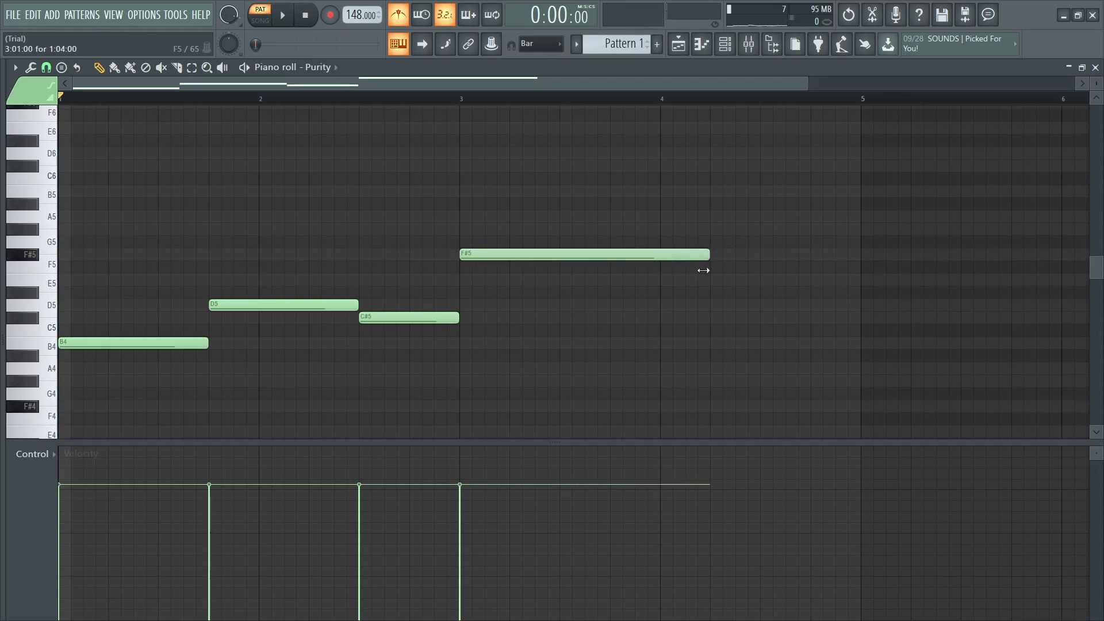
- Add an E5 note ending at bar 5 in the piano roll and extend the F#5 note to meet its start
left_click(713, 279)
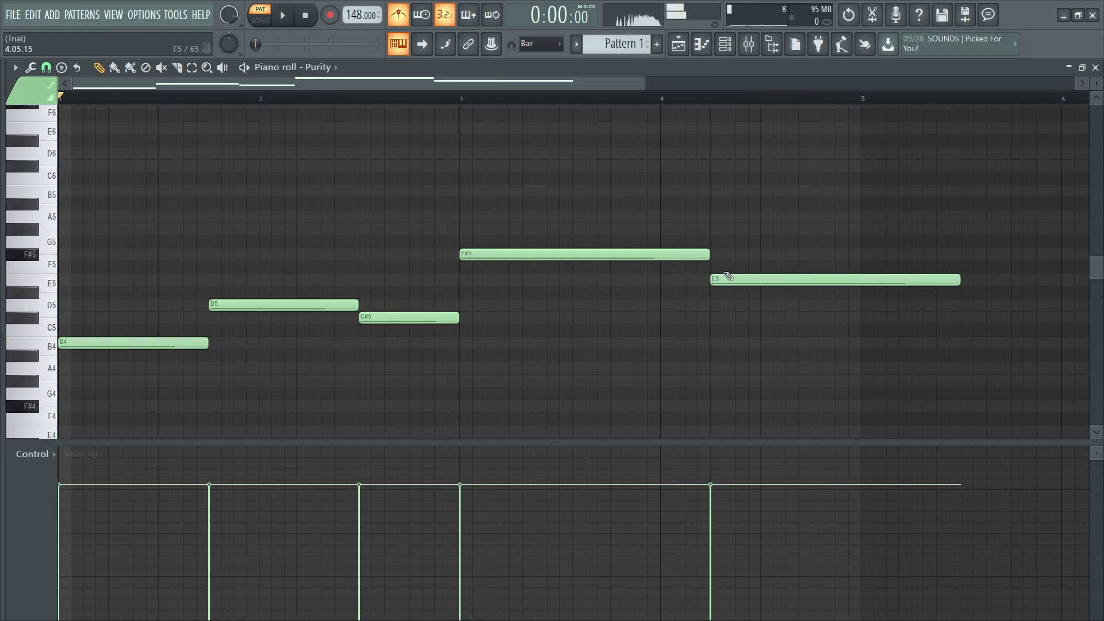
key("space")
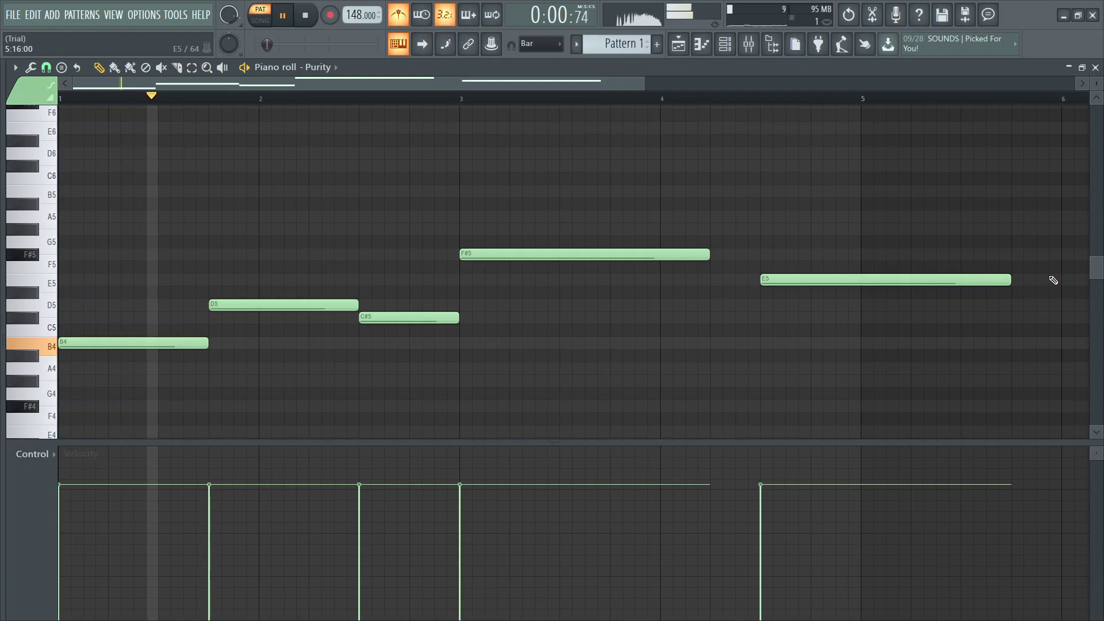
left_click_drag(1010, 280, 866, 279)
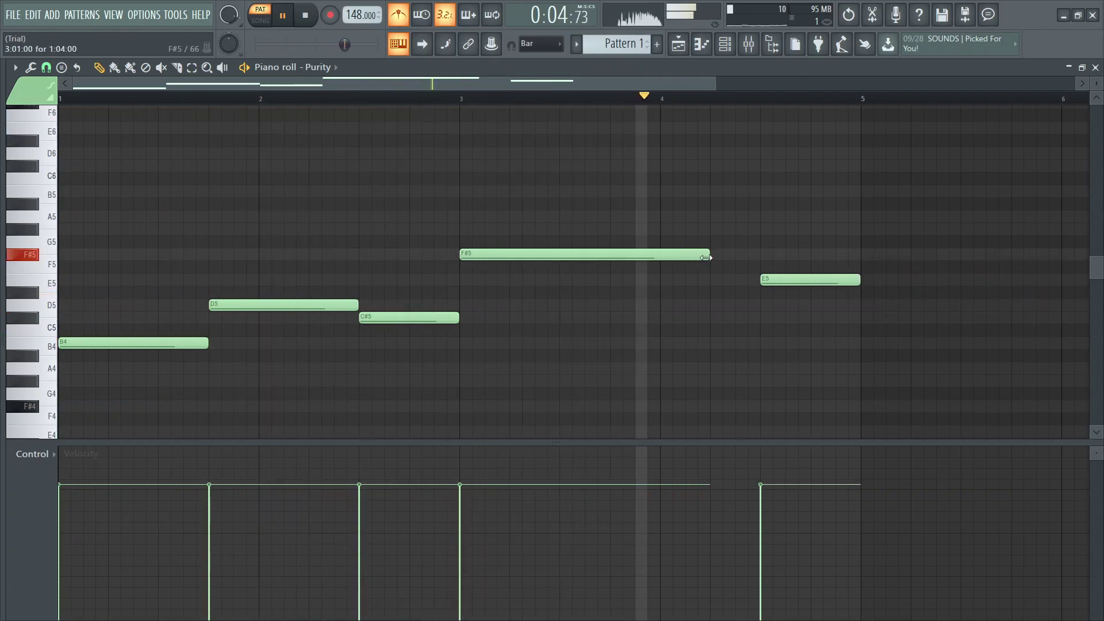
left_click_drag(708, 253, 759, 270)
key("space")
- In the Purity synth's edit page, shorten the amp envelope's attack and release and set the filter envelope attack to 0.069 sec
left_click(724, 45)
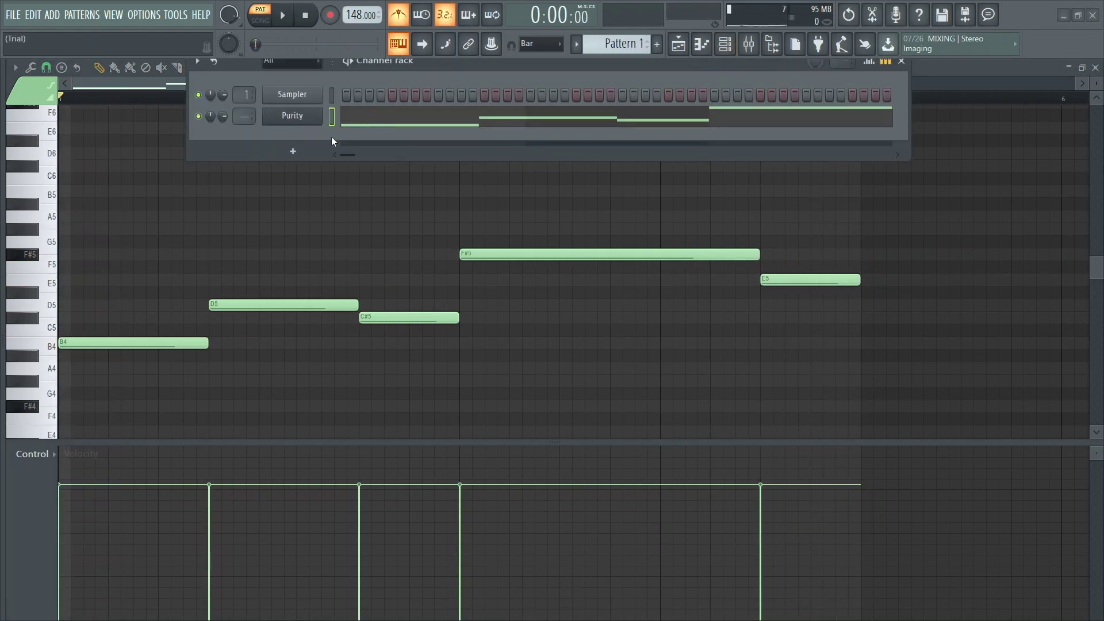
left_click(317, 118)
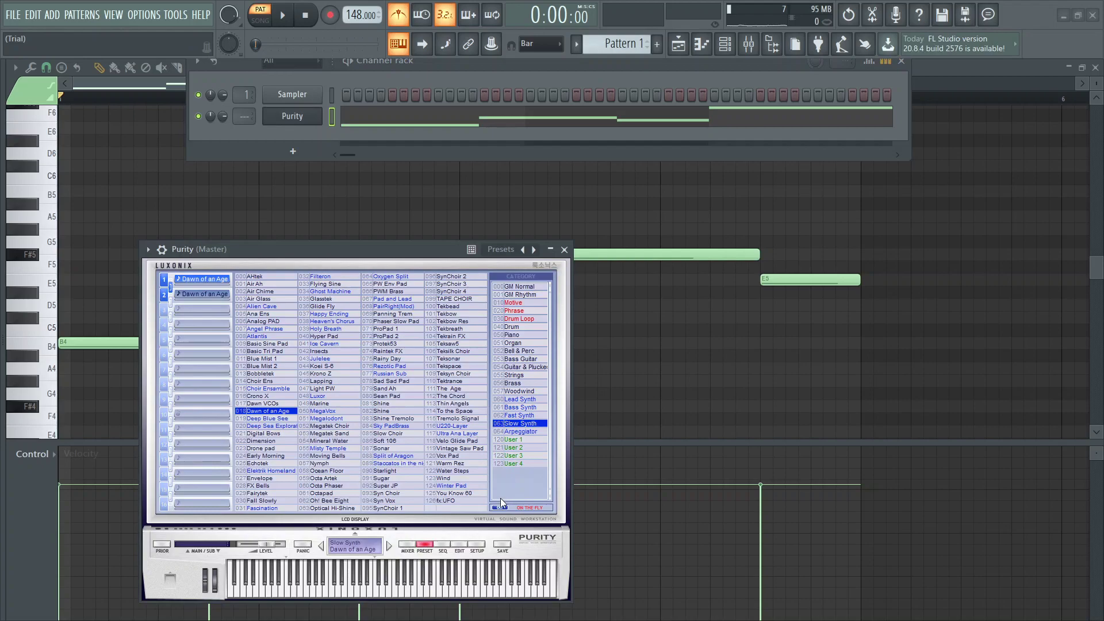
left_click(460, 544)
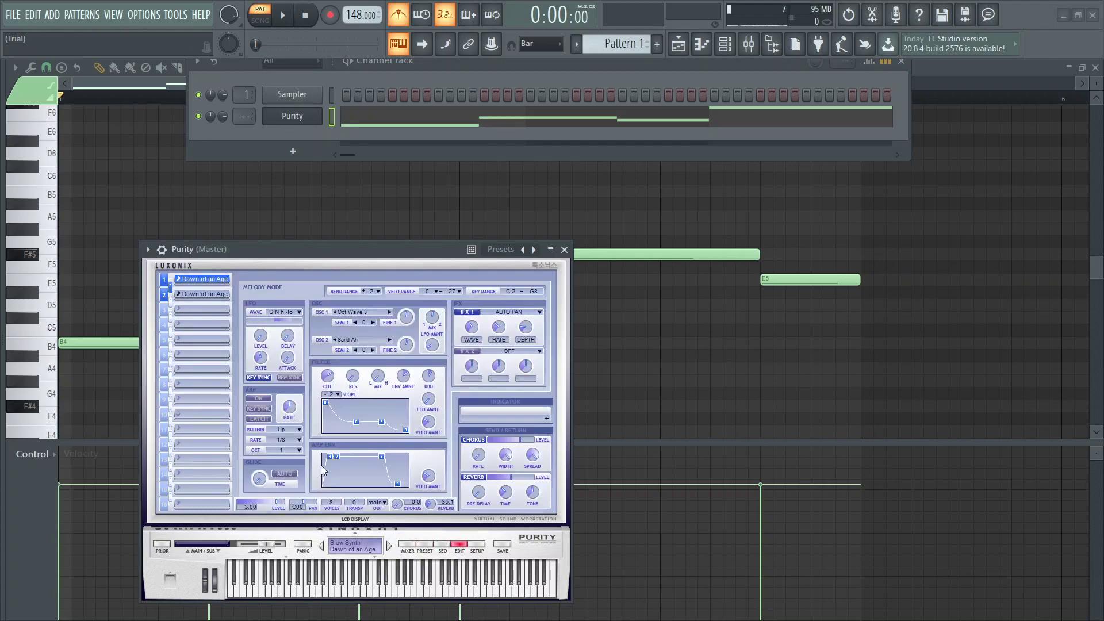
left_click_drag(328, 459, 323, 459)
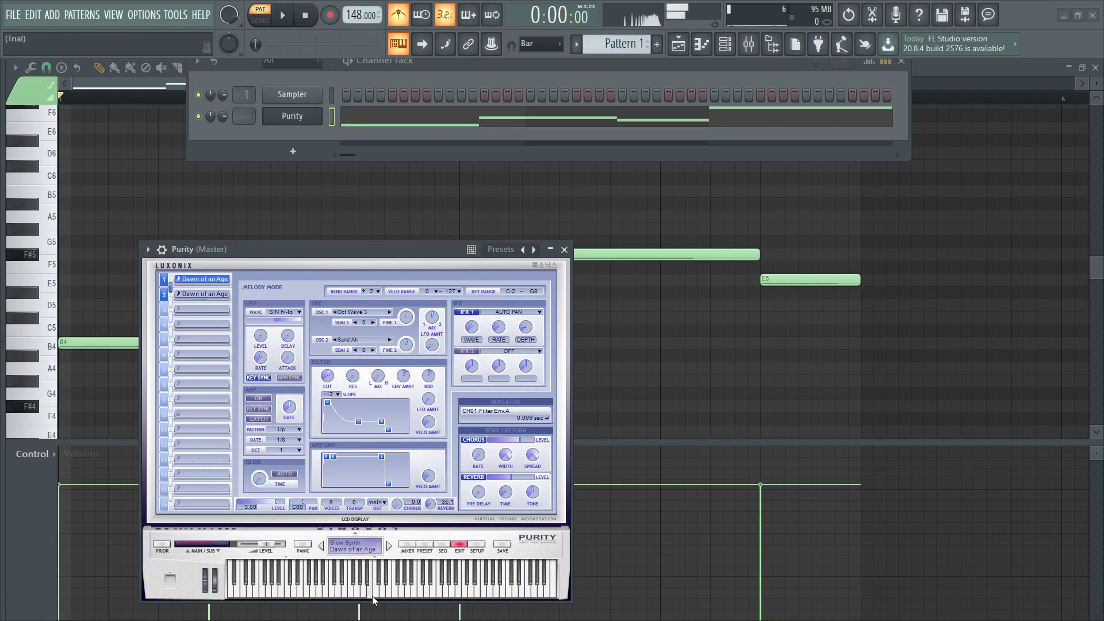
left_click(565, 250)
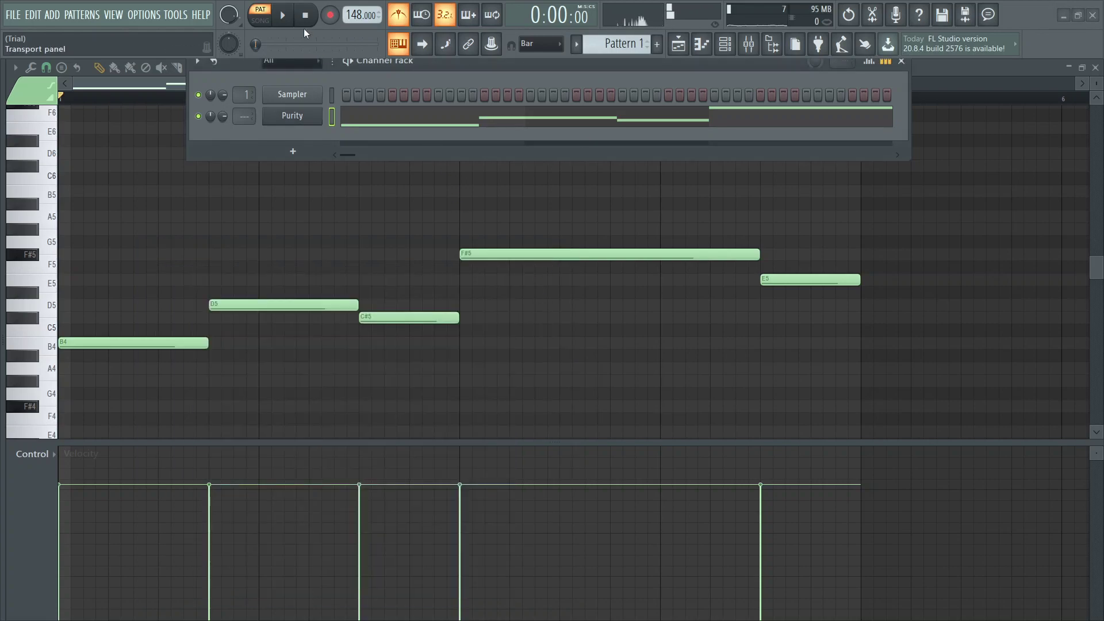
key("F6")
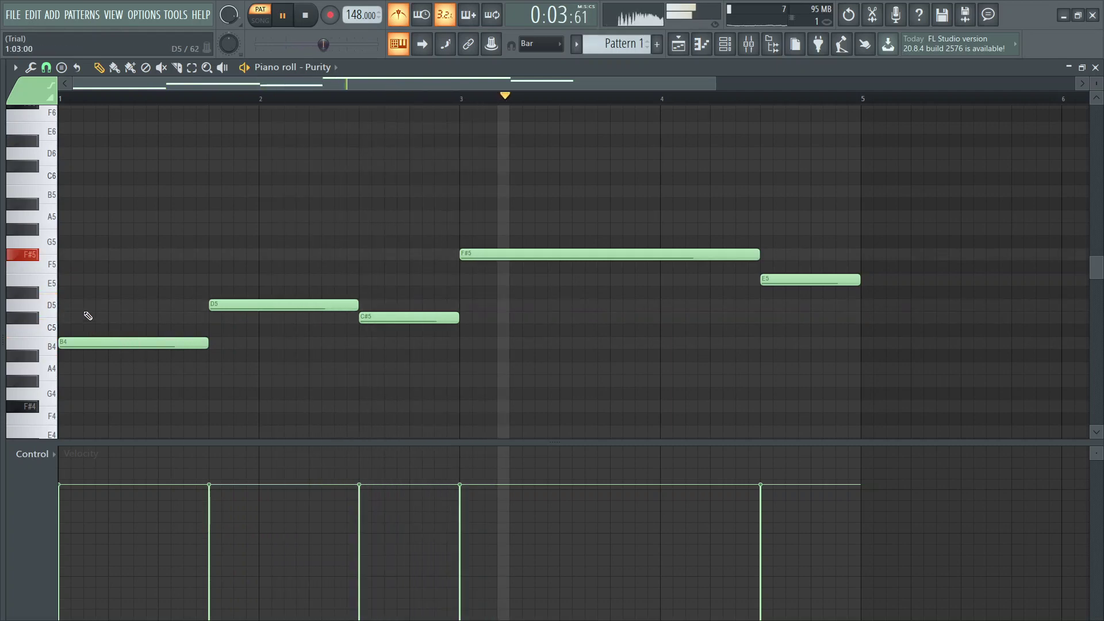
- Build the first two chords by adding D5 and F#5 above the B4 note and F#5 and A5 above the D5 note
left_click(64, 304)
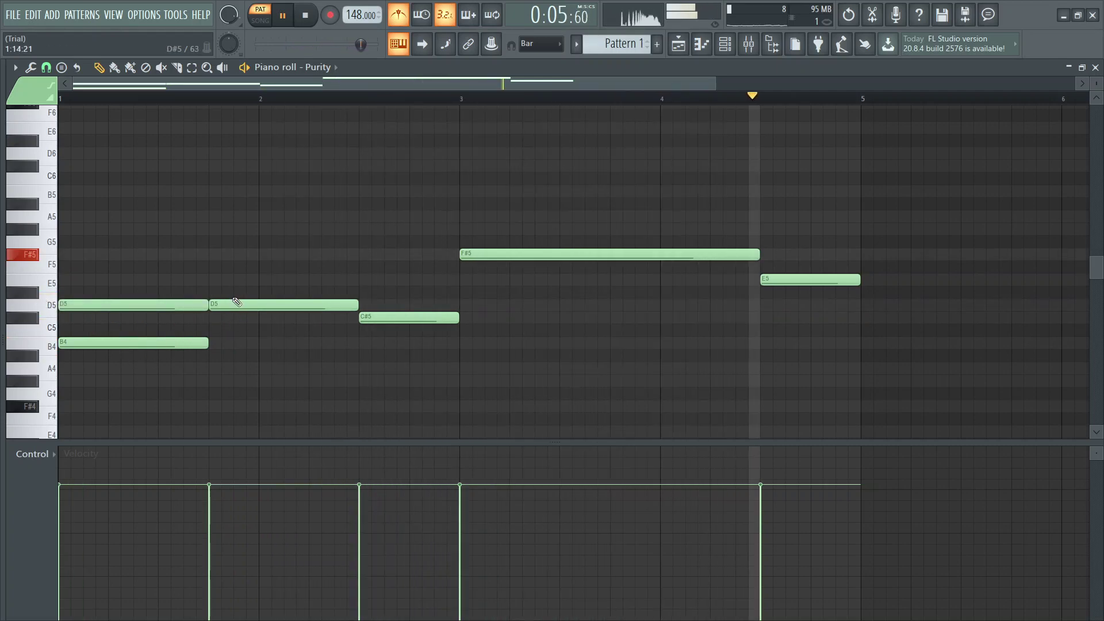
left_click(86, 254)
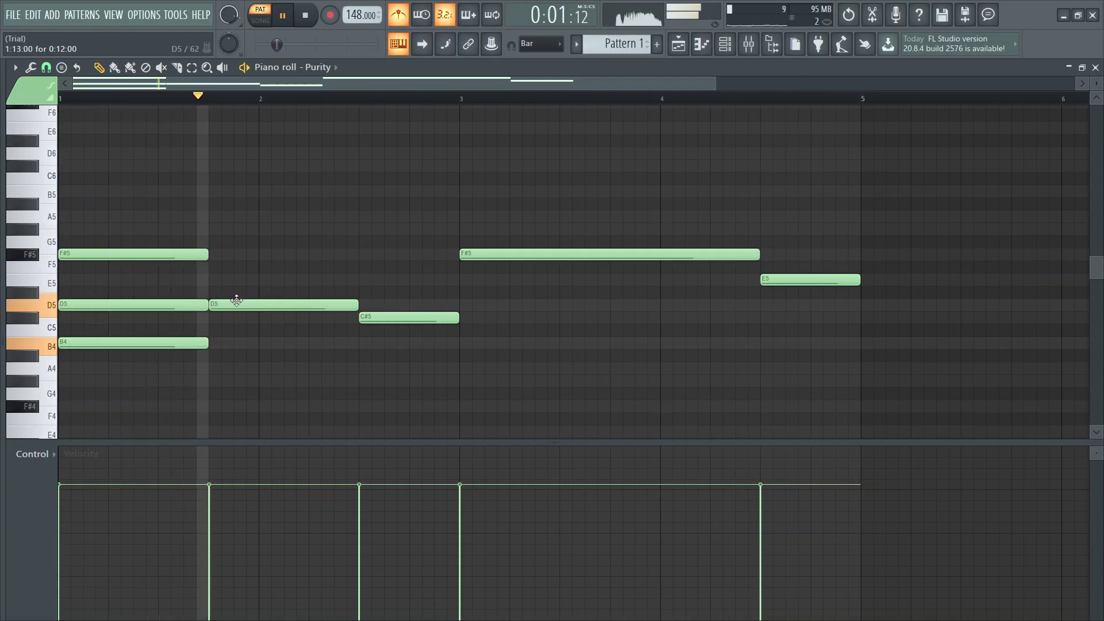
key("space")
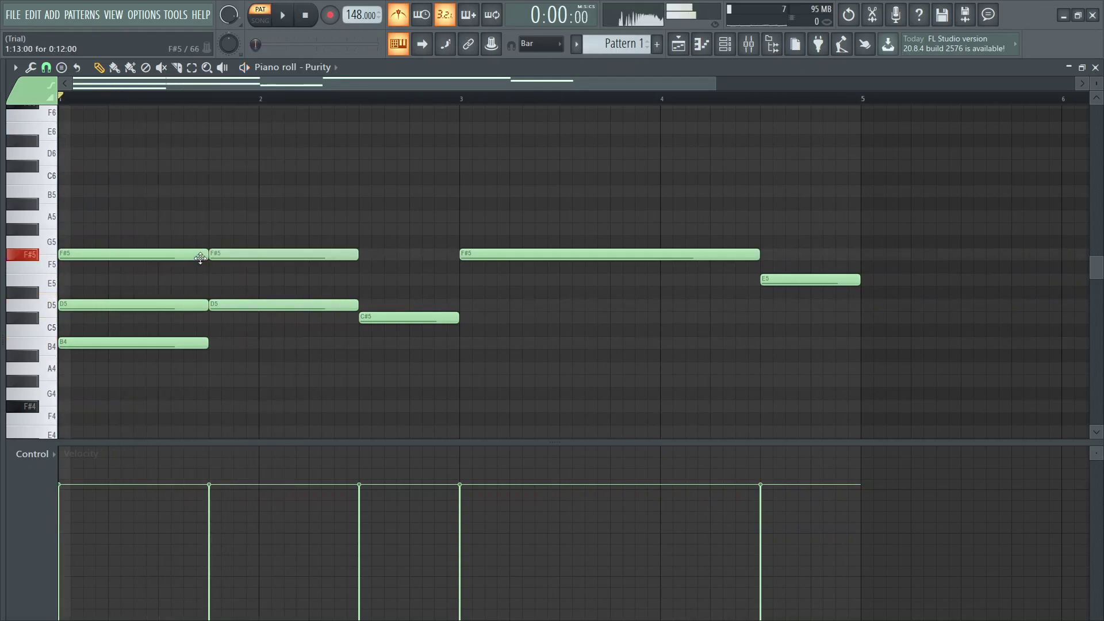
left_click(202, 216)
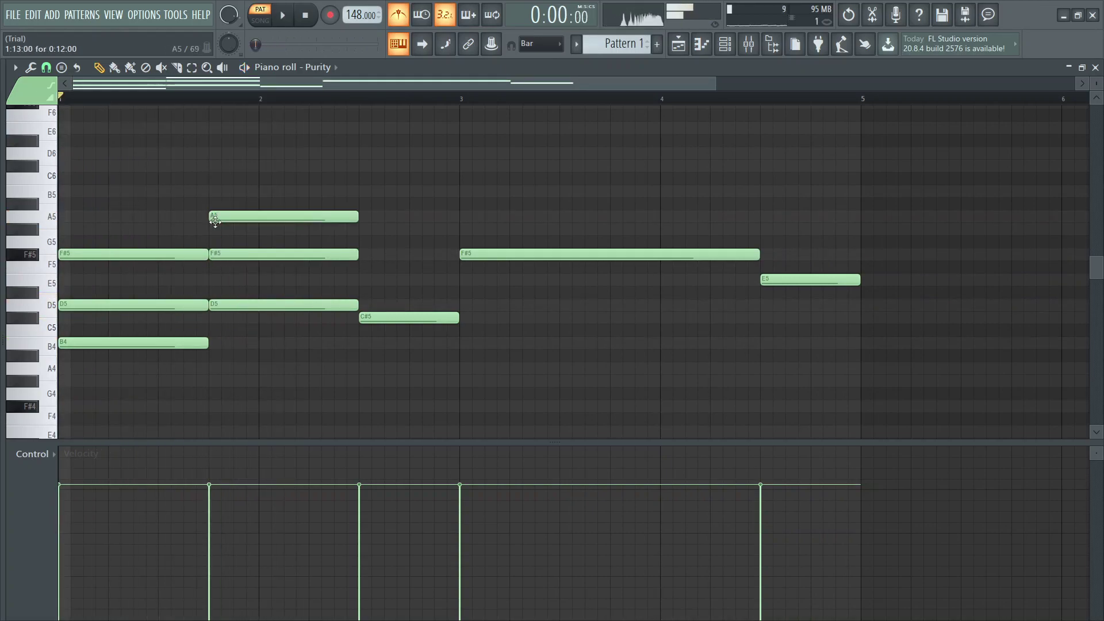
key("space")
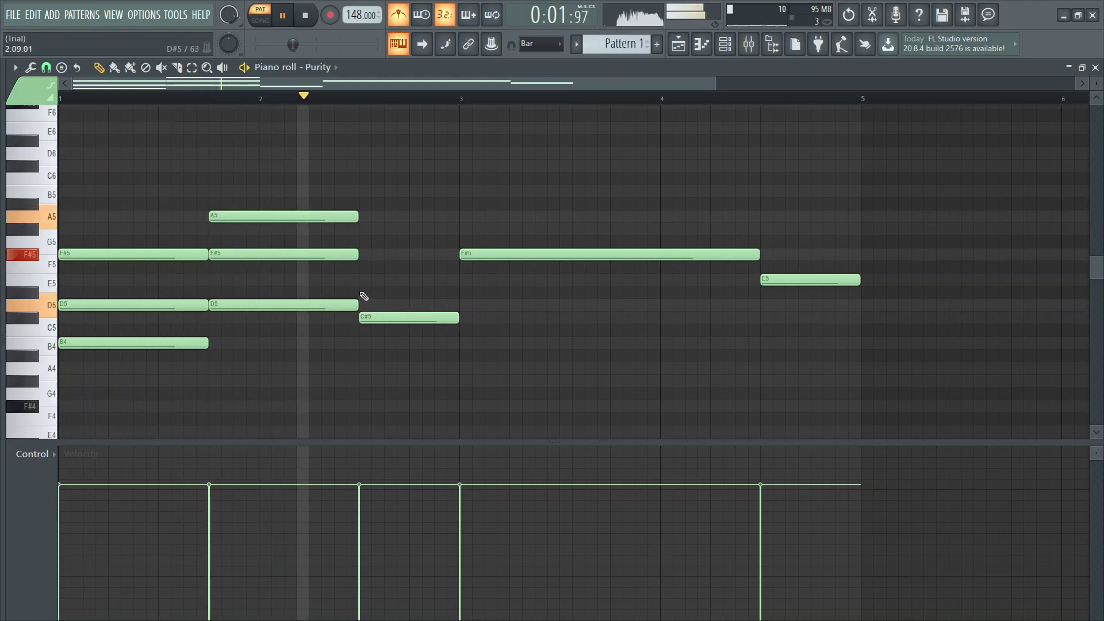
- Build the third chord by adding E5 and A5 above the C#5 note, matching its length
left_click(382, 279)
key("space")
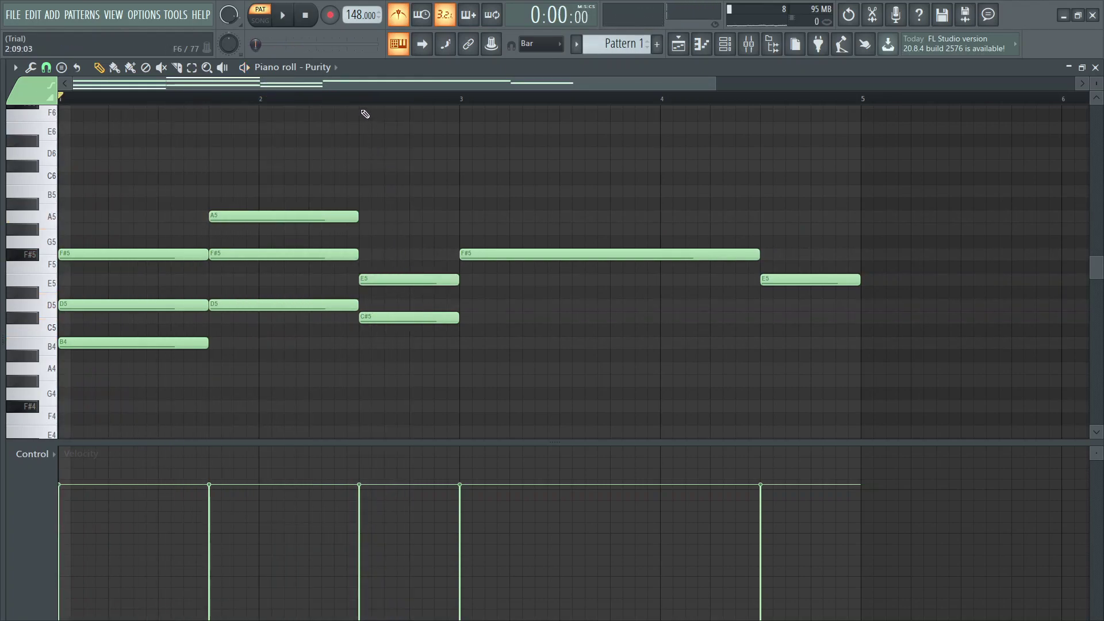
key("space")
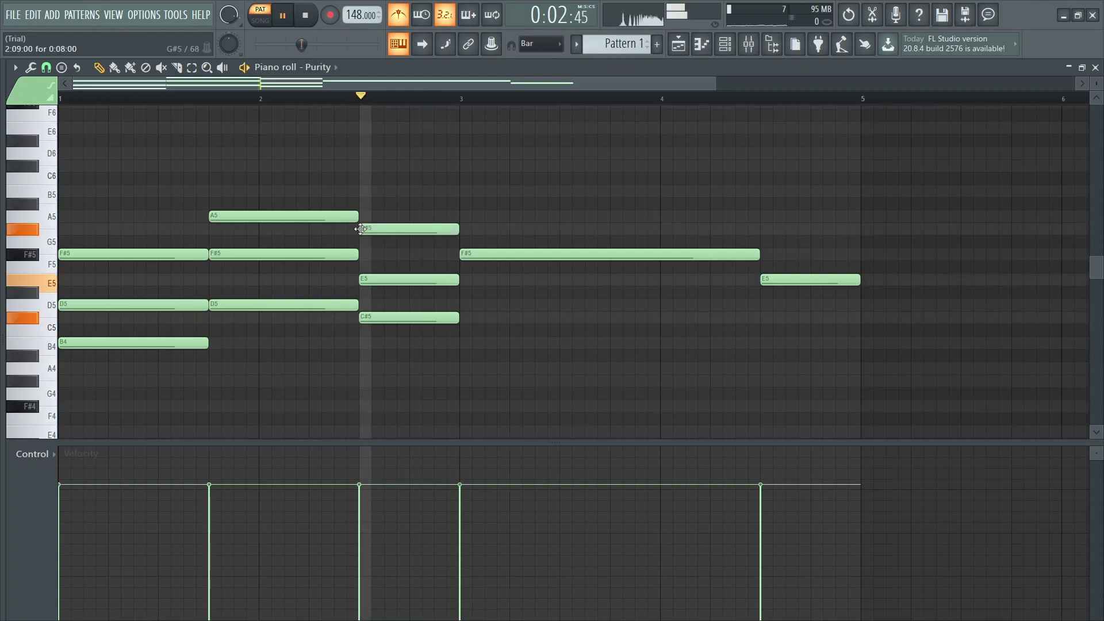
key("space")
key("space")
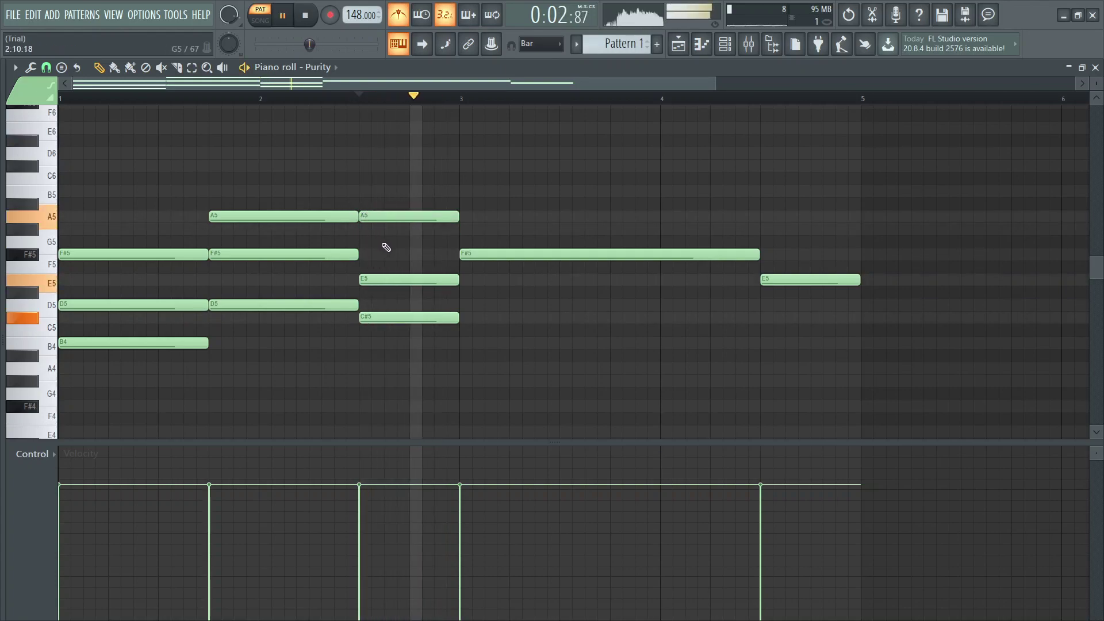
- Add A5 and C#6 above the long F#5 note at bar 3, and A5 and B5 above the final E5 note
scroll(387, 201, "down", 3)
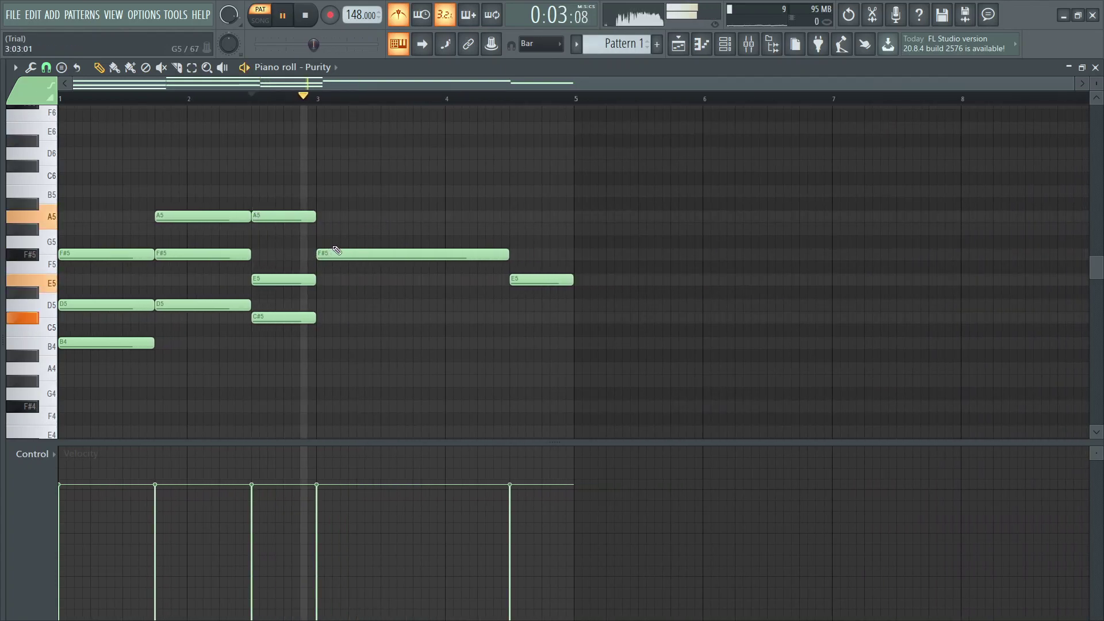
key("space")
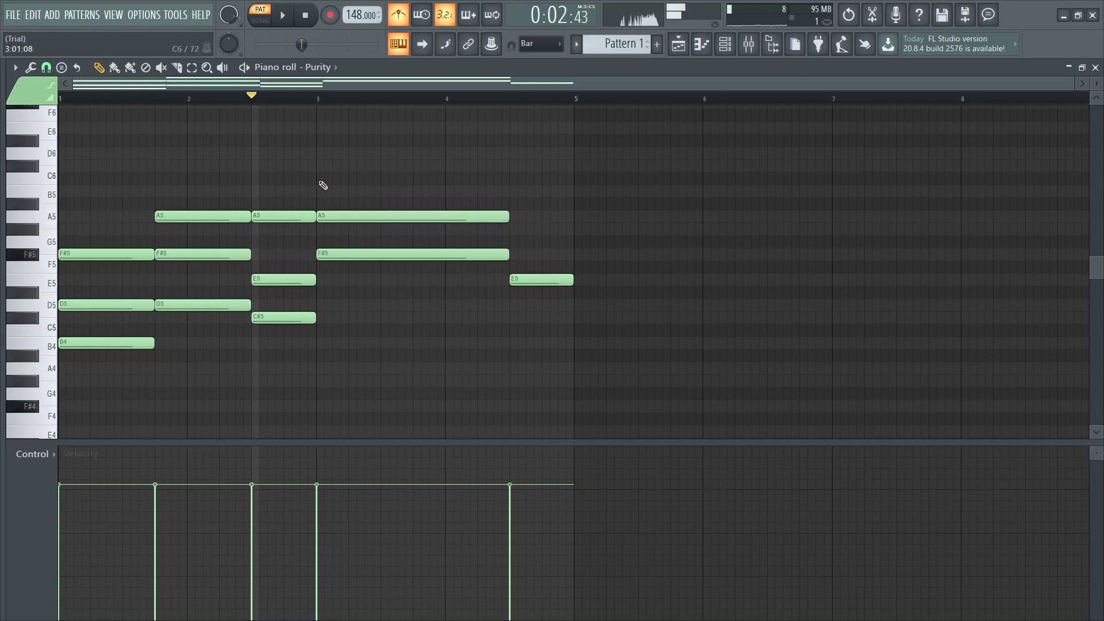
left_click(319, 167)
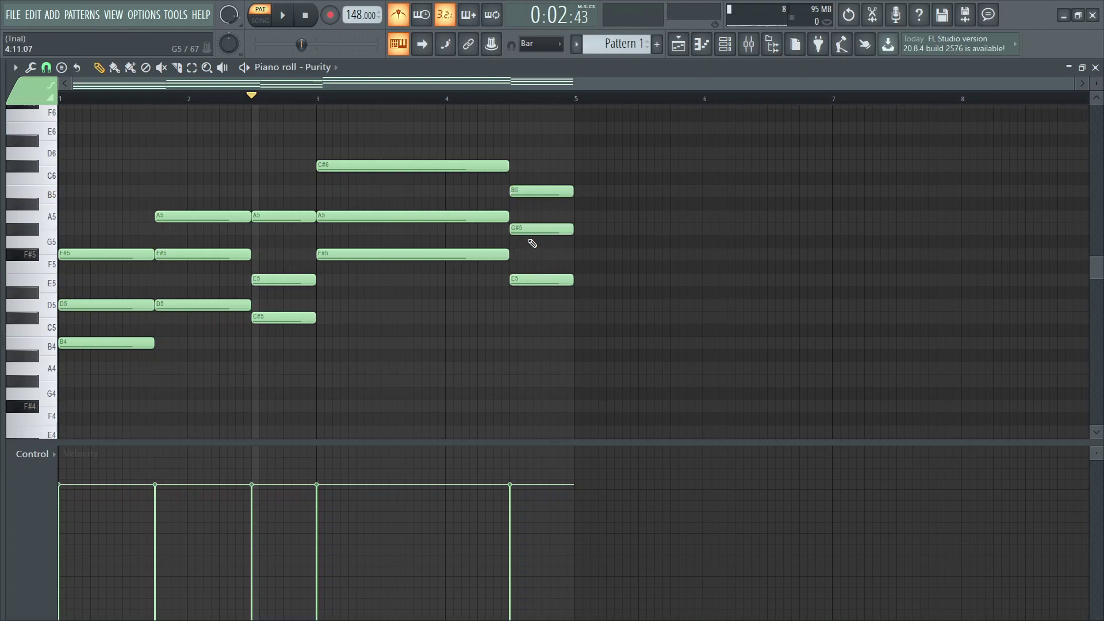
key("space")
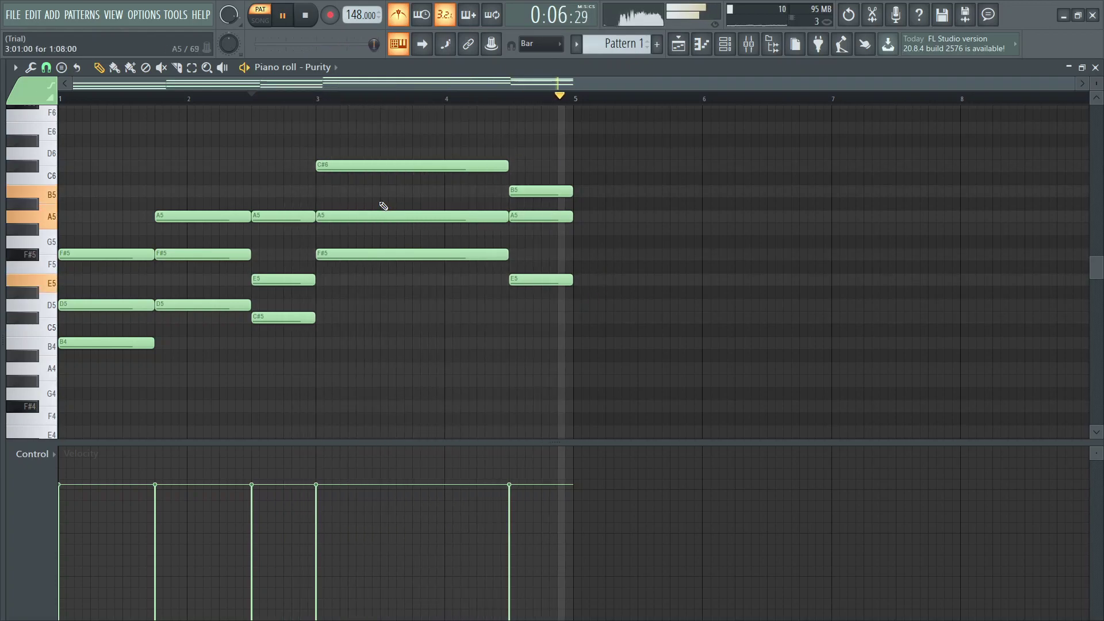
- Move the fourth chord's C#6 note down an octave to C#5
left_click(412, 168)
key("ctrl+Down")
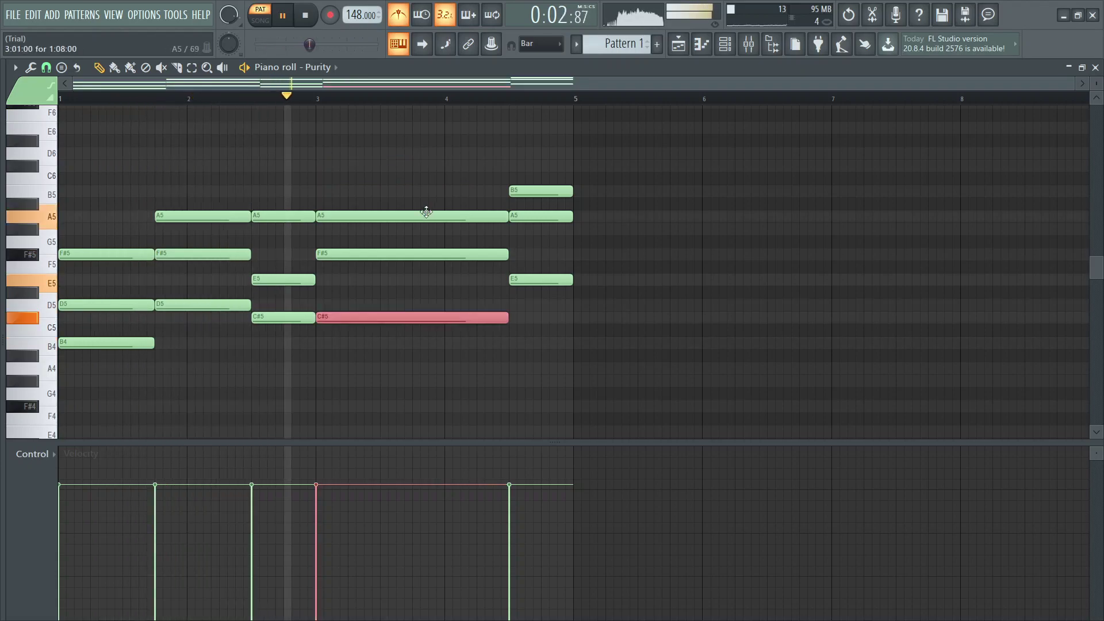
left_click(784, 332)
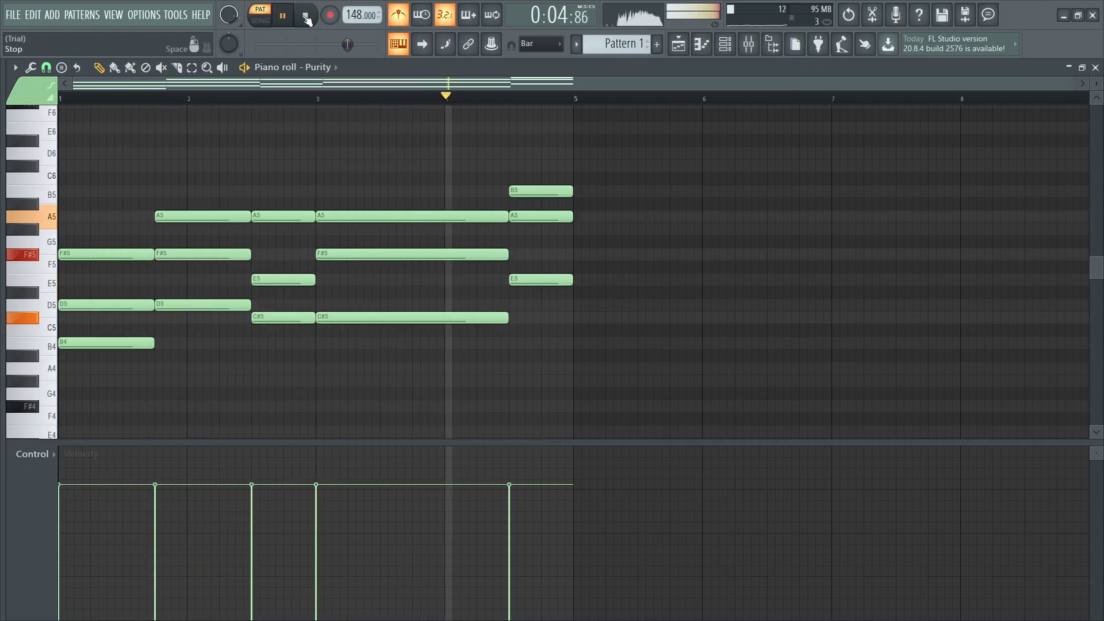
- Set the project tempo to 144 BPM
left_click_drag(361, 14, 361, 21)
left_click(688, 221)
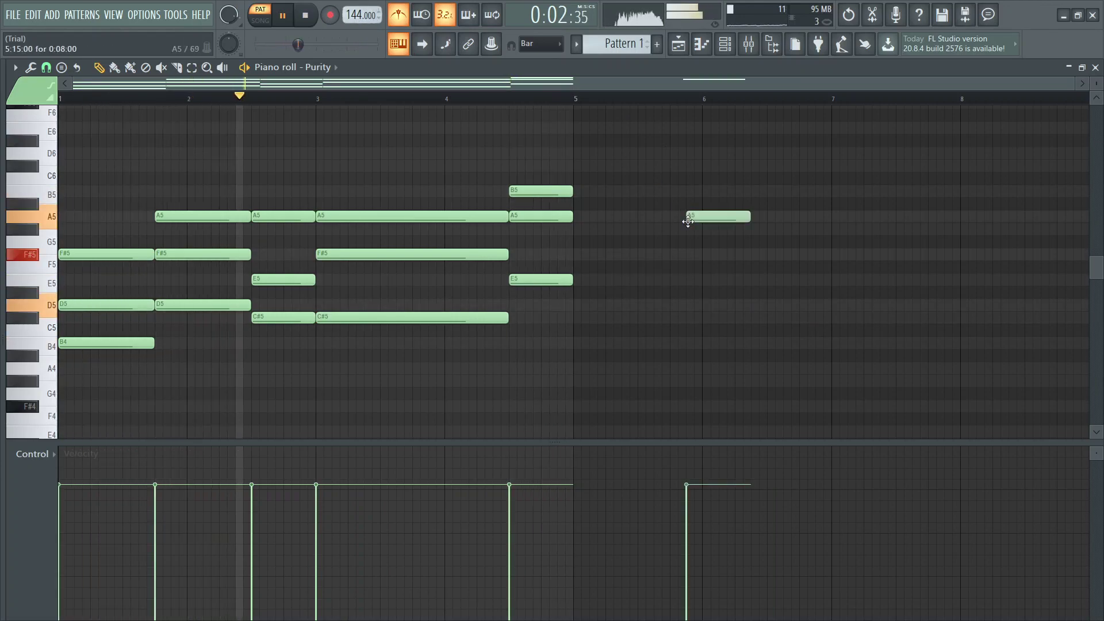
right_click(689, 218)
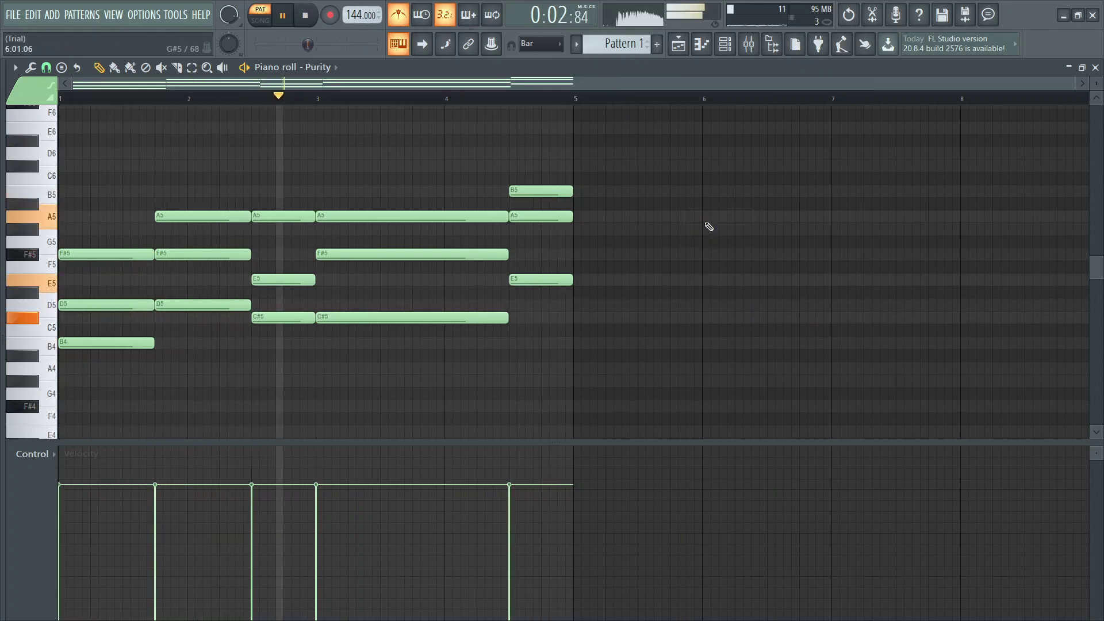
- Move the last chord's B5 note down an octave to B4
left_click(547, 195)
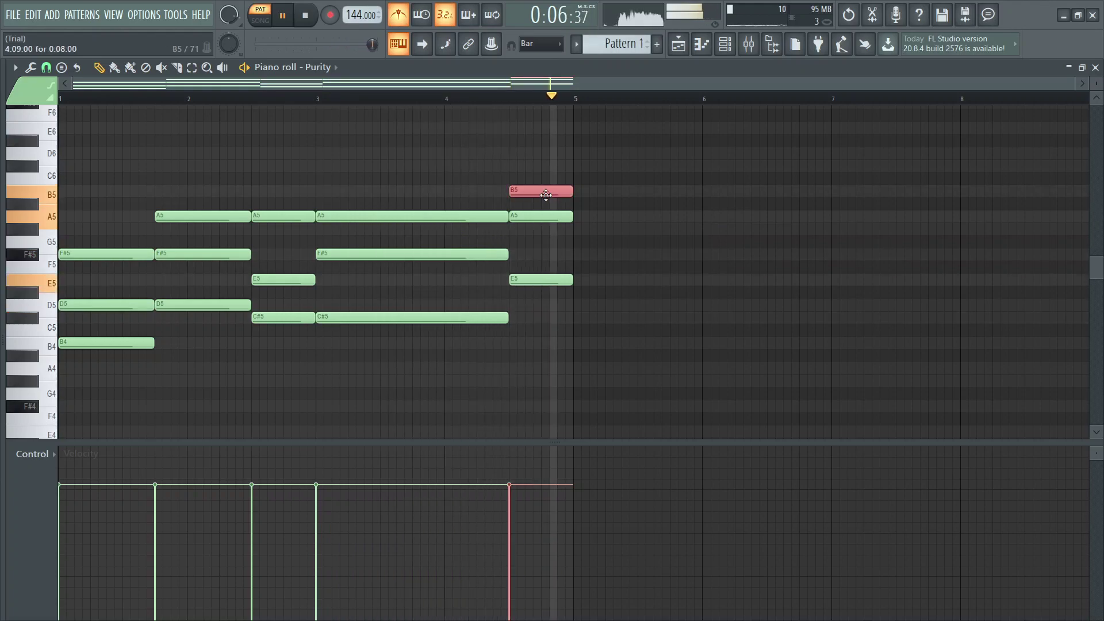
key("ctrl+Down")
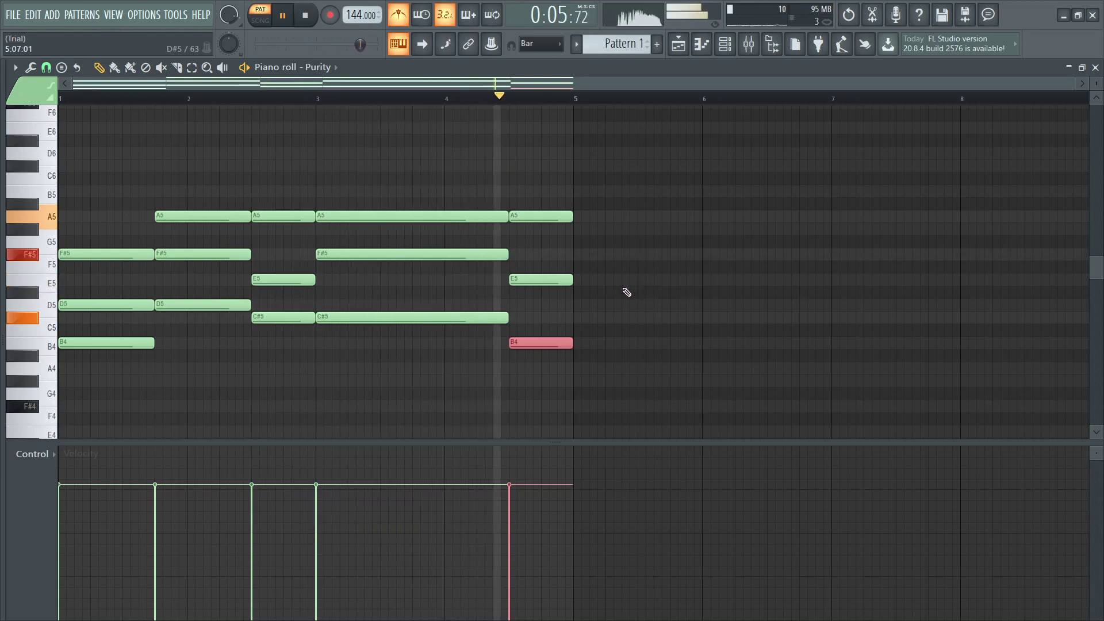
left_click(294, 382)
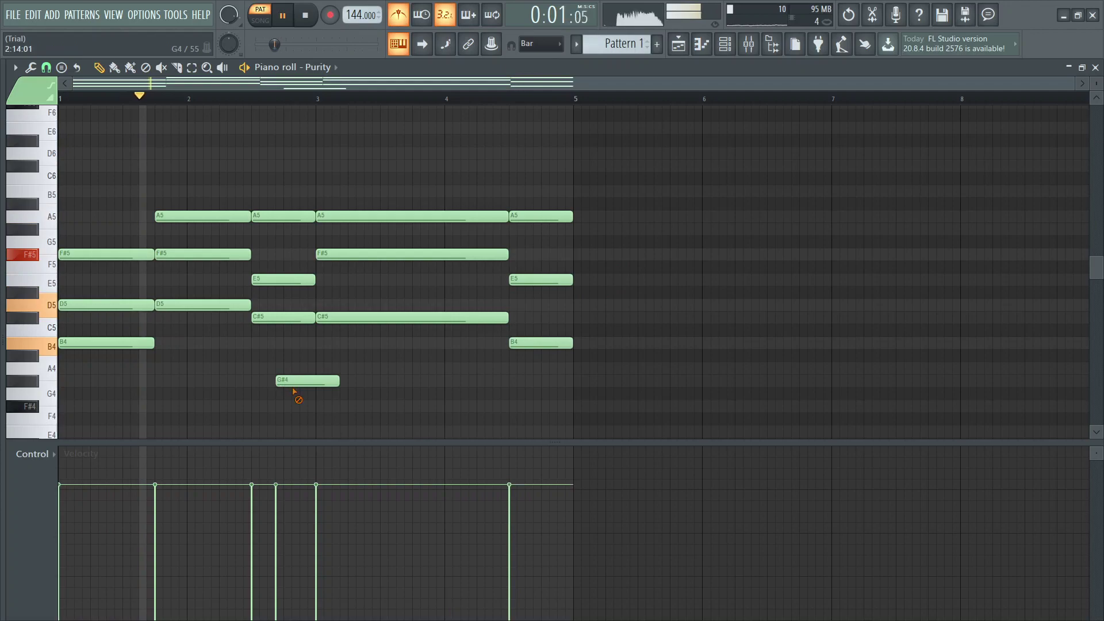
right_click(295, 382)
- Add an A5 note on top of the first chord and stretch it to the chord's length
left_click(64, 217)
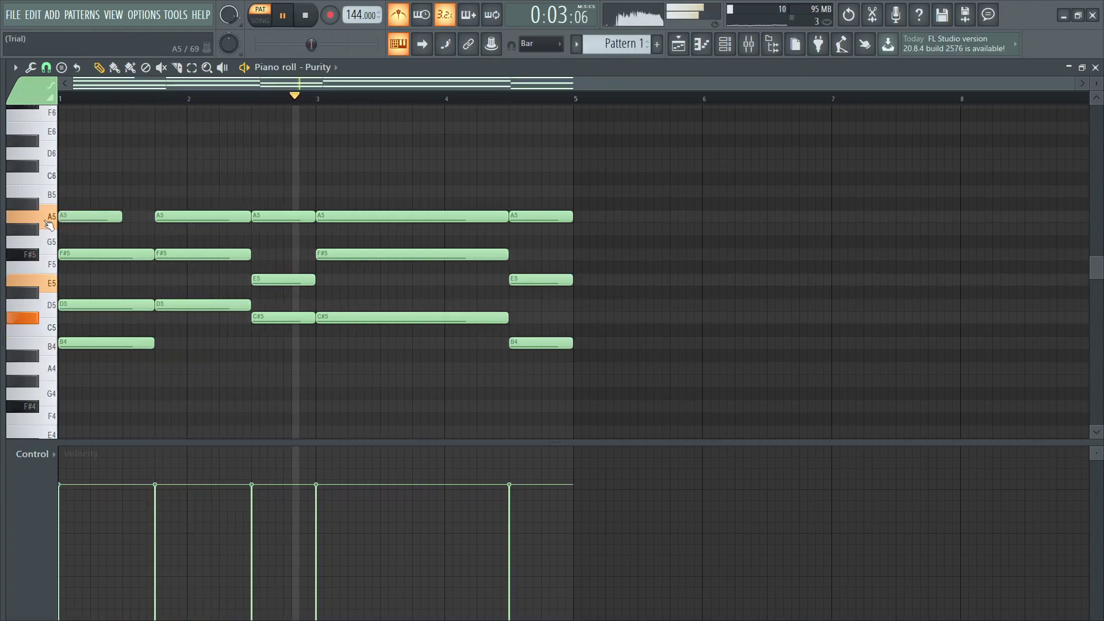
key("space")
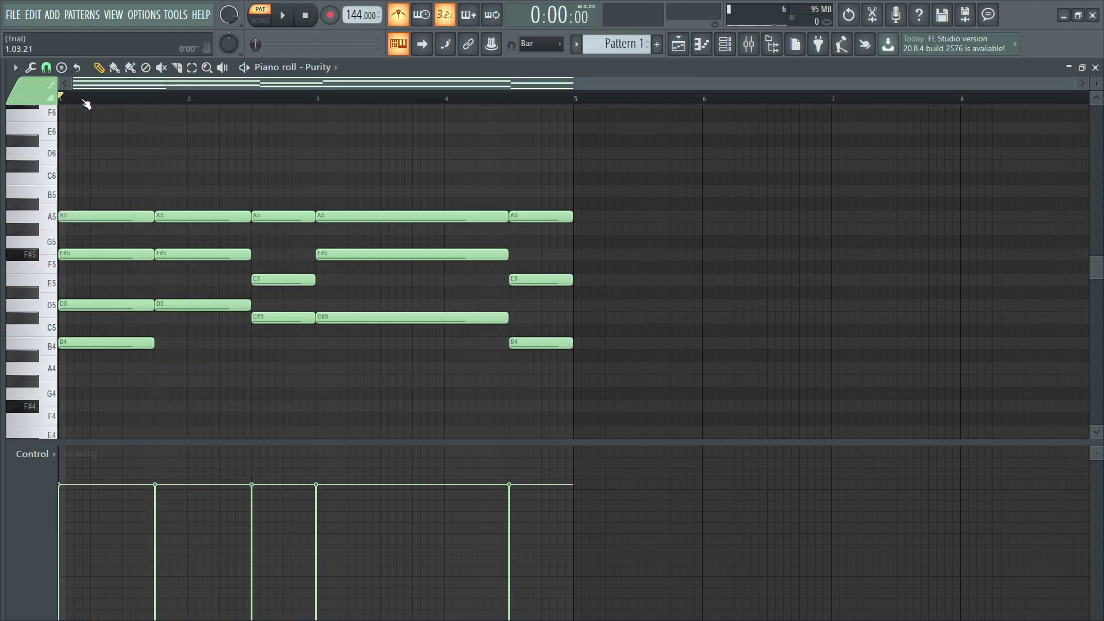
key("space")
- Add a C#6 note on top of the second chord, matching its length, and play the pattern to check it
left_click(154, 166)
key("space")
key("space")
right_click(246, 166)
key("space")
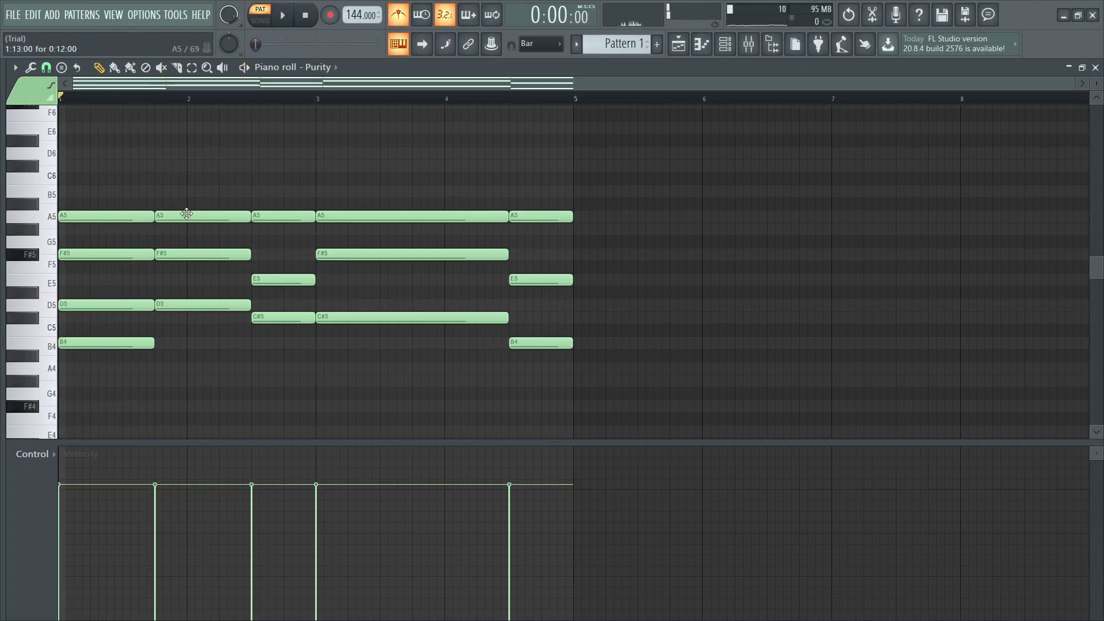
left_click(155, 168)
key("space")
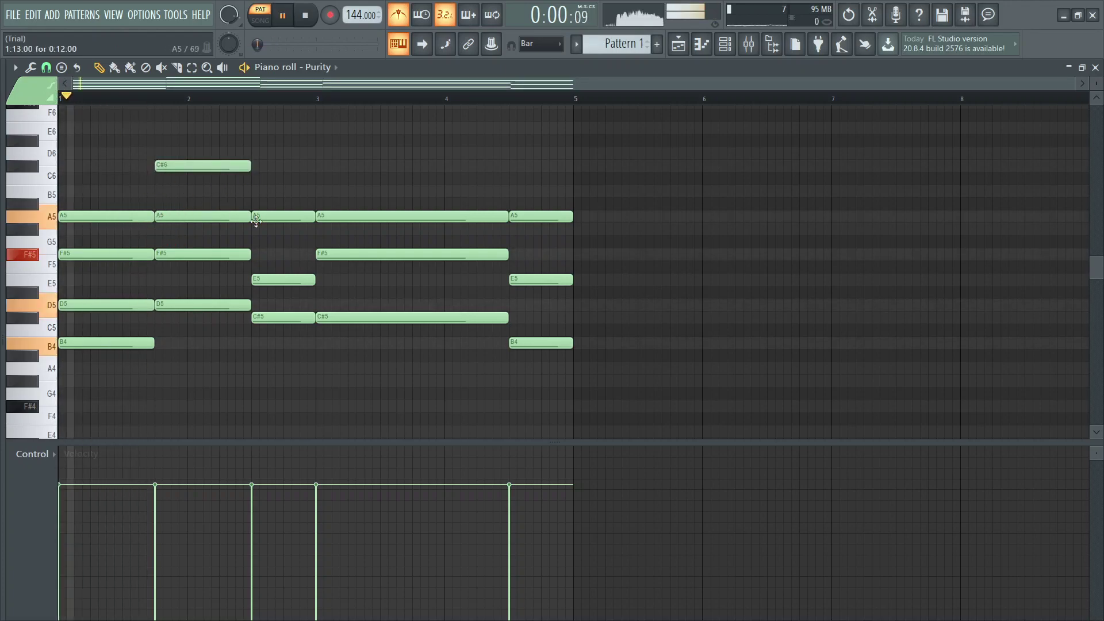
- Add a B5 note above the third chord and a C#6 note above the fourth, each fitted to its chord's length
left_click(259, 166)
key("space")
left_click(260, 153)
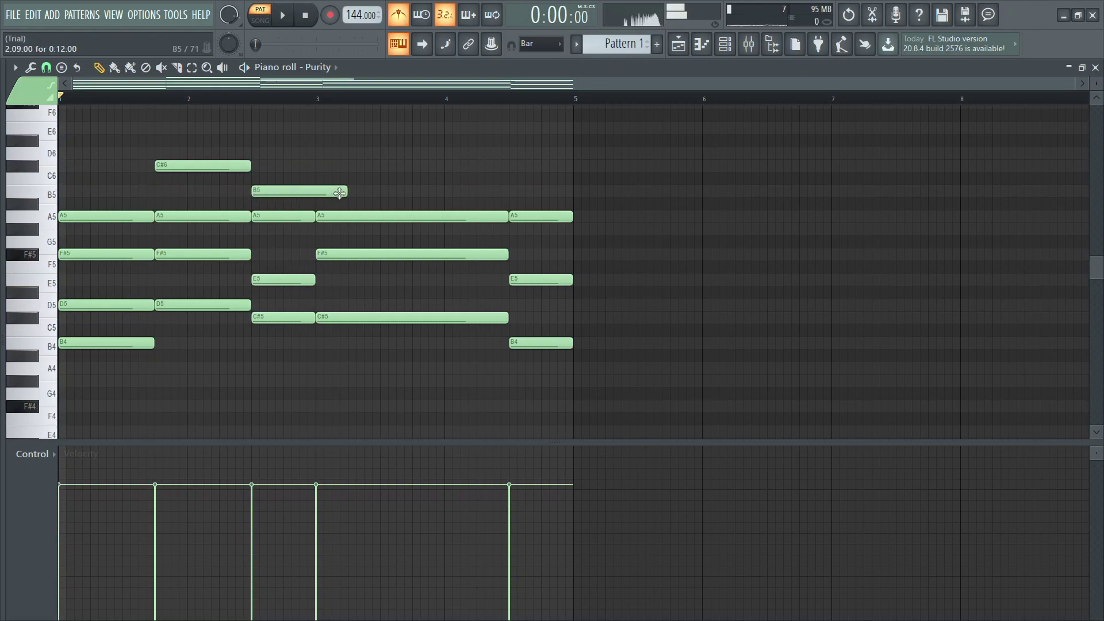
right_click(347, 193)
key("space")
left_click_drag(436, 192, 316, 192)
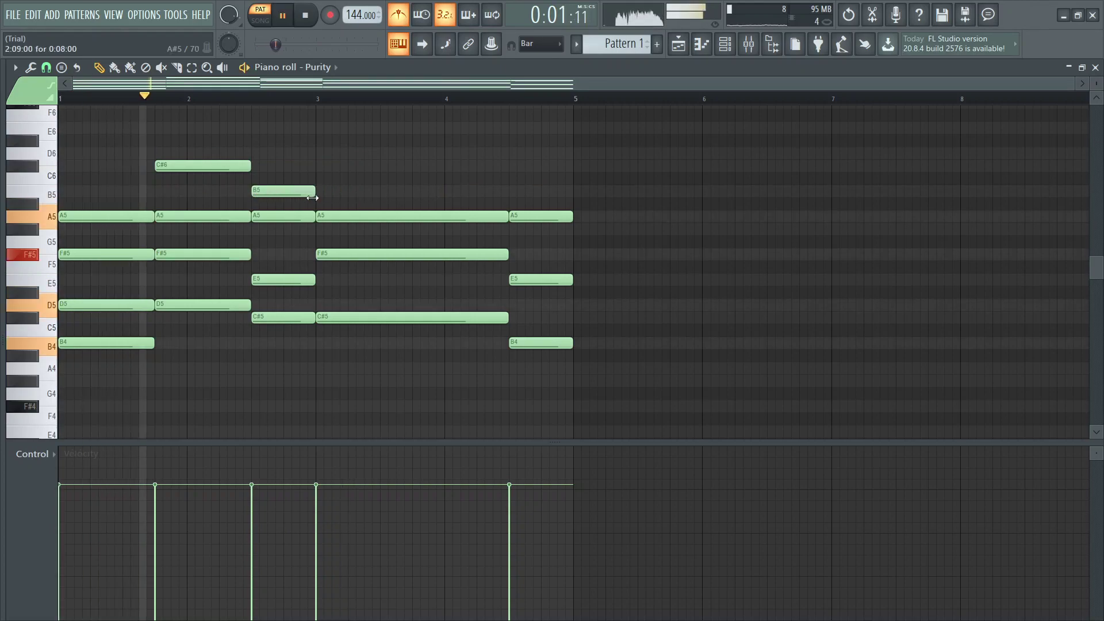
left_click(323, 166)
left_click_drag(378, 166, 507, 195)
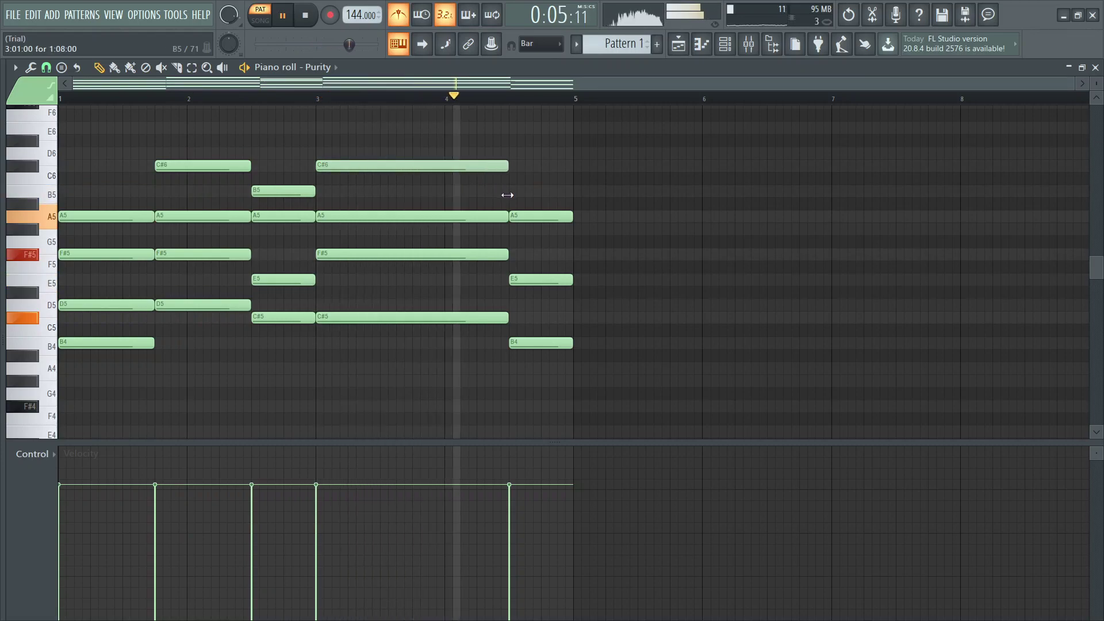
- Add a B5 note on top of the last chord, matching its length
left_click(521, 192)
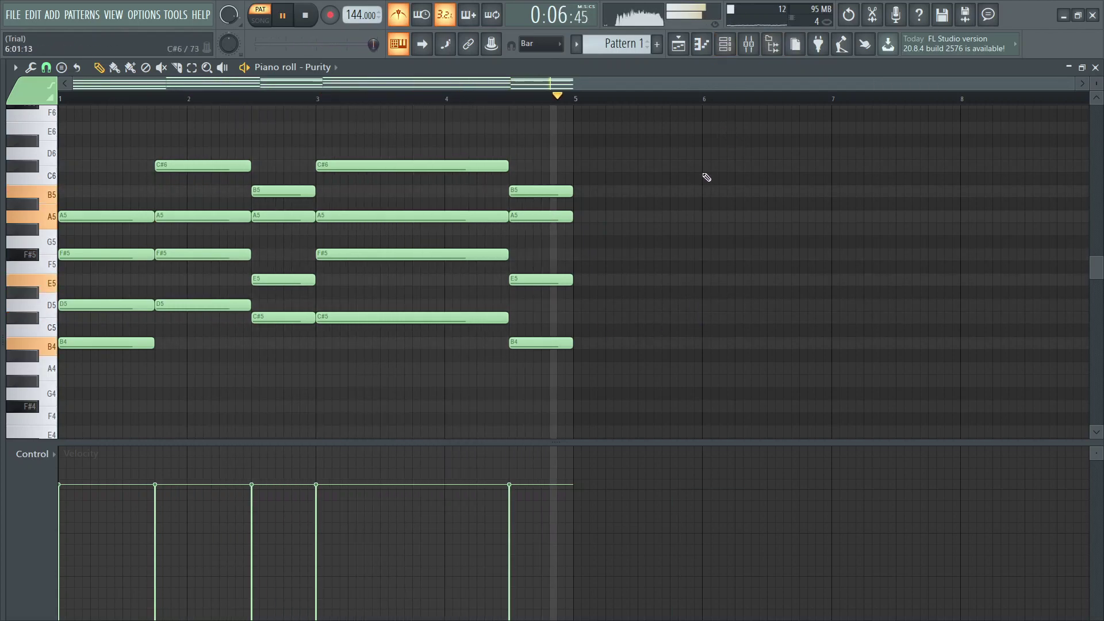
- Try low notes F#4, A4 and G#4 beneath the first three chords while listening to the pattern
scroll(222, 375, "down", 3)
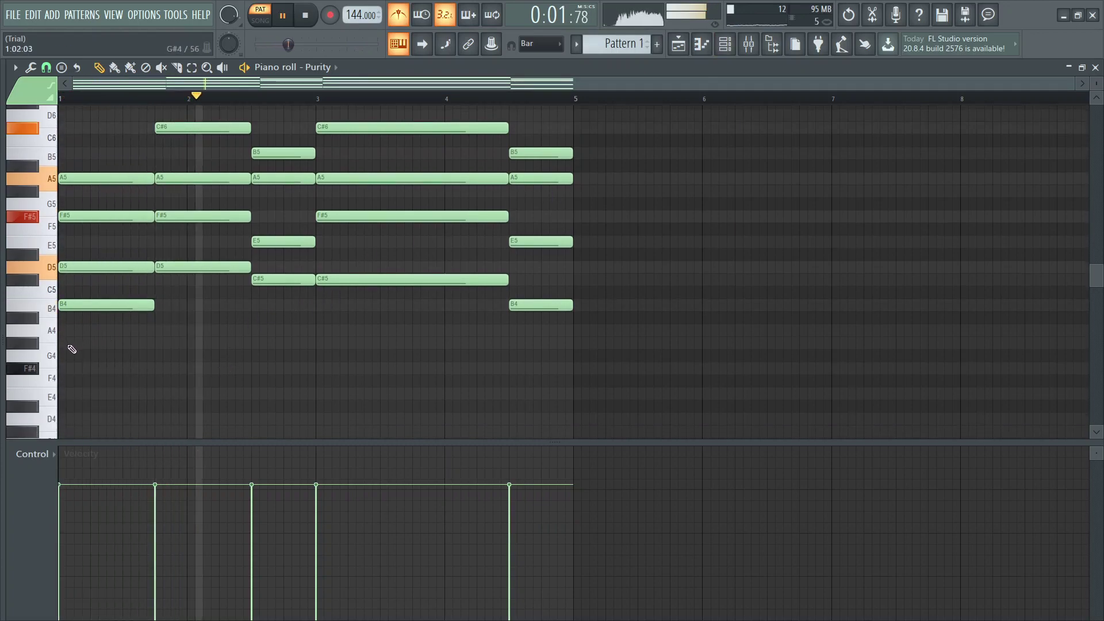
key("space")
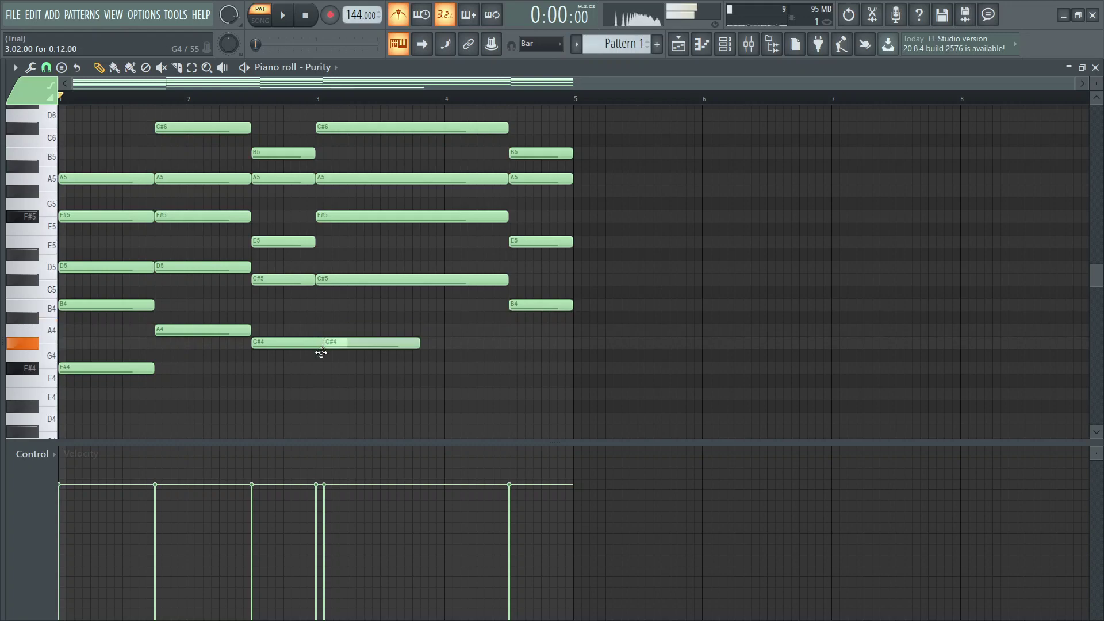
key("space")
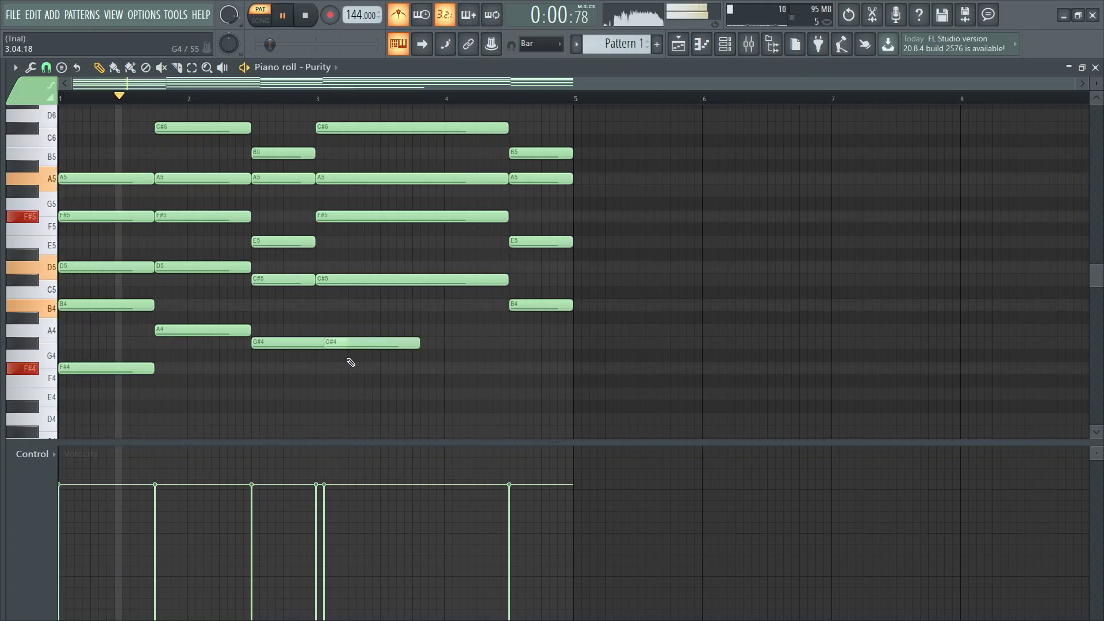
right_click(371, 344)
left_click_drag(325, 342, 348, 343)
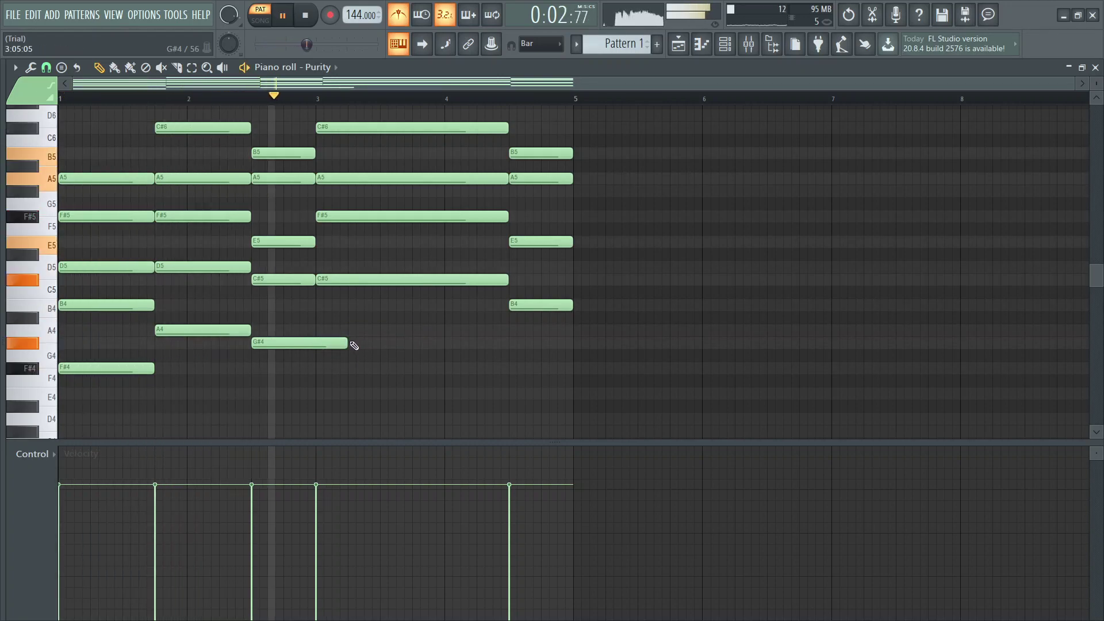
key("space")
- Add a C#6 note on top of the first chord, matching its length, and play the pattern briefly to check it
scroll(149, 388, "up", 3)
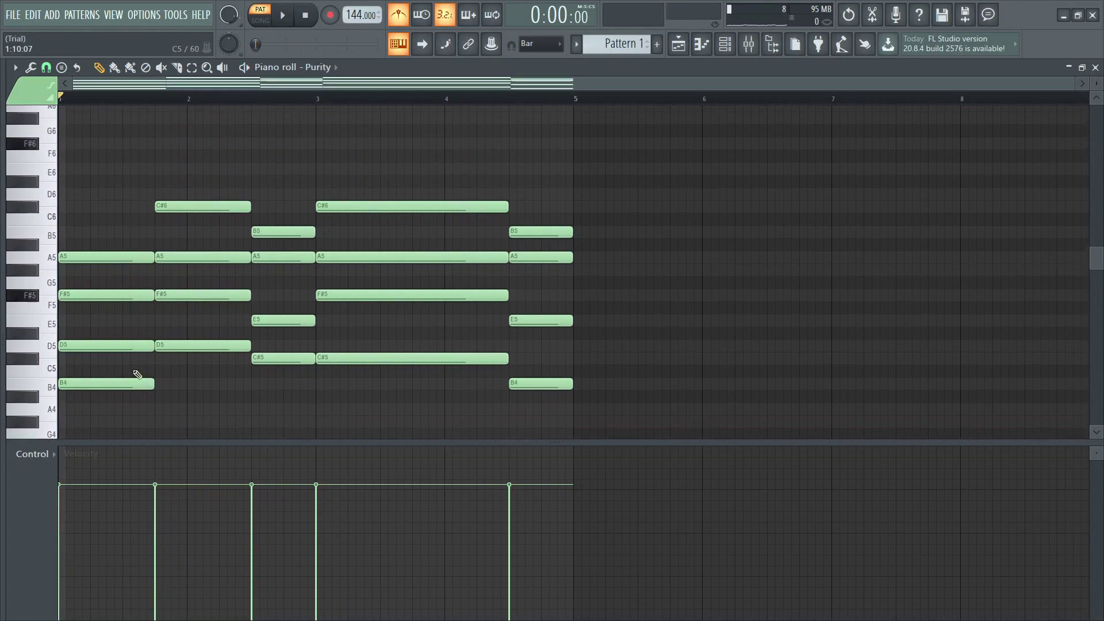
left_click(85, 206)
key("space")
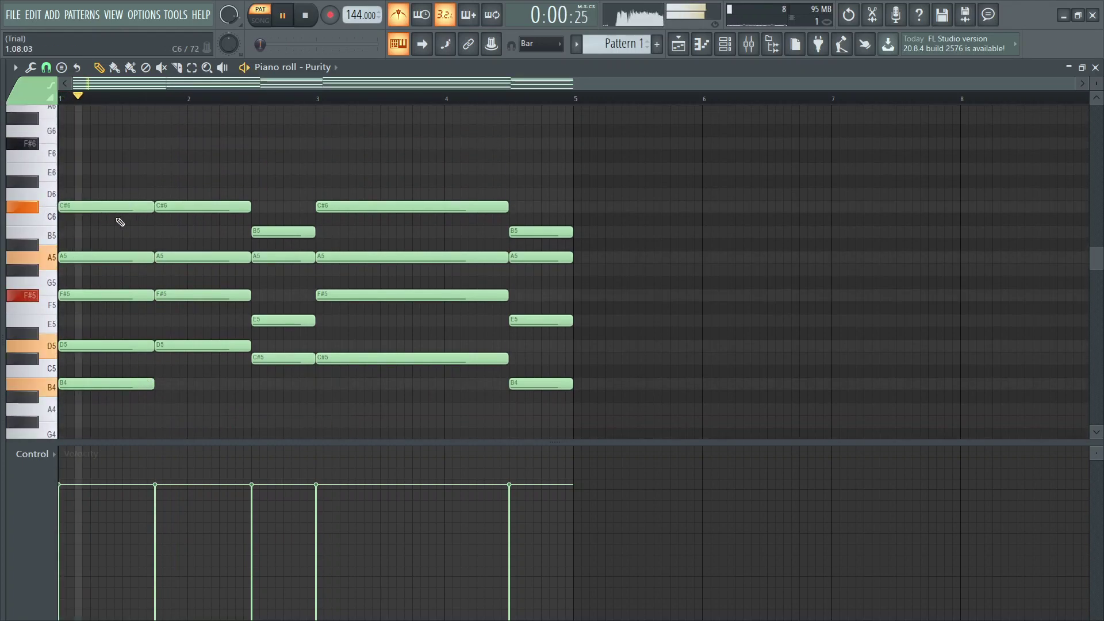
key("space")
- Add an E6 note above the second chord and another above the fourth, each fitted to its chord's length
left_click(166, 169)
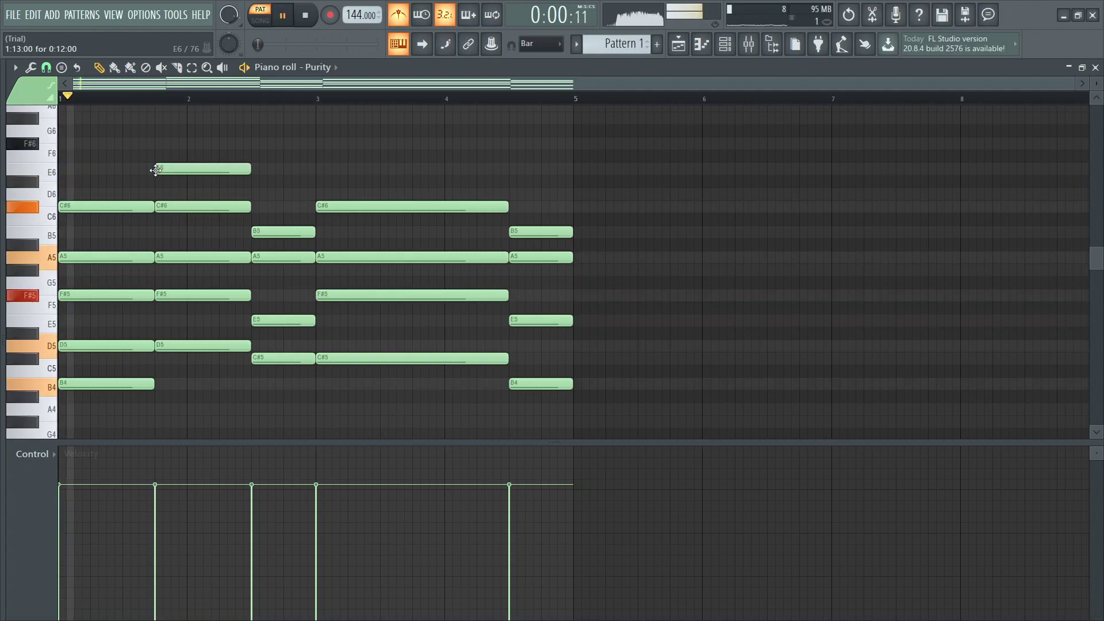
left_click(322, 168)
left_click_drag(408, 169, 500, 182)
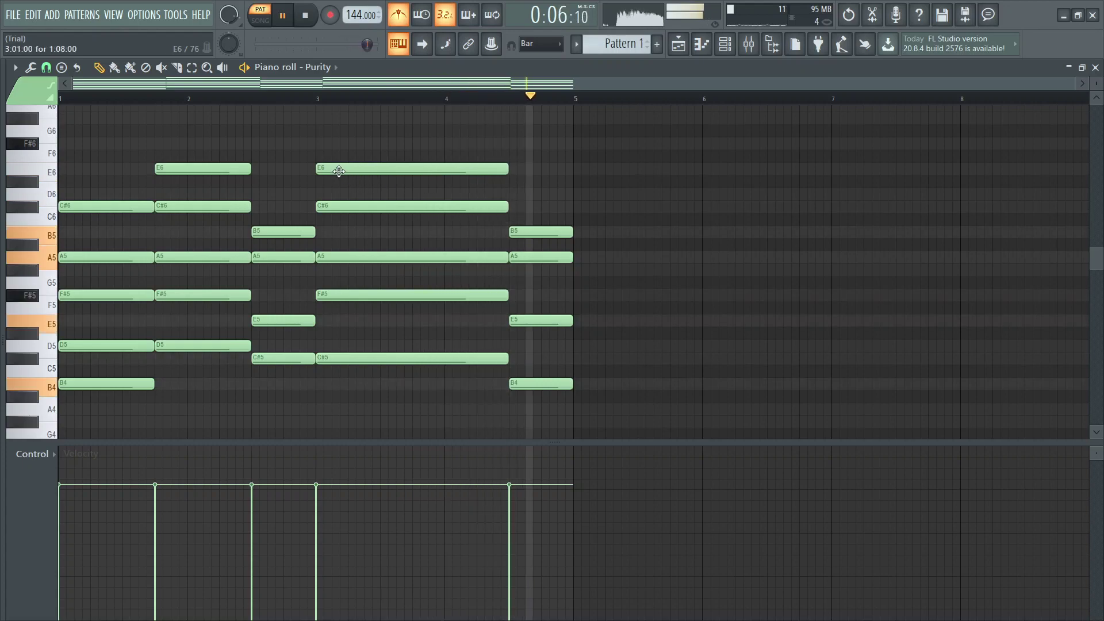
- Add a C#6 note to the third chord and another to the last chord, each aligned with its chord
left_click(258, 207)
left_click_drag(261, 198, 261, 193)
left_click_drag(314, 193, 295, 205)
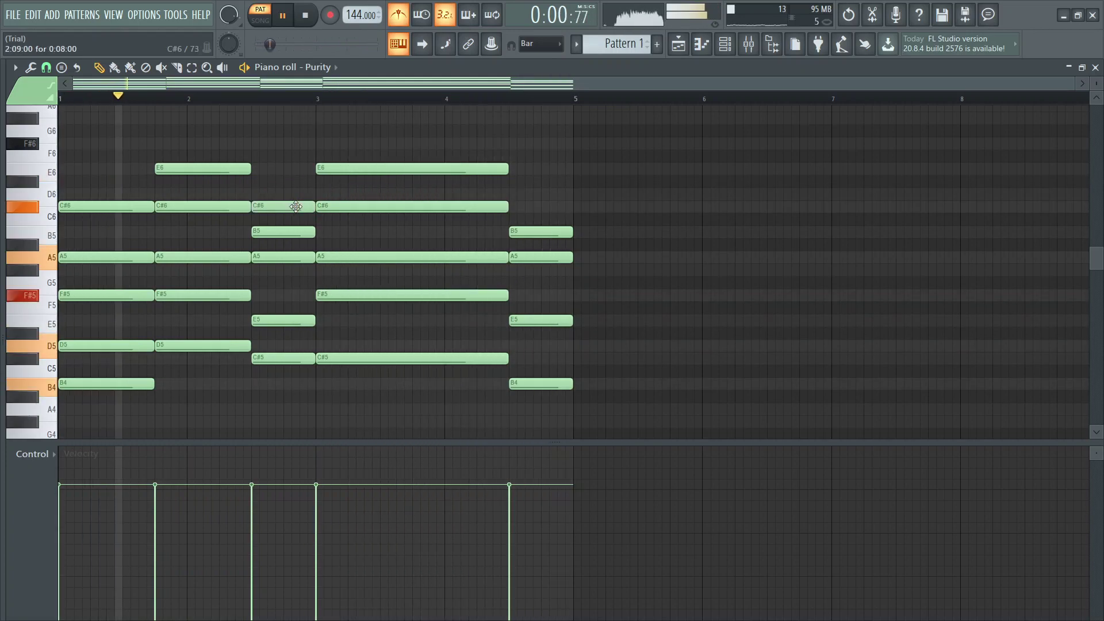
mouse_move(519, 195)
left_mouse_down()
mouse_move(509, 215)
mouse_move(511, 190)
left_mouse_up()
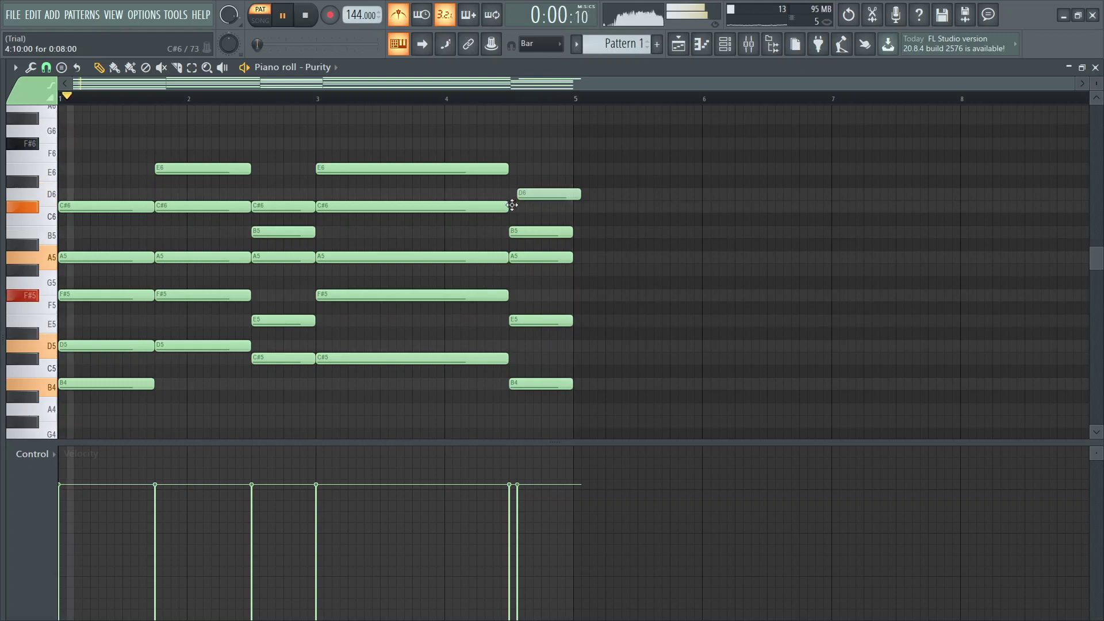
left_click_drag(519, 195, 519, 205)
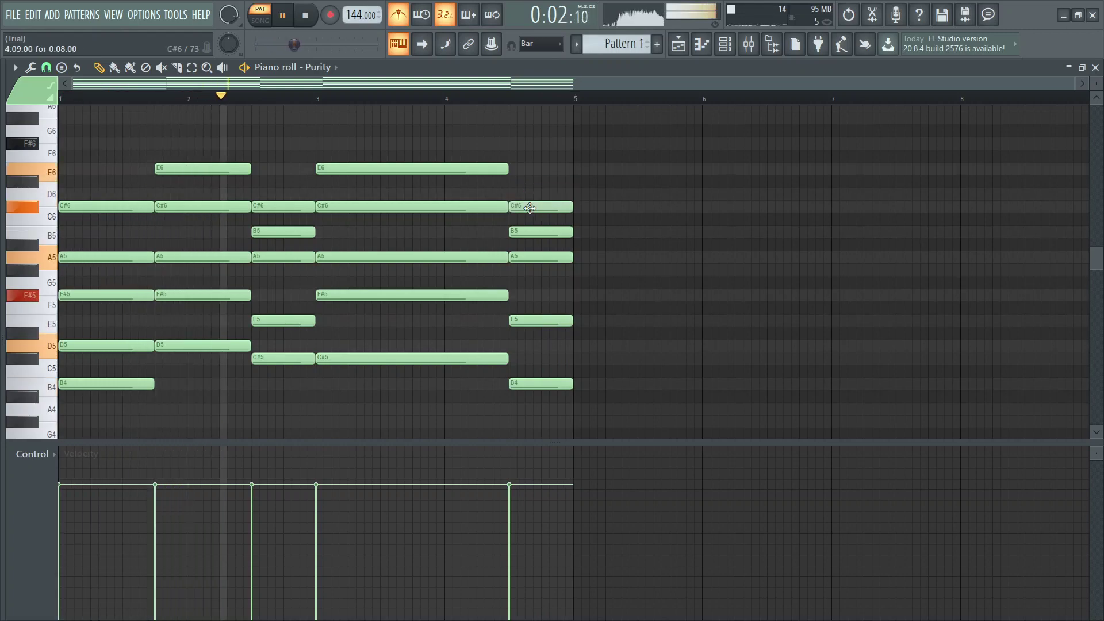
- Duplicate the four-bar progression into bars 5 to 8 and raise the copy's final C#6 note to D6
key("ctrl+b")
scroll(968, 202, "down", 1)
key("ctrl+d")
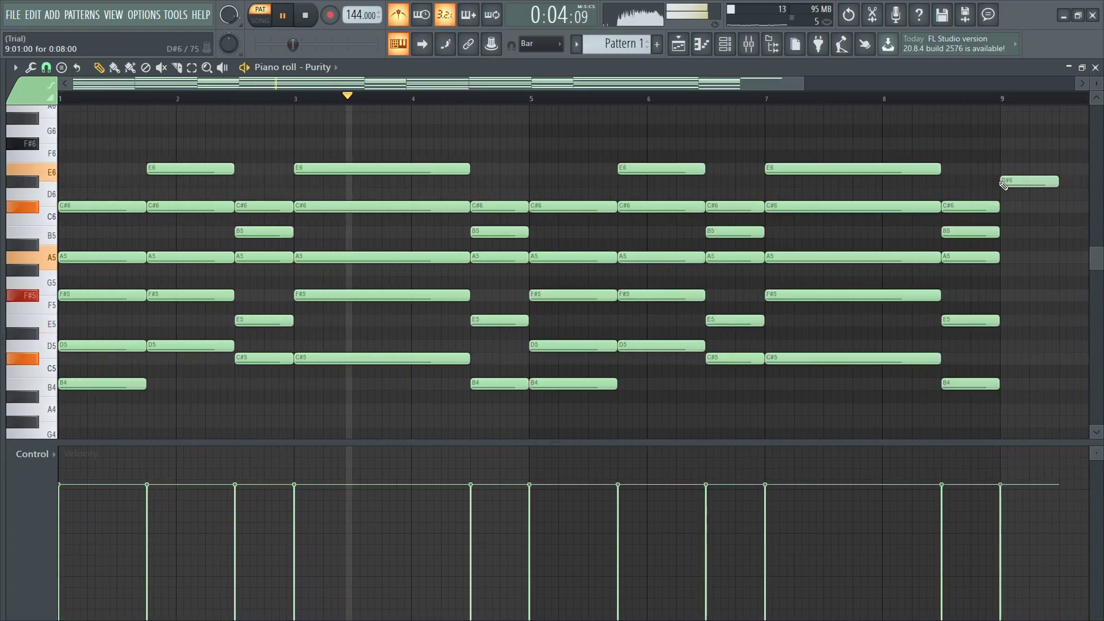
left_click_drag(969, 196, 966, 184)
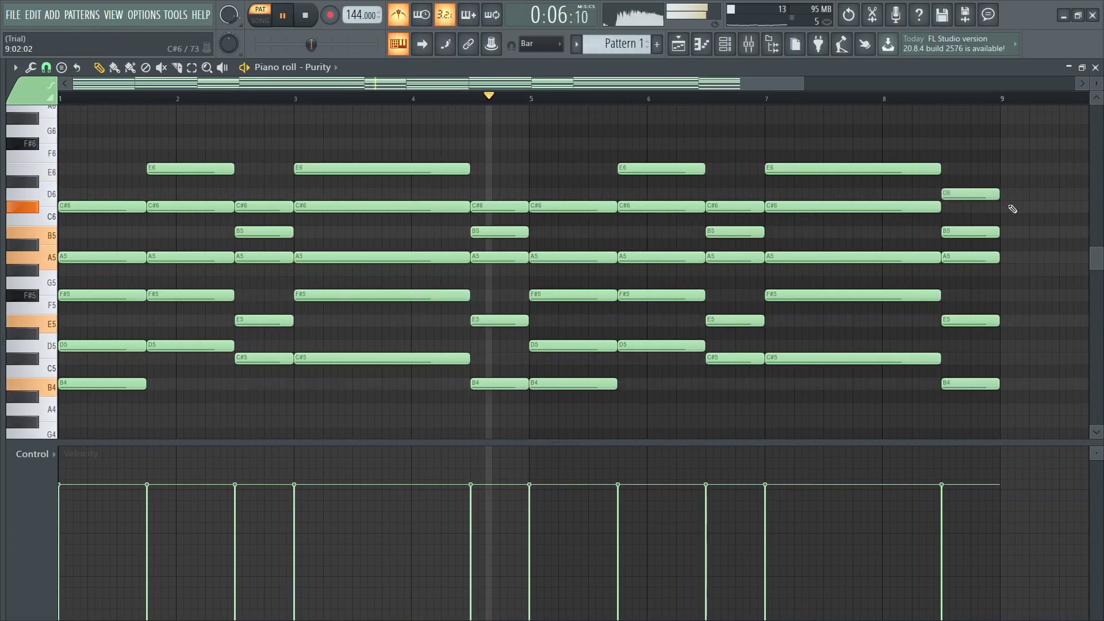
scroll(1012, 196, "down", 1)
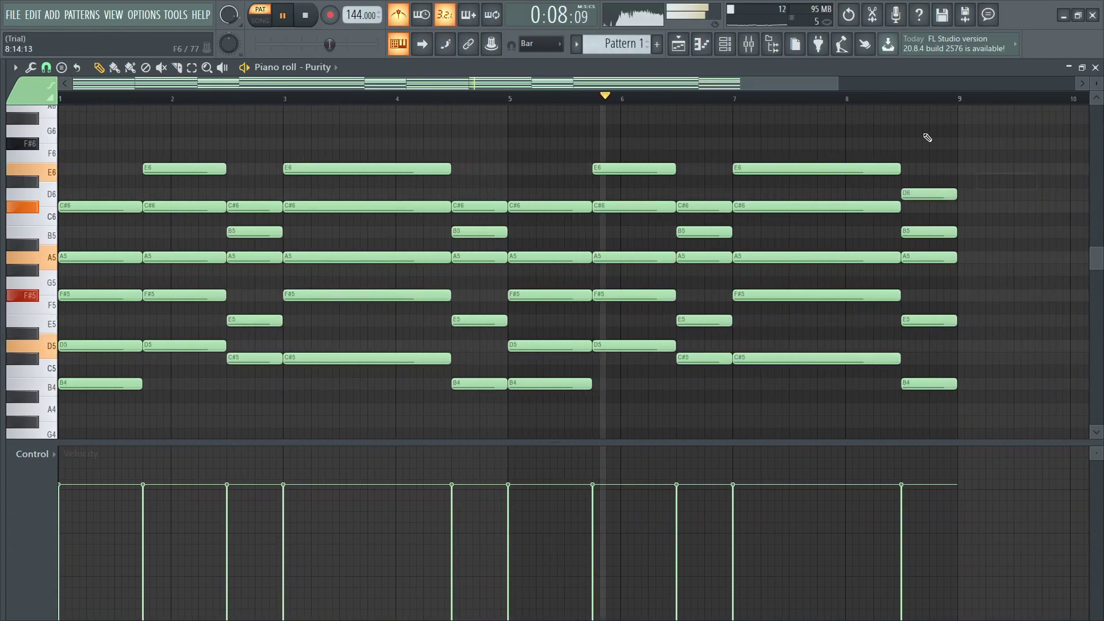
- Show the channel rack, solo the Purity channel and stop playback
left_click(725, 44)
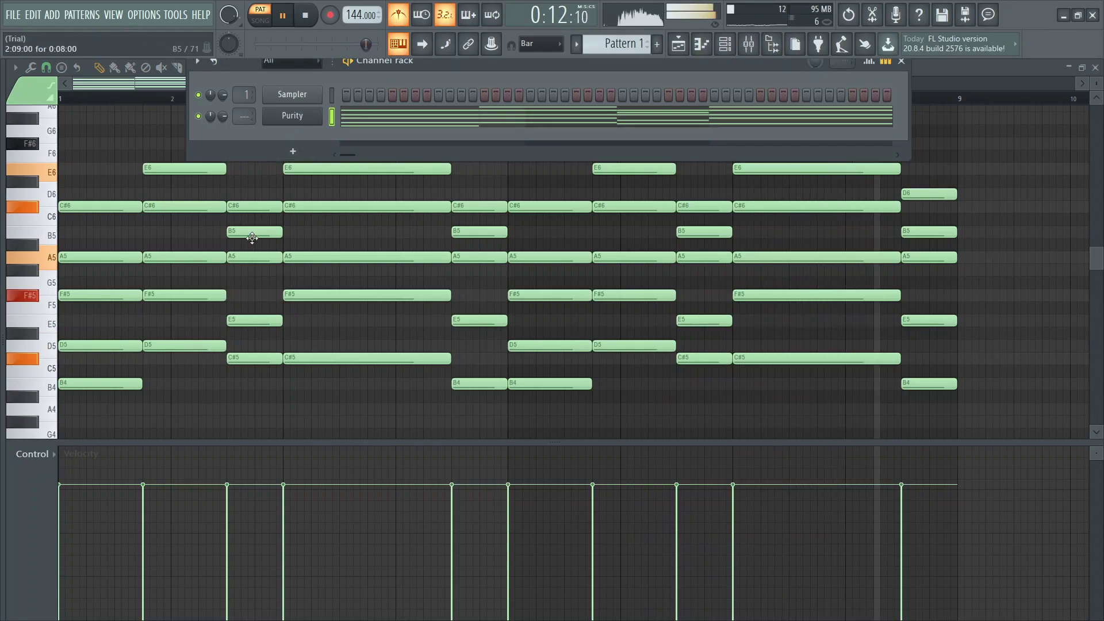
right_click(199, 117)
left_click(220, 127)
key("space")
- Add a second Purity instance, audition Slow Synth presets such as Slow Choir, load Drone pad and close the synth
left_click(267, 150)
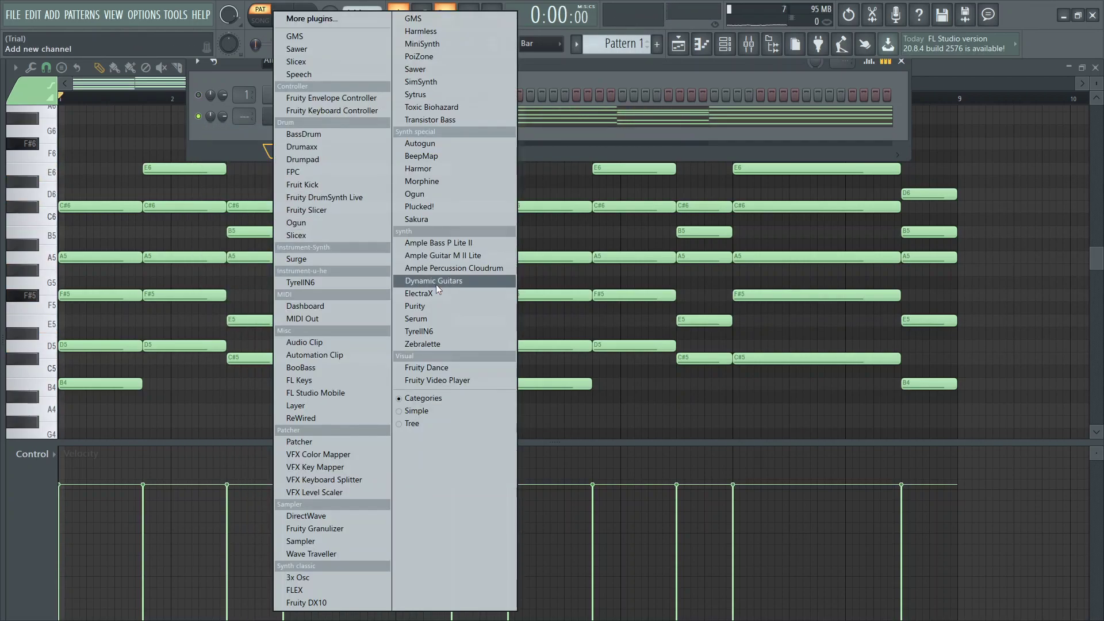
left_click(426, 308)
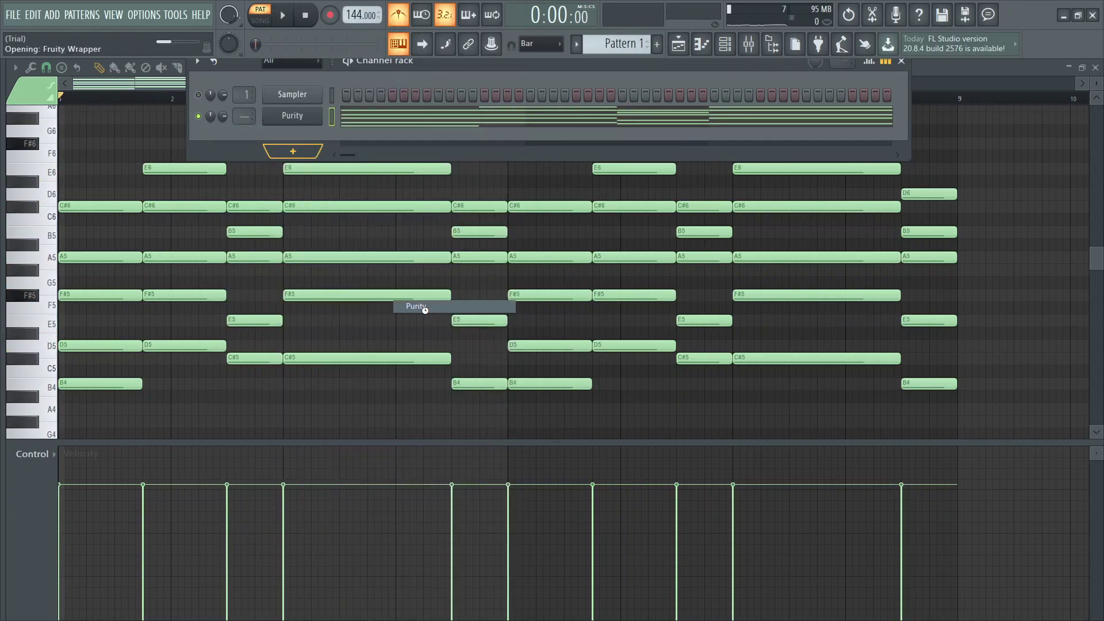
left_click(295, 415)
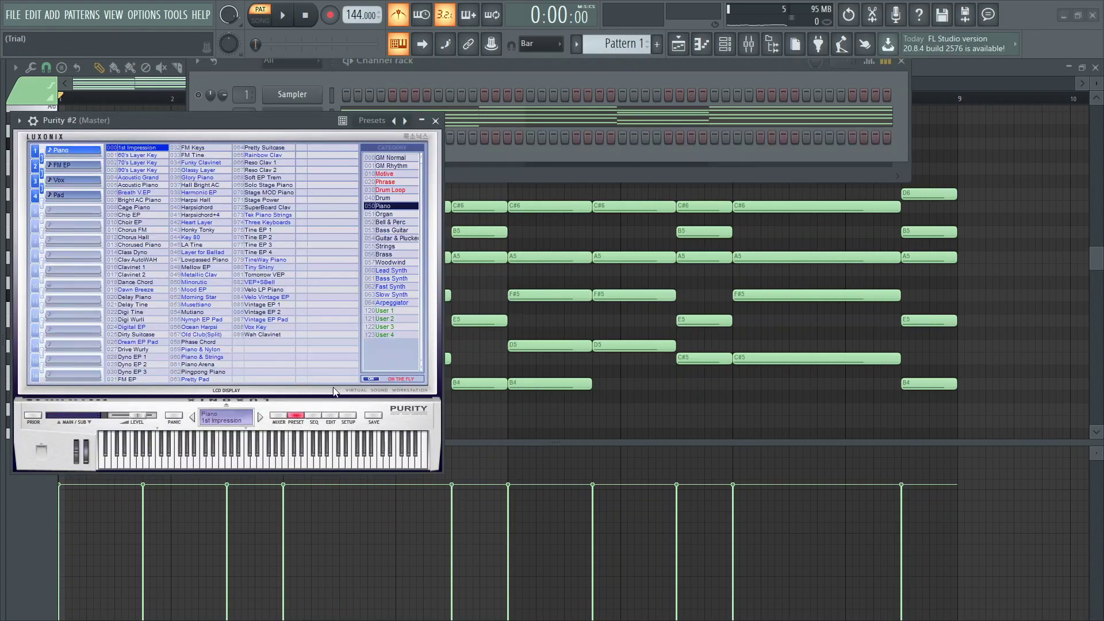
left_click(401, 295)
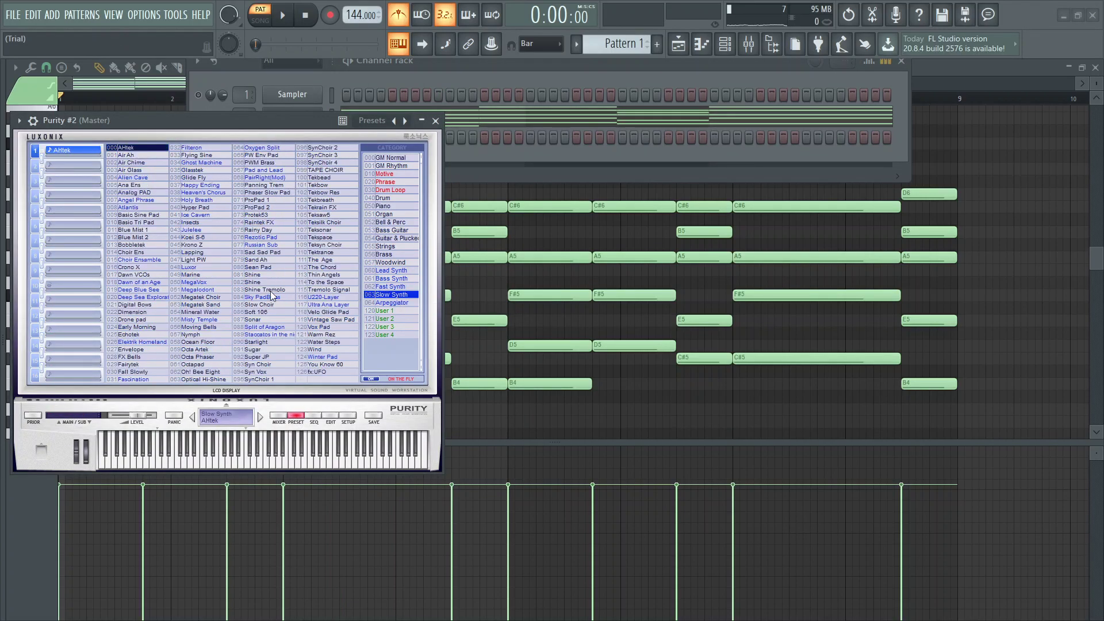
left_click(300, 458)
left_click(254, 464)
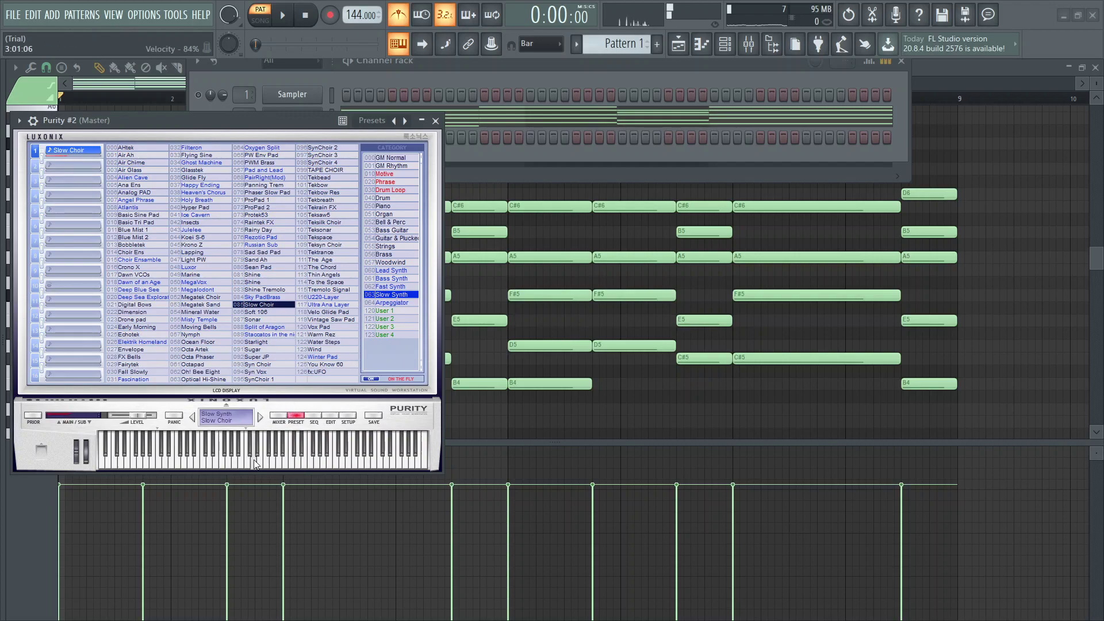
left_click(142, 320)
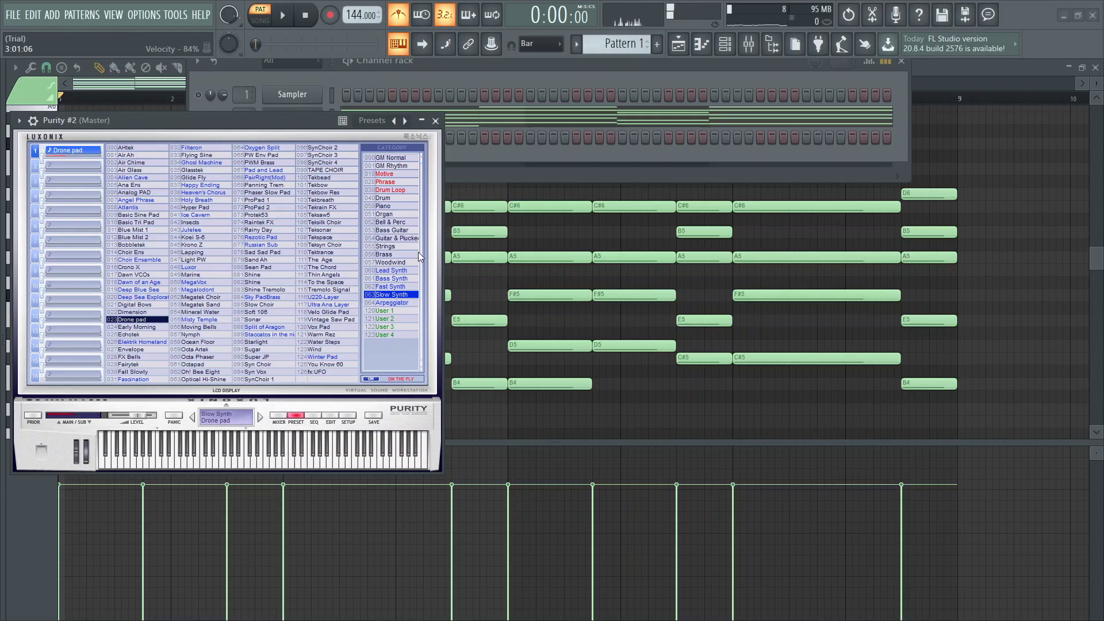
left_click(435, 122)
- Copy the chord notes from the Purity channel into the Purity #2 channel
right_click(291, 115)
key("Escape")
right_click(312, 149)
left_click(477, 162)
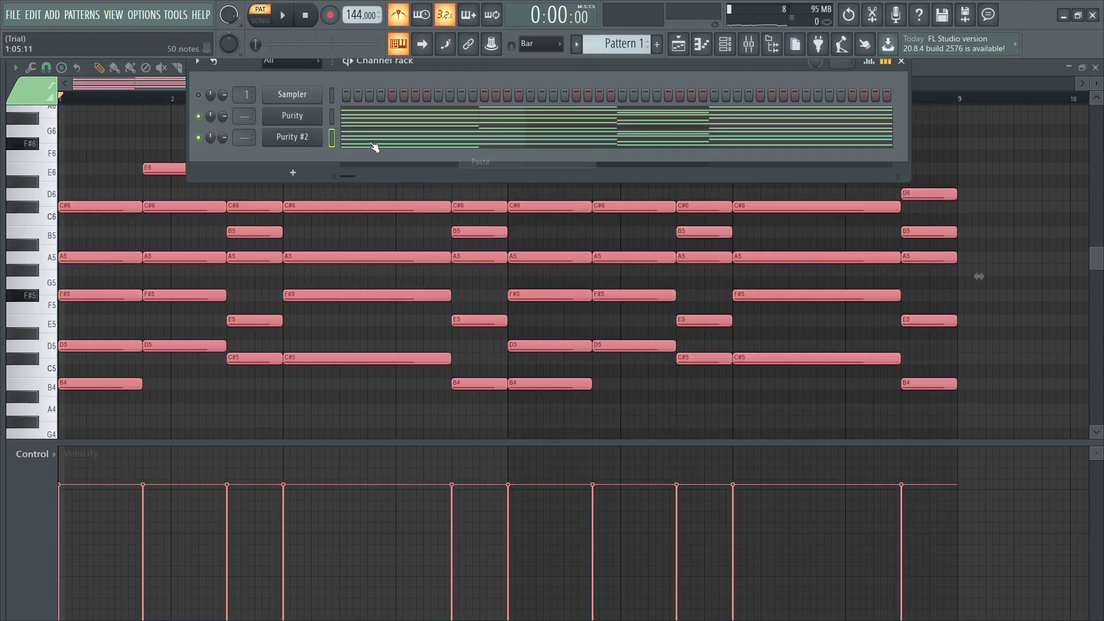
- Solo the Purity #2 channel and play the pattern
right_click(198, 139)
left_click(212, 140)
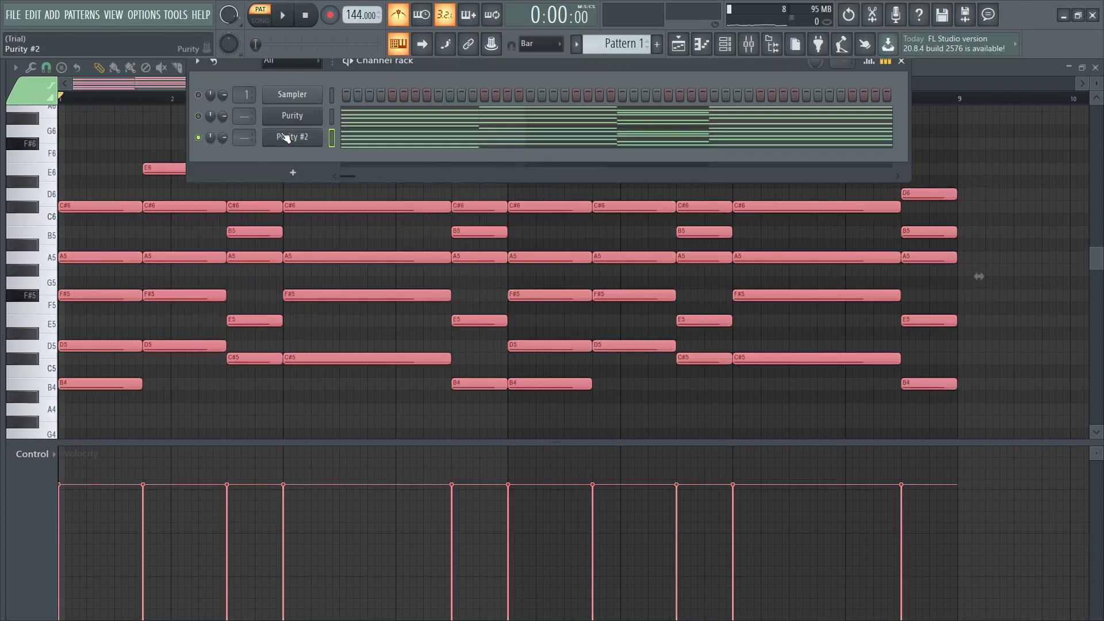
key("space")
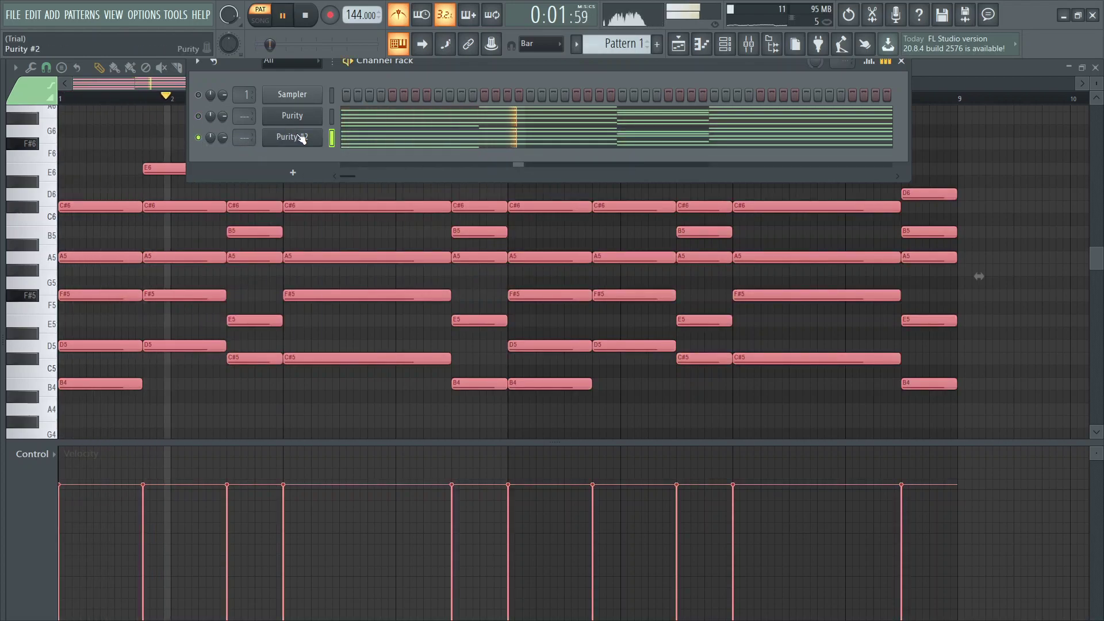
- Open the Purity #2 synth, pause playback and show the Drone pad's sound editing page
left_click(299, 137)
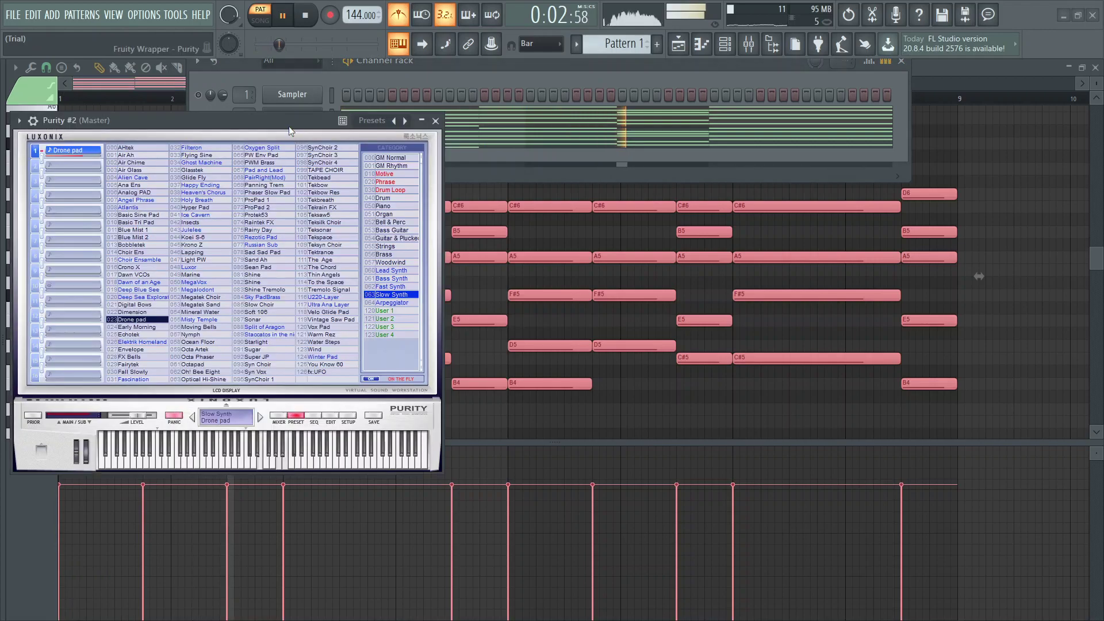
left_click(283, 16)
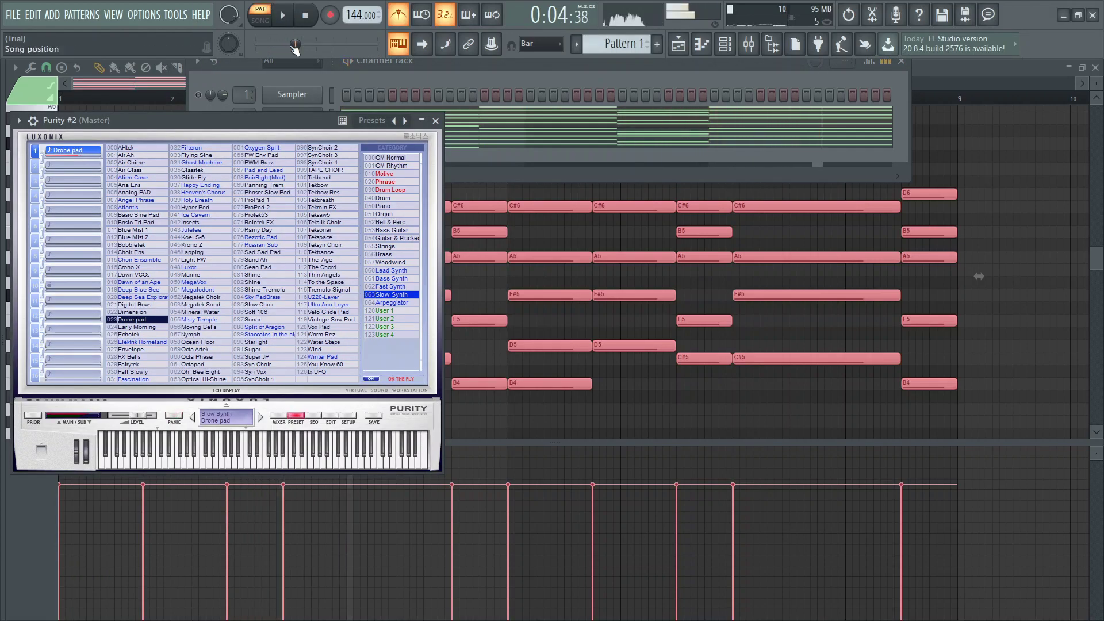
left_click(335, 417)
left_click(347, 416)
left_click(331, 418)
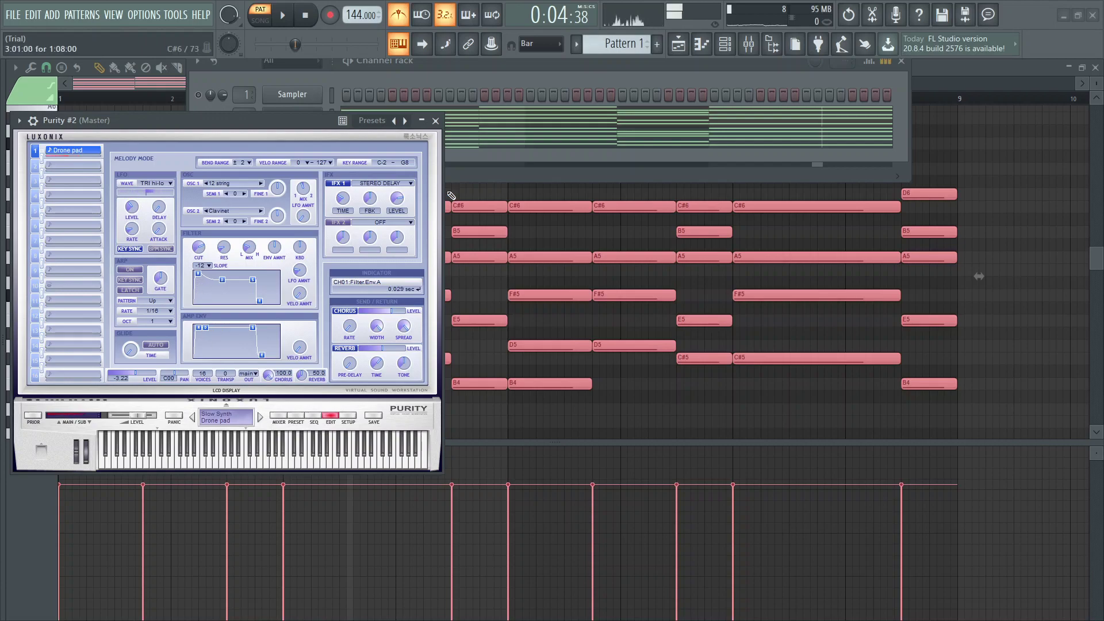
- Close the Purity #2 synth and play the pattern to listen to the pad
left_click(436, 121)
key("space")
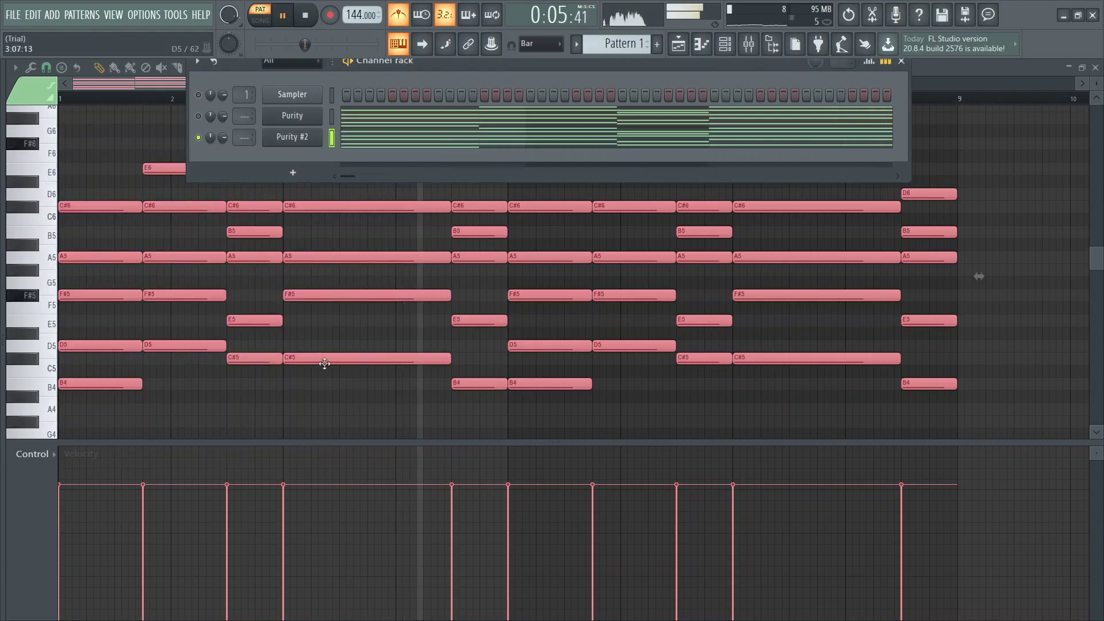
left_click(298, 406)
right_click(298, 406)
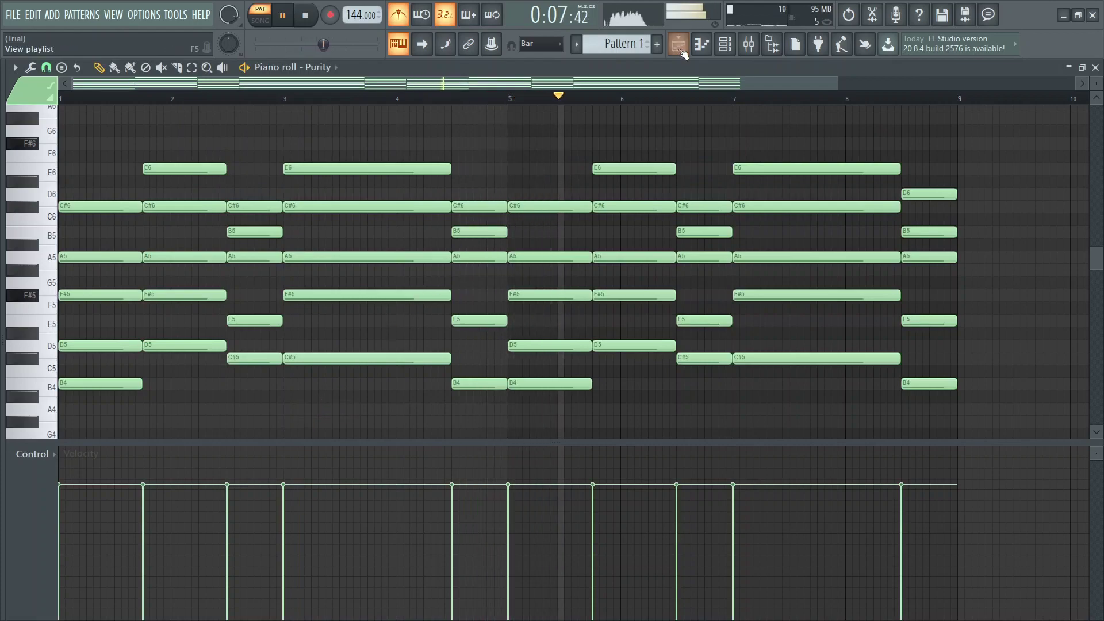
- Reopen the Purity #2 synth and lengthen the Drone pad's amp envelope attack to 1.080 sec
left_click(726, 45)
left_click(320, 143)
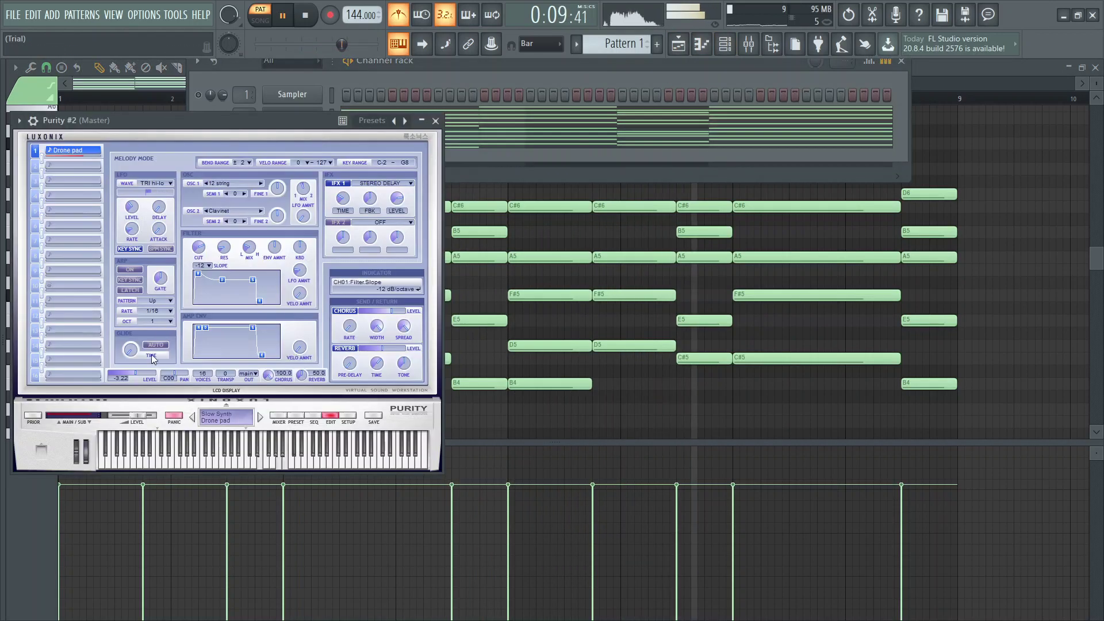
left_click_drag(198, 328, 199, 330)
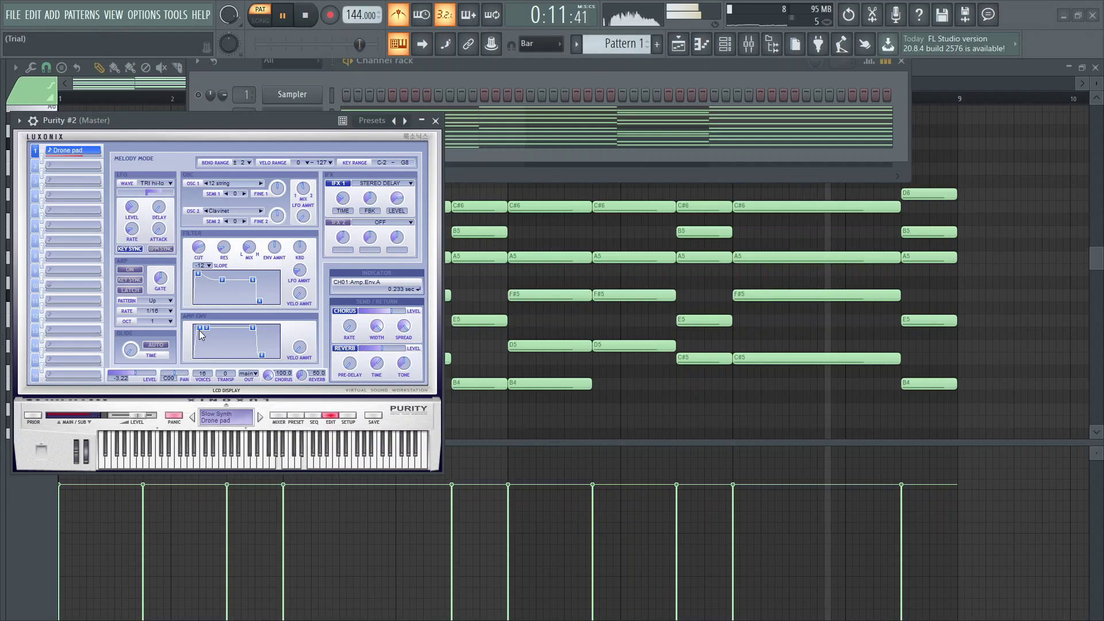
left_click(198, 275)
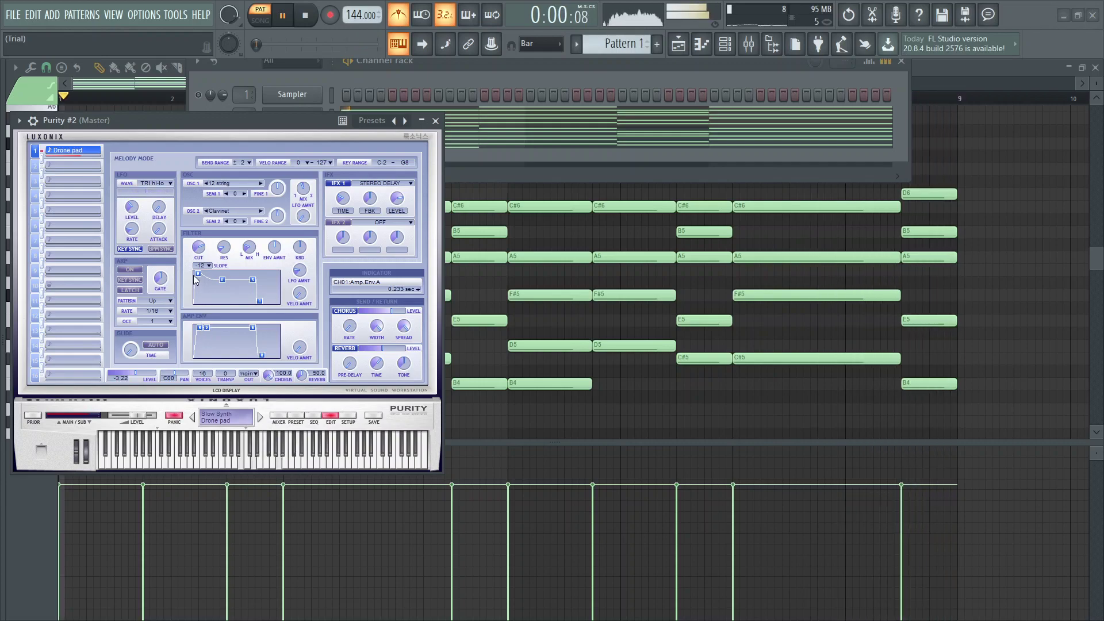
left_click(199, 329)
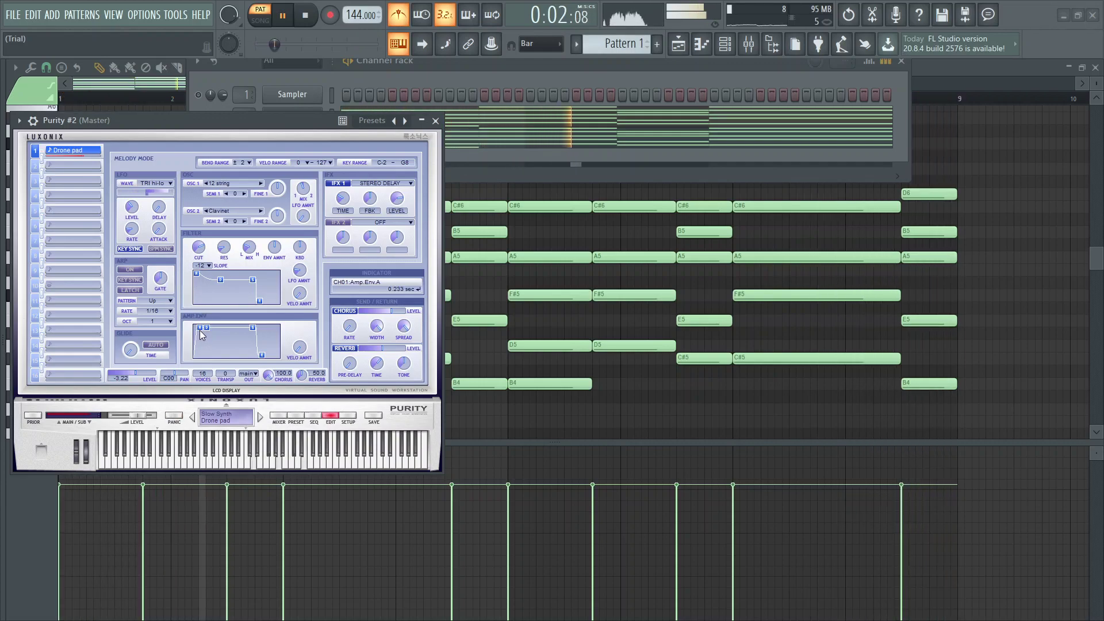
left_click_drag(200, 329, 202, 332)
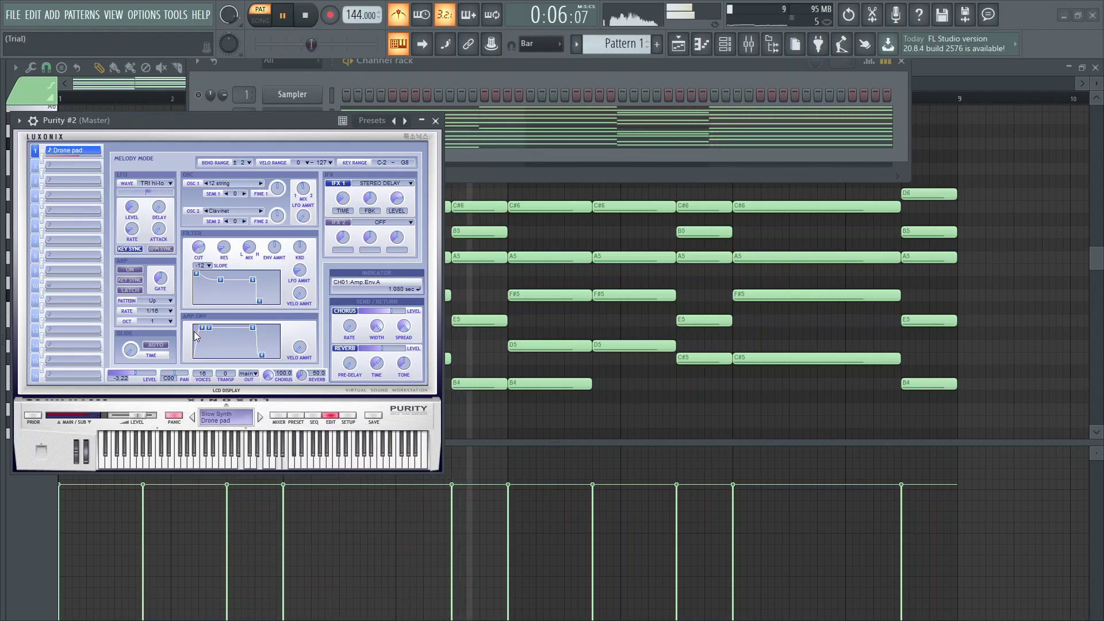
- Set the Drone pad's amp envelope attack to 0.787 sec and its filter envelope attack to 2.963 sec, and close the synth
left_click_drag(201, 328, 199, 327)
left_click(200, 279)
left_click_drag(200, 280, 208, 279)
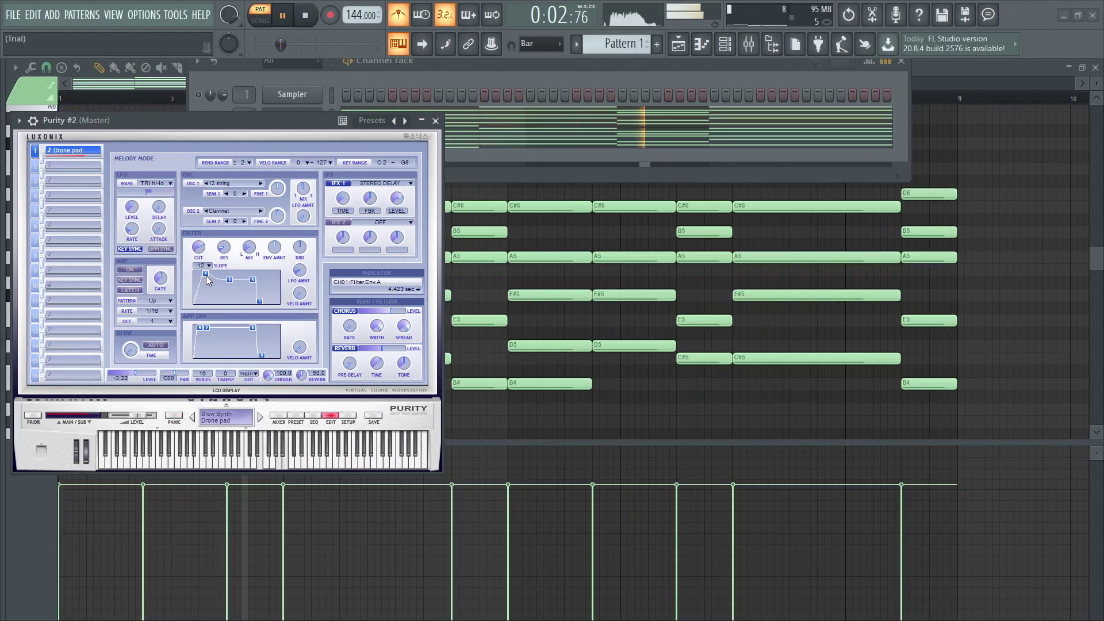
left_click_drag(197, 326, 200, 328)
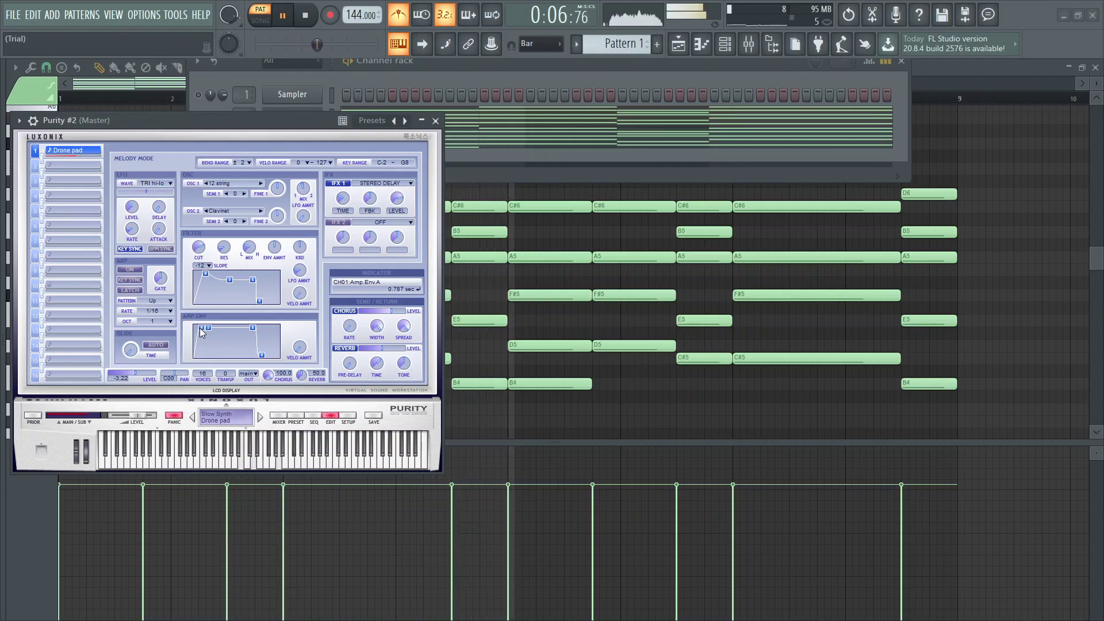
left_click(206, 275)
left_click_drag(206, 275, 204, 276)
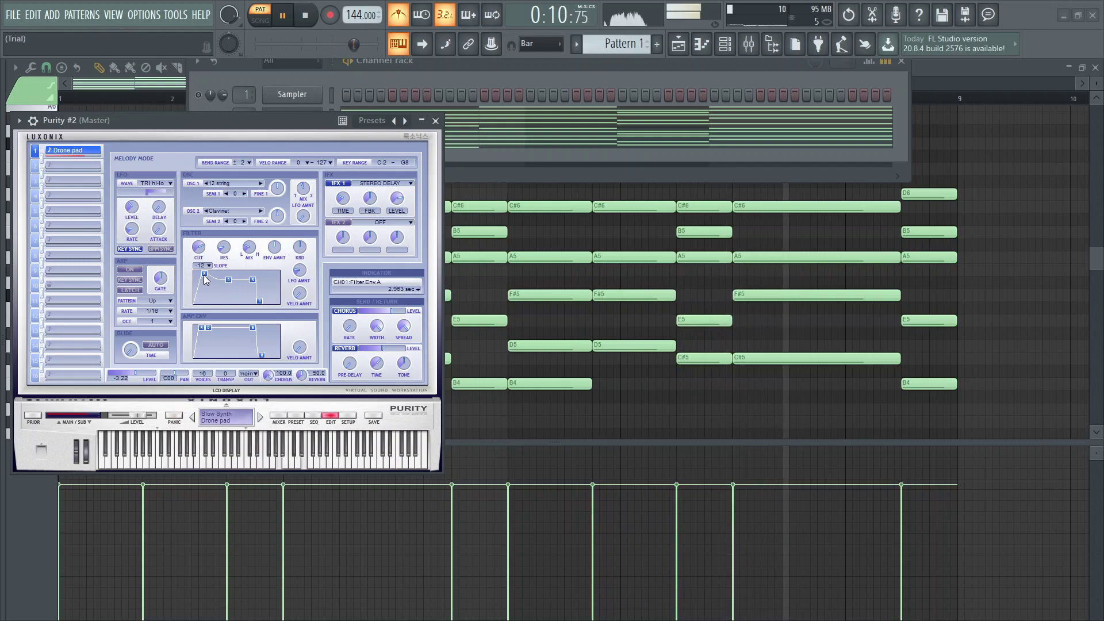
left_click(435, 121)
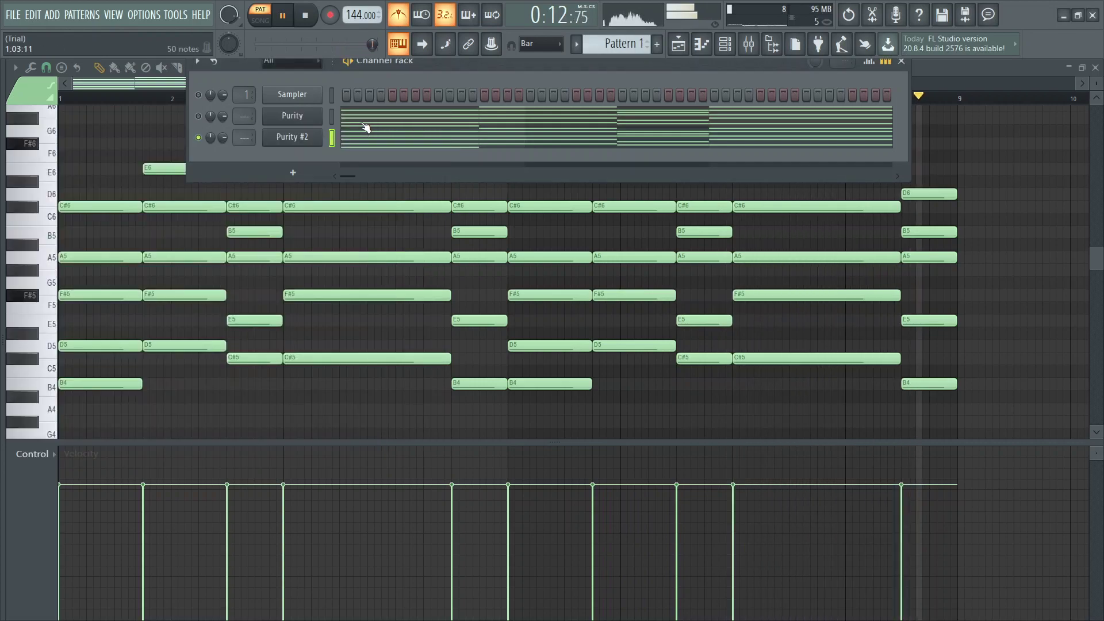
- Unmute the Purity channel and transpose all its notes down one octave in the piano roll
left_click(198, 116)
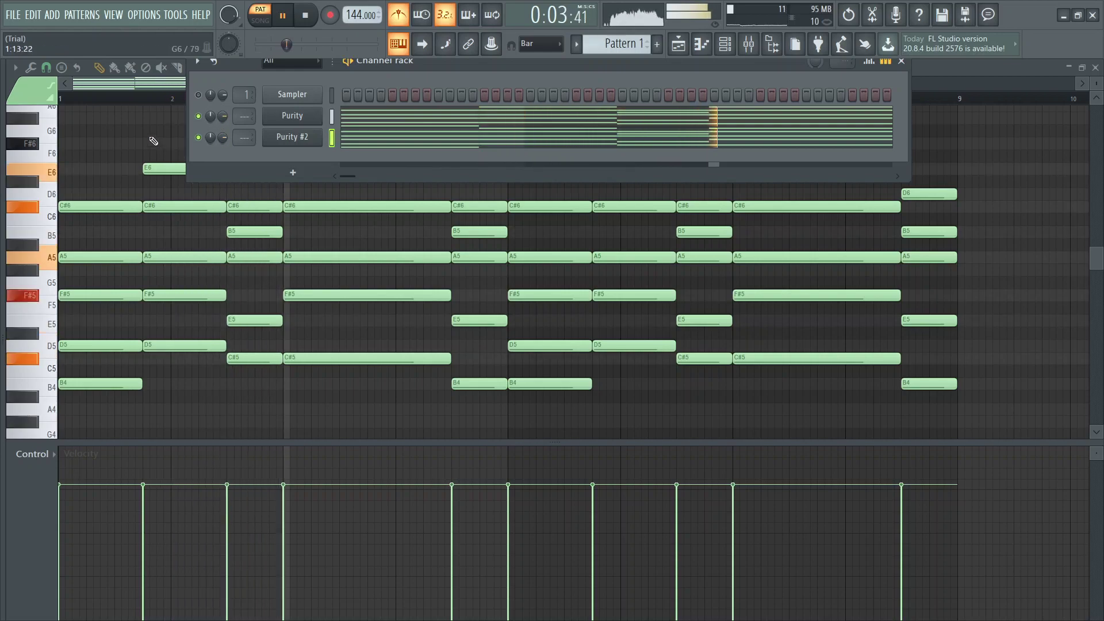
key("F6")
left_click(319, 67)
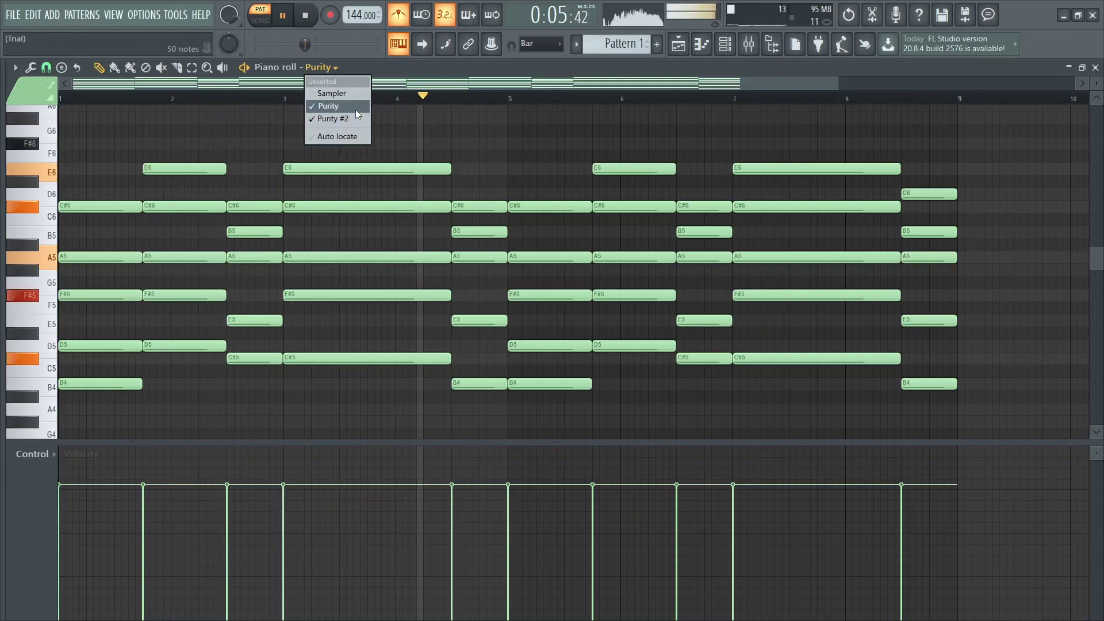
left_click(366, 125)
key("ctrl+Down")
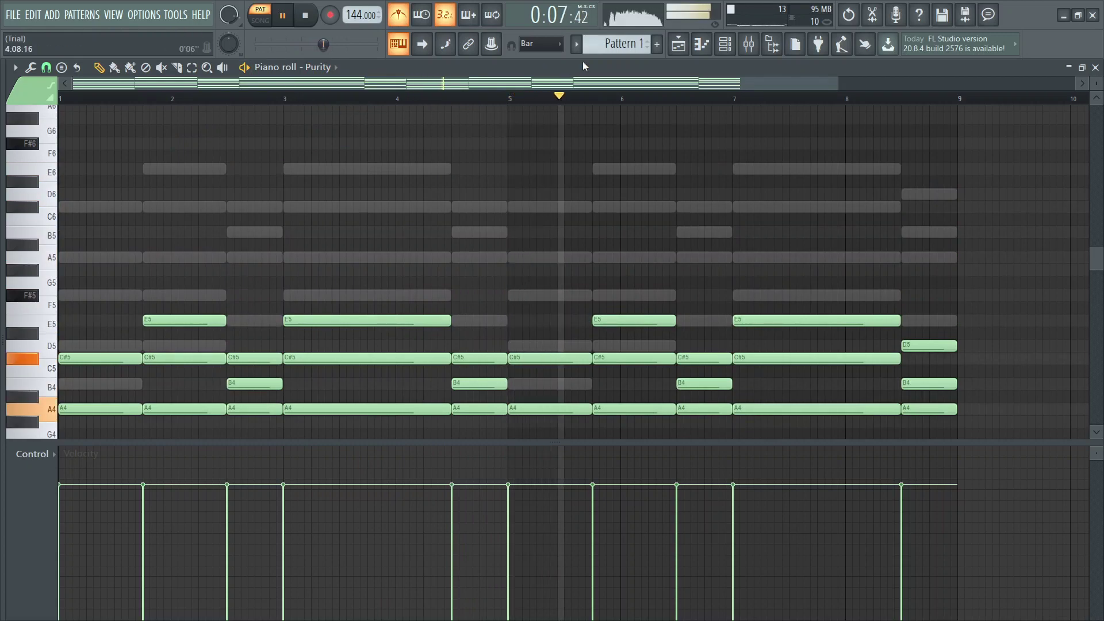
- Mute the Purity #2 channel, stop playback and route the Purity channel to mixer track 1
left_click(760, 40)
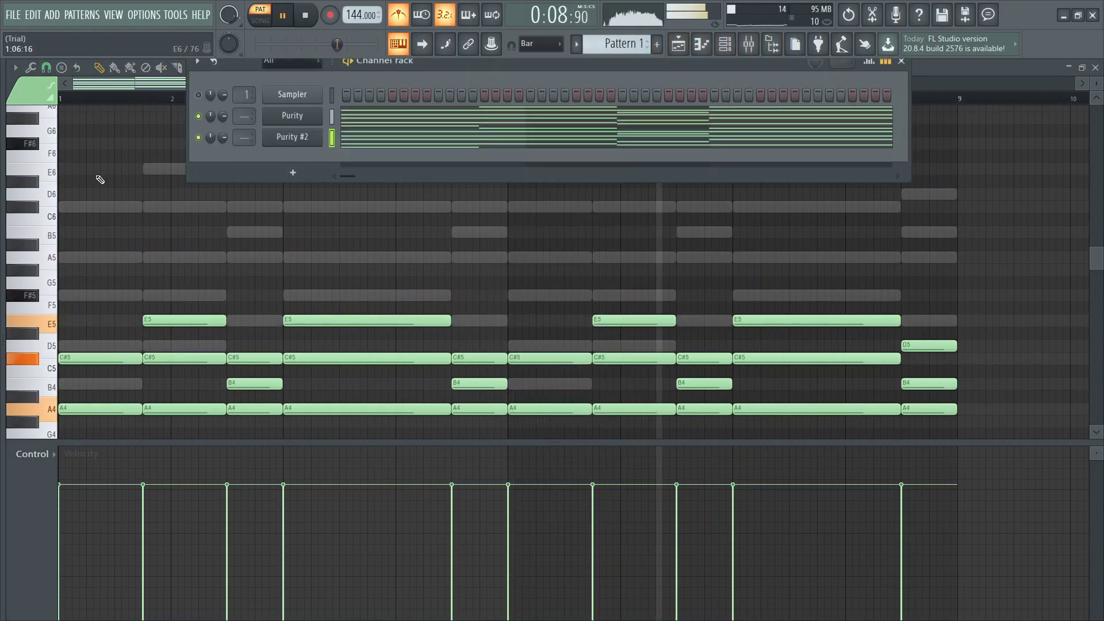
left_click(197, 138)
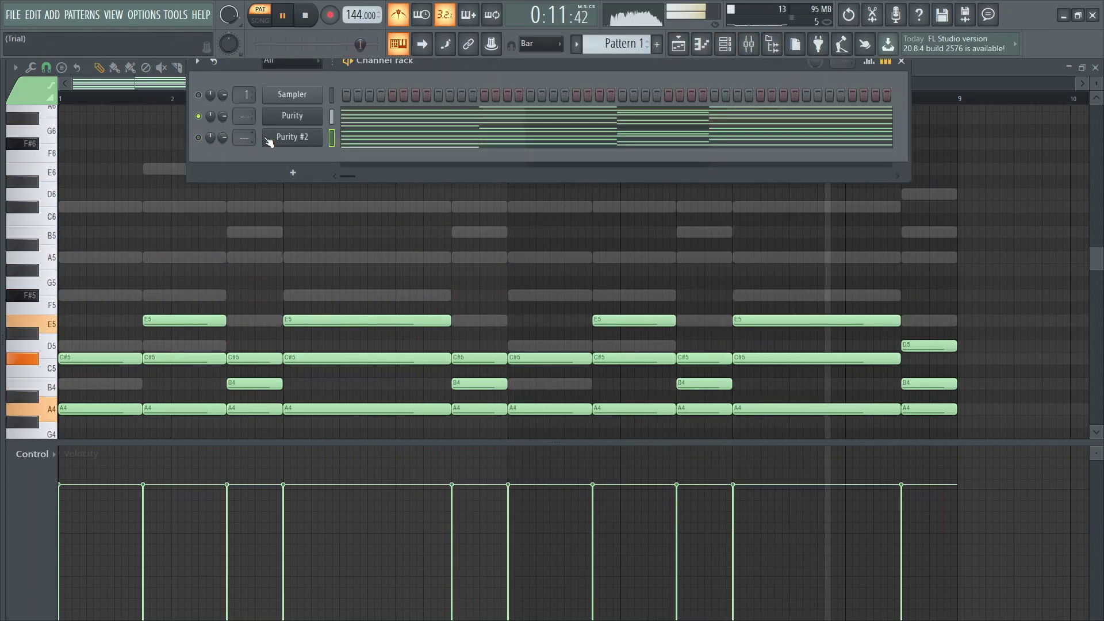
key("space")
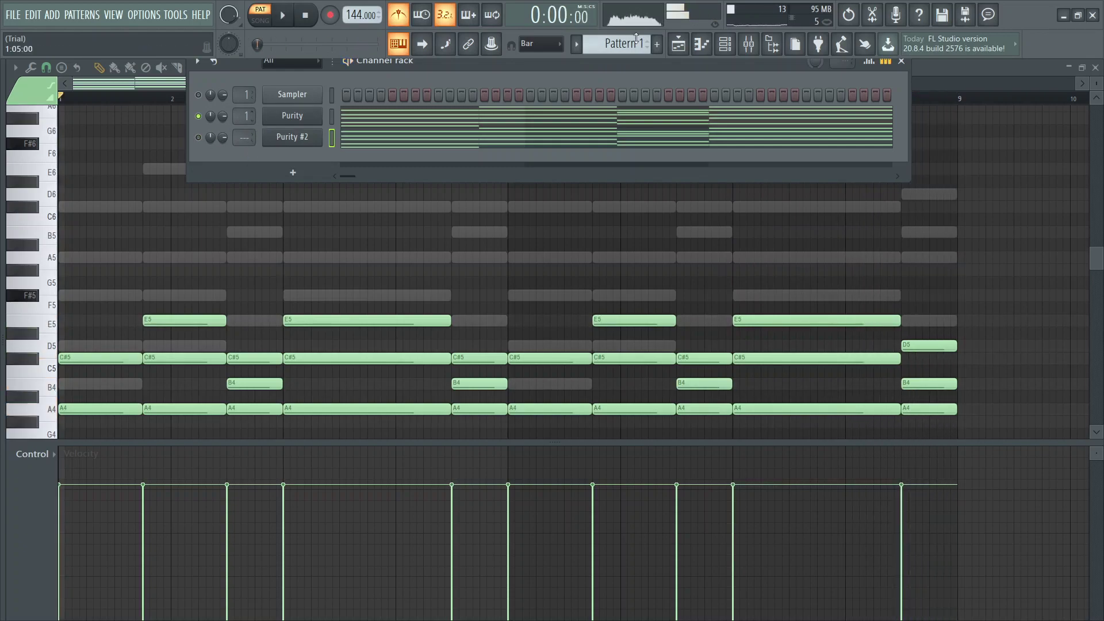
- Open the mixer and load Fruity parametric EQ 2 into slot 3 of Insert 1
left_click(757, 39)
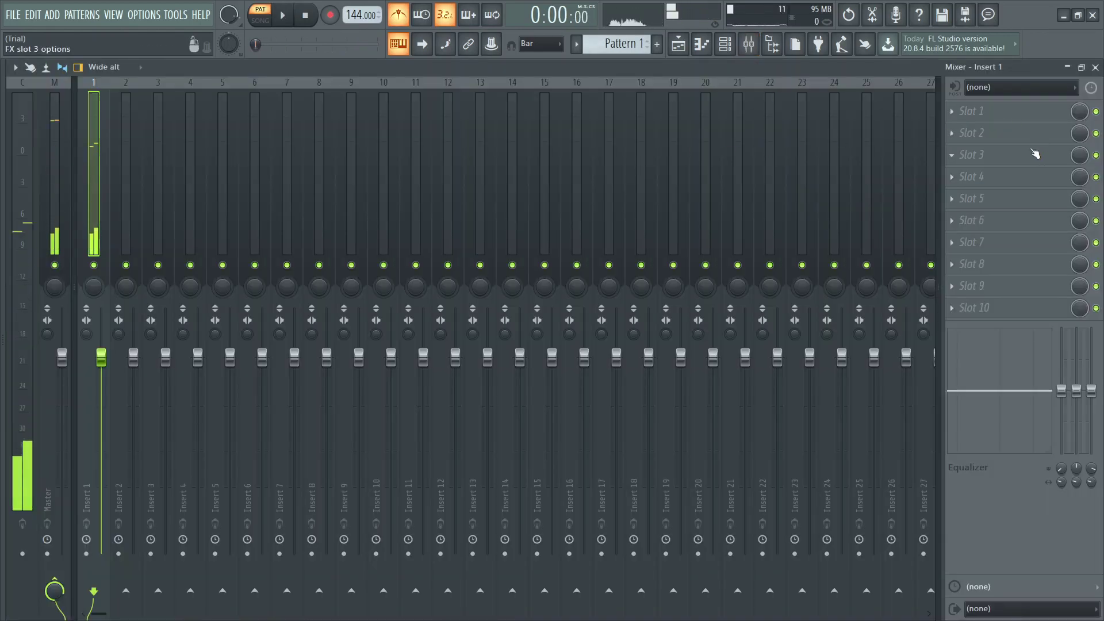
left_click(1021, 155)
left_click(900, 64)
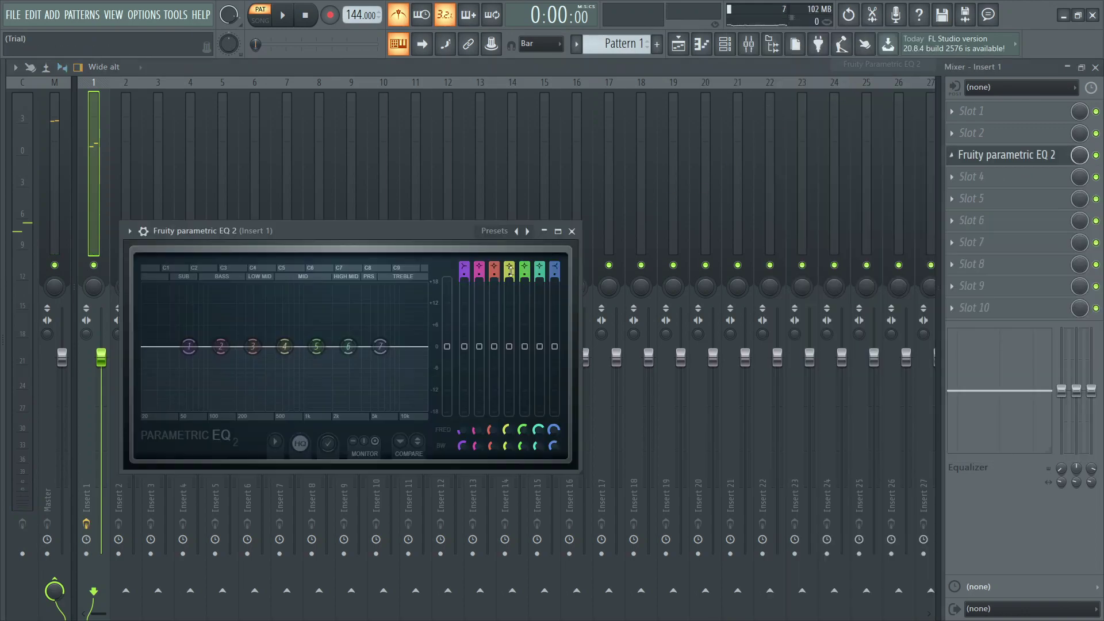
- While the pattern plays, roll off the highs with band 7, cut the lows near 200 Hz with band 1 and slightly boost band 4
key("space")
left_click_drag(380, 346, 405, 410)
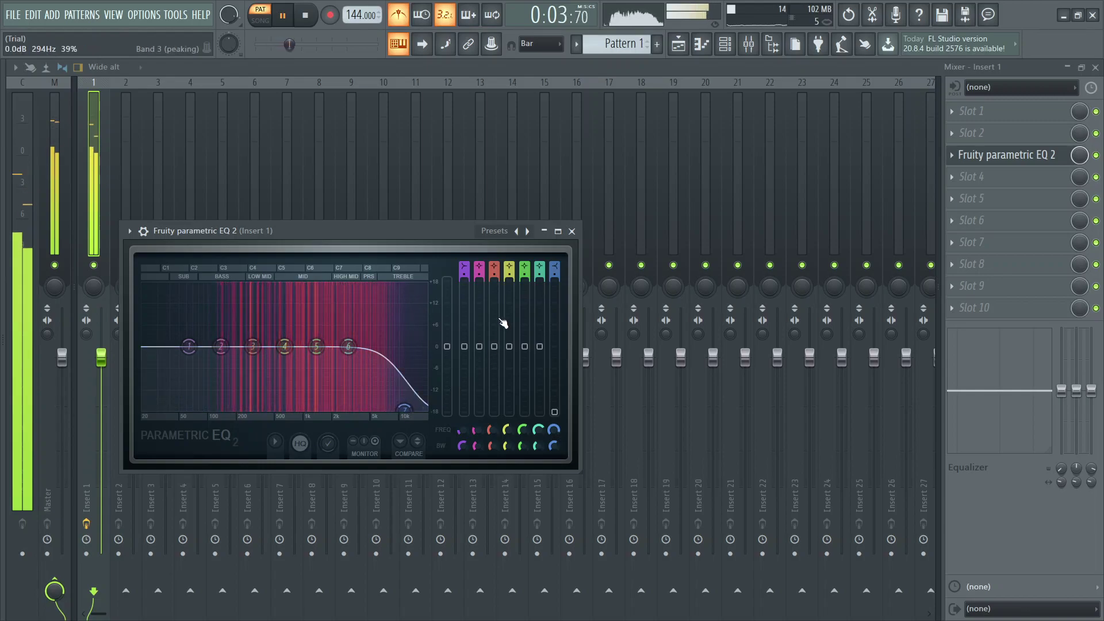
left_click_drag(198, 352, 238, 408)
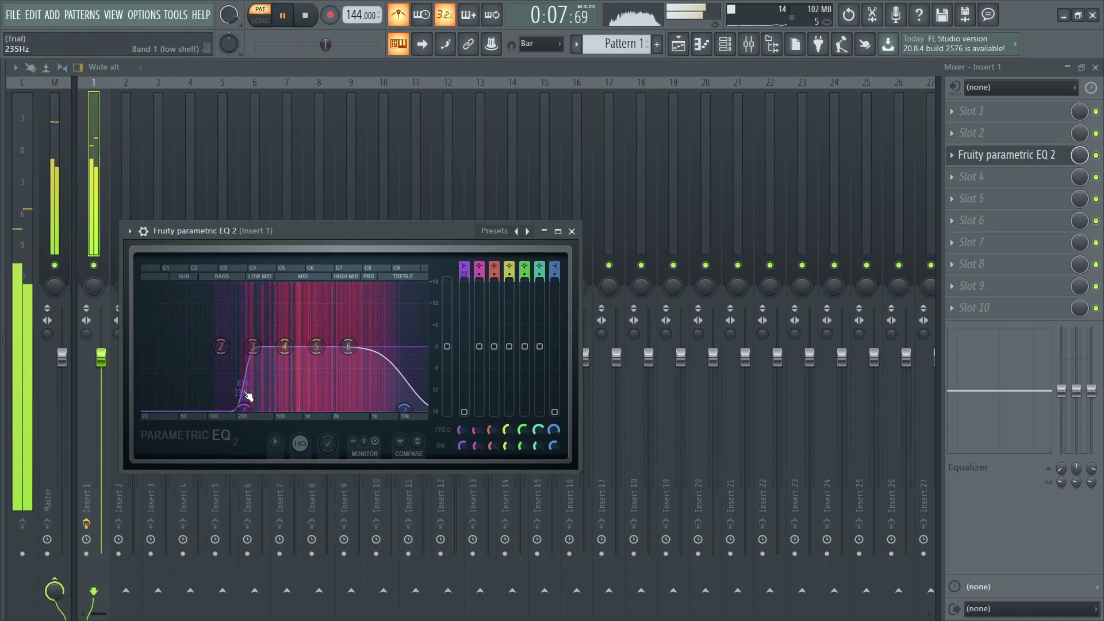
scroll(465, 268, "down", 4)
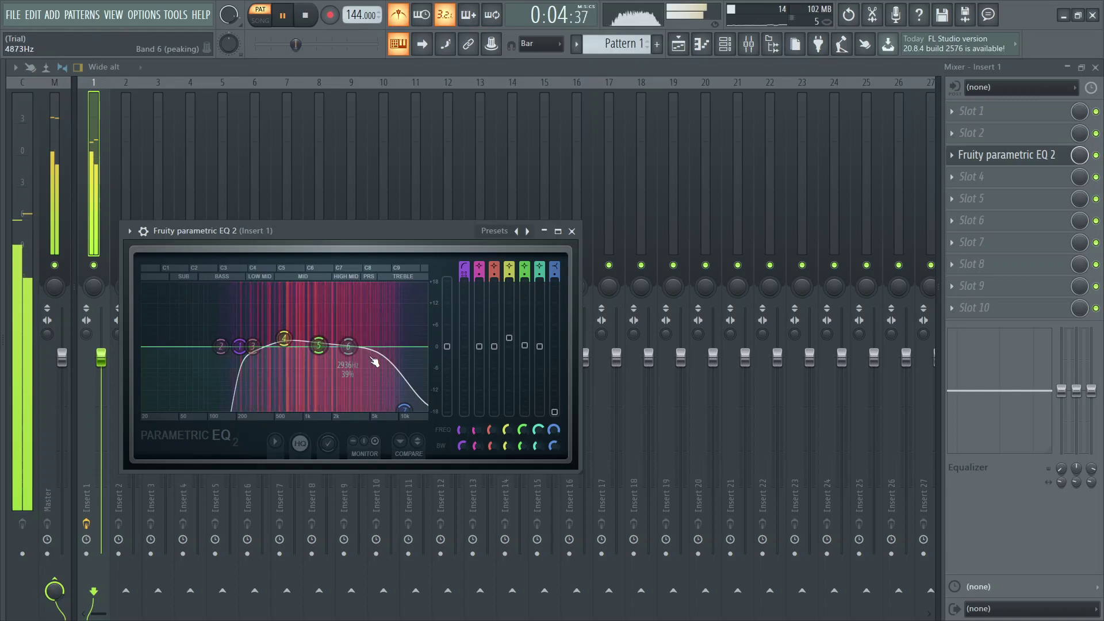
scroll(402, 413, "down", 3)
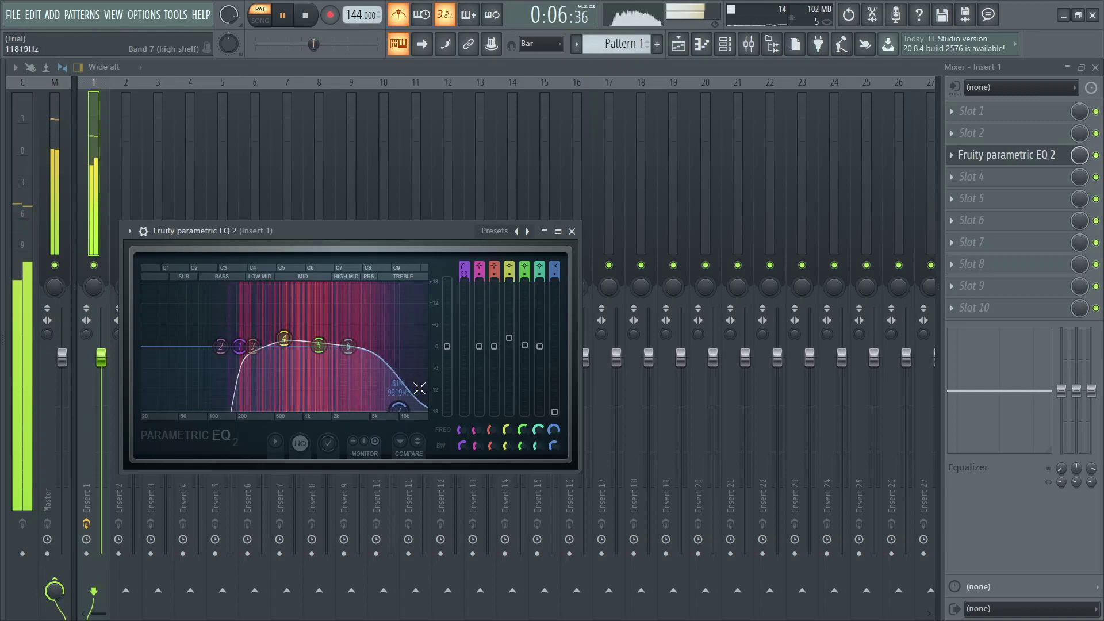
- Move band 7's high rolloff to a higher frequency, boost band 6 slightly and close the EQ
left_click_drag(398, 410, 411, 407)
scroll(555, 273, "up", 2)
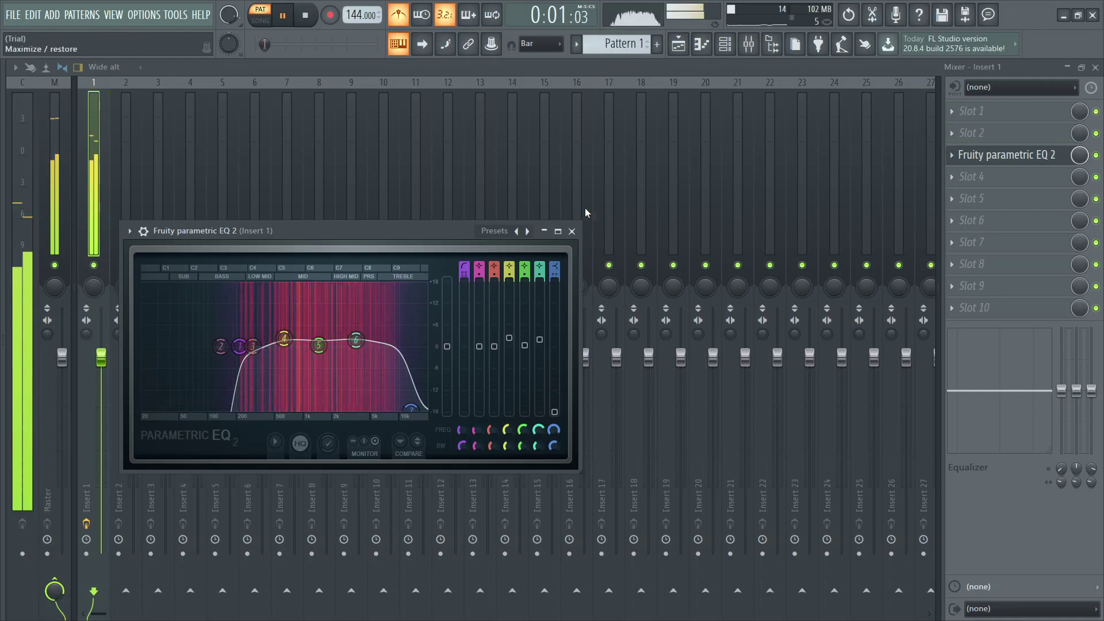
left_click(573, 232)
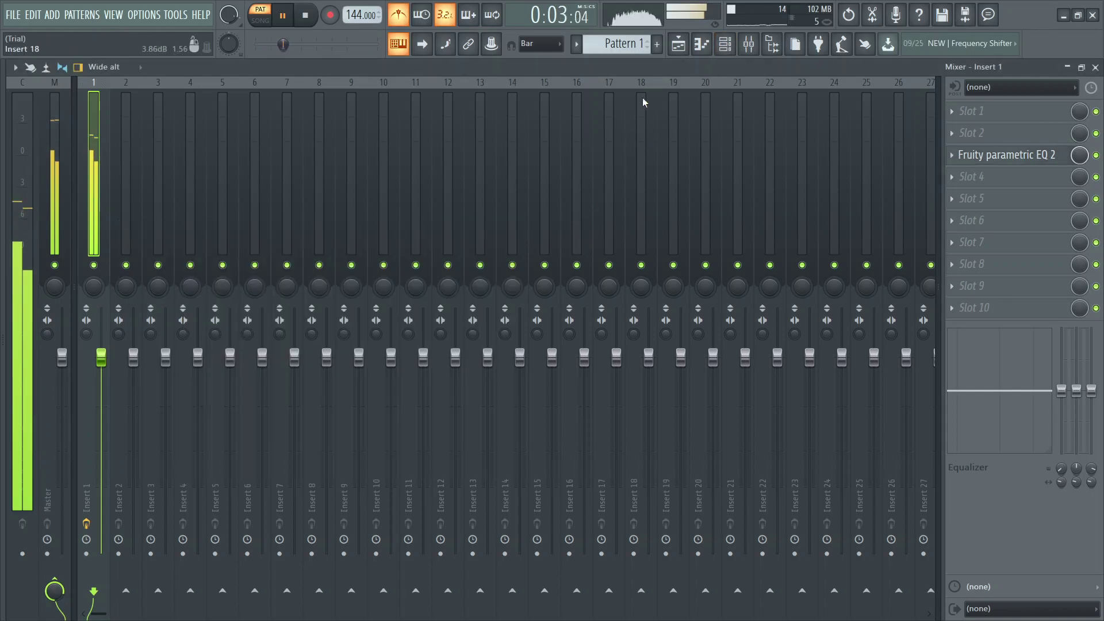
- Stop playback, show the Purity channel's notes in the piano roll and play the pattern again
left_click(700, 50)
key("space")
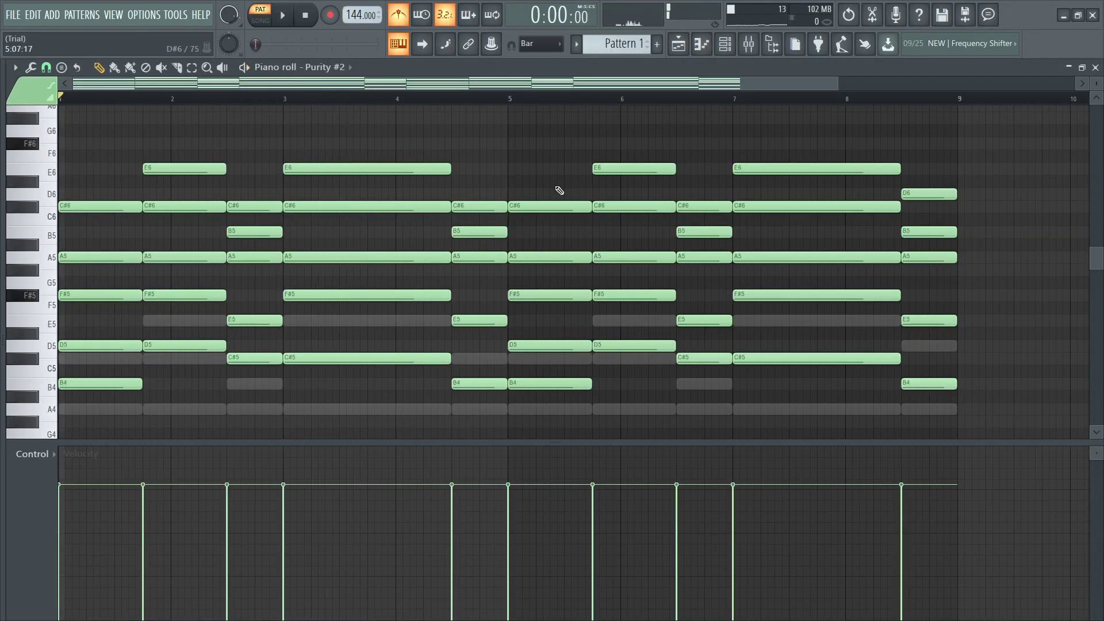
left_click(333, 68)
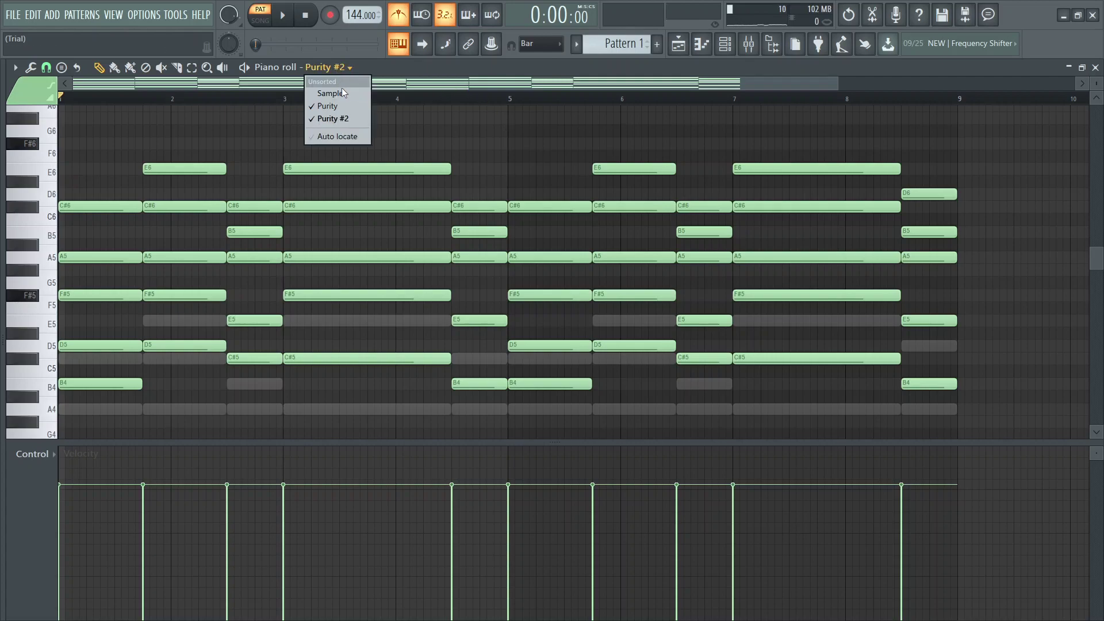
left_click(353, 106)
key("space")
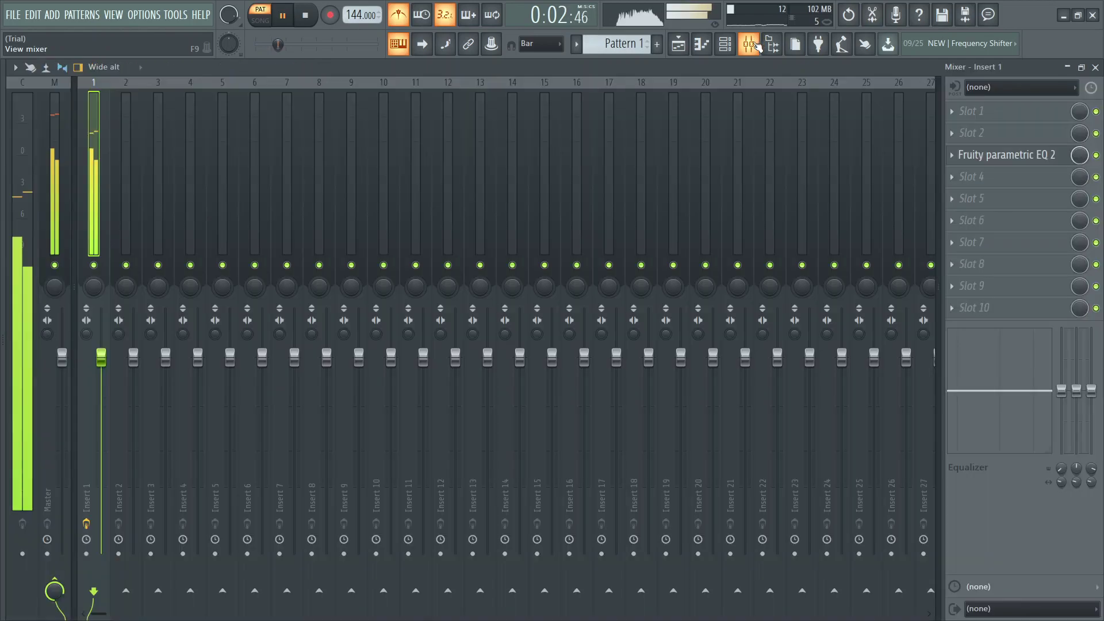
- Reopen Insert 1's EQ, lower band 7's rolloff to about 6 kHz, cut band 5 slightly near 1290 Hz and reduce band 6
left_click(748, 44)
left_click(973, 160)
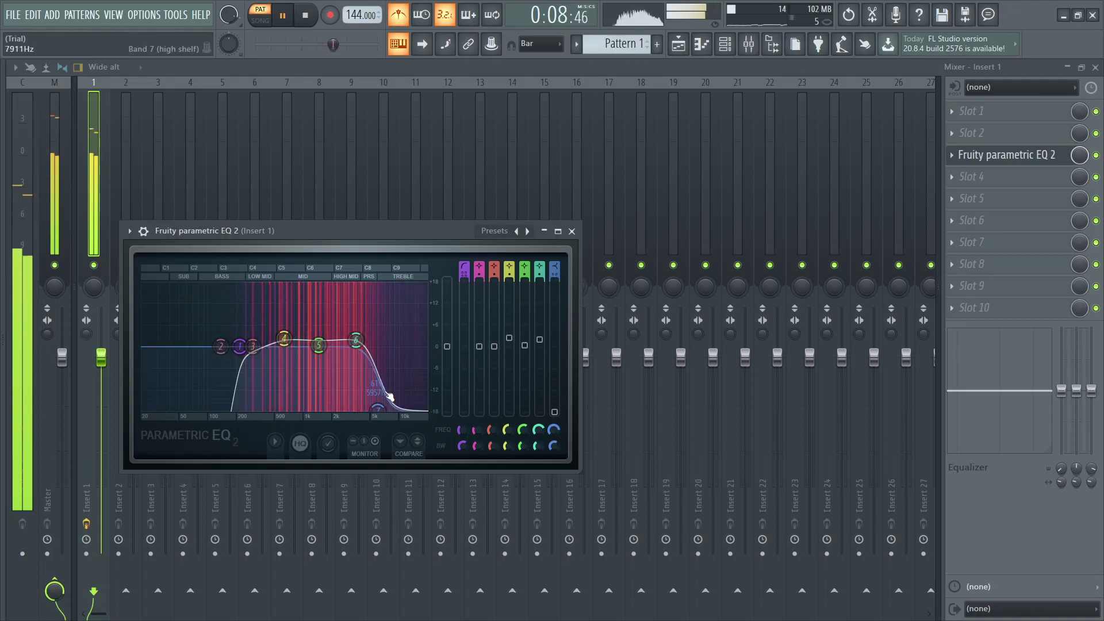
left_click_drag(376, 409, 380, 410)
left_click_drag(555, 275, 554, 284)
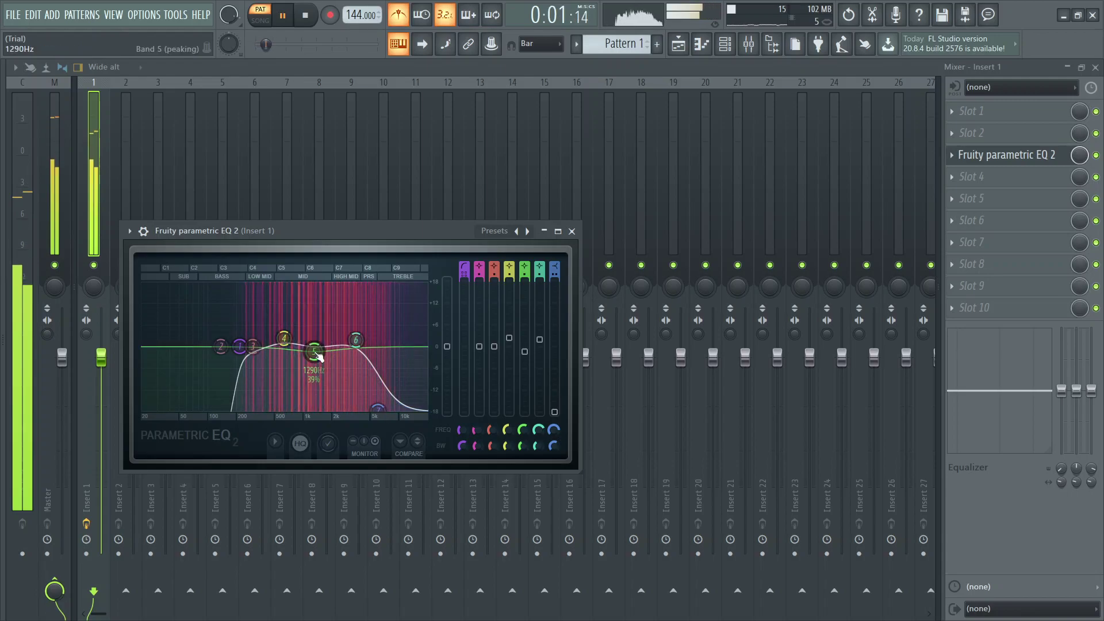
left_click_drag(356, 340, 345, 349)
left_click(572, 231)
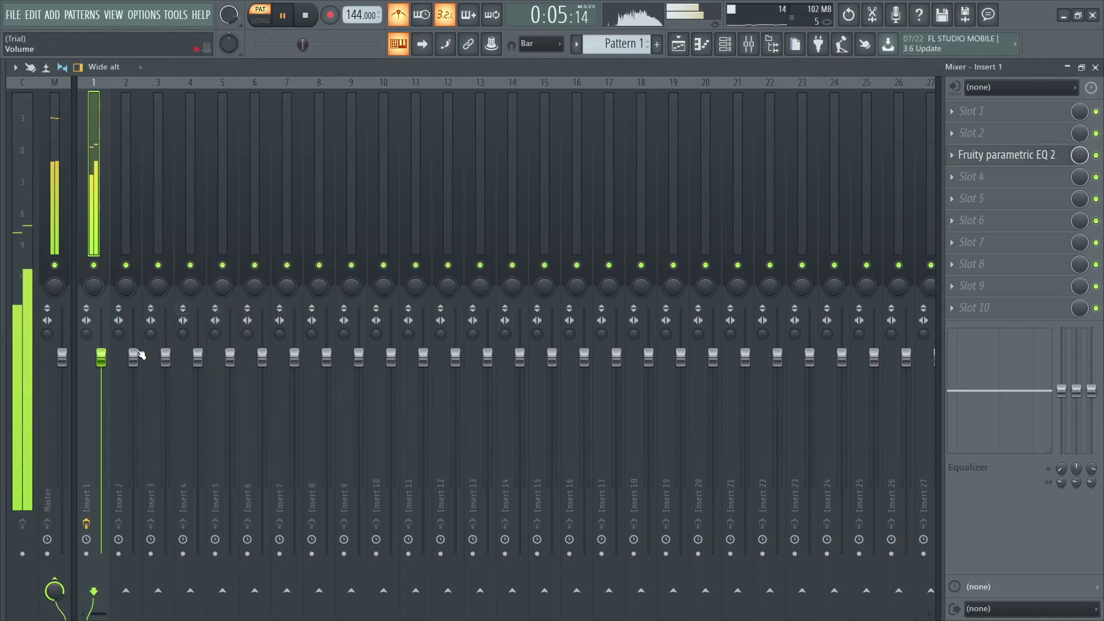
- Route the Purity #2 channel to mixer track 2 and solo that track
left_click(726, 44)
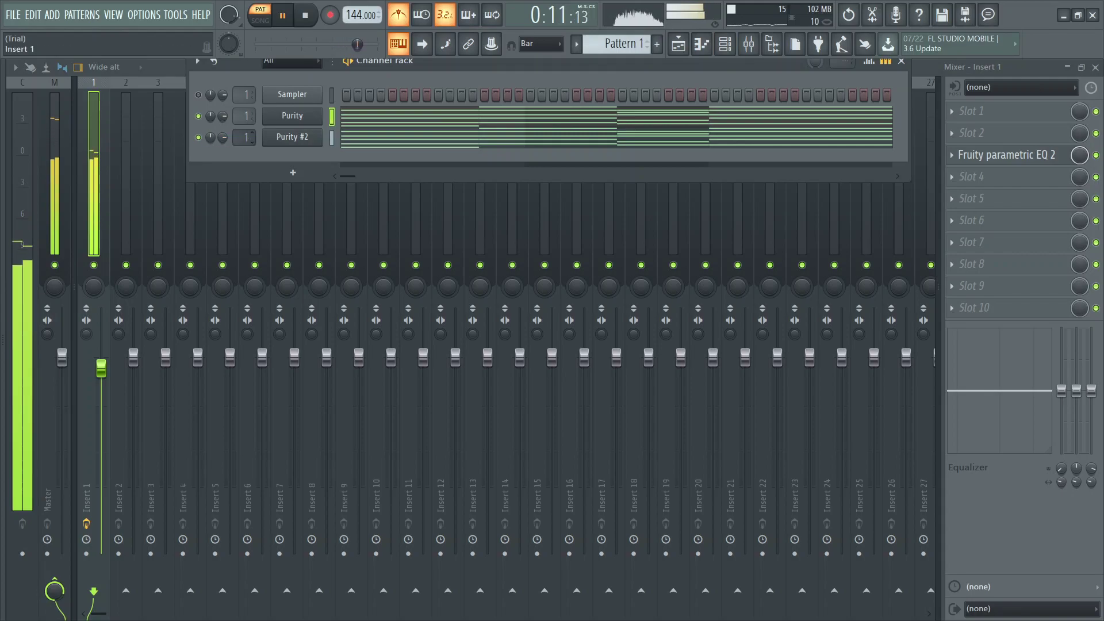
left_click_drag(236, 141, 236, 138)
right_click(127, 264)
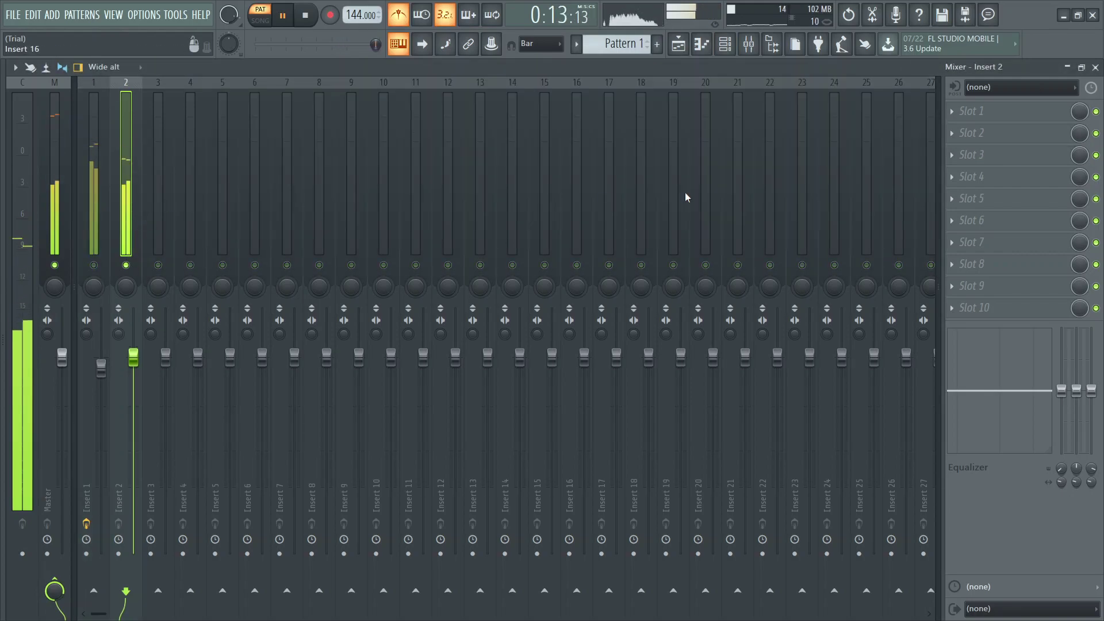
- Load Fruity parametric EQ 2 into slot 3 of Insert 2 and choose the preset with only a low cut and a high cut
left_click(977, 155)
left_click(860, 70)
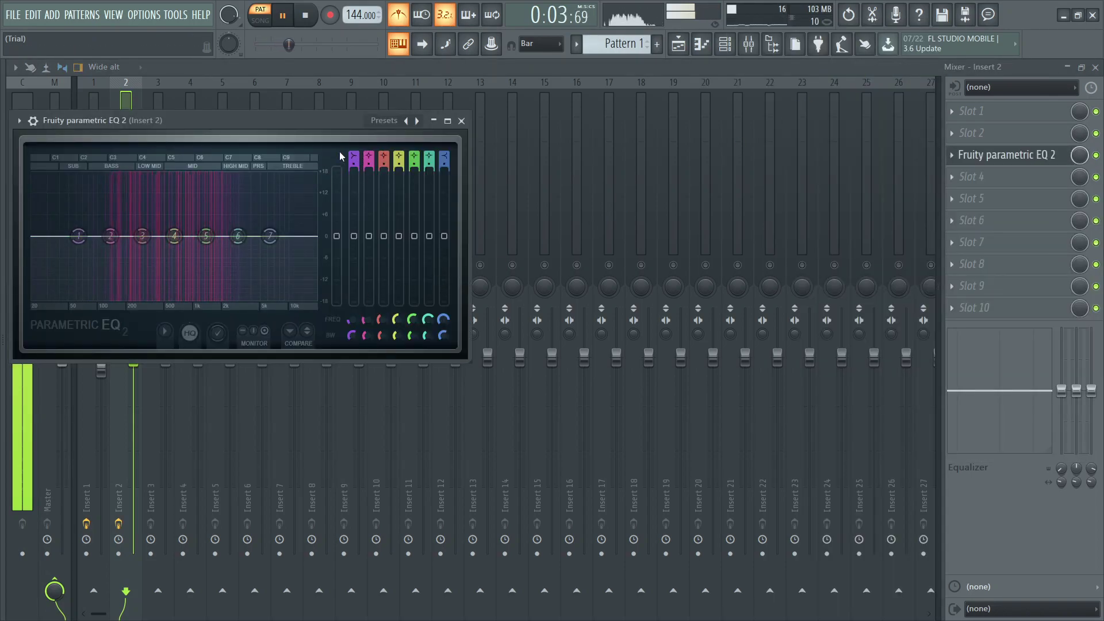
scroll(351, 154, "down", 2)
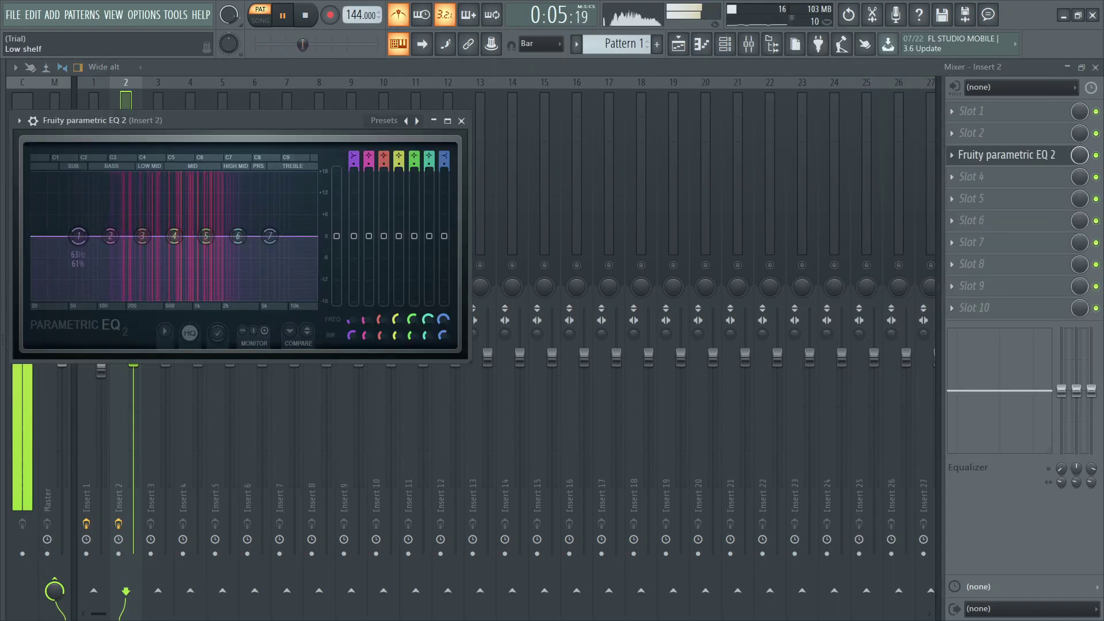
left_click(417, 120)
left_click(417, 120)
left_click(406, 121)
- Set Insert 2's EQ low cut to about 200 Hz and its low pass to about 3680 Hz, and close the EQ
left_click_drag(47, 241, 142, 239)
left_click_drag(315, 237, 249, 236)
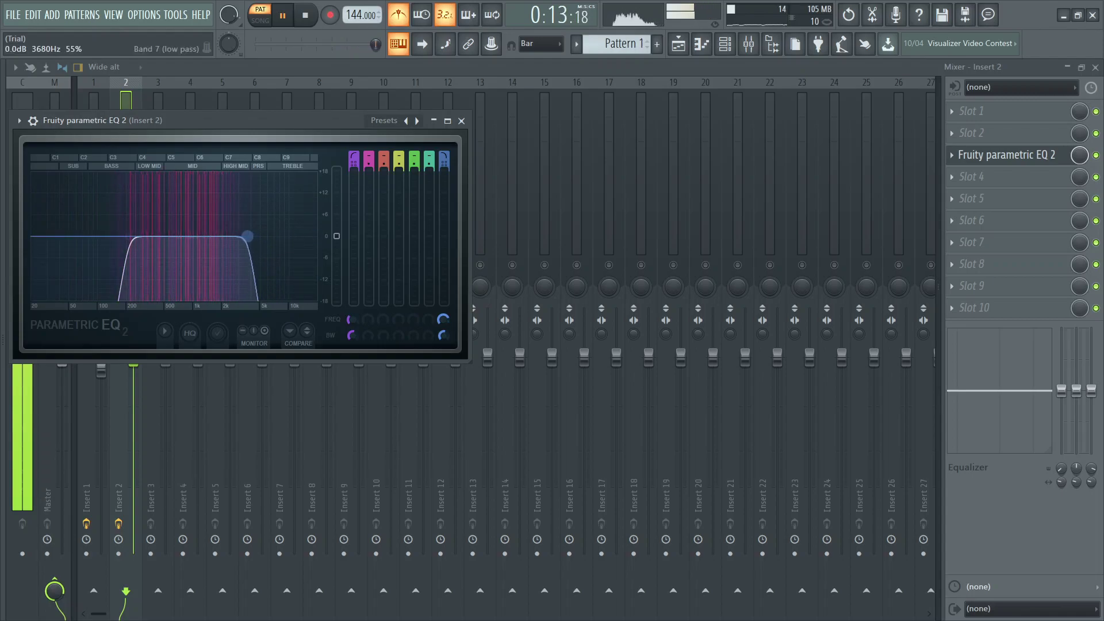
left_click_drag(127, 236, 130, 236)
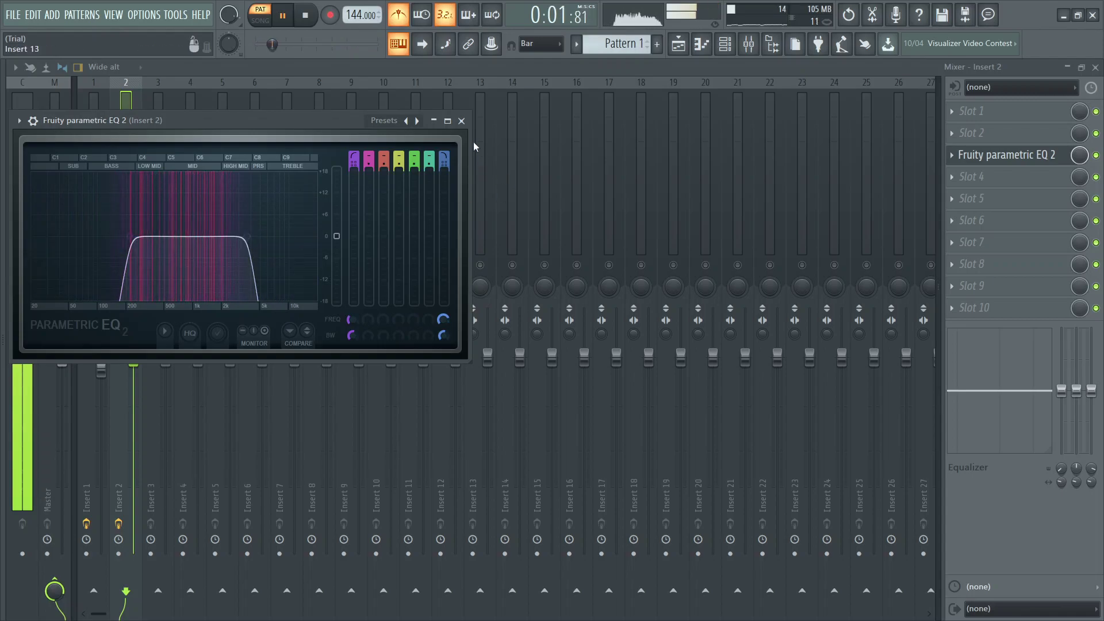
left_click(461, 121)
- Lower Insert 2's volume to -2.1 dB and unsolo it, and bring Insert 1's volume down to about the same level
left_click_drag(135, 370, 135, 388)
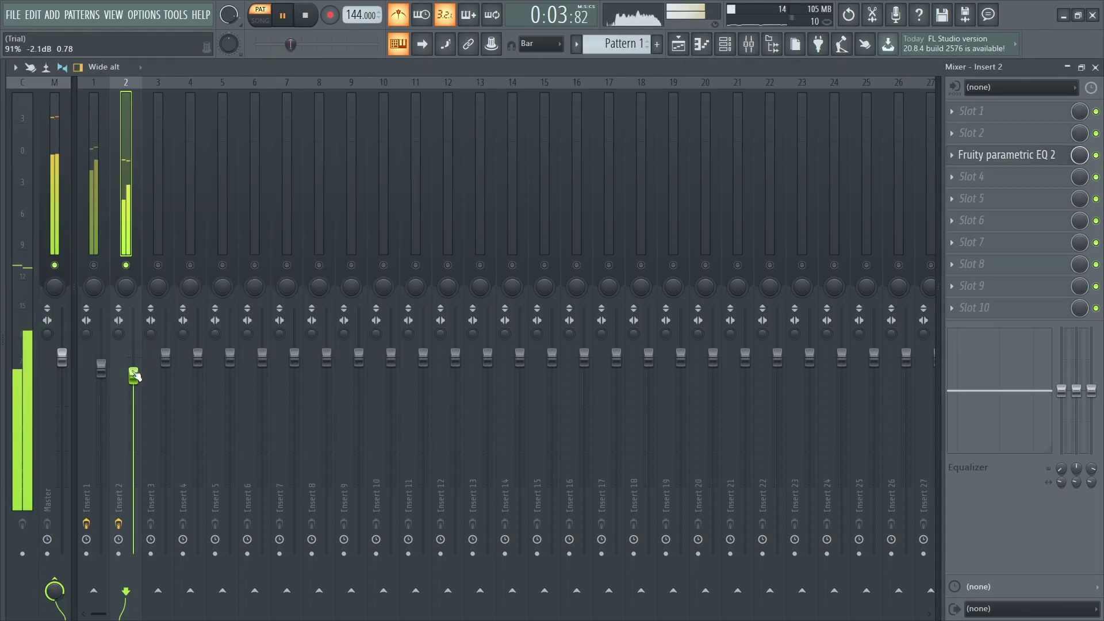
right_click(128, 264)
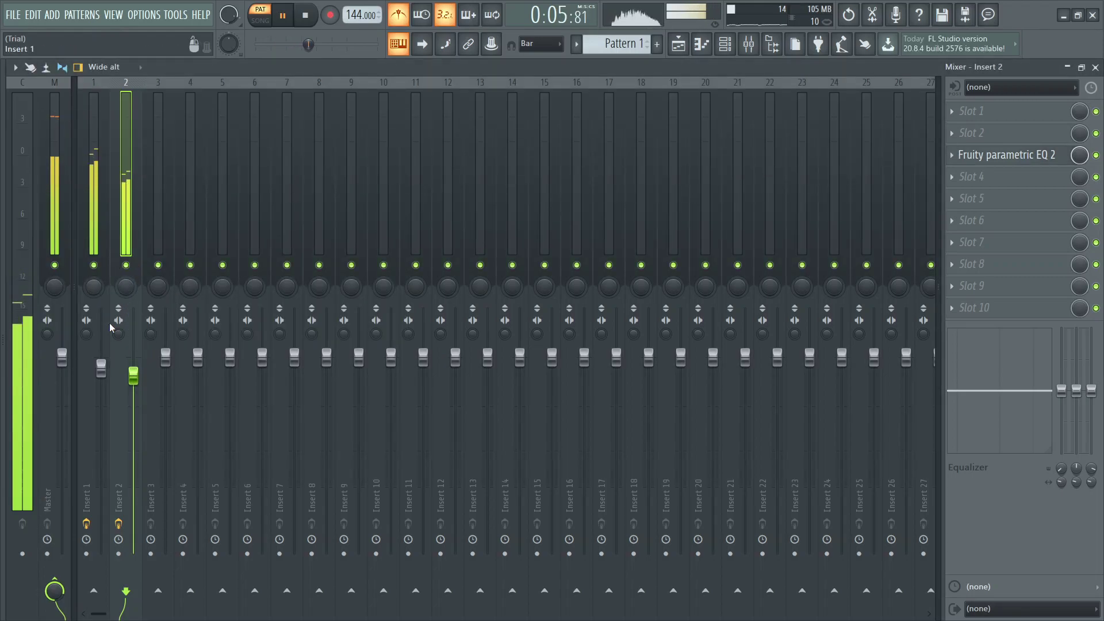
left_click_drag(101, 369, 101, 376)
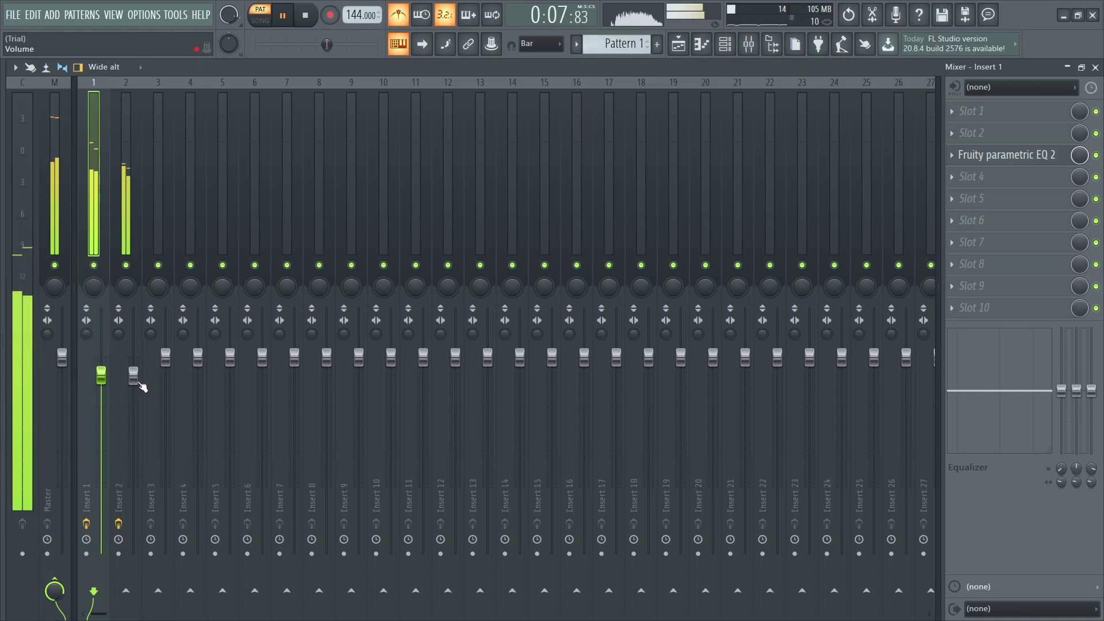
- Raise Insert 2's volume slightly and move its EQ low cut down to just above 100 Hz
left_click(138, 381)
left_click(998, 155)
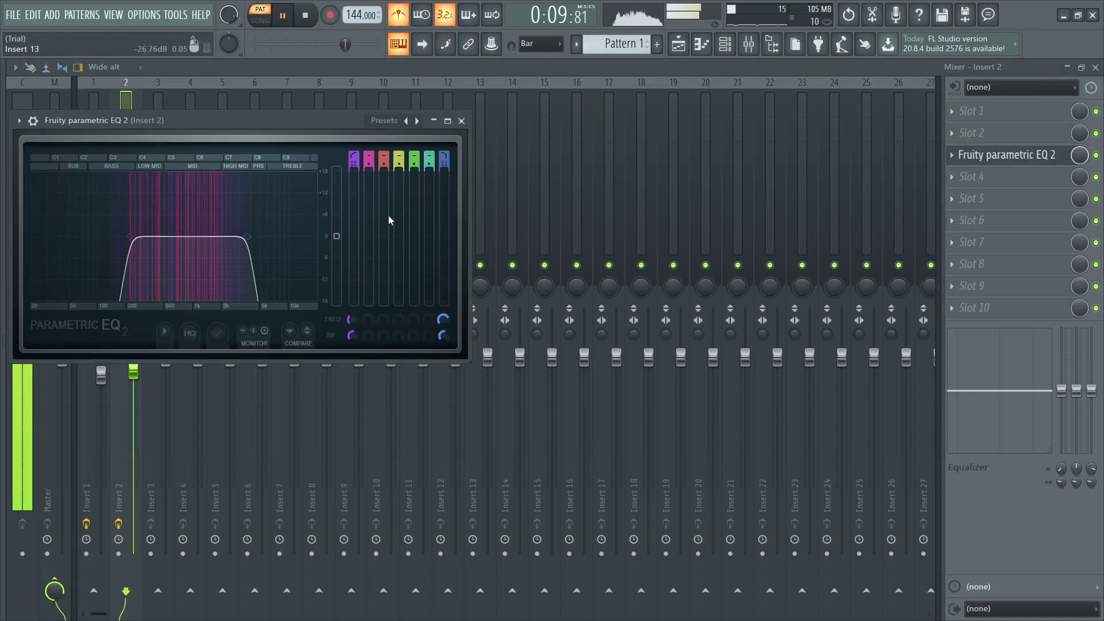
left_click_drag(129, 236, 103, 236)
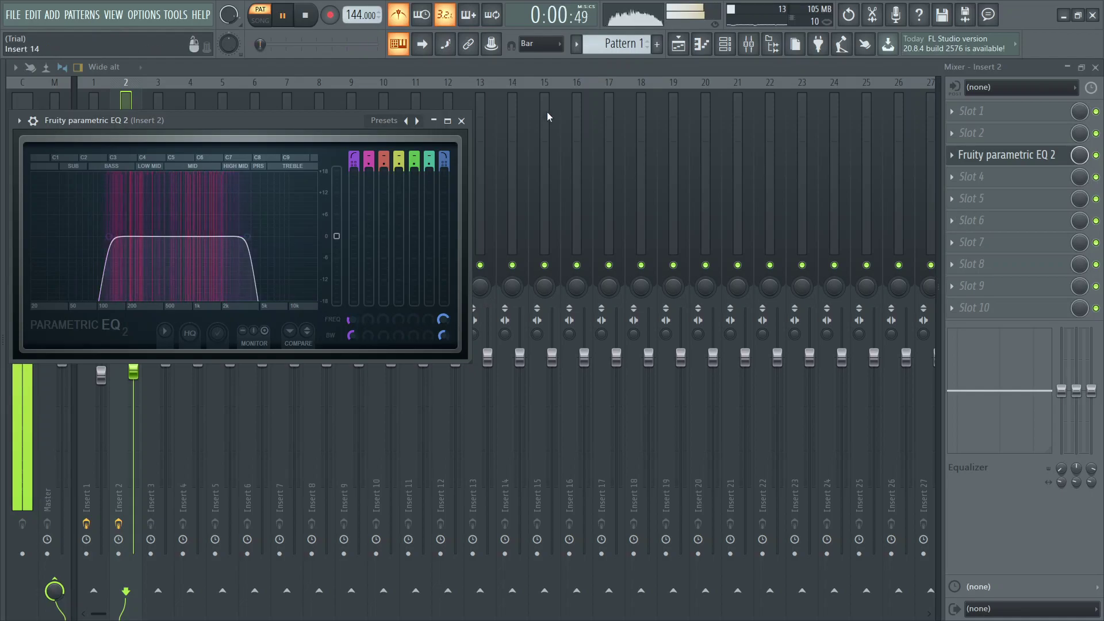
- Close Insert 2's EQ, stop playback and add a Surge synth as a new channel in the channel rack
left_click(461, 121)
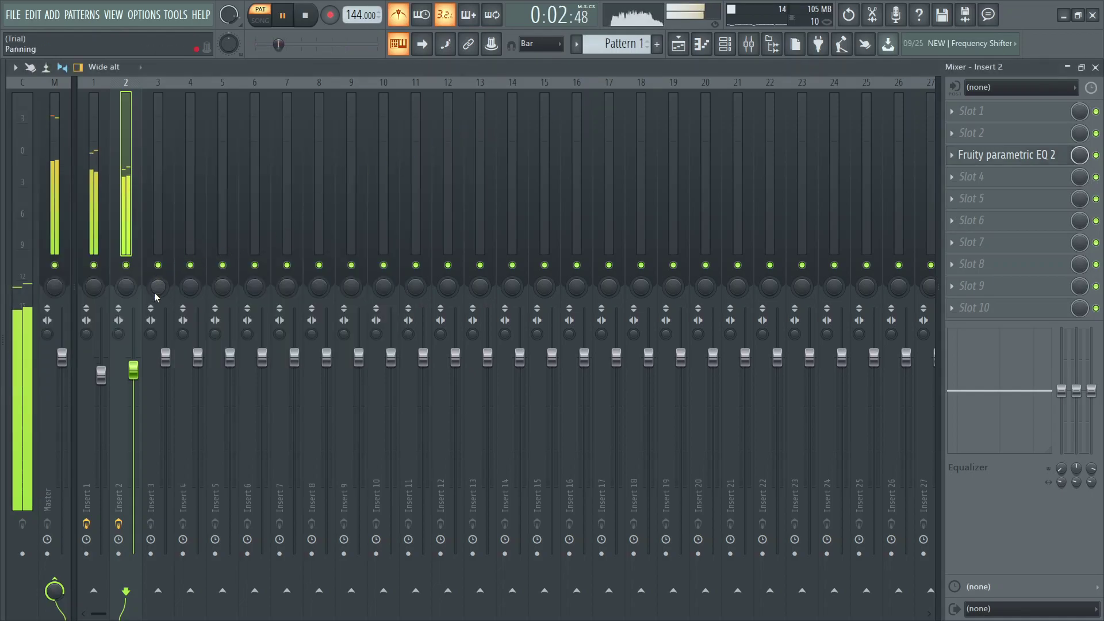
left_click(725, 43)
key("space")
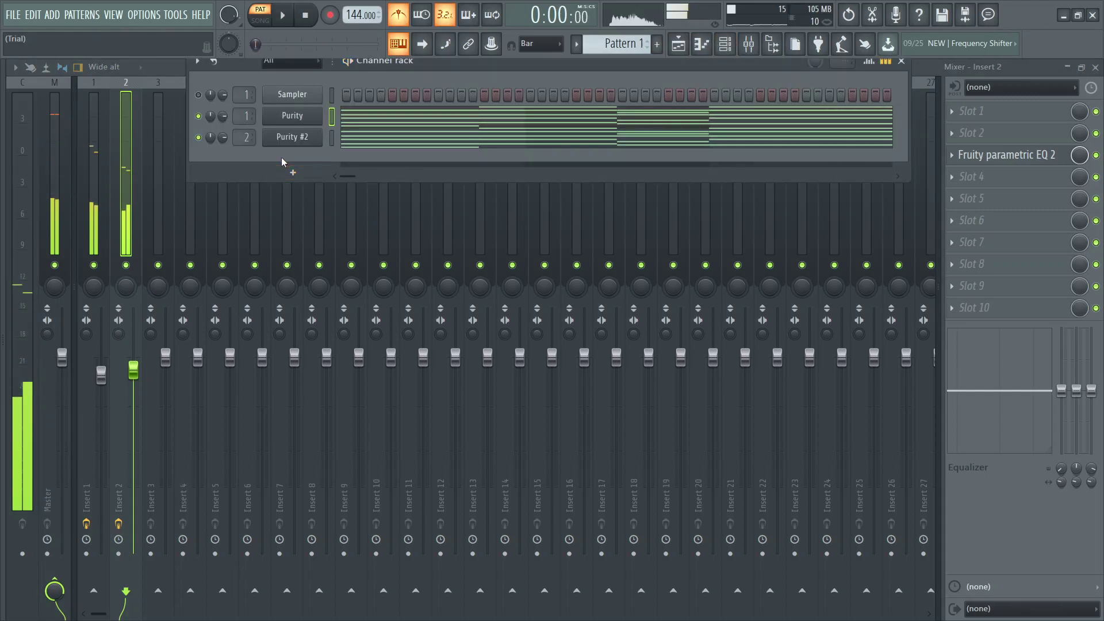
left_click(290, 173)
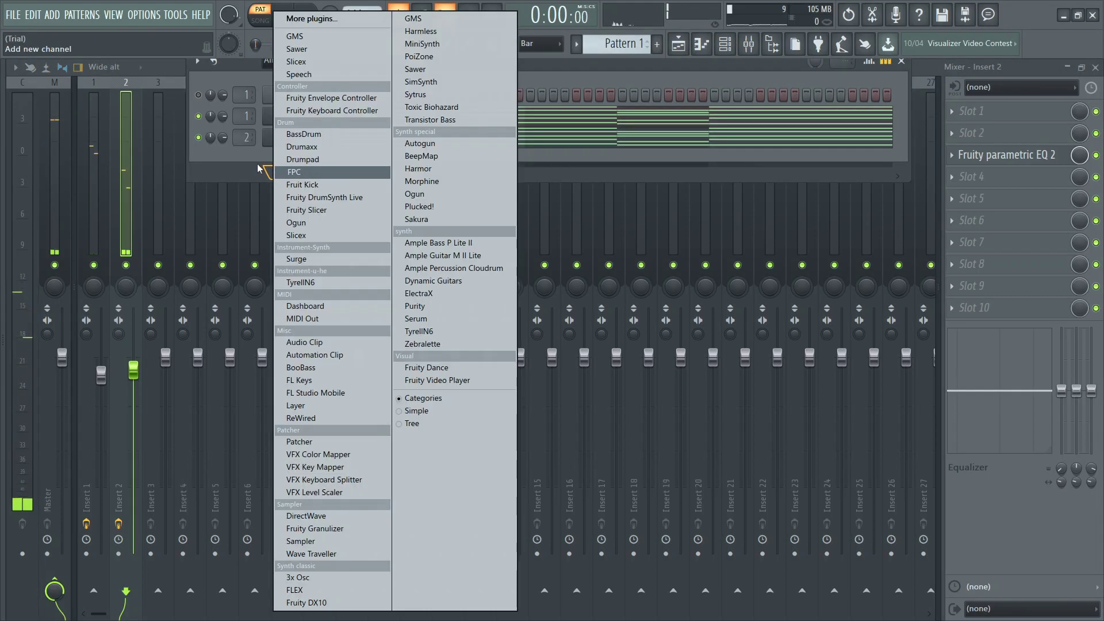
left_click(302, 258)
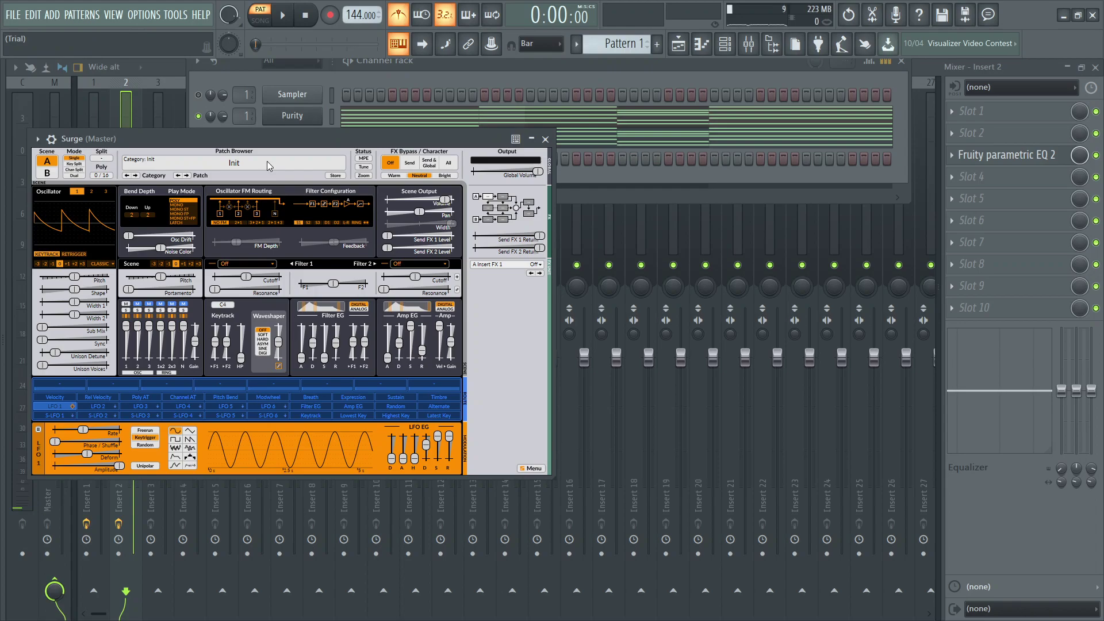
- Load Surge's Ahh Polly patch from the factory Polysynths category and audition it against the neighbouring patch
left_click(269, 166)
mouse_move(333, 178)
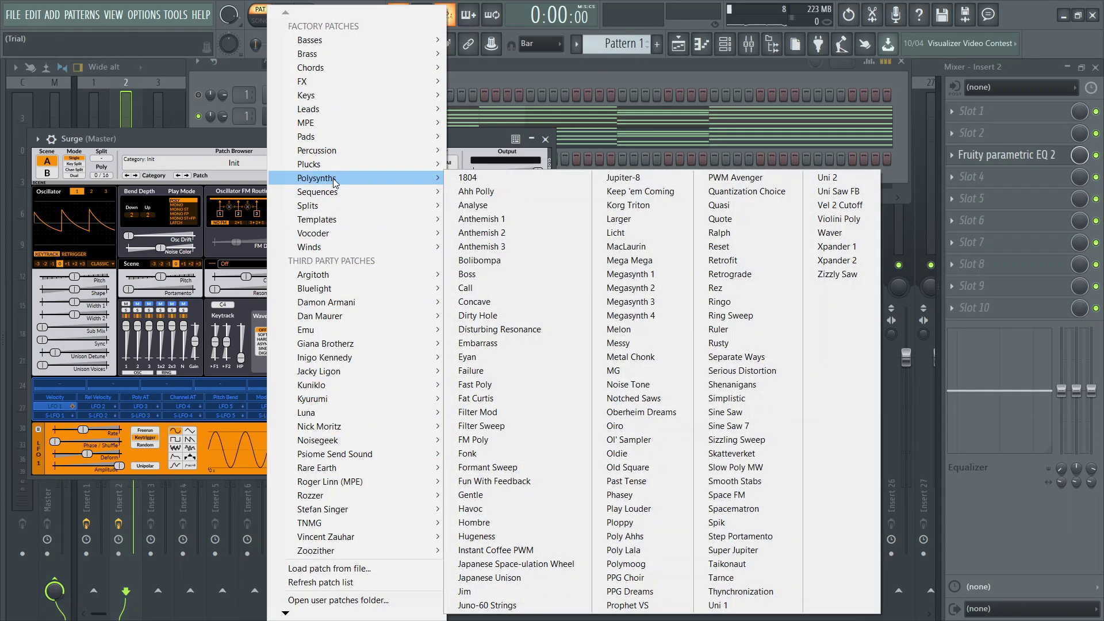
left_click(479, 192)
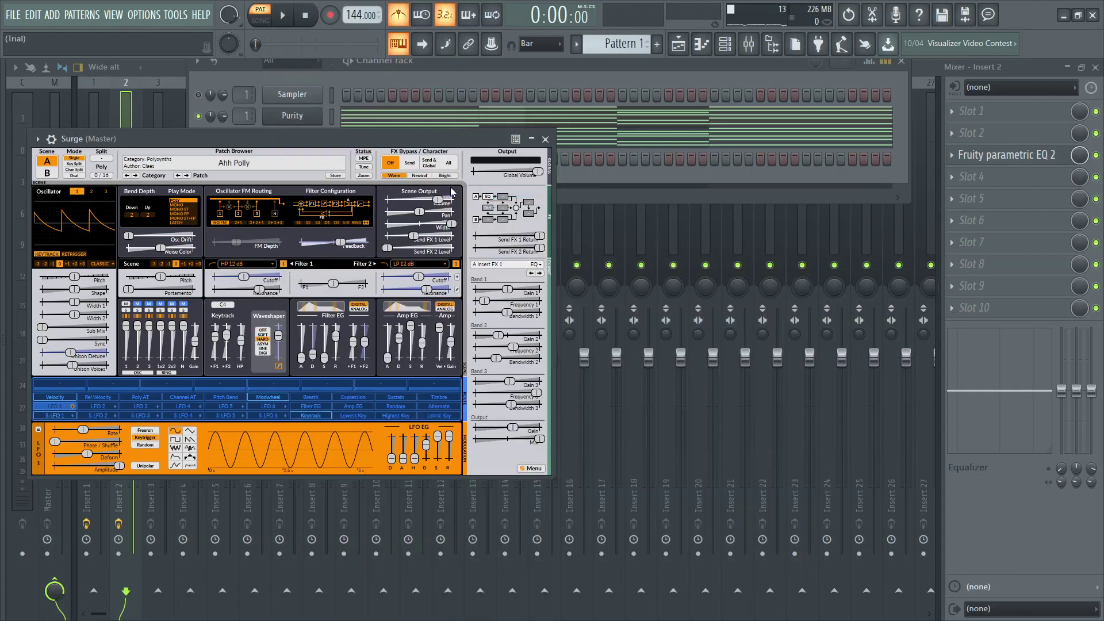
key("z")
left_click(309, 162)
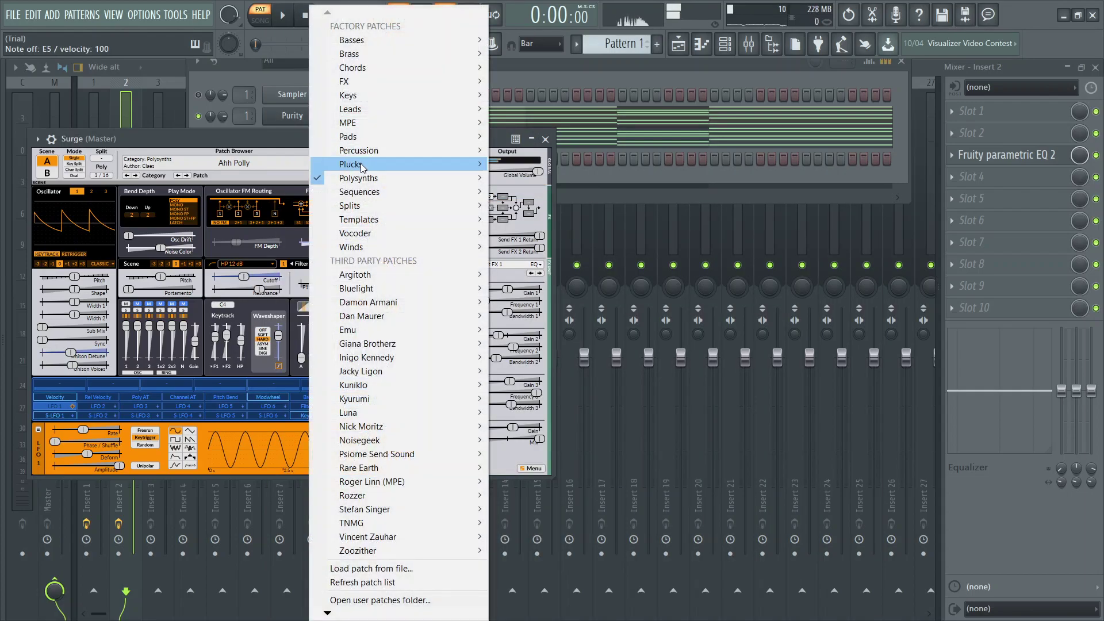
left_click(244, 154)
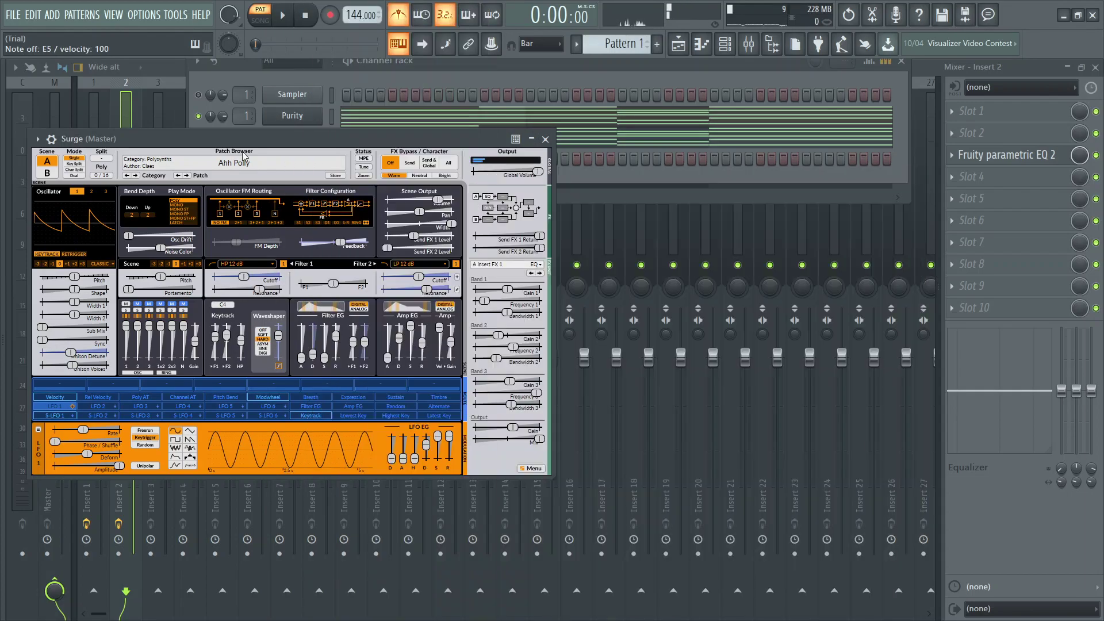
left_click(187, 176)
left_click(179, 176)
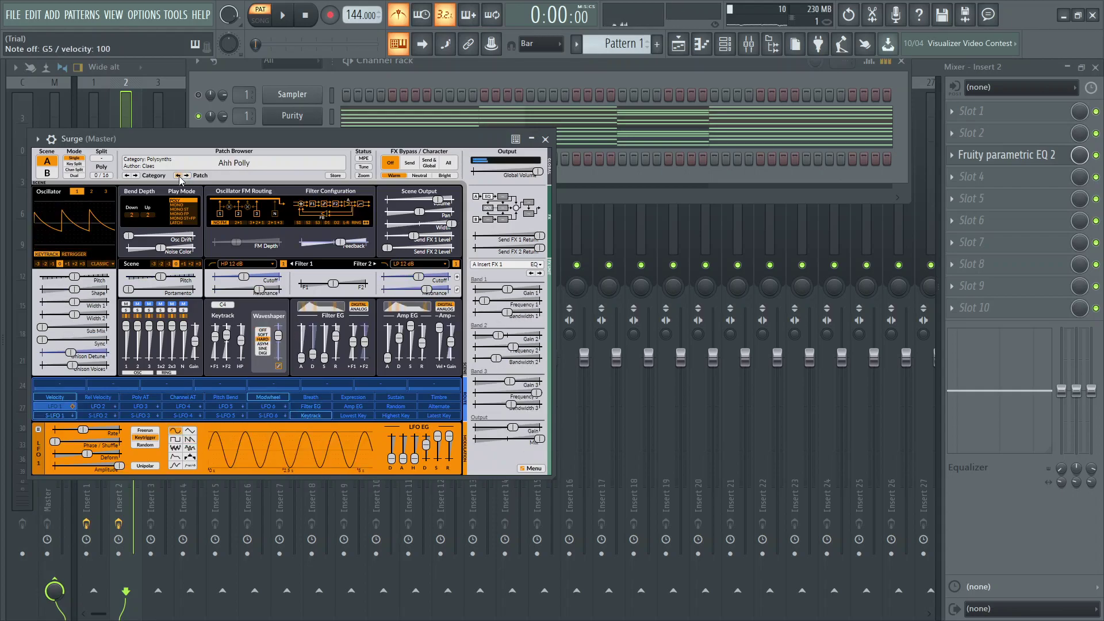
- Step forward through Surge's patch categories, auditioning each one, up to the Clarinet patch in Winds
left_click(136, 176)
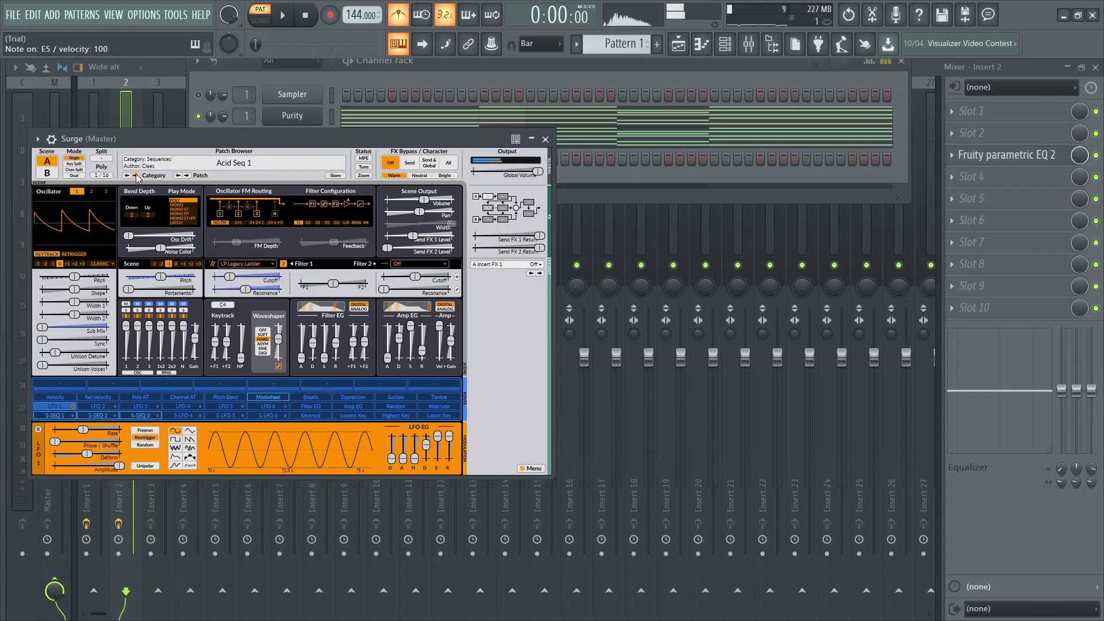
left_click(136, 176)
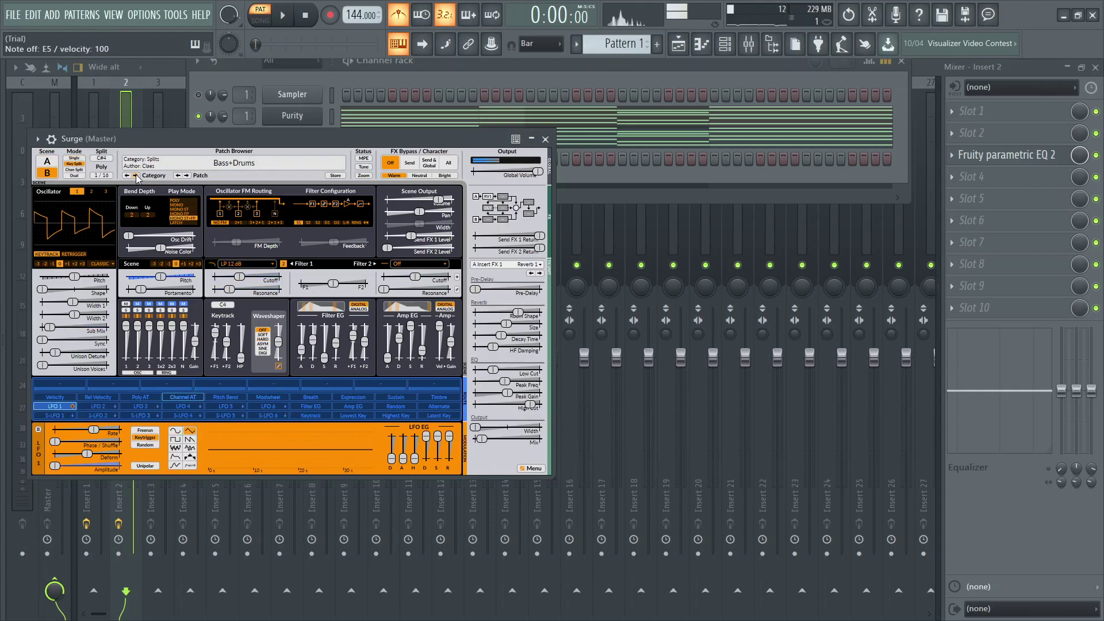
left_click(136, 176)
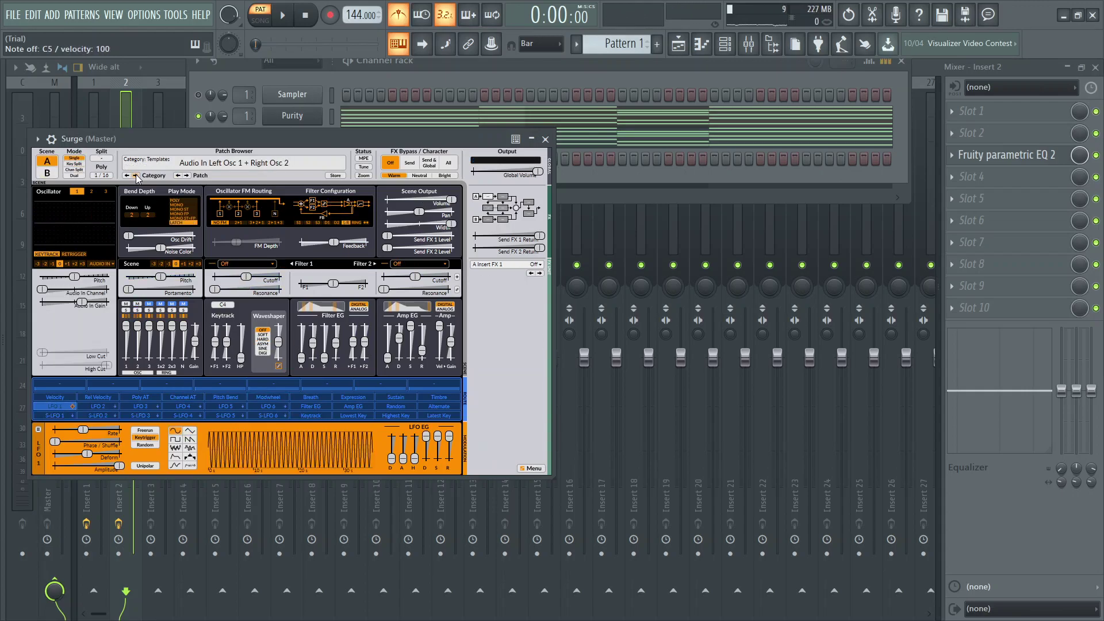
left_click(136, 176)
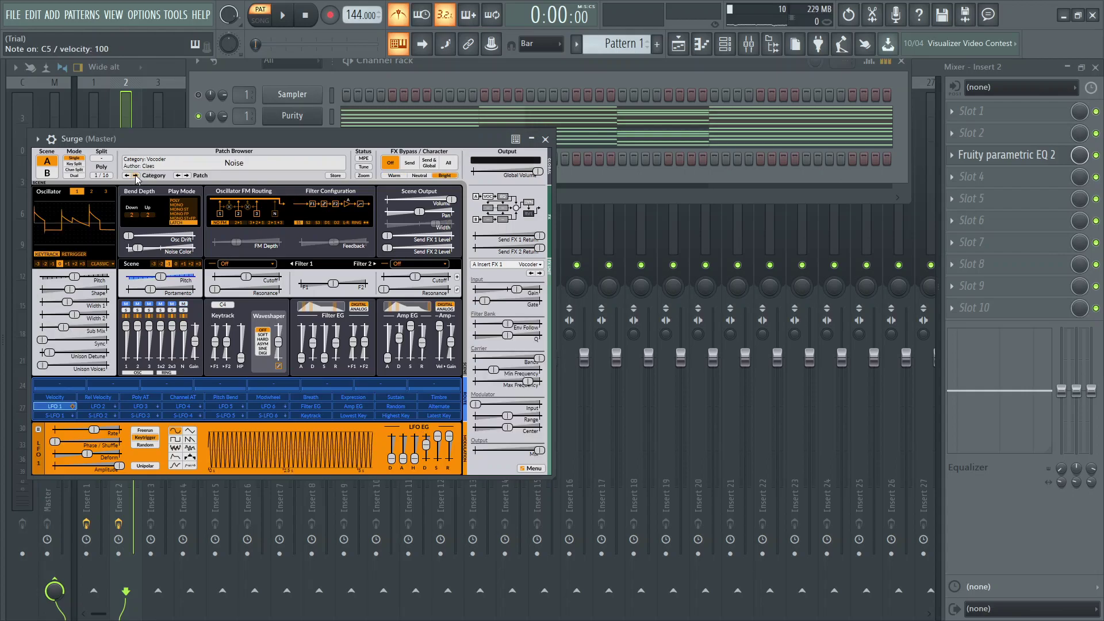
left_click(135, 175)
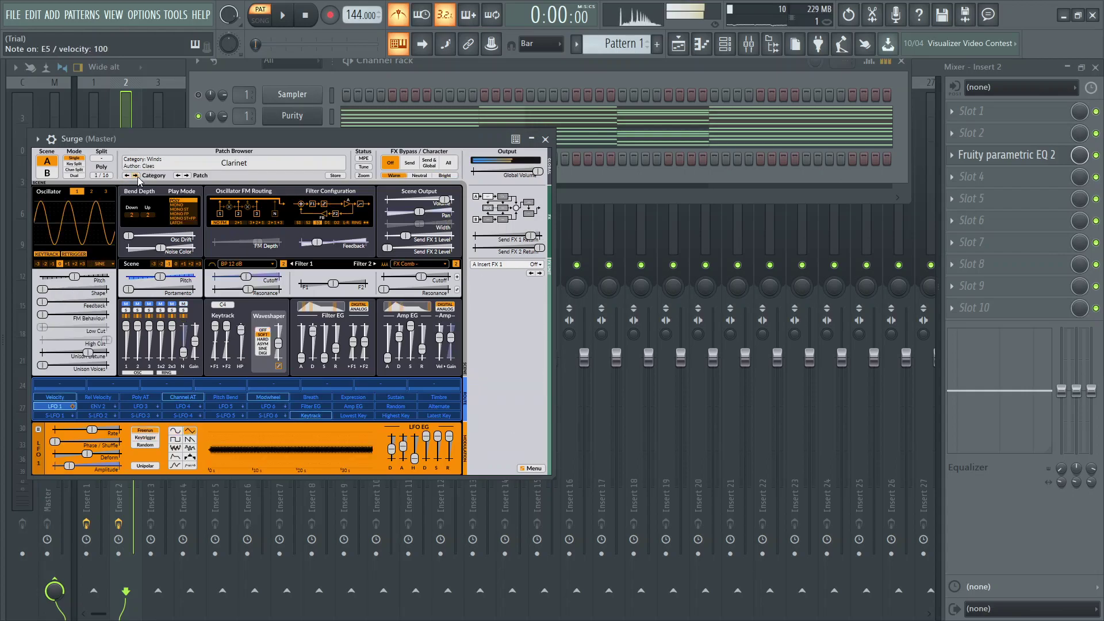
key("b")
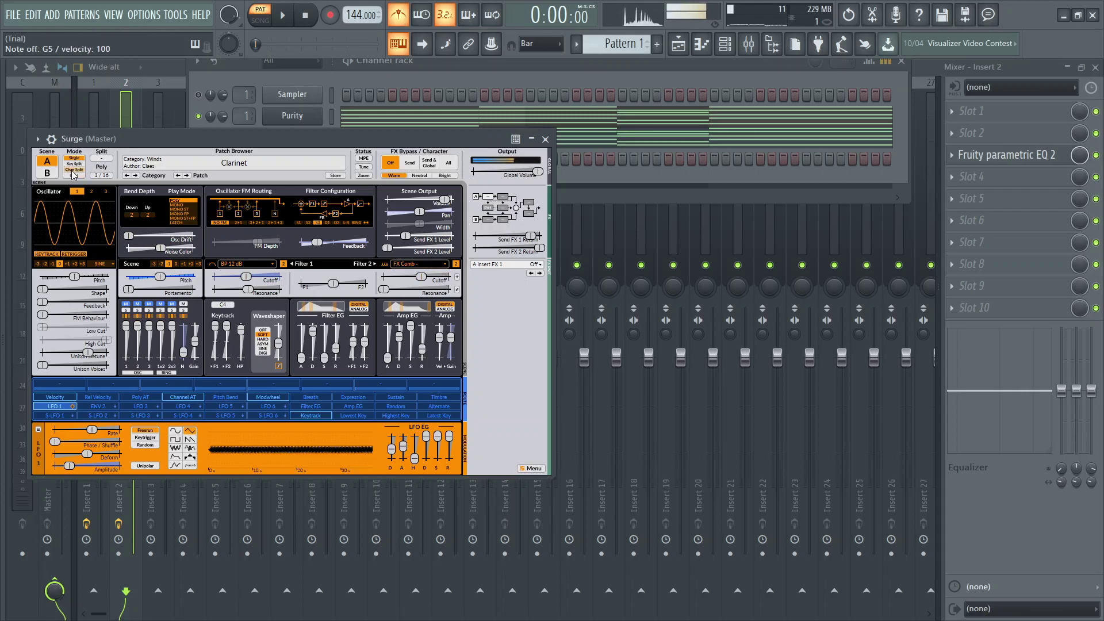
- Close Surge and open its piano roll while playing the chord progression
left_click(546, 139)
key("space")
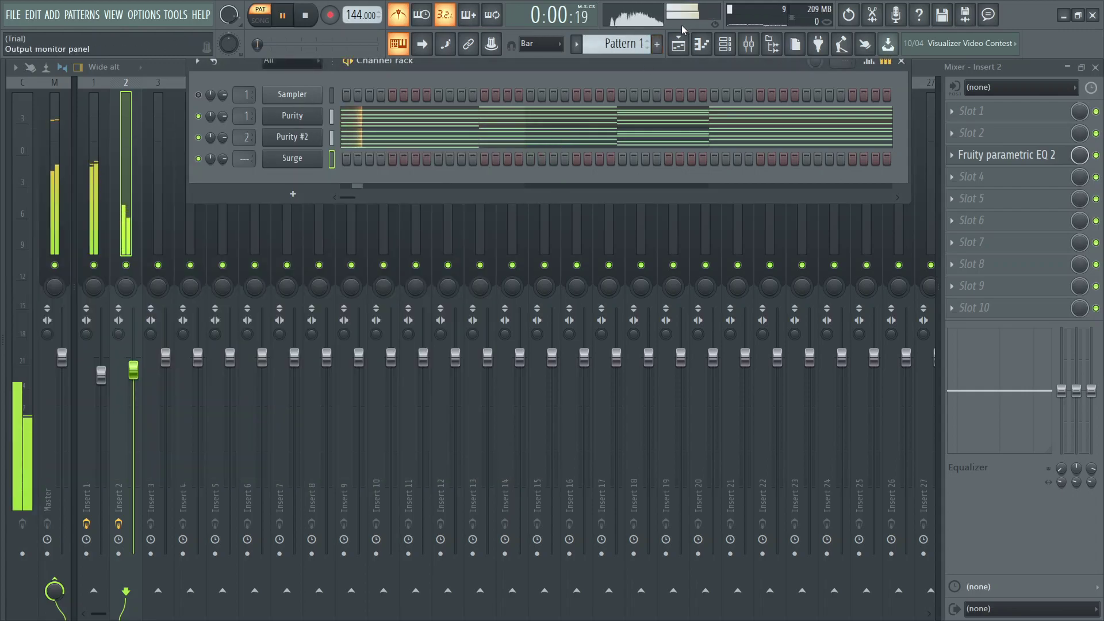
key("F7")
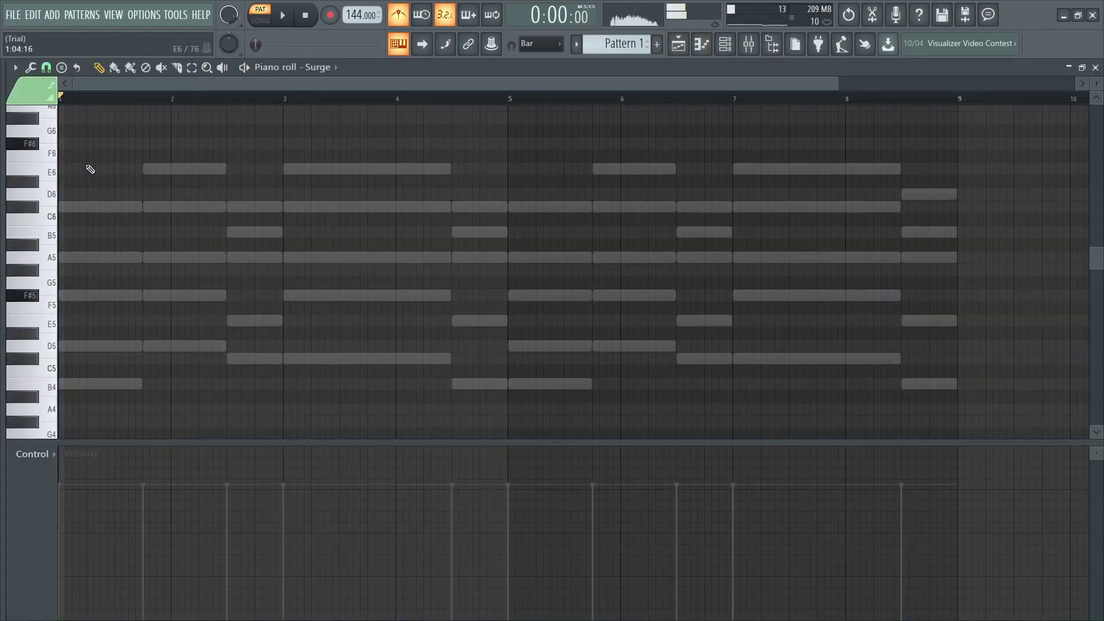
key("space")
- Try an F#5 note in bar 1 of Surge's piano roll, play the chords, and delete the note
mouse_move(119, 207)
left_mouse_down()
mouse_move(165, 207)
mouse_move(119, 207)
left_mouse_up()
left_click_drag(92, 371, 89, 294)
key("space")
key("space")
key("space")
key("space")
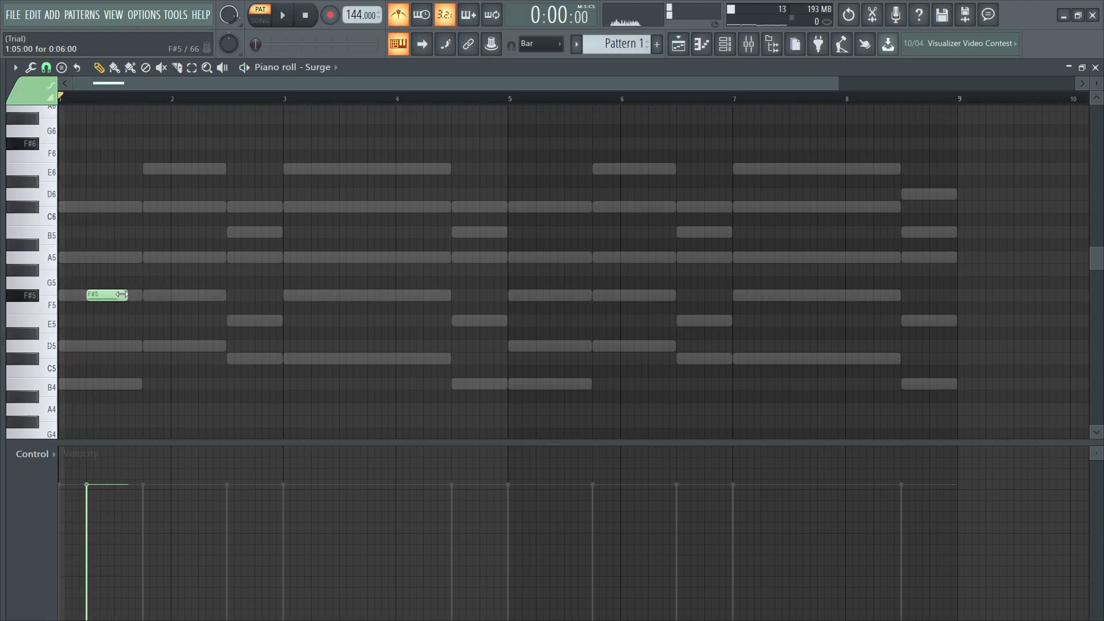
right_click(110, 298)
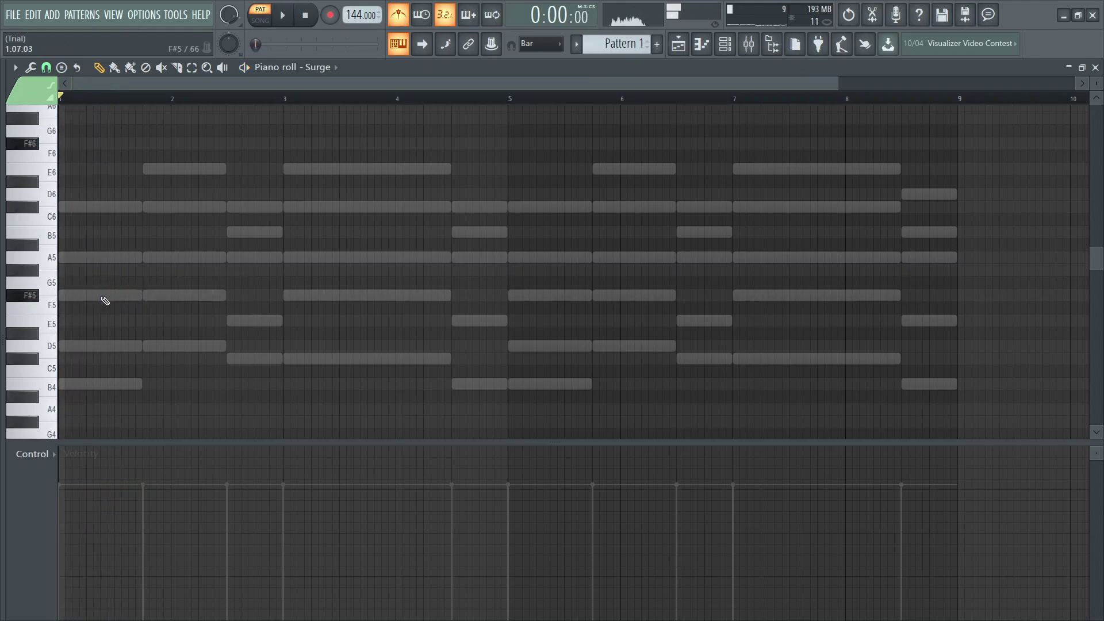
- Sketch a descending trial melody in bar 1 with F#5, D5 and C#5 notes and play it back
left_click(93, 269)
key("space")
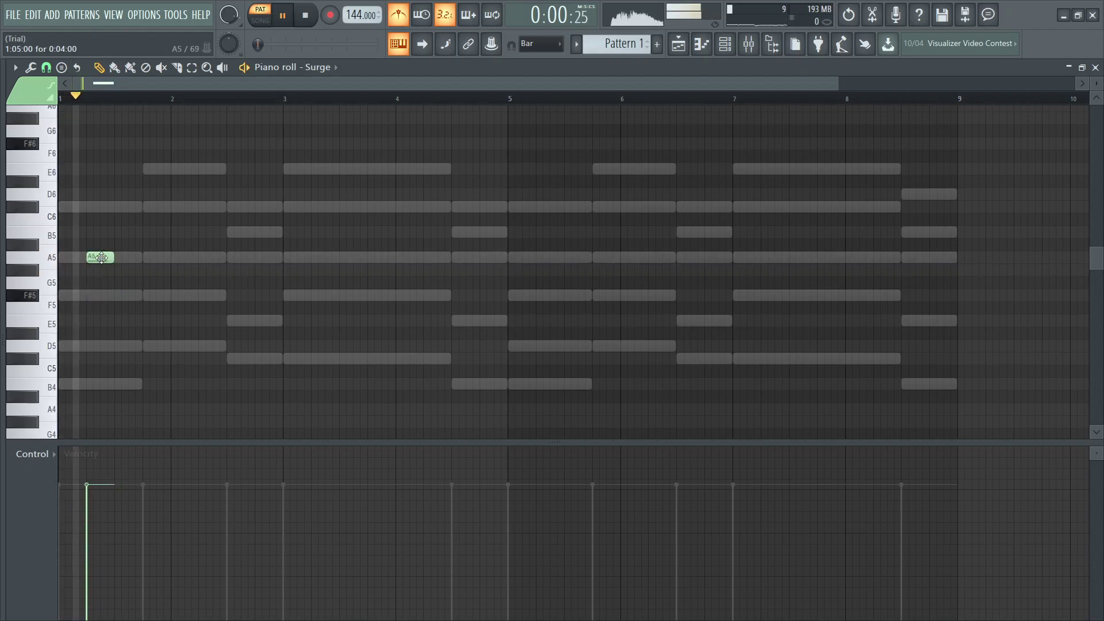
left_click_drag(101, 272, 102, 296)
key("space")
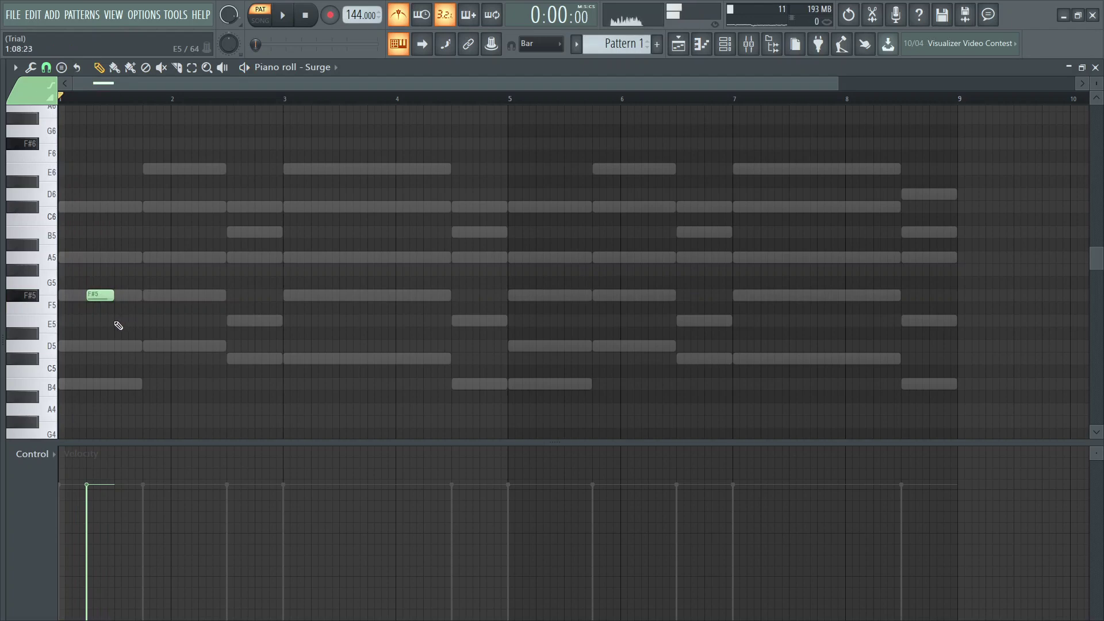
left_click(126, 346)
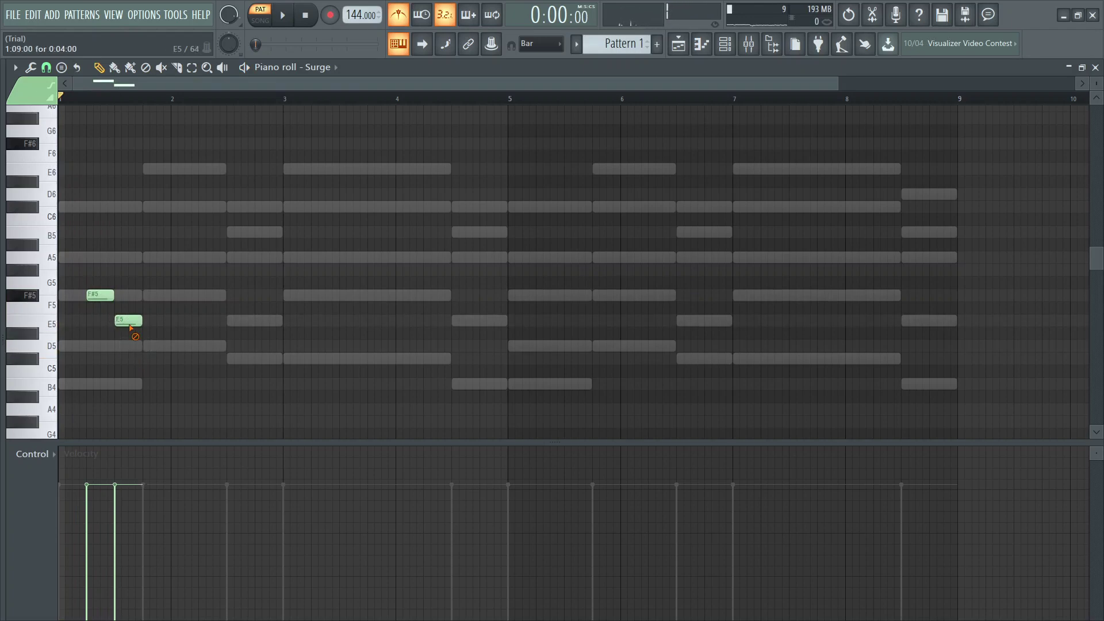
left_click(109, 345)
left_click(125, 359)
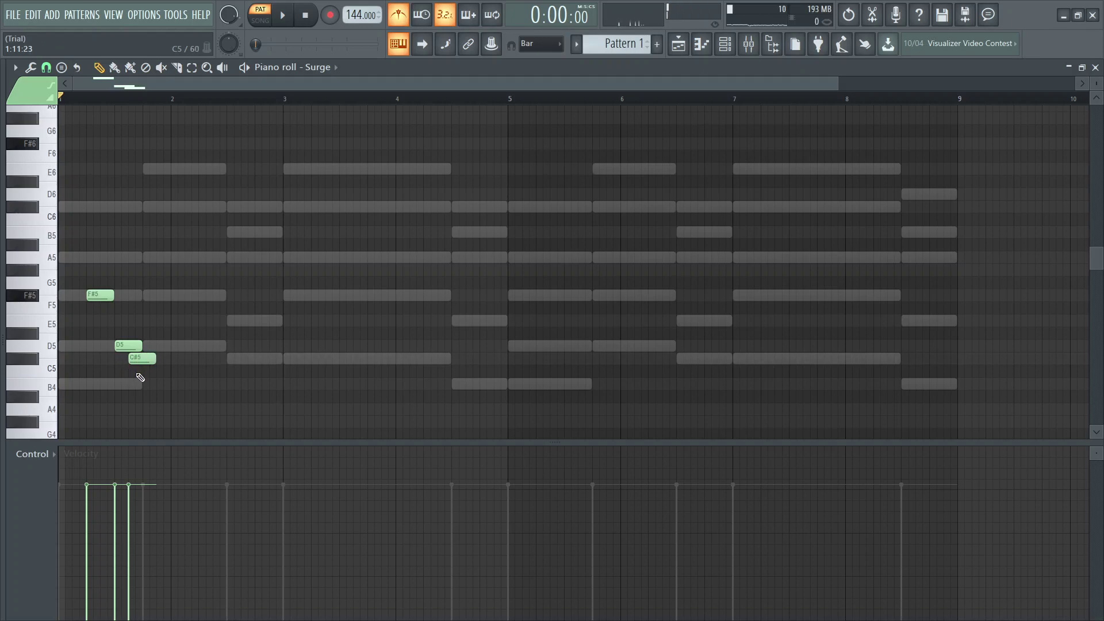
scroll(142, 376, "up", 2)
key("space")
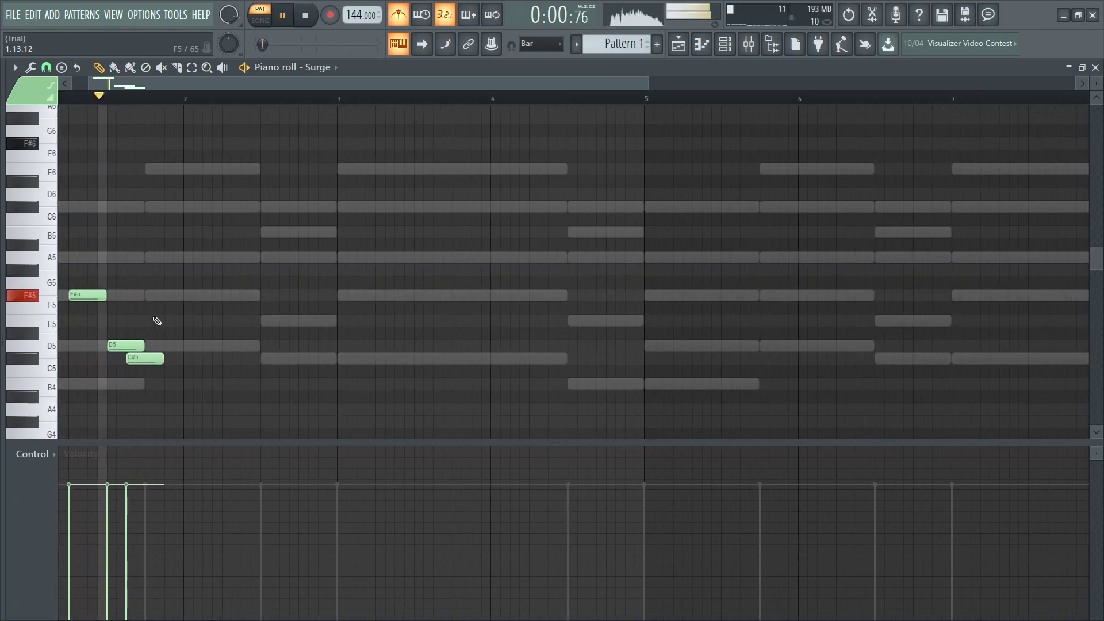
- Delete all the trial melody notes from Surge's piano roll
right_click(148, 359)
right_click(136, 349)
key("space")
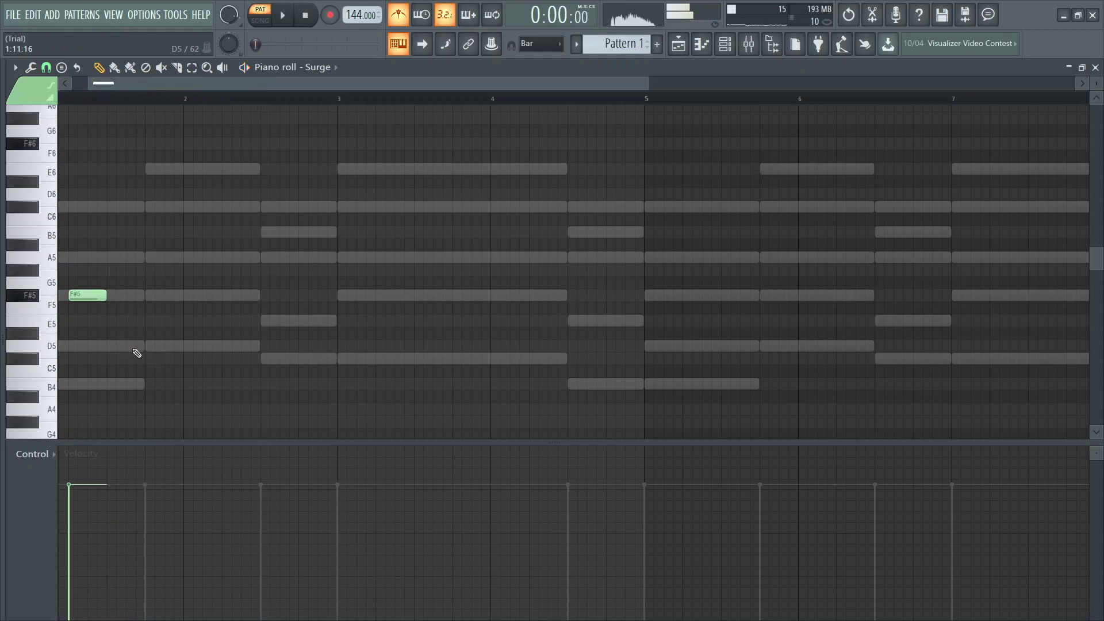
right_click(95, 295)
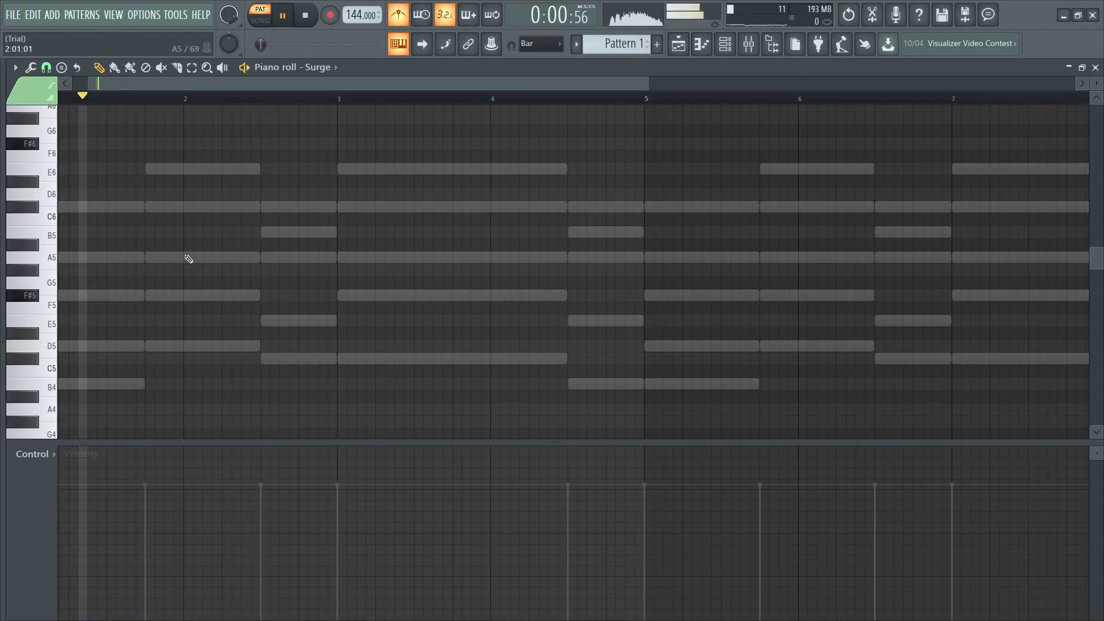
- Draw a rising line of quarter-bar notes F#5, A5, B5 and C#6 from the start of bar 1 into bar 2
scroll(187, 256, "down", 2)
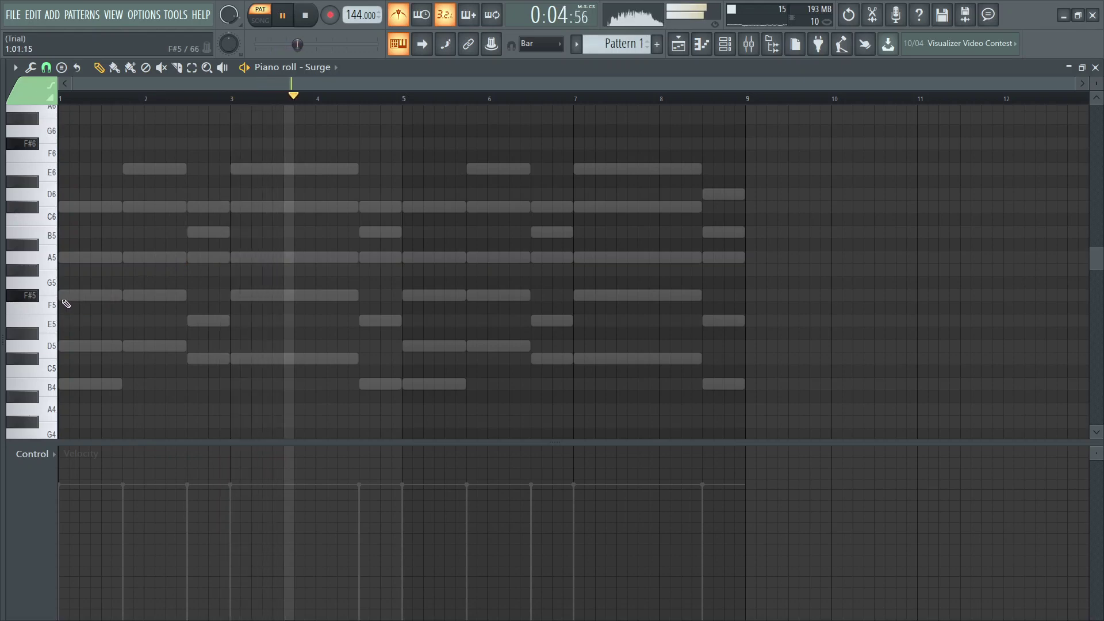
key("space")
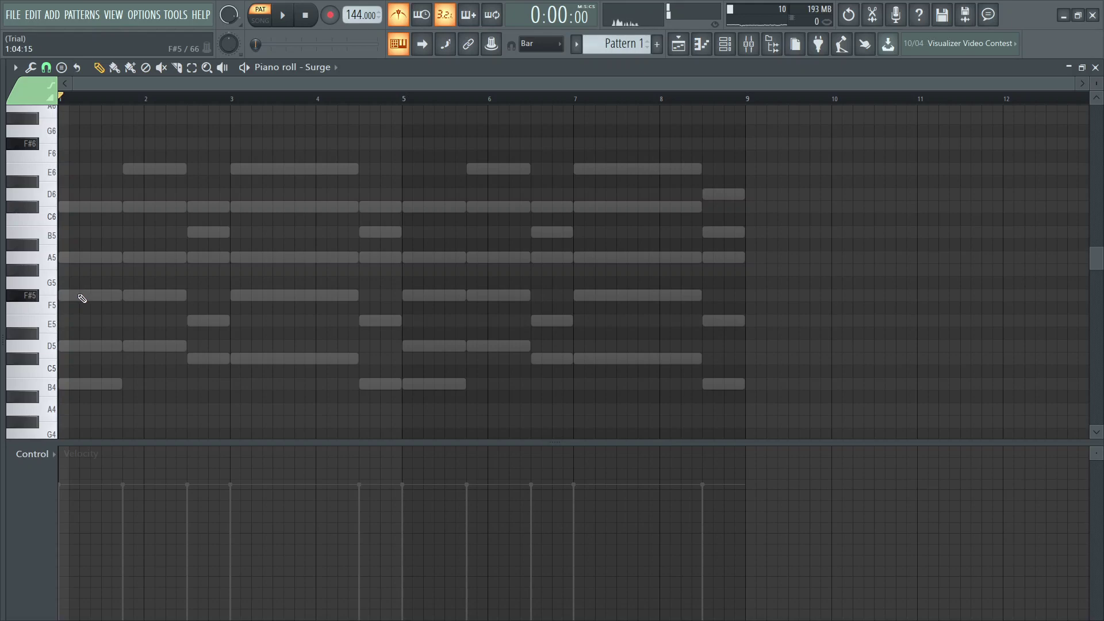
left_click(82, 258)
left_click(81, 295)
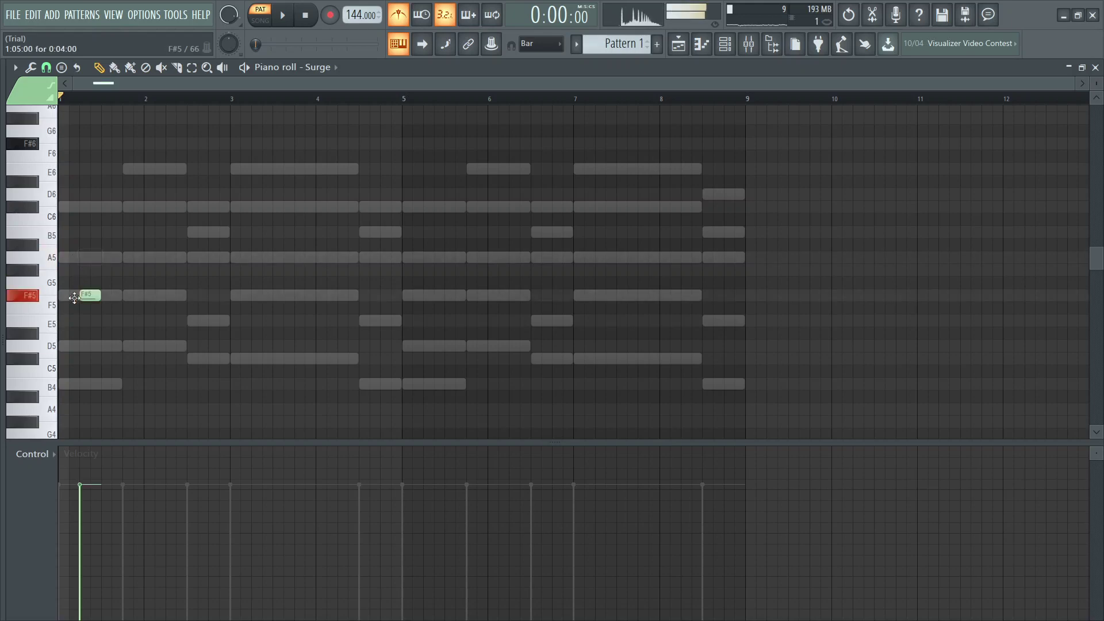
left_click_drag(101, 282, 101, 264)
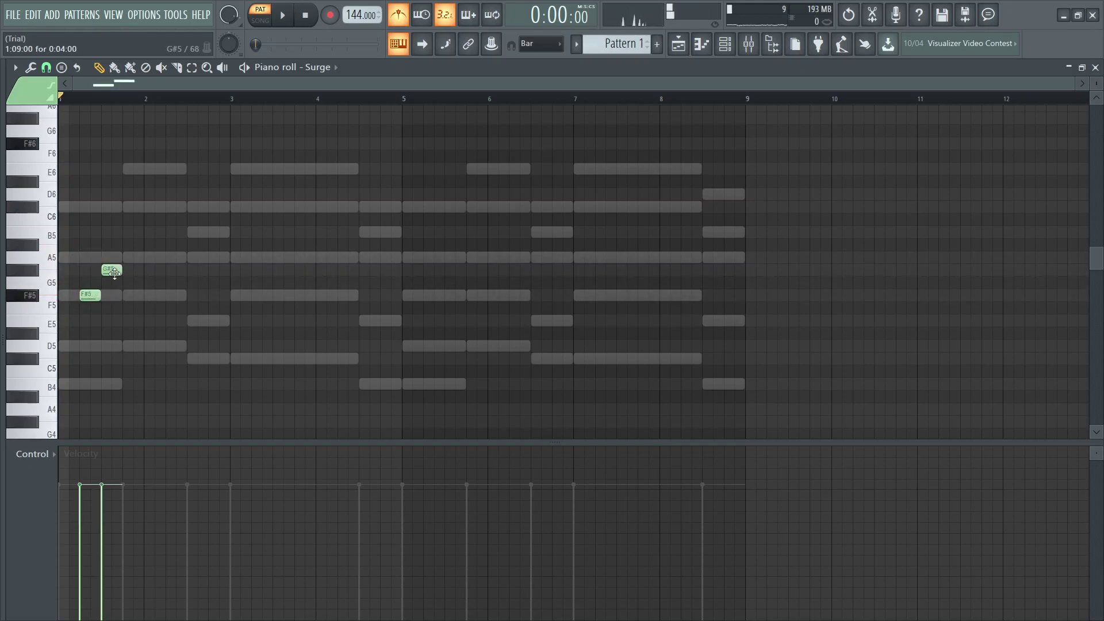
left_click_drag(90, 295, 89, 259)
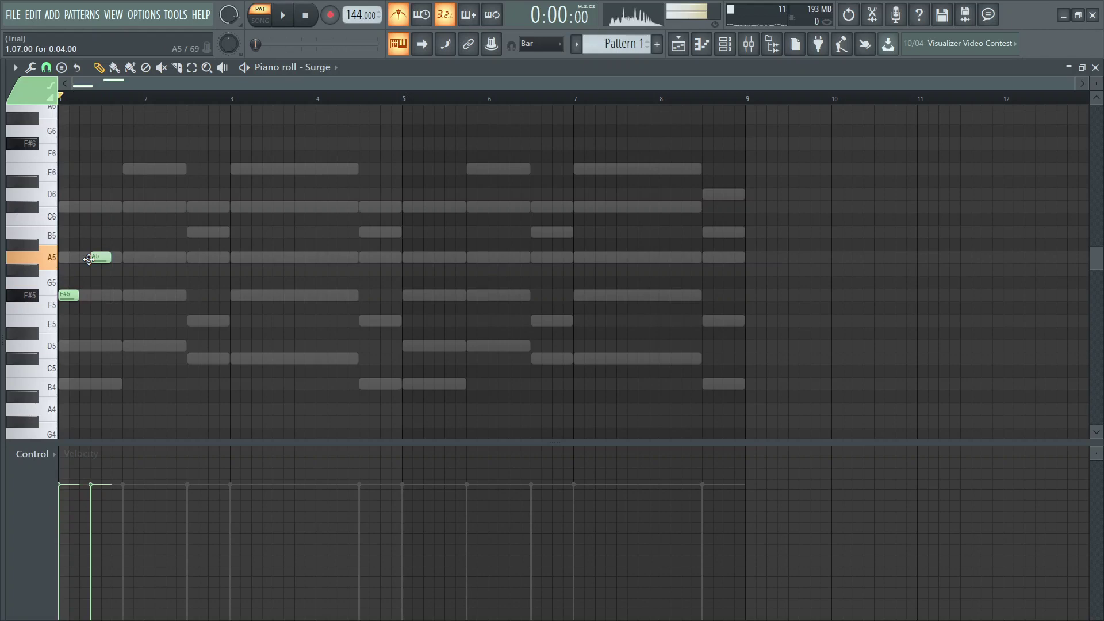
left_click(124, 231)
left_click(144, 210)
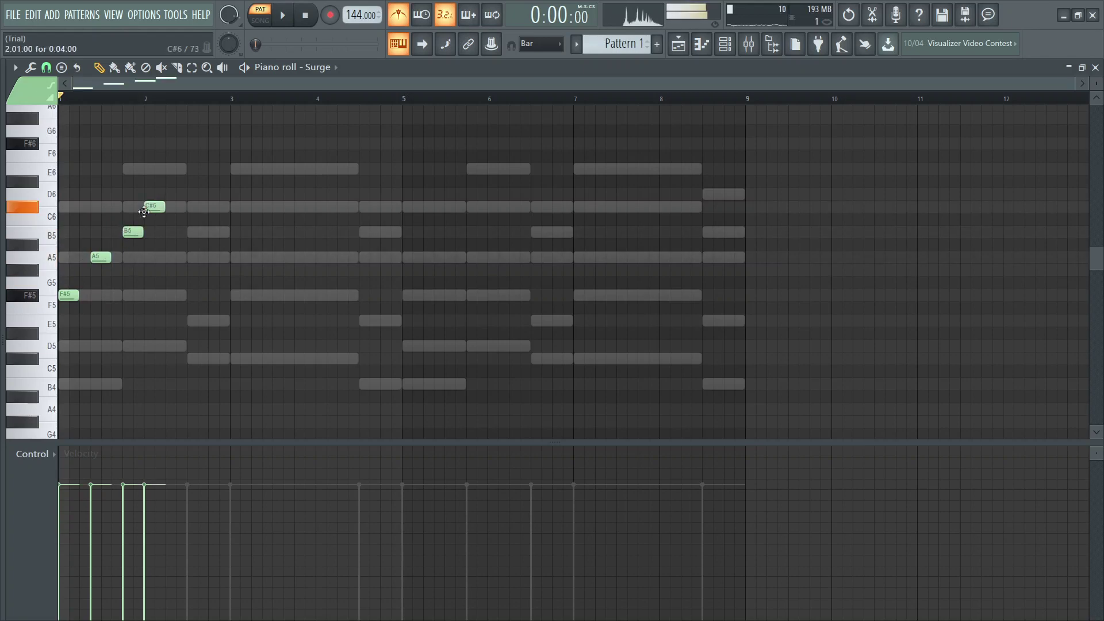
- Realign the rising line to the chord changes, with A5 on the second chord, B5 on the third and C#6 at bar 3
key("space")
right_click(151, 207)
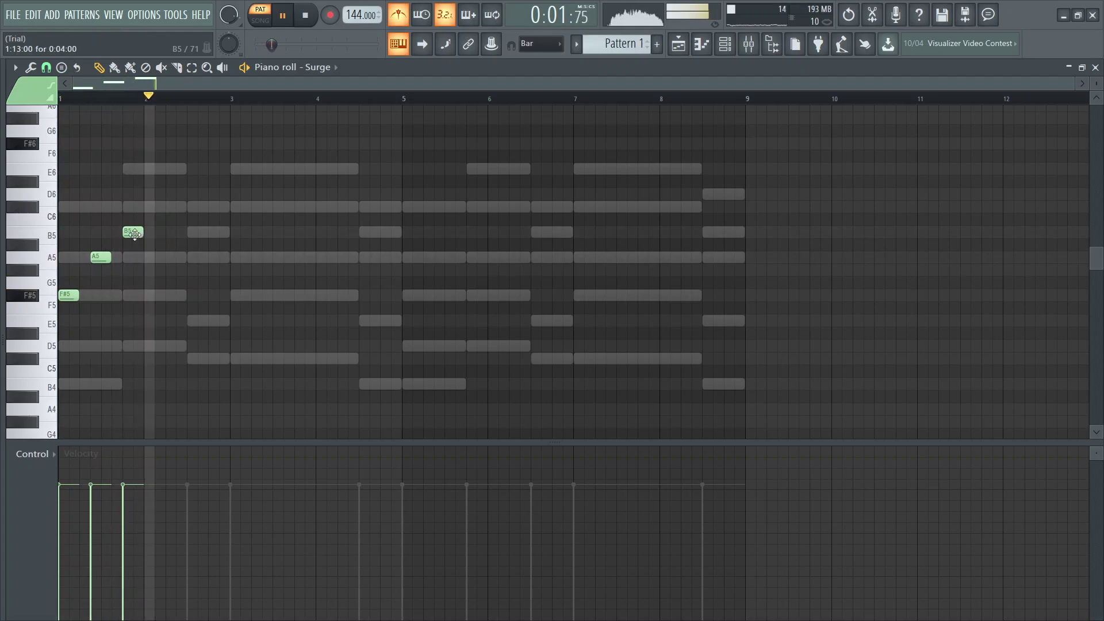
left_click_drag(95, 259, 197, 232)
key("space")
key("space")
key("space")
left_click(231, 206)
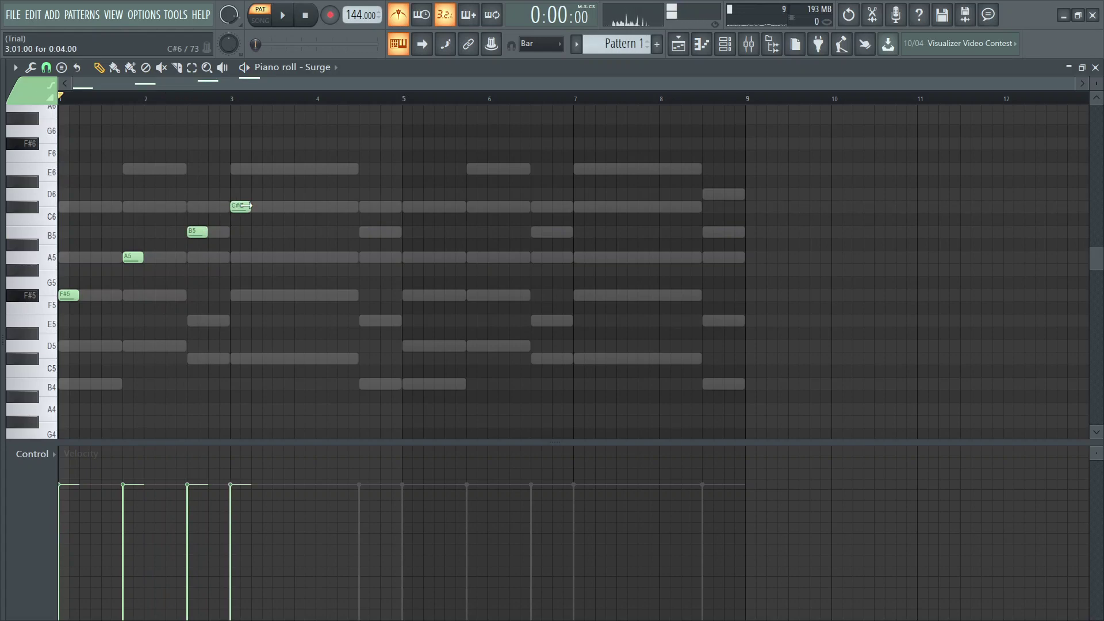
- Lengthen the C#6 note at bar 3 to half a bar, test following pitches, and add a half-bar B5 after it
left_click(236, 104)
key("space")
key("space")
left_click(284, 233)
right_click(284, 233)
left_click(275, 195)
right_click(280, 199)
left_click(281, 257)
right_click(310, 255)
left_click(280, 233)
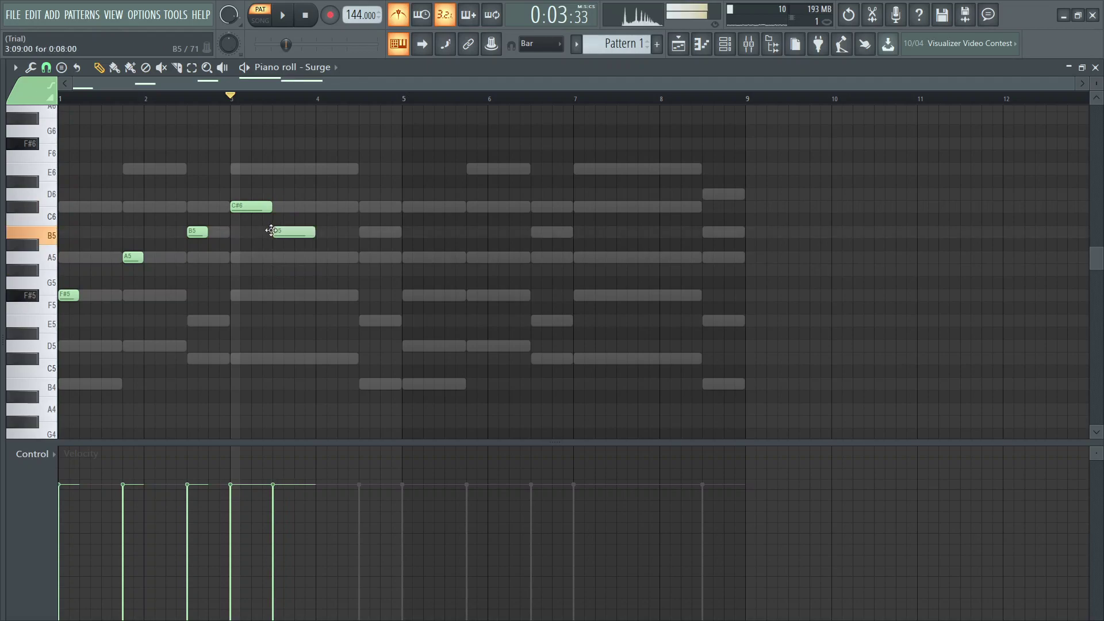
- Move the half-bar B5 in bar 3 a quarter bar later and continue the descent with A5 and G#5 in bar 4
key("space")
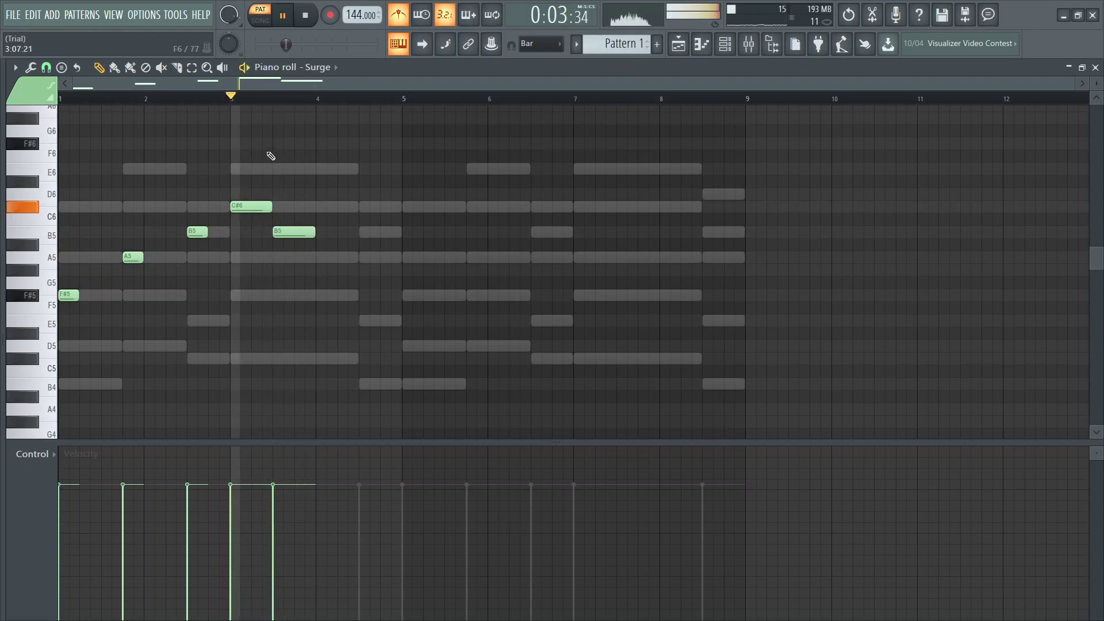
left_click_drag(288, 233, 309, 235)
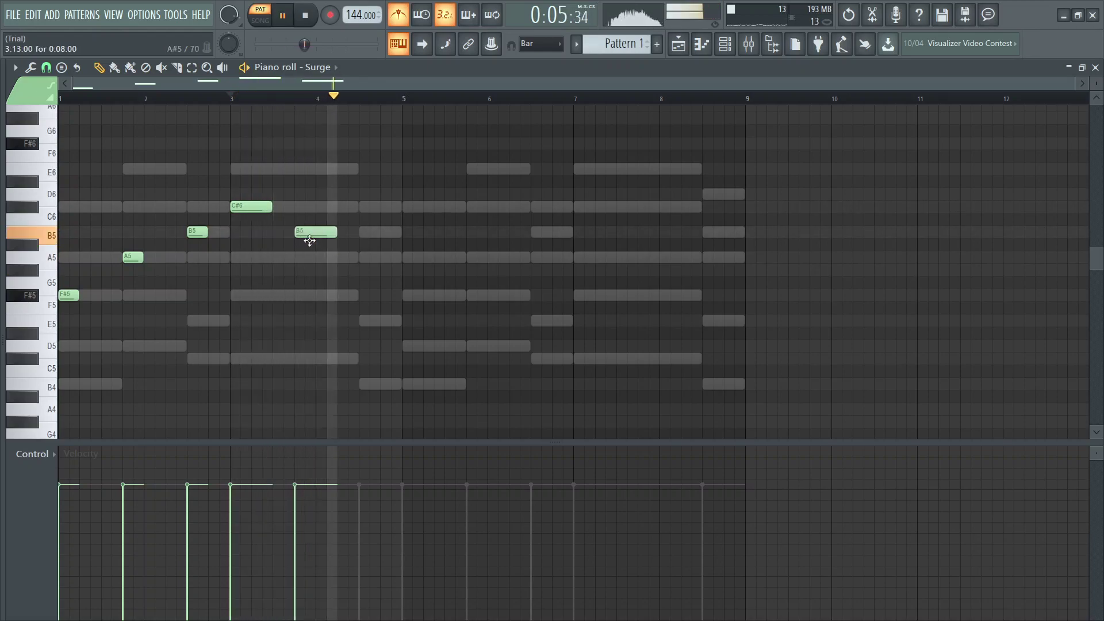
key("space")
left_click(342, 259)
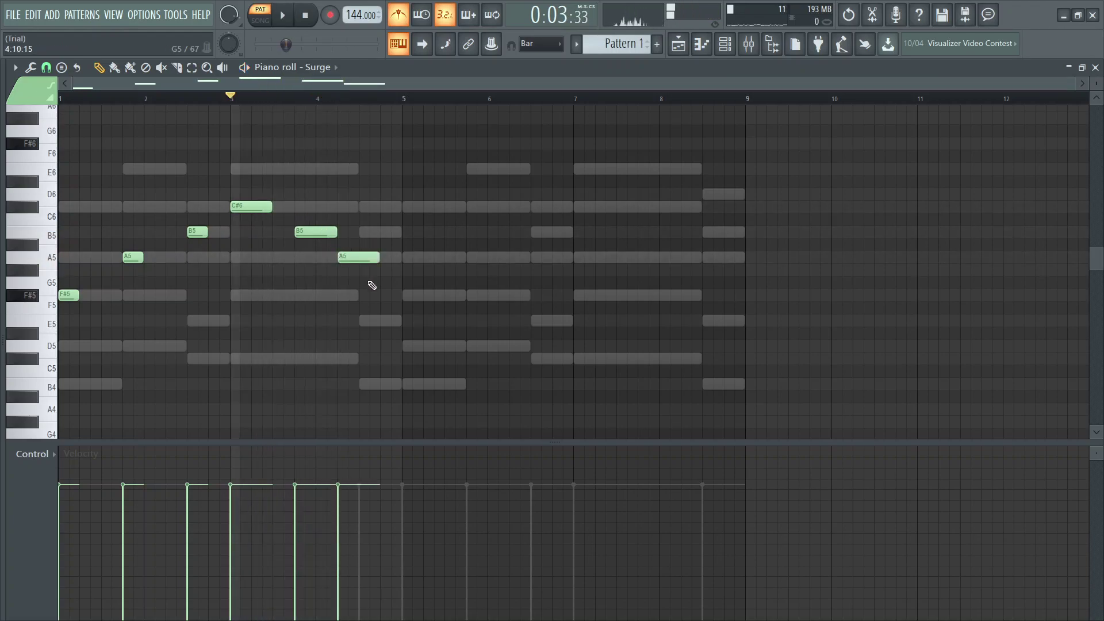
left_click(356, 270)
key("space")
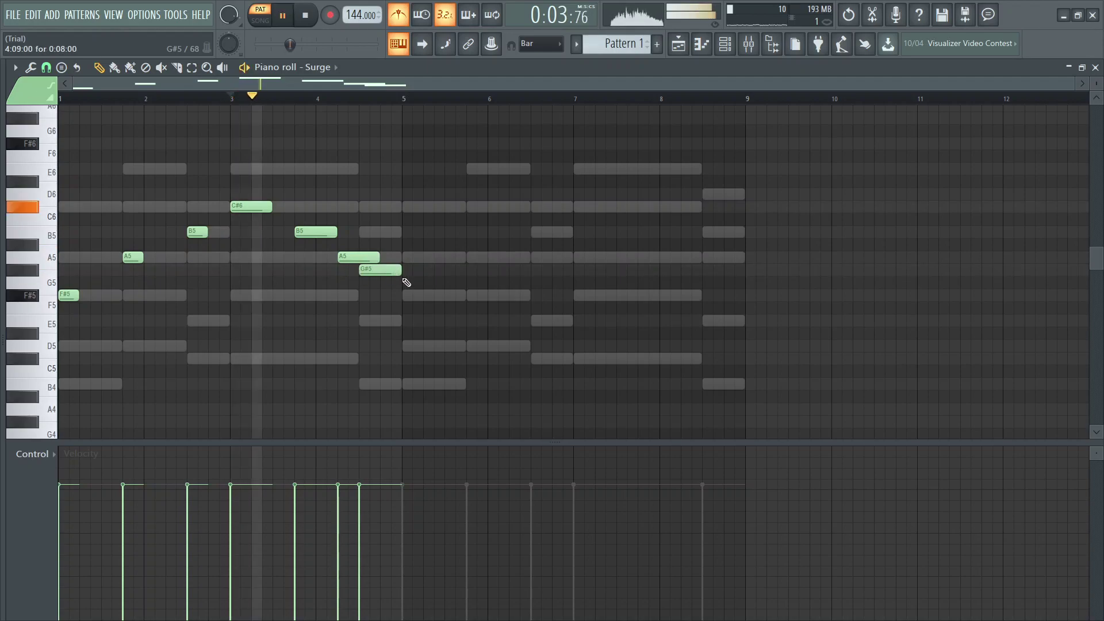
- Extend every melody note to meet the next, using a temporary F#5 at bar 5 that is deleted, and play back the phrase
left_click(406, 295)
key("ctrl+l")
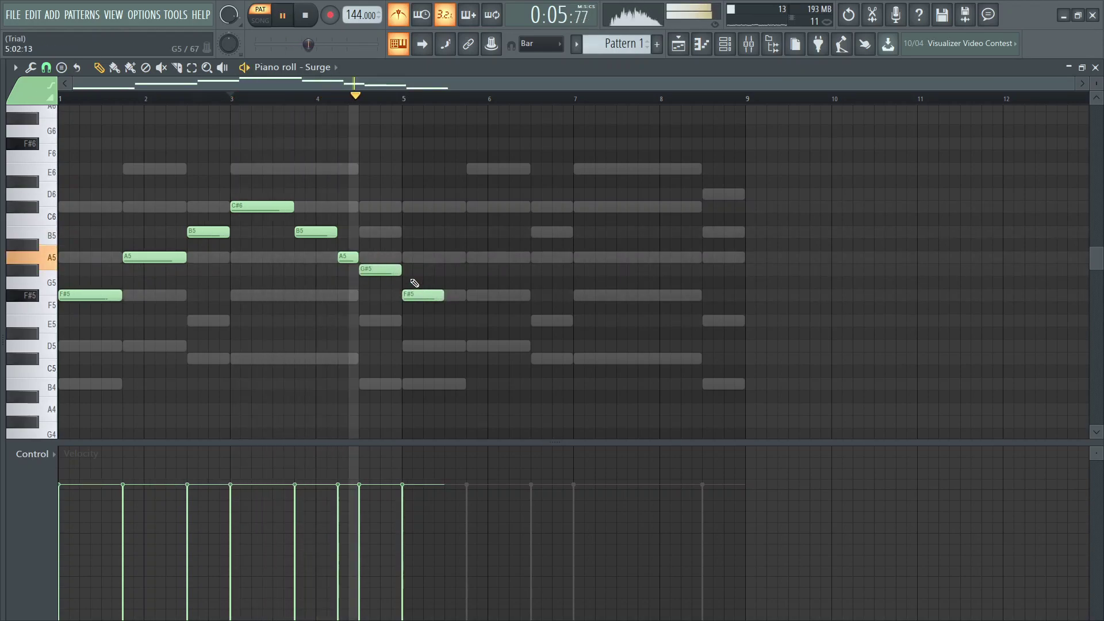
right_click(422, 293)
key("space")
key("space")
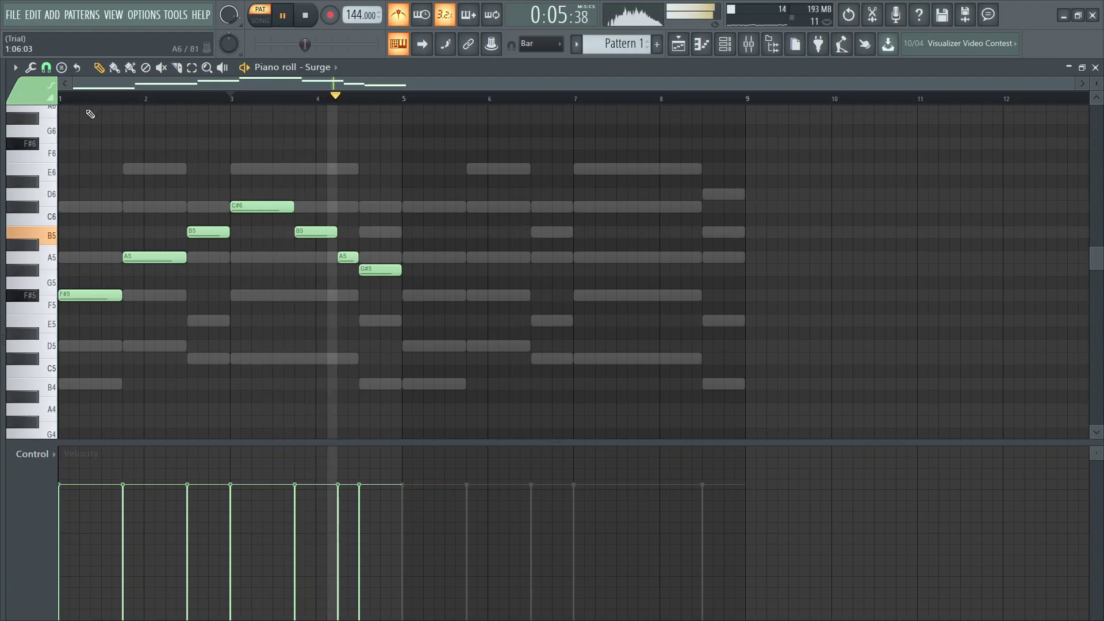
key("space")
key("space")
key("space")
key("space")
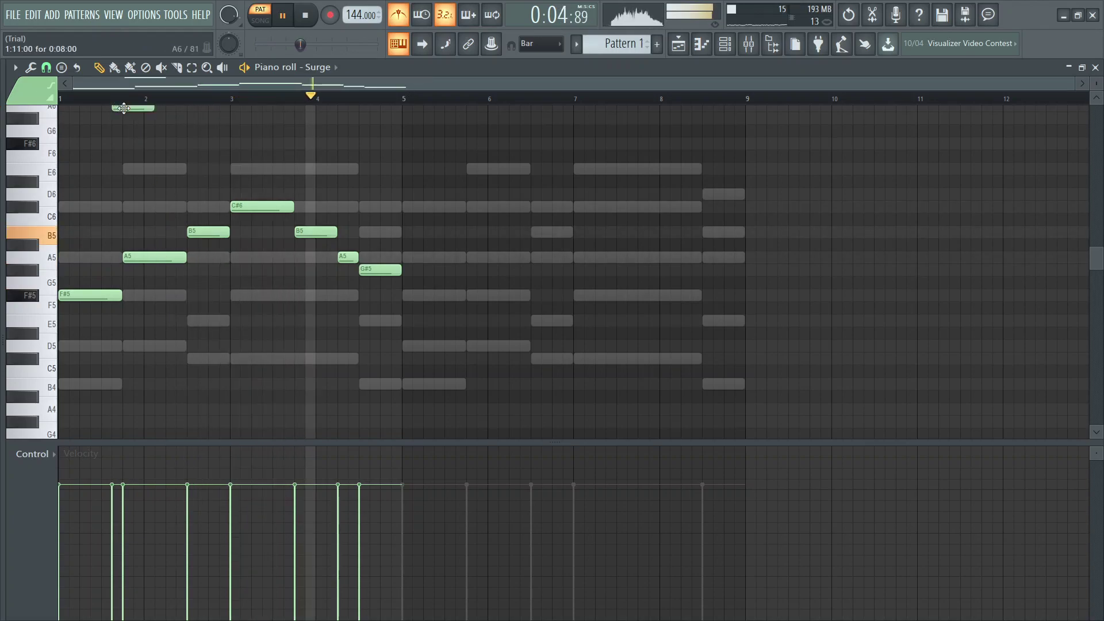
- Try the melody one octave higher and return it to its original octave
key("ctrl+Up")
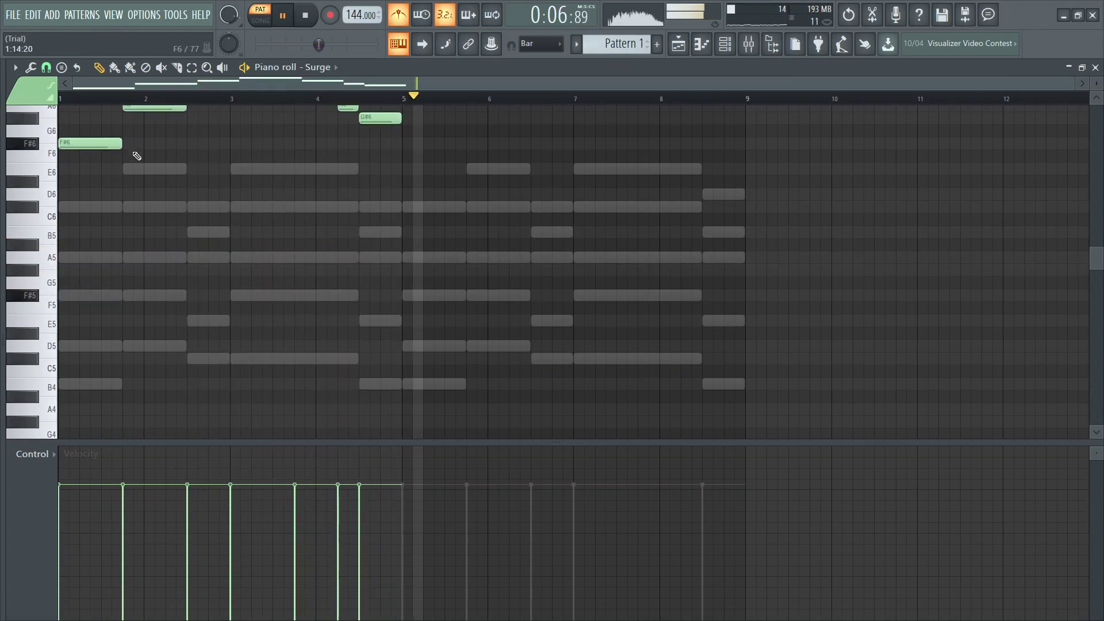
scroll(339, 213, "up", 3)
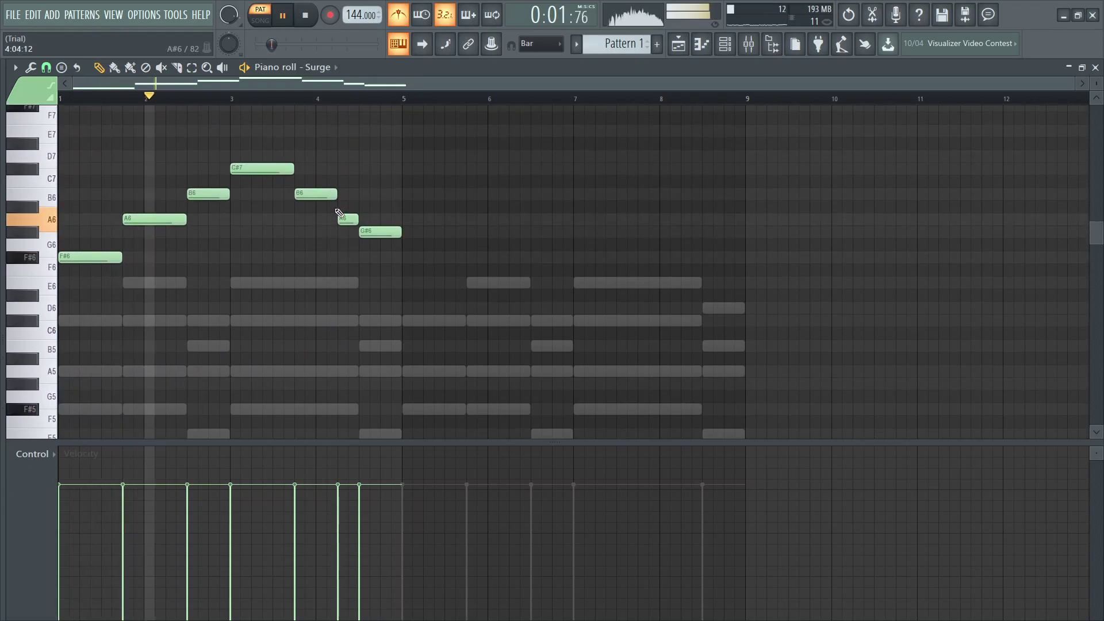
key("ctrl+Down")
key("space")
- Solo the Surge channel in the channel rack and play its melody on its own
left_click(725, 44)
left_click(701, 44)
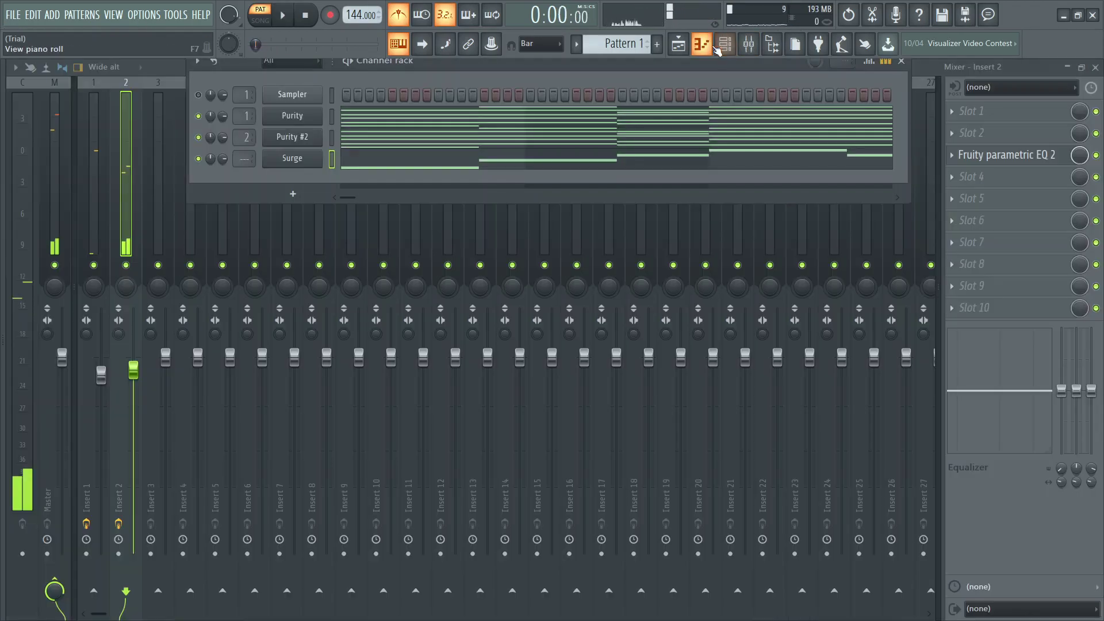
right_click(198, 162)
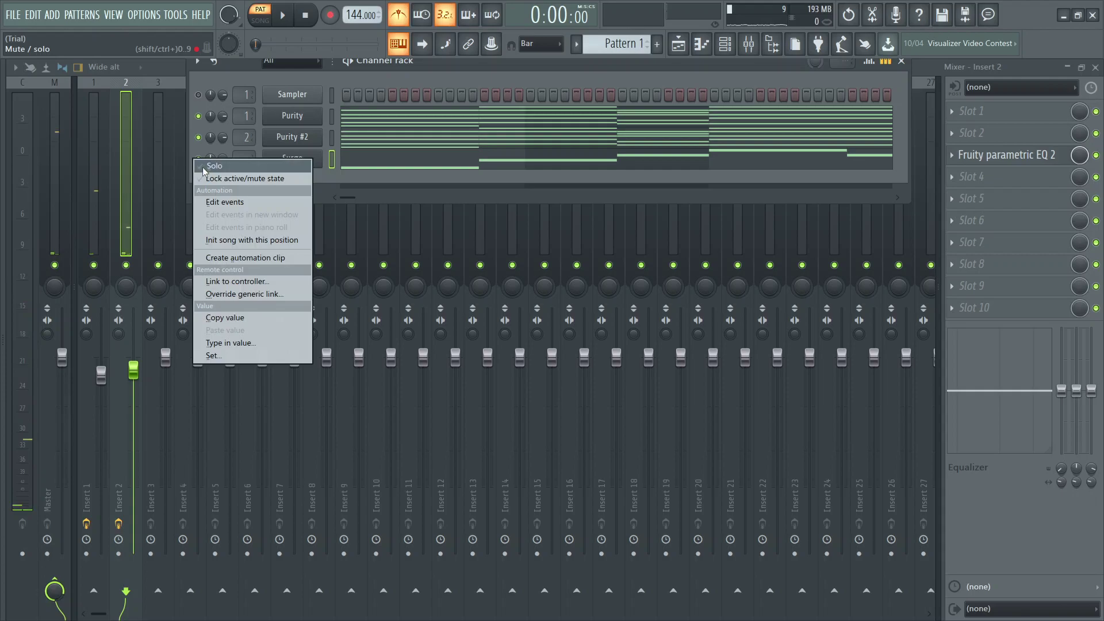
left_click(282, 169)
key("space")
- Open the Surge synth and listen to the melody with the Clarinet patch
left_click(280, 161)
key("space")
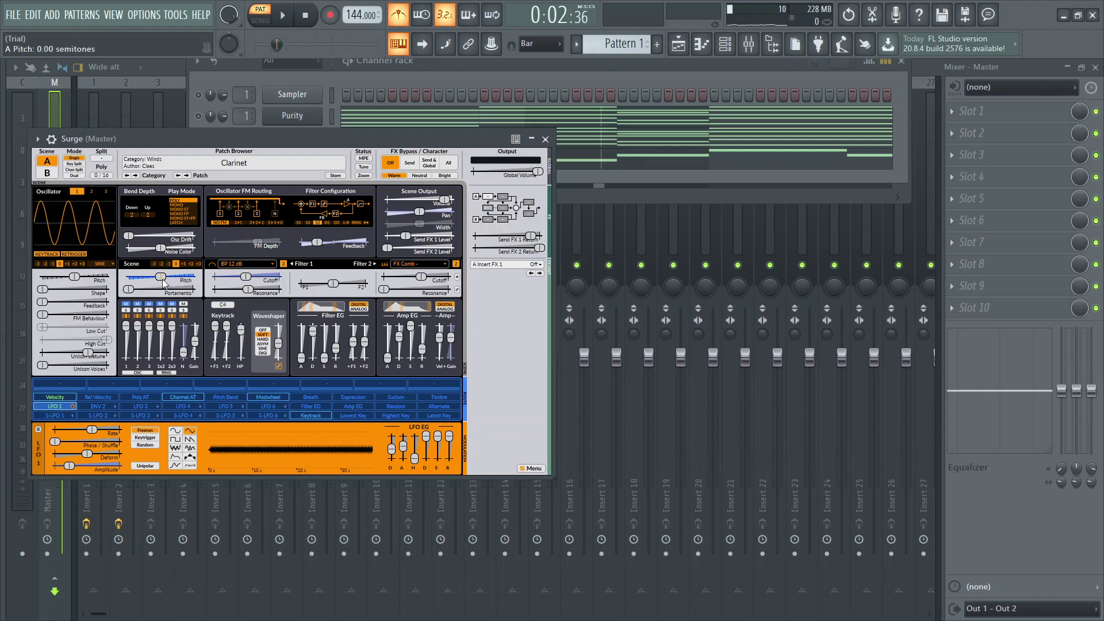
key("space")
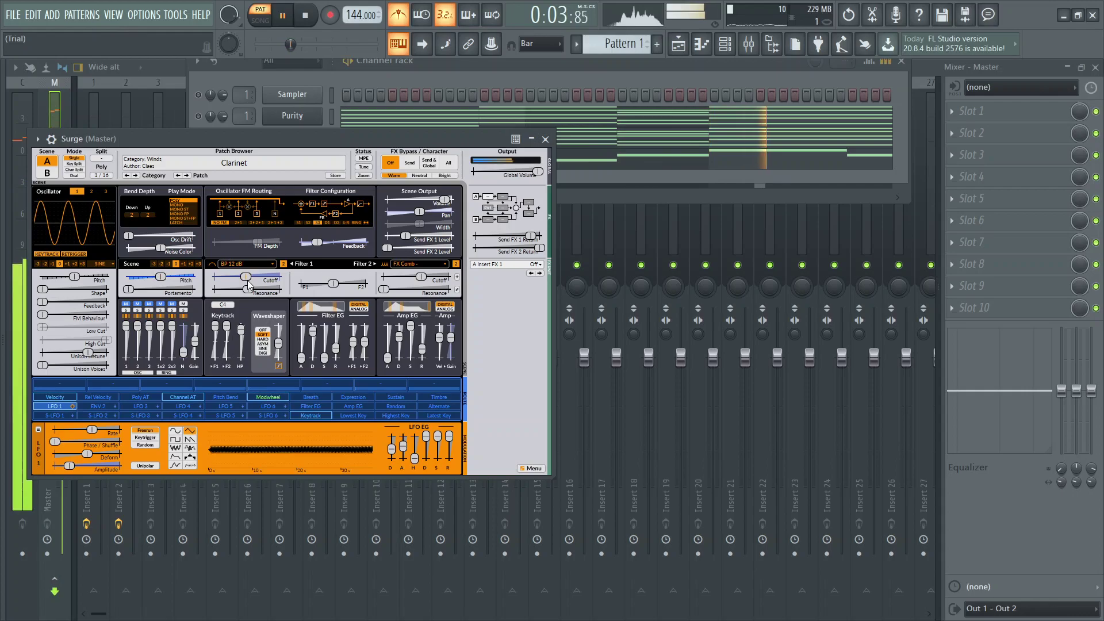
key("space")
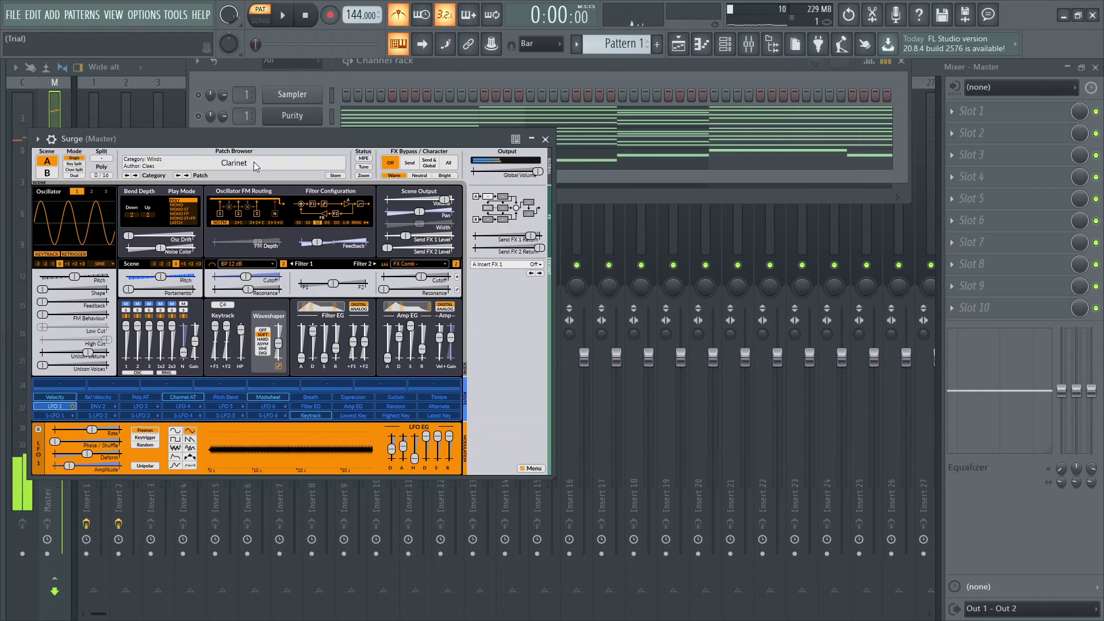
- Load Surge's Bee lead patch, audition the following leads during playback, and settle on Butter before closing the synth
left_click(253, 163)
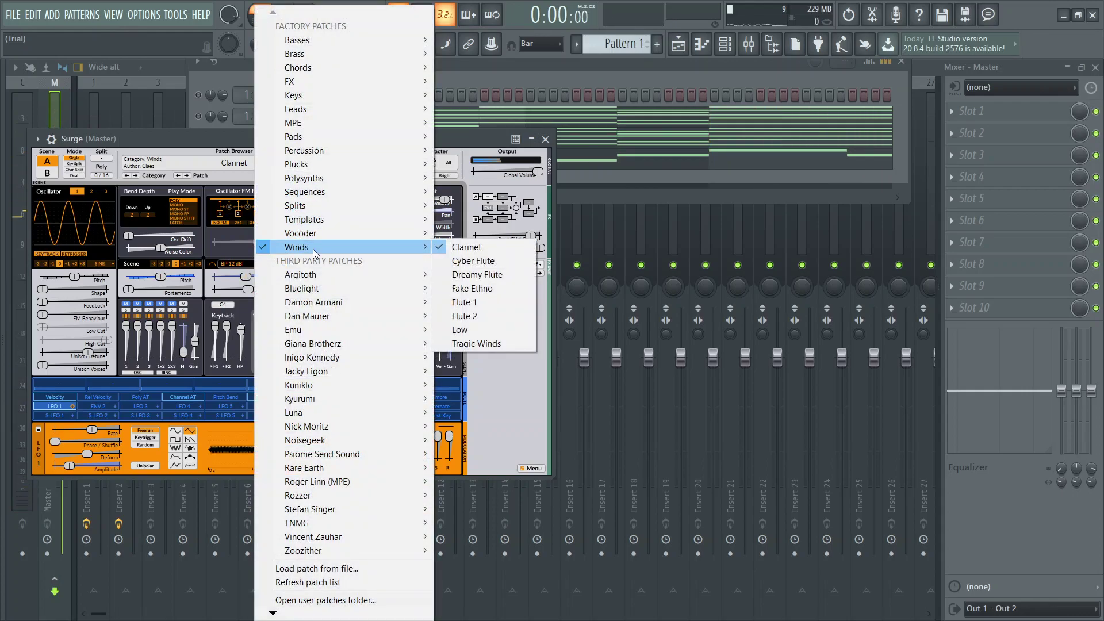
mouse_move(306, 112)
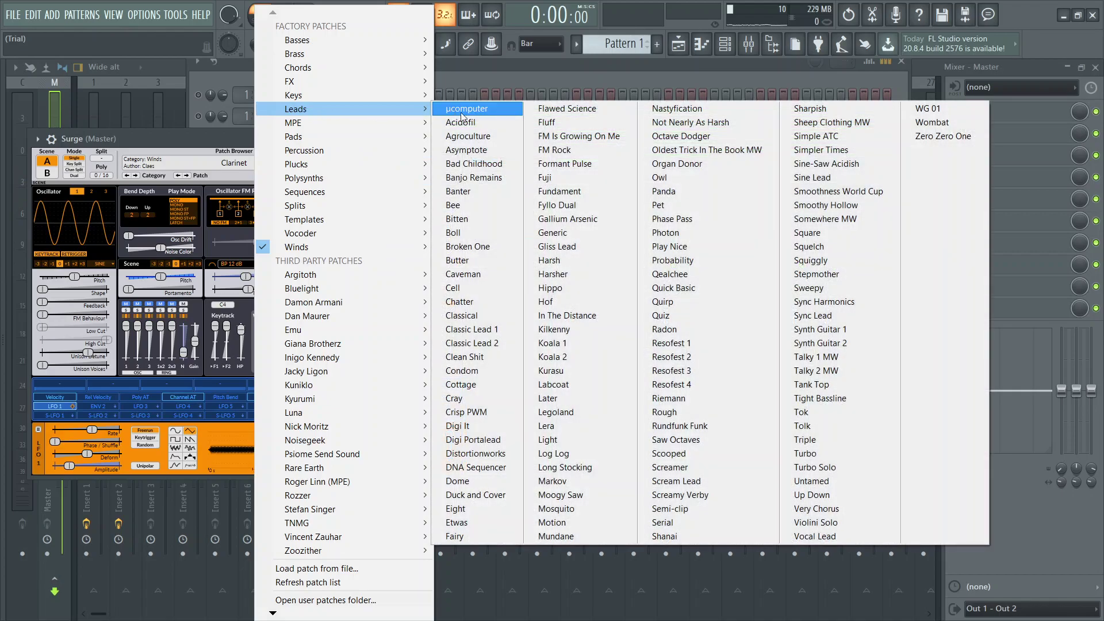
left_click(487, 213)
key("space")
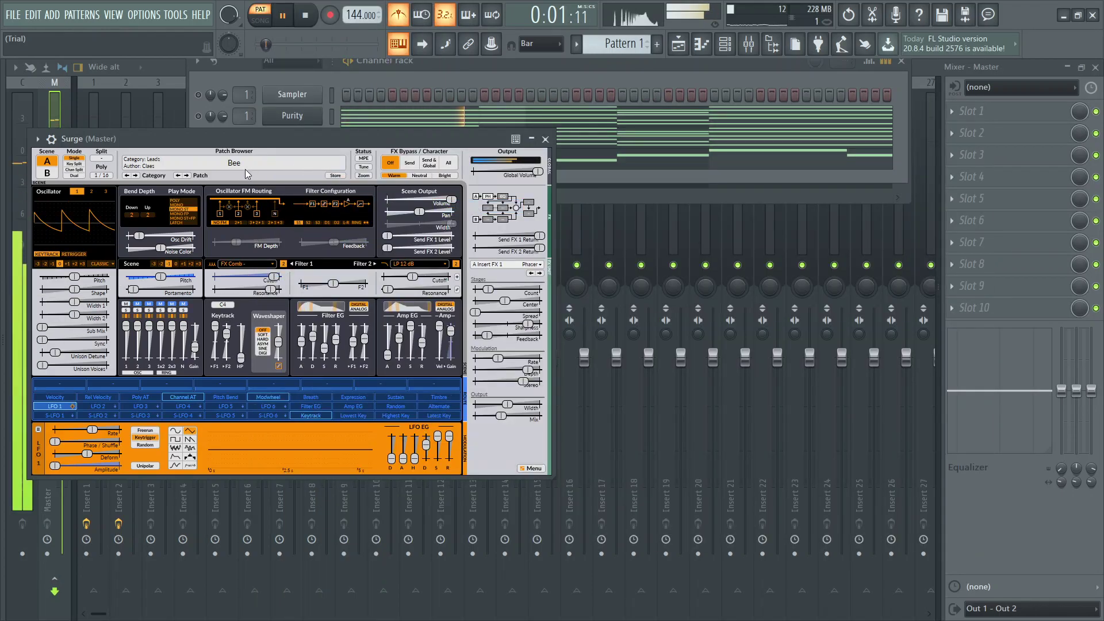
left_click(187, 175)
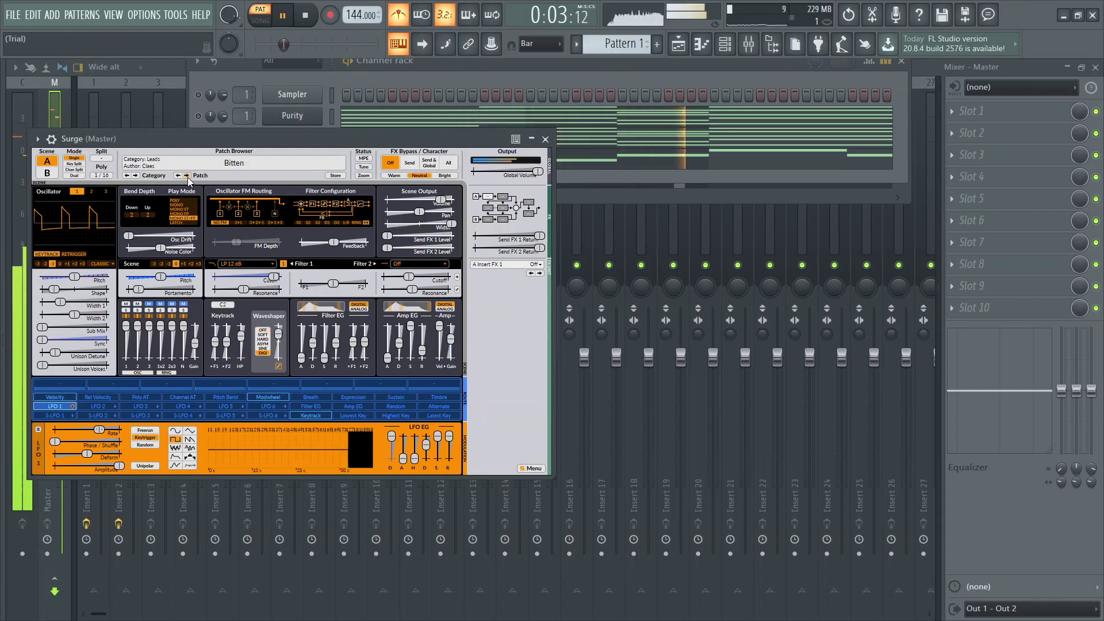
left_click(187, 176)
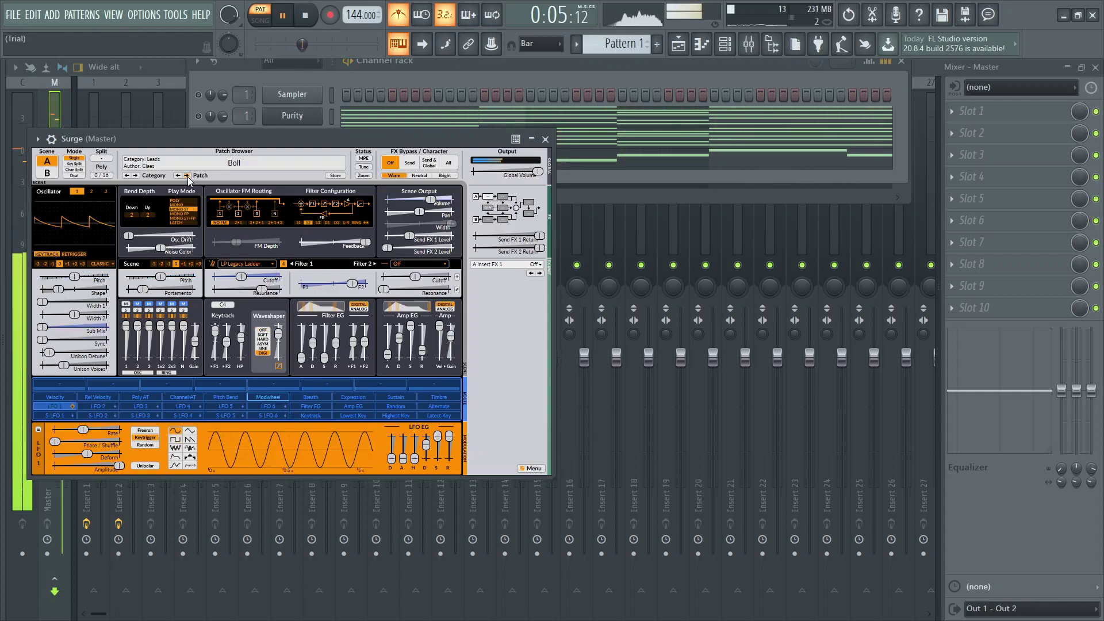
left_click(187, 176)
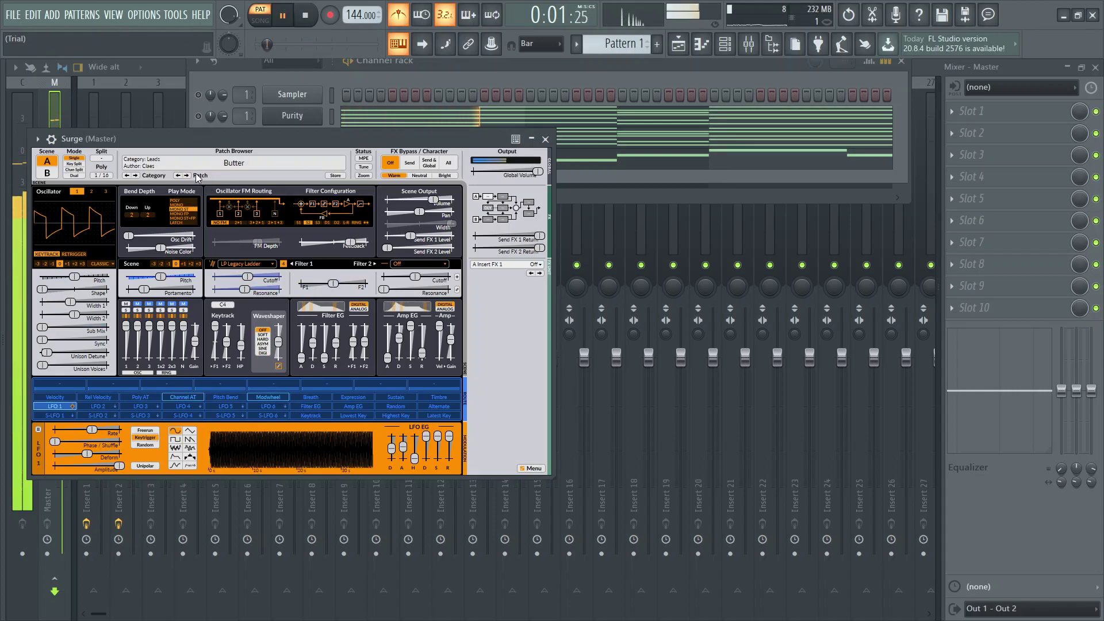
left_click(545, 139)
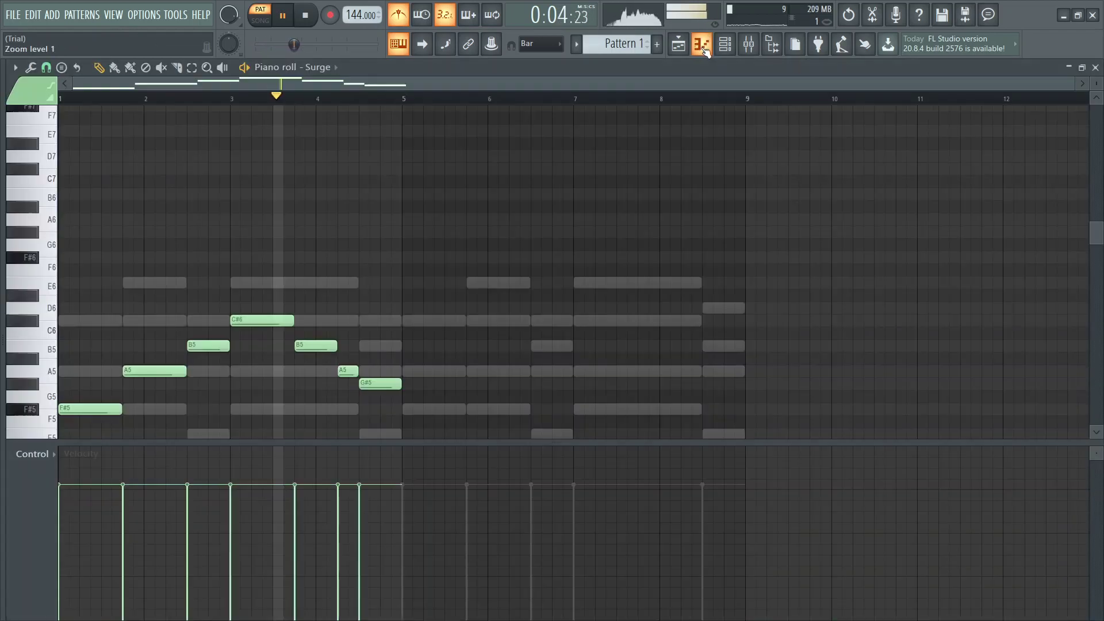
- Duplicate the four-bar Surge melody into bars 5 to 8 and play it from bar 5
left_click(577, 159)
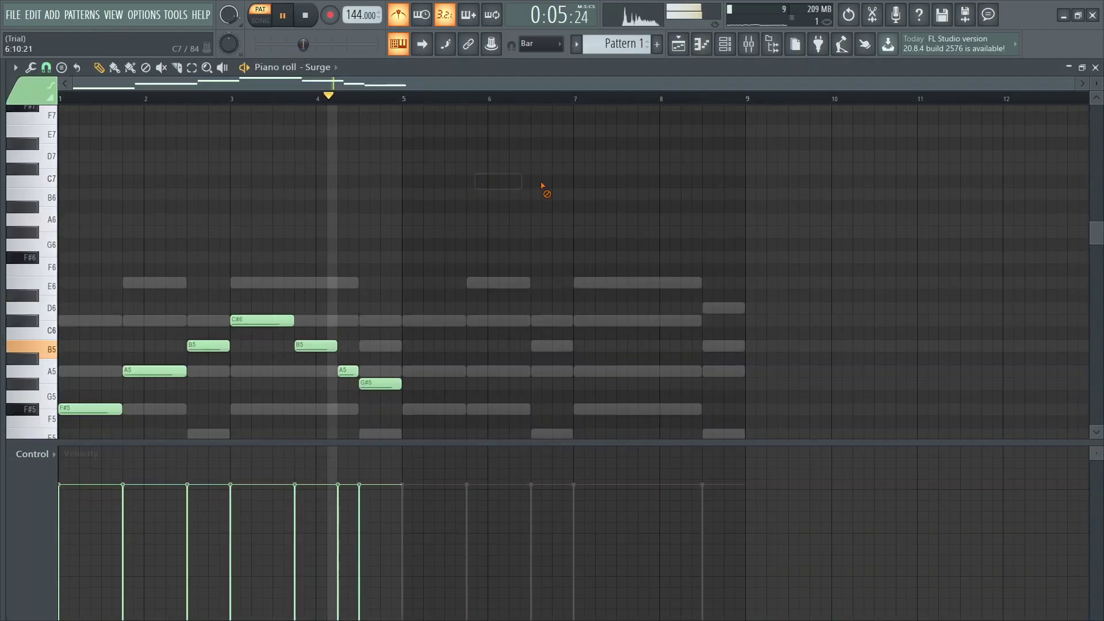
key("space")
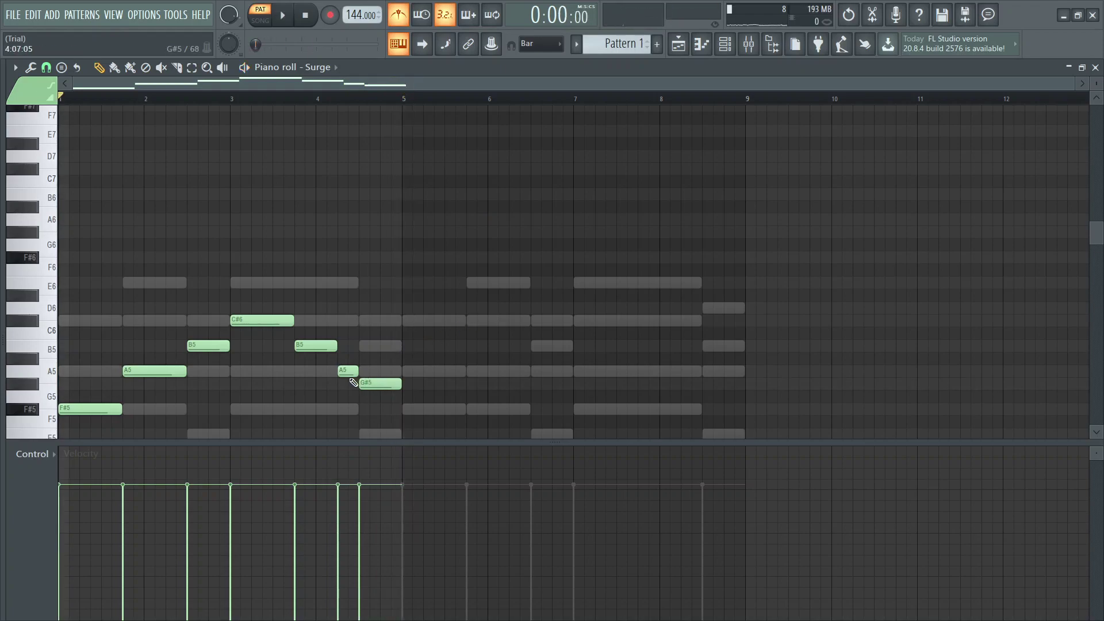
key("ctrl+b")
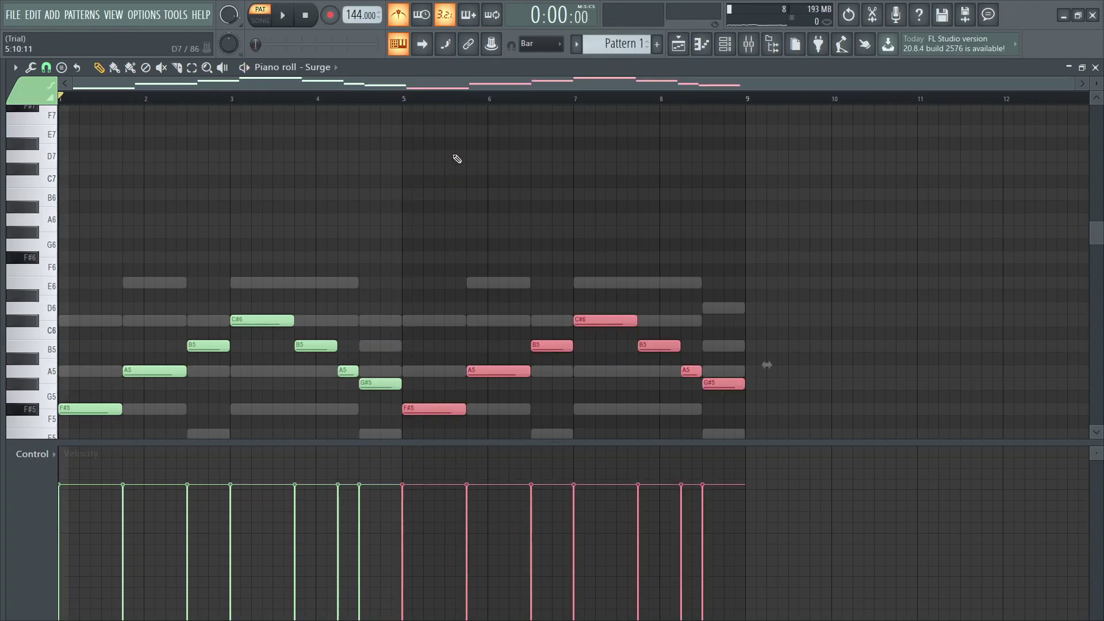
left_click(401, 95)
key("space")
key("space")
- Replace the B5 before bar 7 with C#6, and the C#6 at bar 7 with a half-bar E6 followed by C#6
left_click(532, 321)
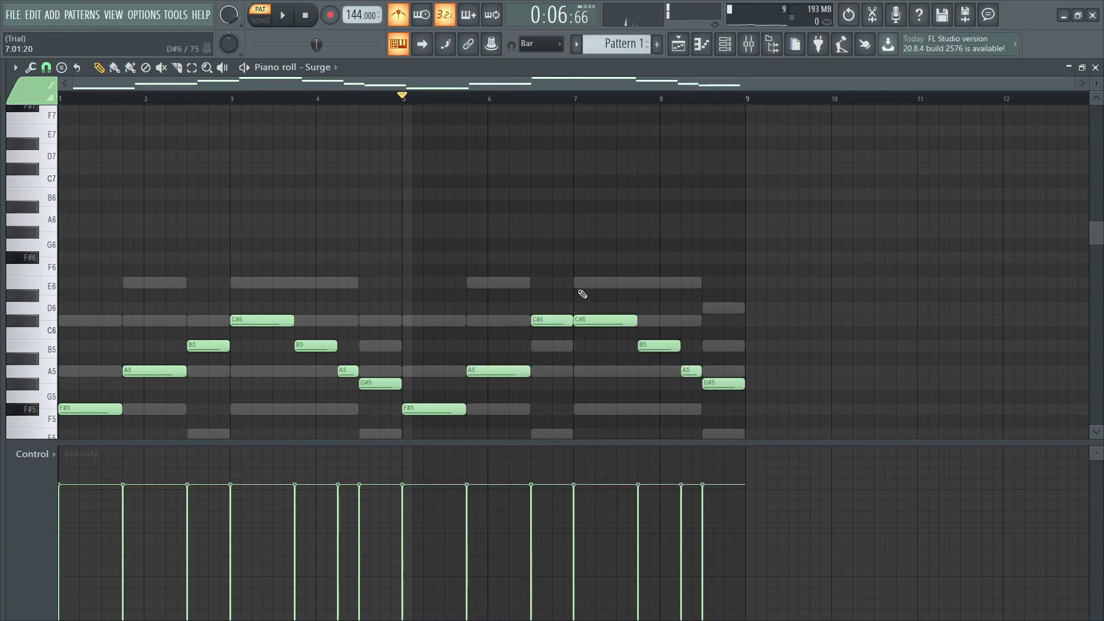
left_click(578, 282)
right_click(616, 320)
key("space")
left_click_drag(616, 281, 636, 281)
- Shorten the C#6 after the E6 in bar 7 to end where the B5 starts, and play the revised phrase
scroll(641, 316, "up", 3)
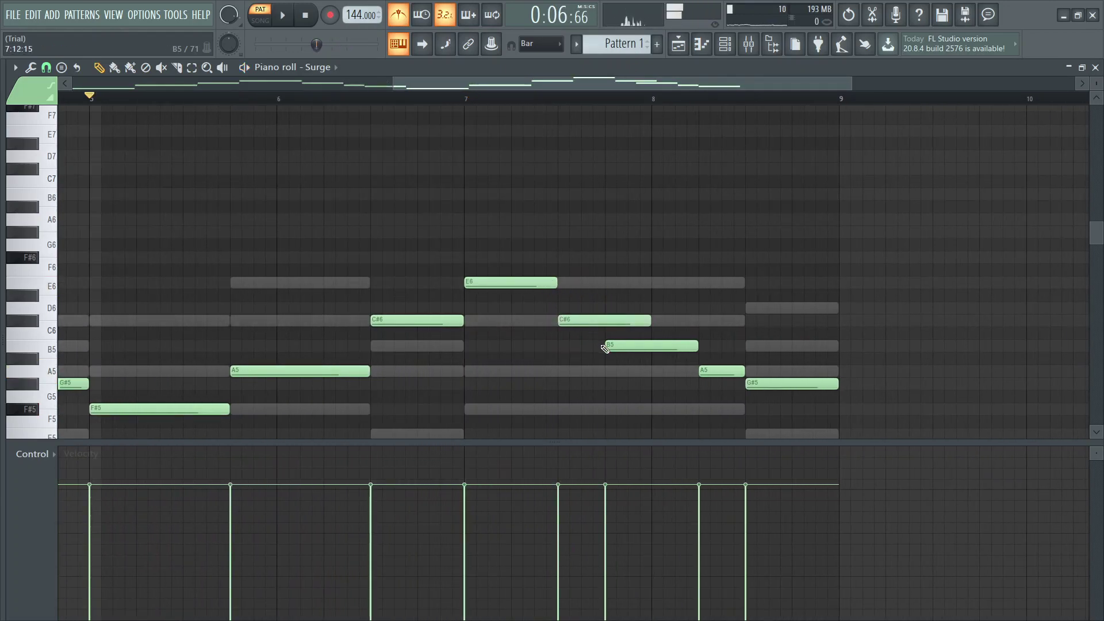
left_click_drag(650, 321, 593, 320)
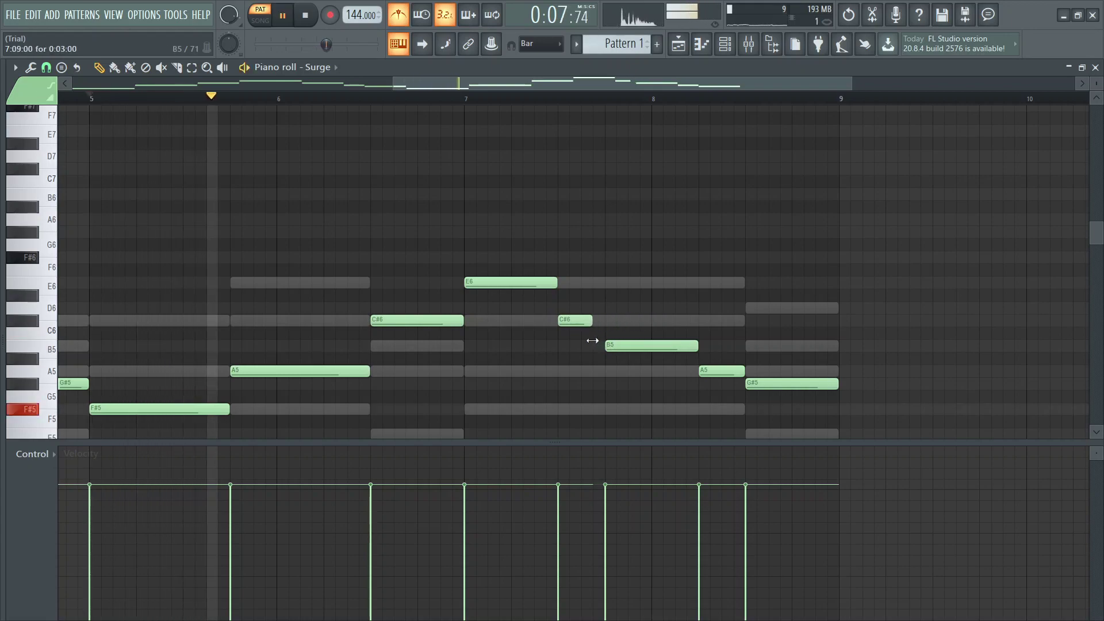
scroll(574, 341, "down", 2)
scroll(574, 340, "down", 2)
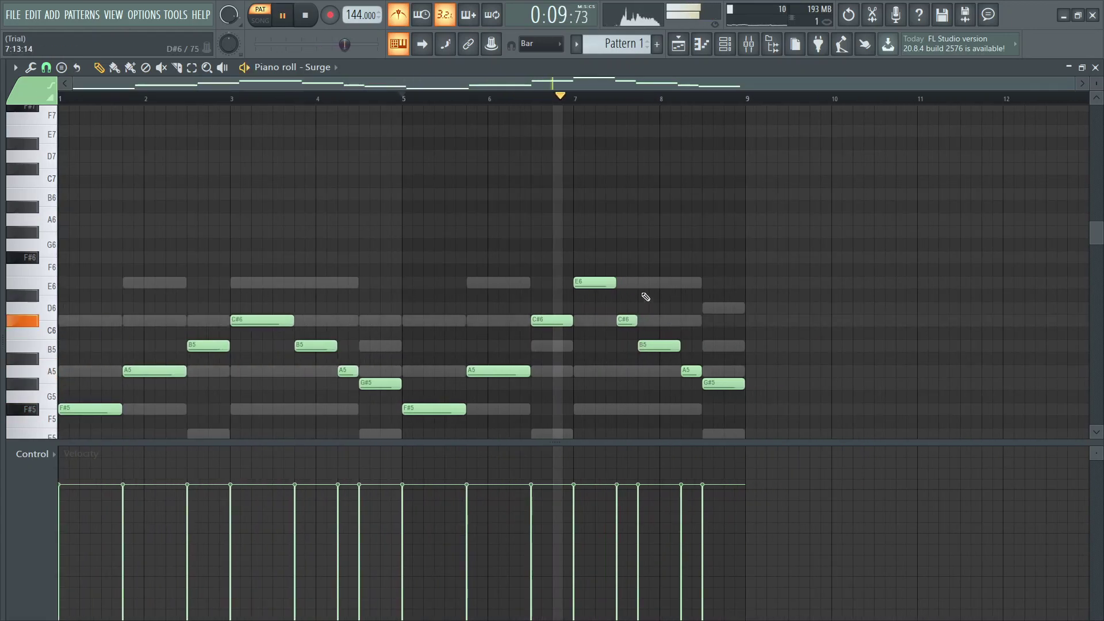
left_click(809, 319)
right_click(809, 319)
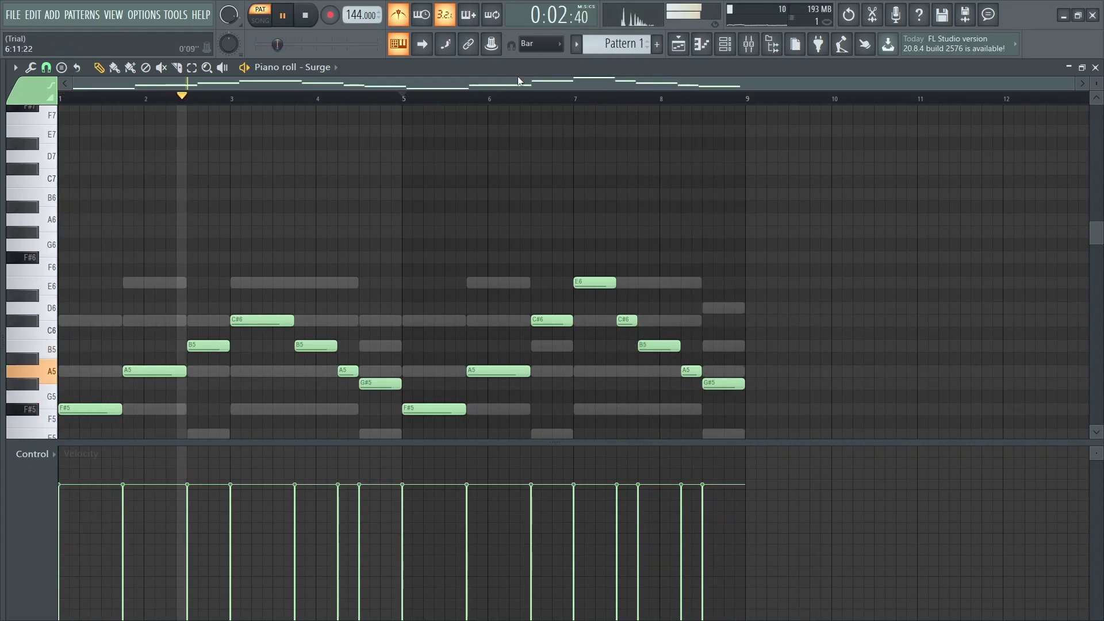
- Select the whole eight-bar Surge melody and compress it to half its length, ending at bar 5
left_click(723, 45)
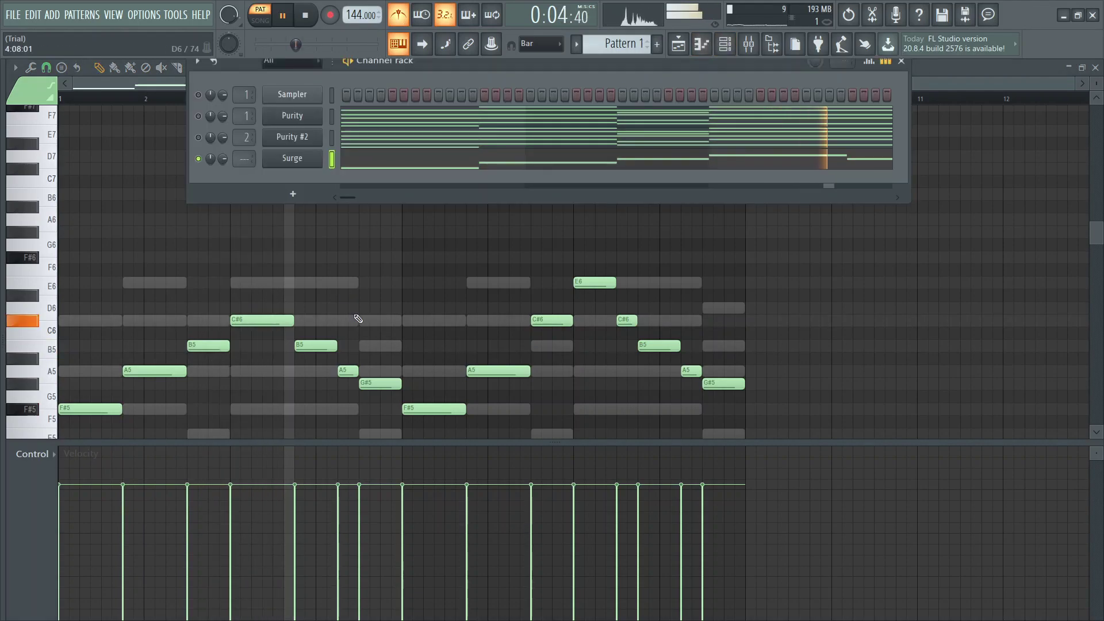
key("F6")
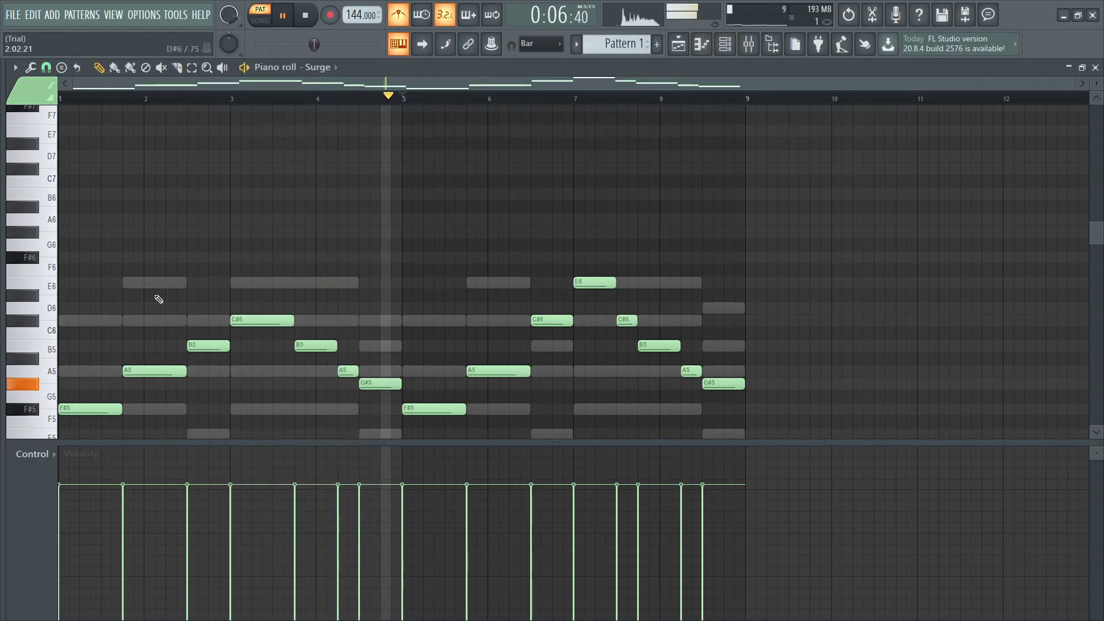
key("space")
left_click_drag(761, 346, 421, 387)
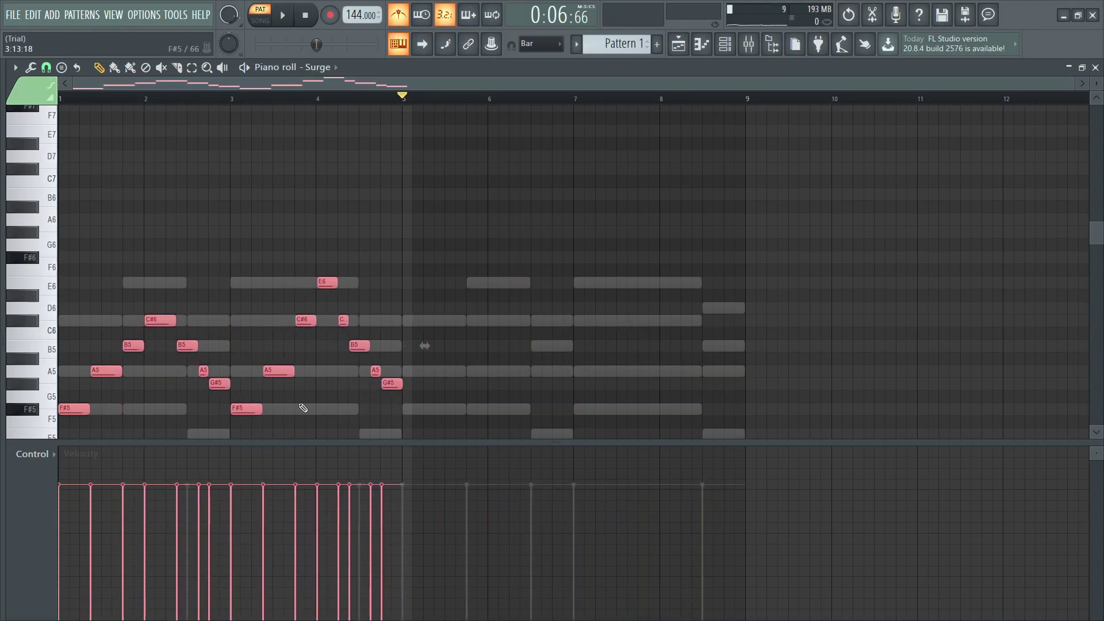
- Check the compressed melody's end at bar 5 and quantize its note start and end times with the Default template
scroll(303, 408, "up", 4)
left_click_drag(741, 345, 738, 346)
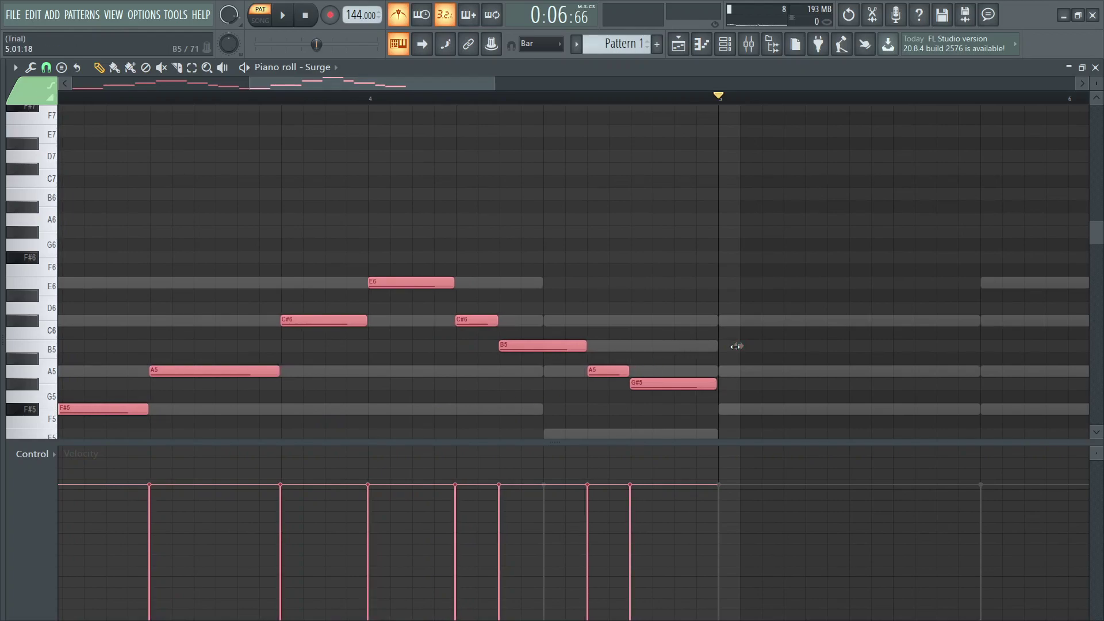
key("alt+q")
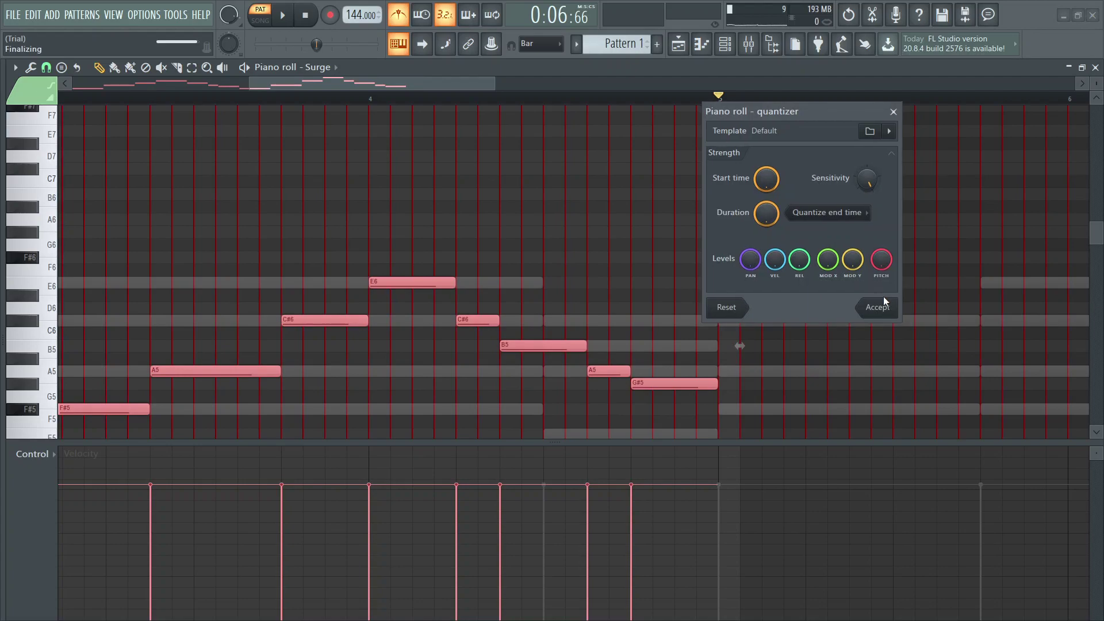
left_click(877, 306)
key("space")
scroll(230, 102, "down", 2)
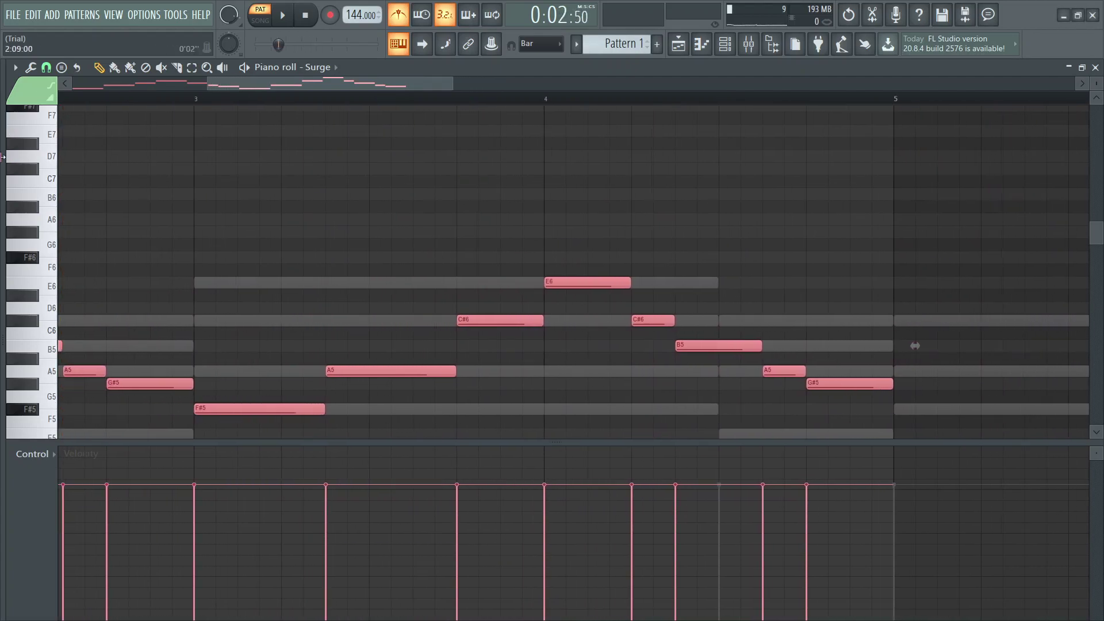
- Play the quantized Surge melody alone, and bring the other channels back from solo to hear it over the chords
scroll(141, 188, "down", 2)
key("space")
key("space")
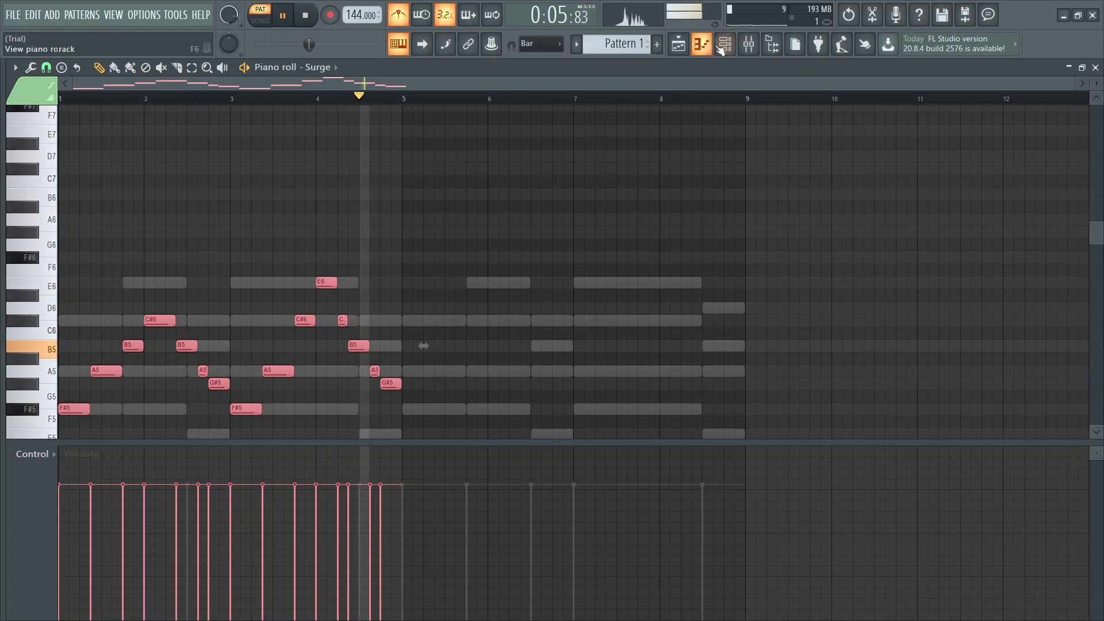
key("F6")
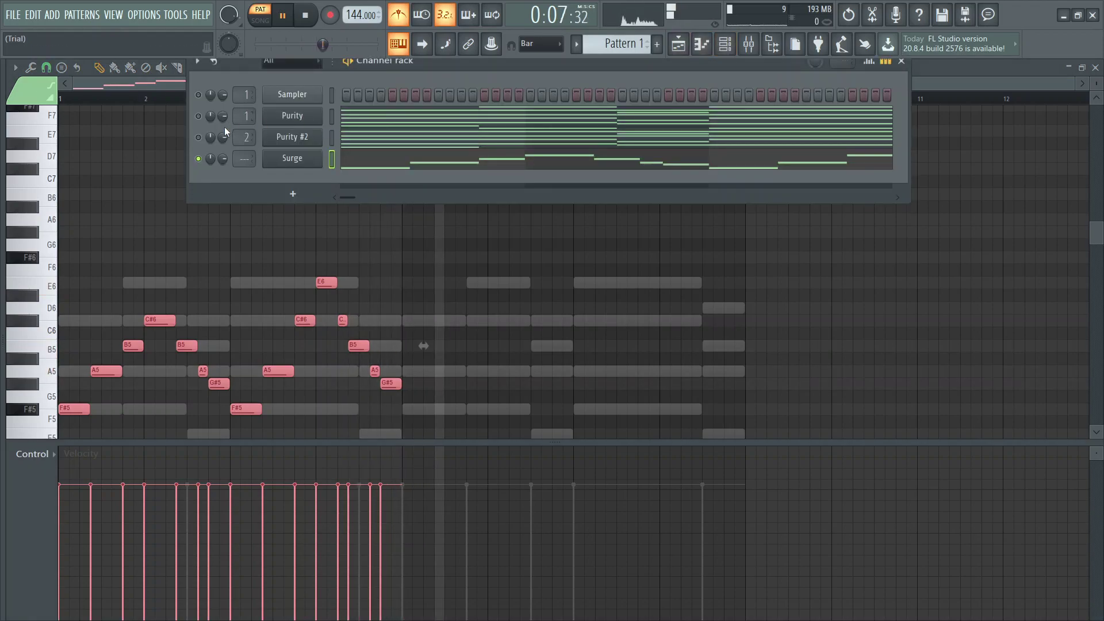
right_click(199, 158)
left_click(204, 167)
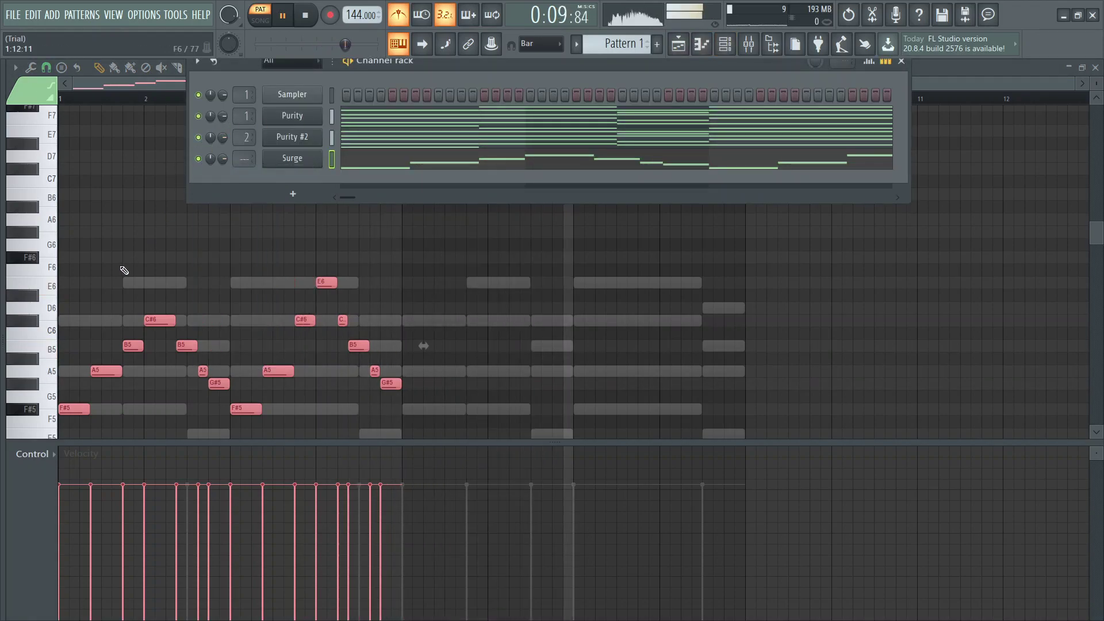
- Duplicate the whole four-bar Surge melody so that the copy fills bars 5 to 8
left_click(74, 95)
left_click(551, 242)
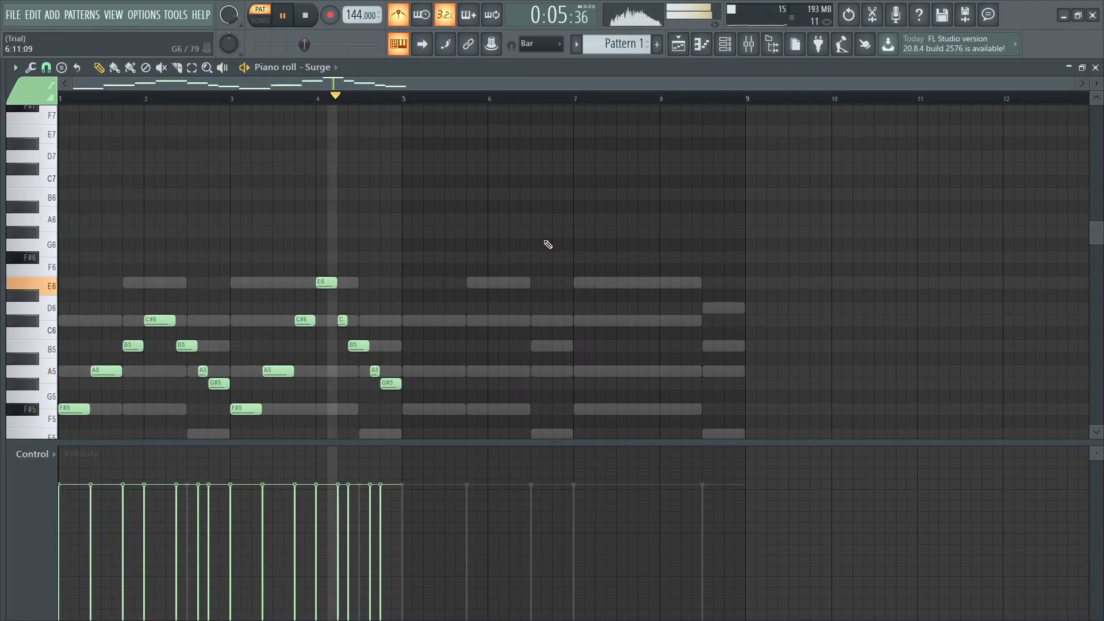
key("ctrl+b")
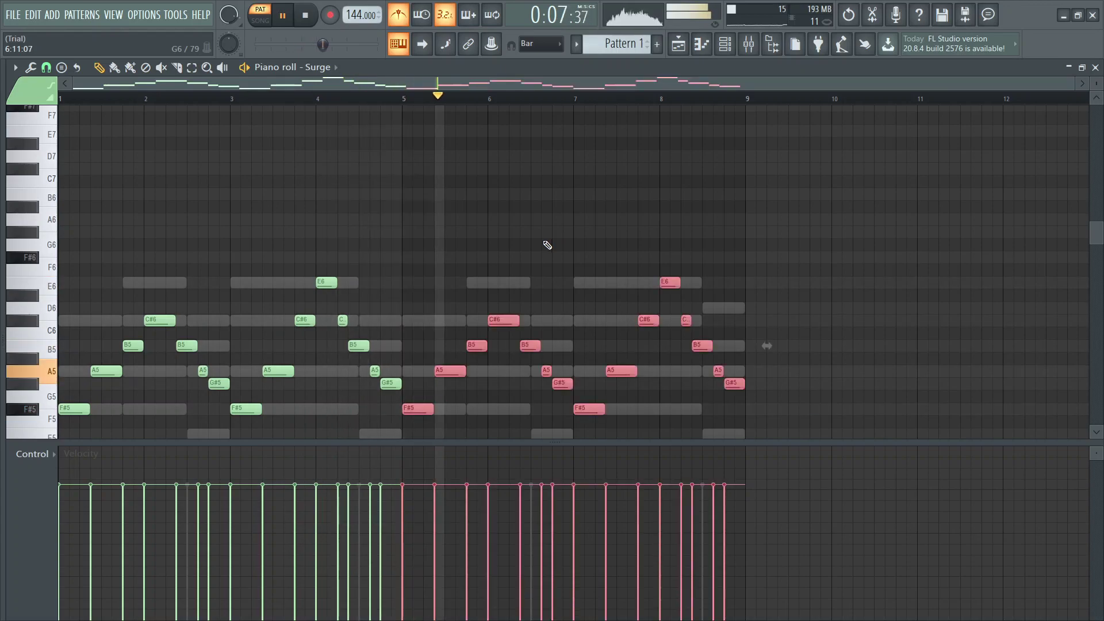
left_click(791, 230)
right_click(791, 231)
- Try the whole eight-bar Surge melody one octave higher while it plays
scroll(761, 249, "up", 3)
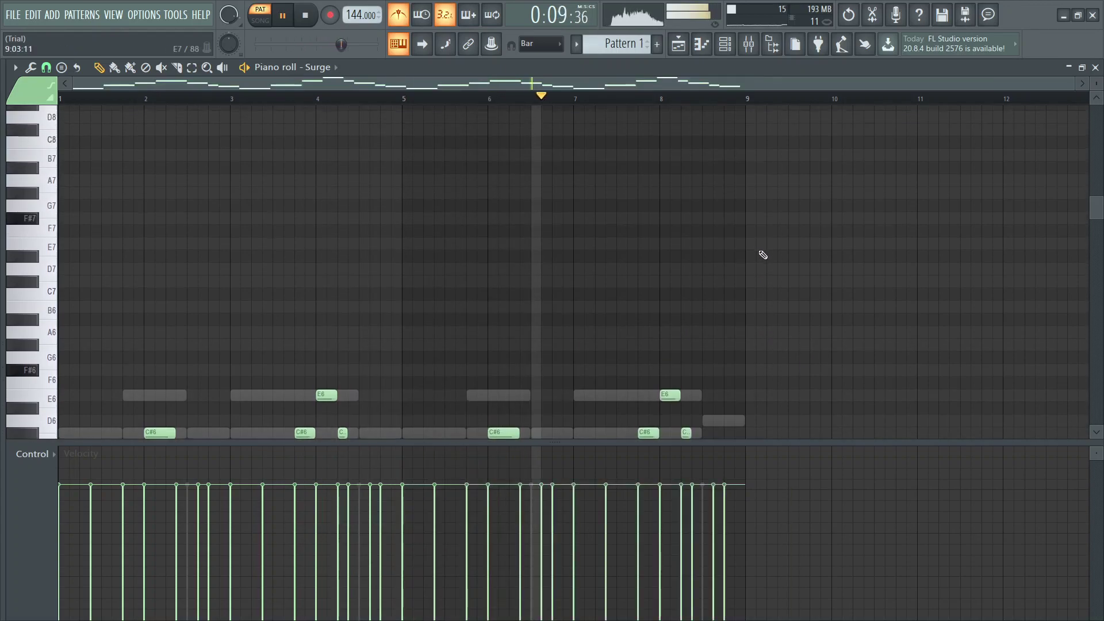
key("ctrl+Up")
scroll(756, 256, "down", 4)
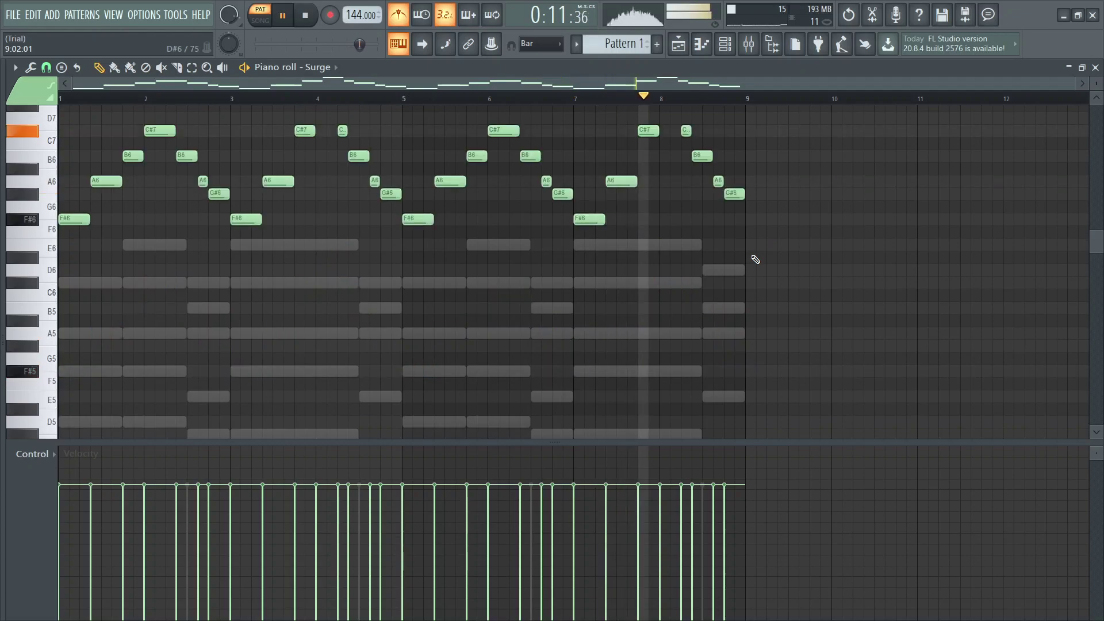
key("ctrl+Down")
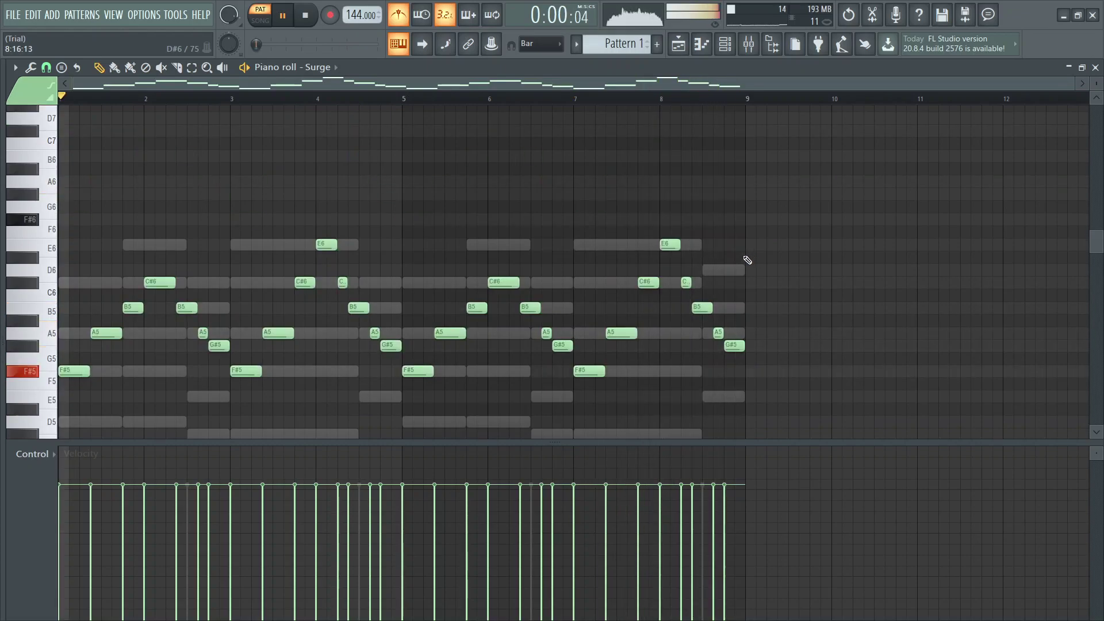
- Add a FLEX channel with the Fairy Sparkle preset from the Arksun Cityscape pack
left_click(722, 39)
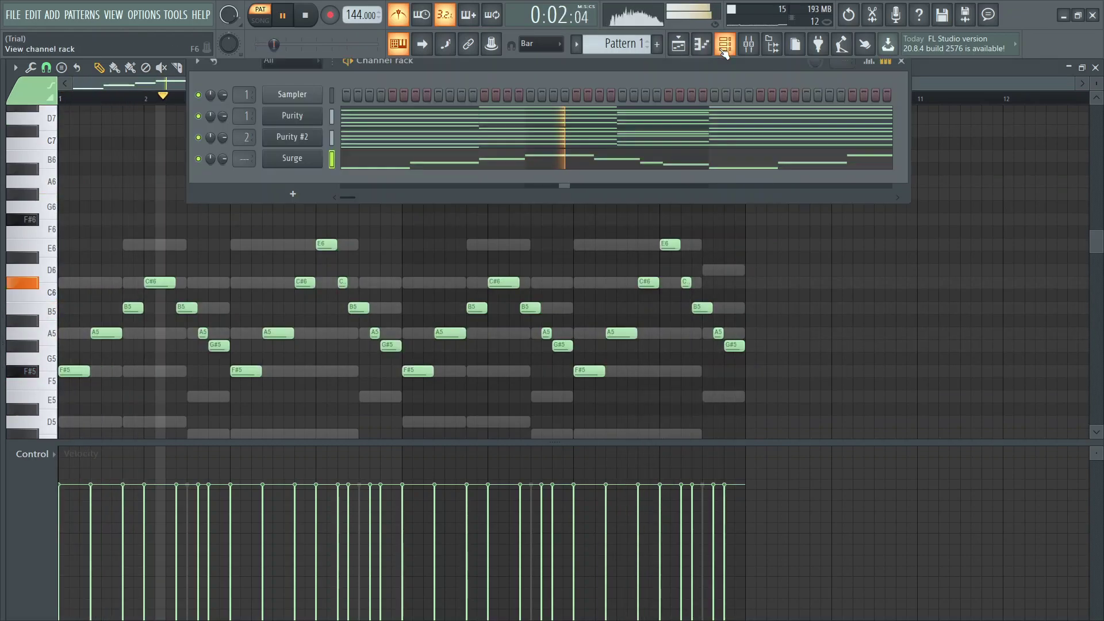
key("space")
left_click(292, 195)
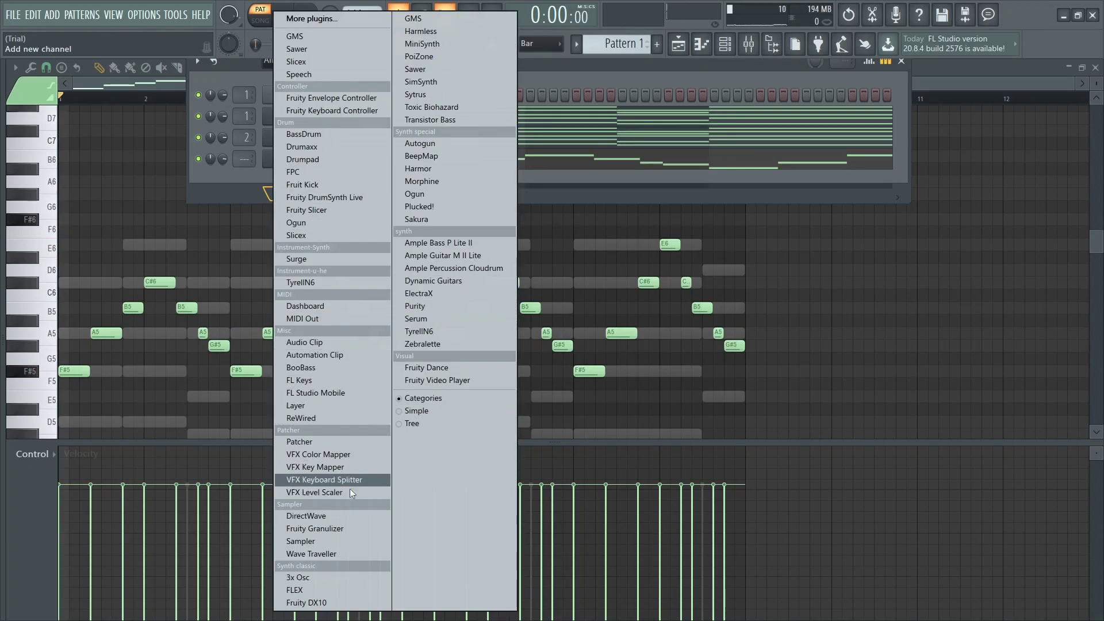
left_click(336, 589)
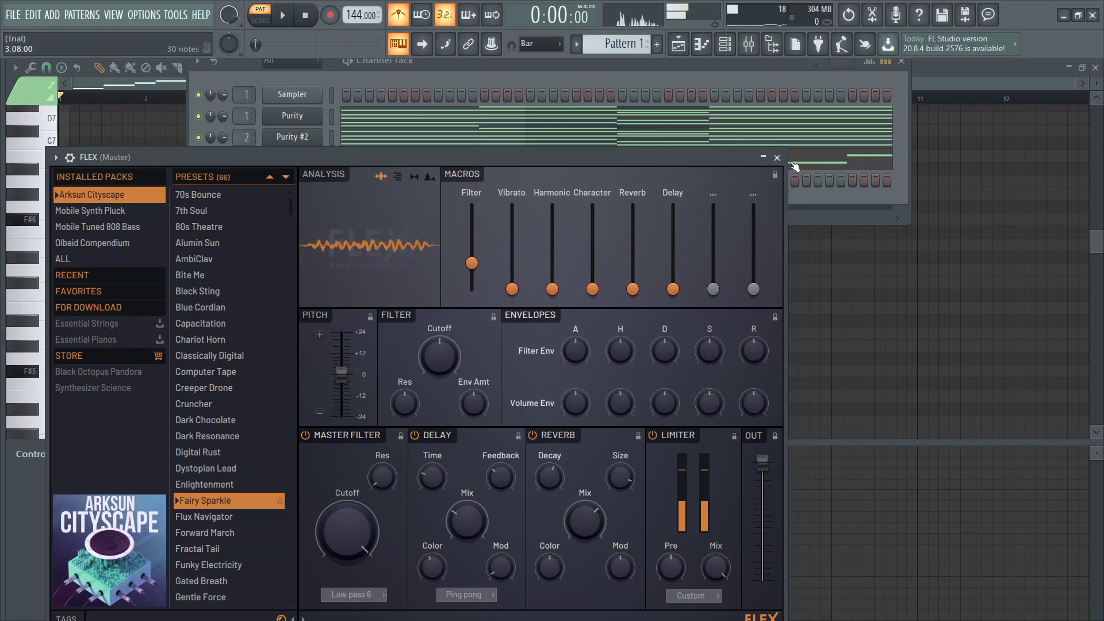
left_click(776, 157)
- Show FLEX in the piano roll and enter a descending C#6, B5, A5, G#5 run starting midway through bar 2
key("F6")
key("space")
left_click(319, 67)
left_click(326, 144)
key("space")
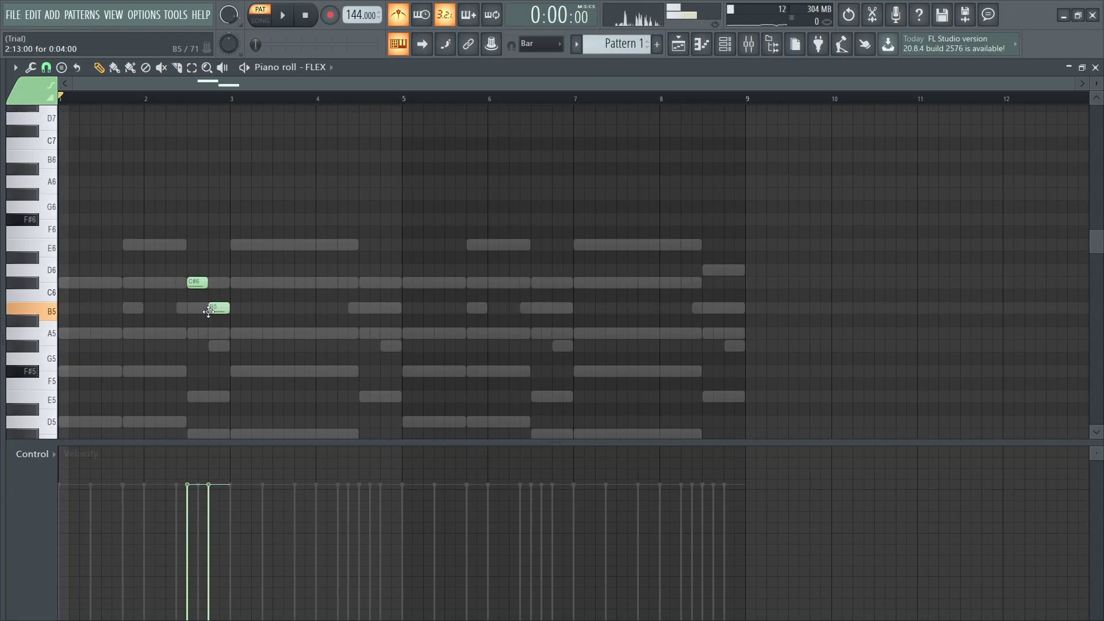
scroll(205, 315, "up", 3, "ctrl")
scroll(237, 330, "up", 1)
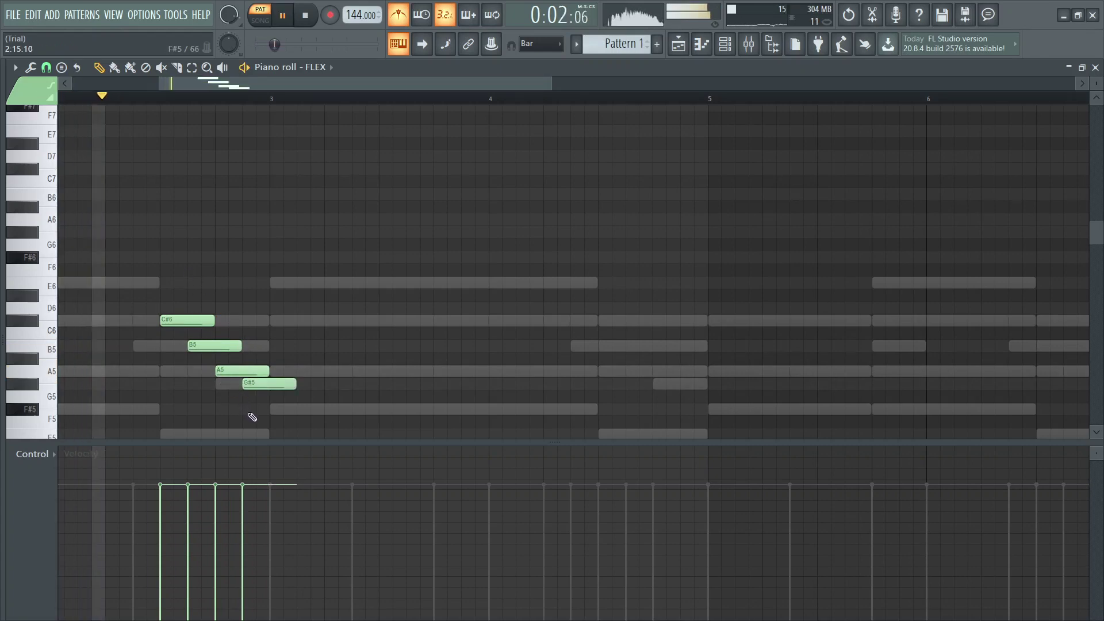
key("space")
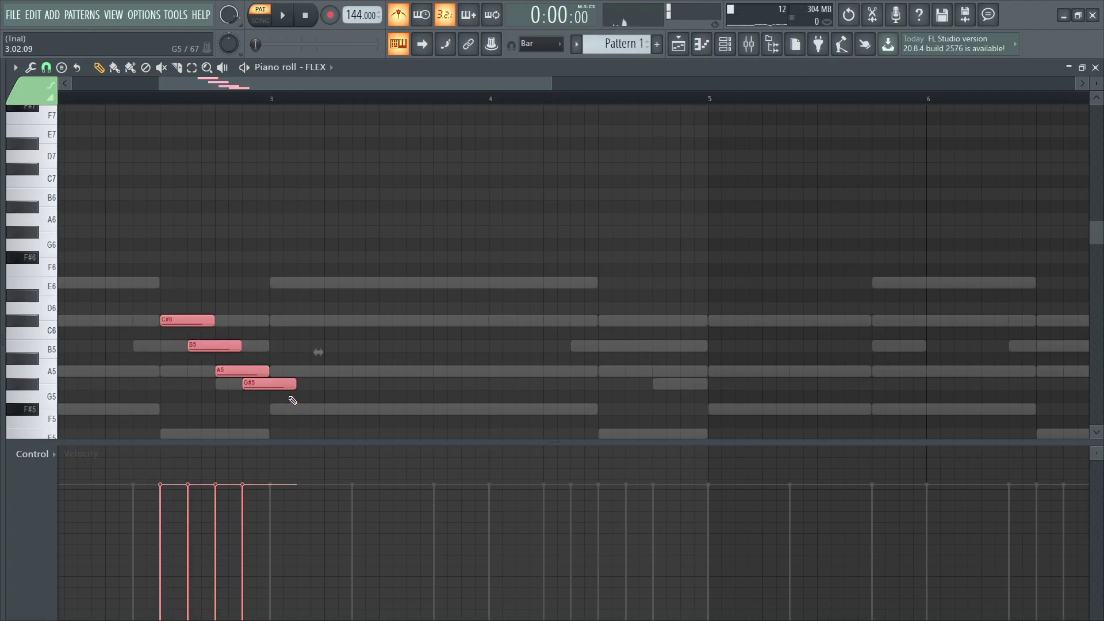
- Shorten the four FLEX notes to two steps each so the run ends at bar 3
key("space")
left_click(280, 410)
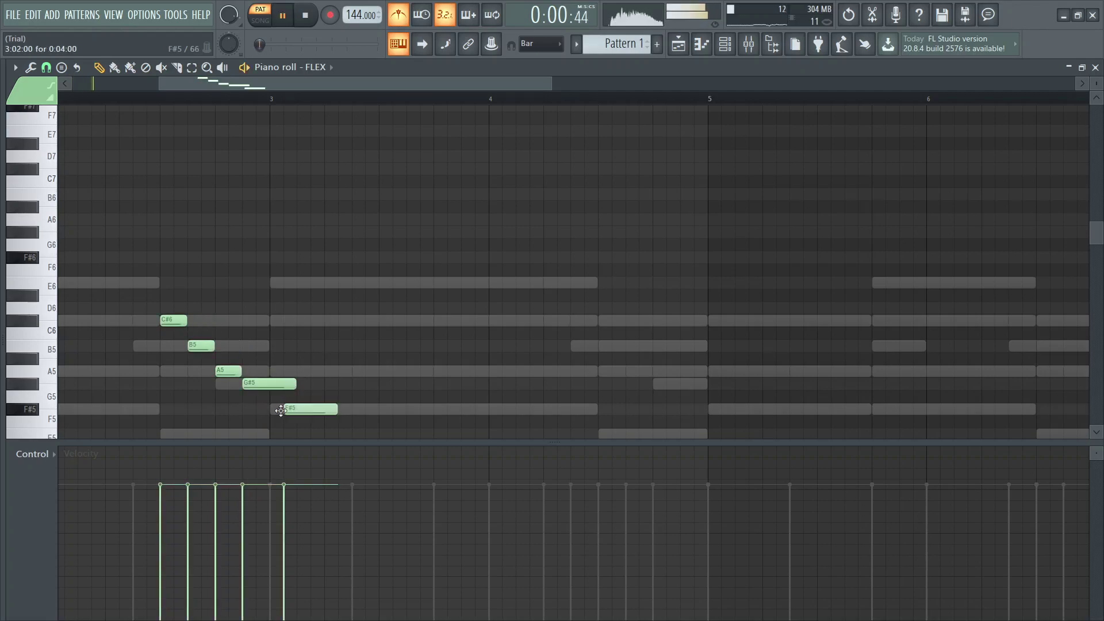
left_click_drag(295, 383, 269, 384)
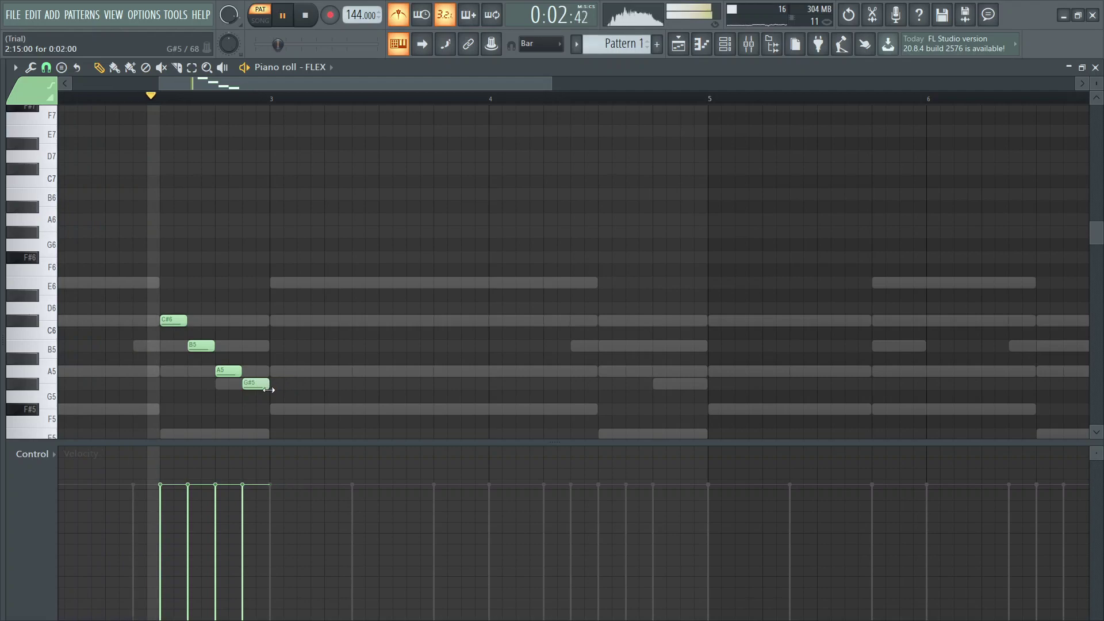
- Mute the Surge channel, look over the FLEX synth's controls, and return to the FLEX piano roll
left_click(726, 50)
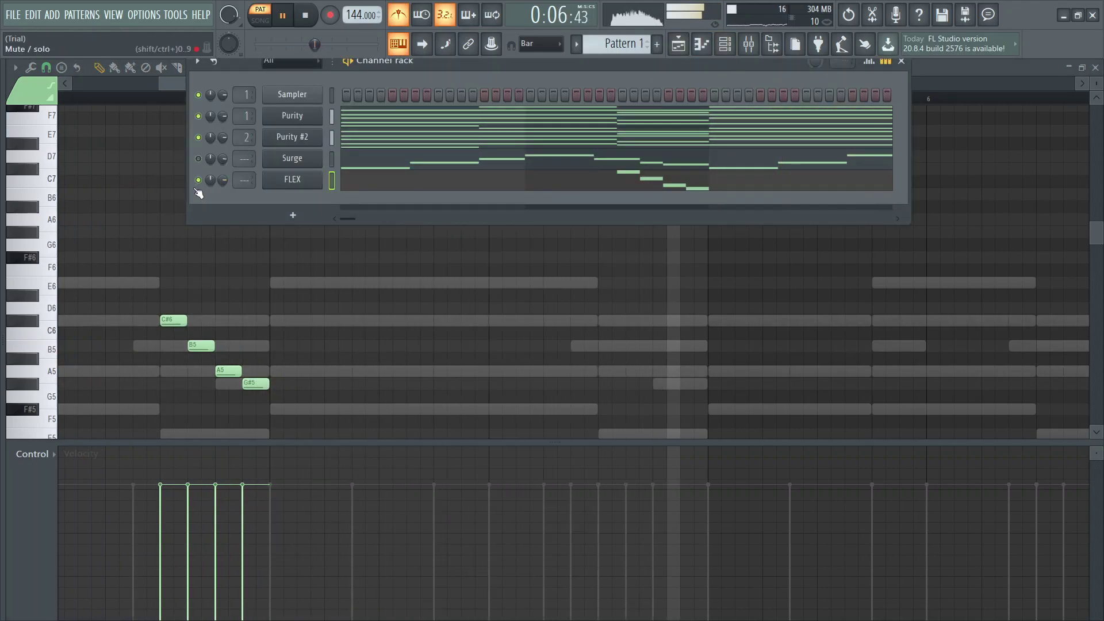
key("space")
left_click(282, 181)
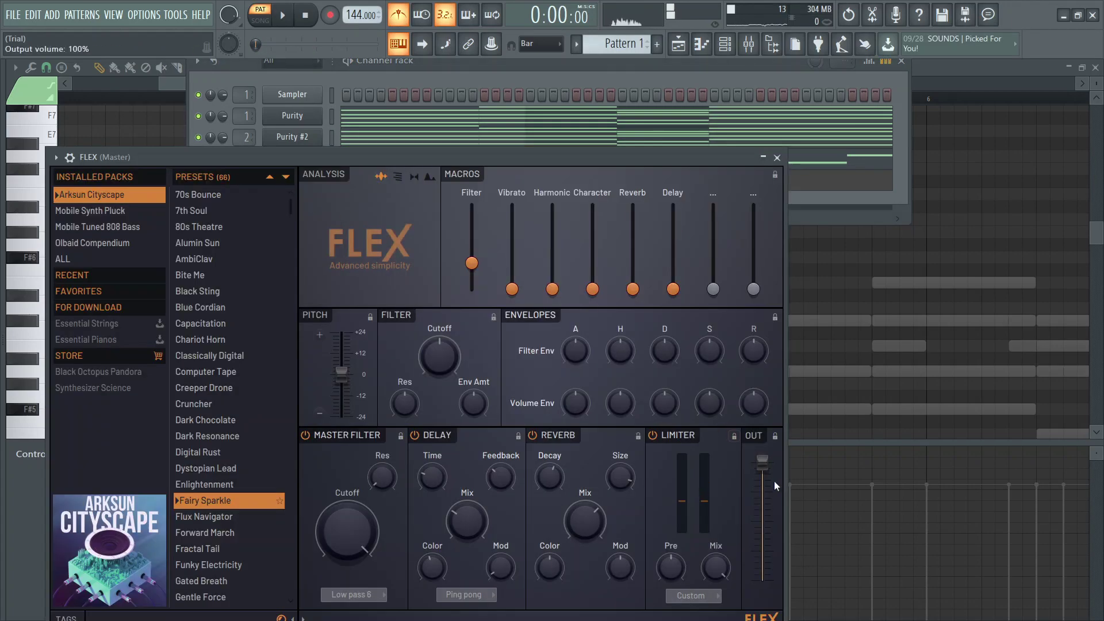
left_click_drag(606, 152, 622, 90)
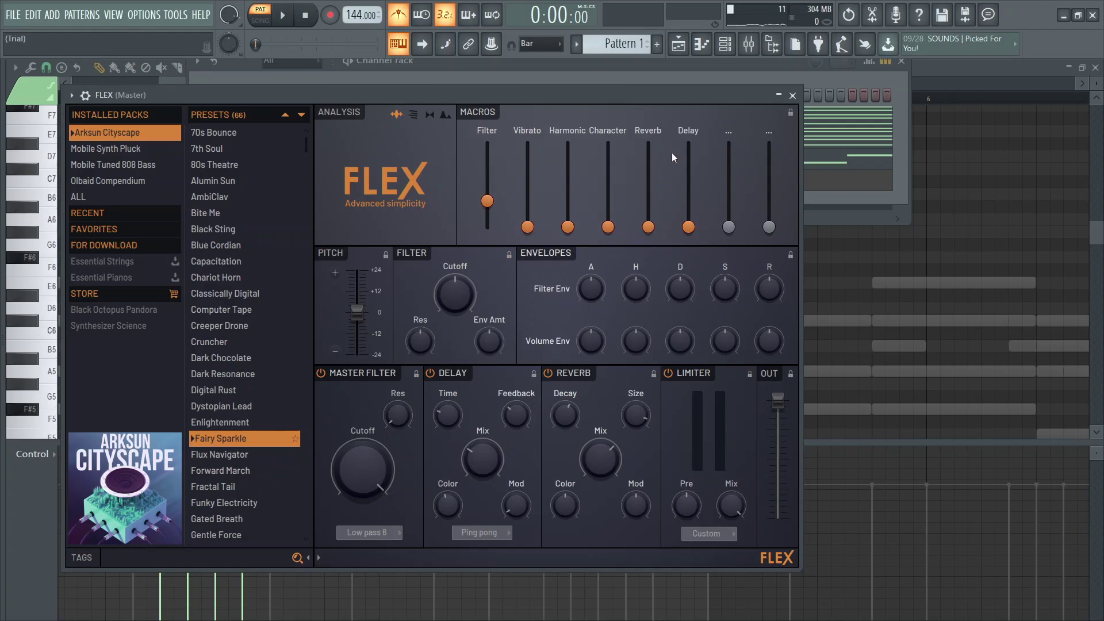
left_click(792, 96)
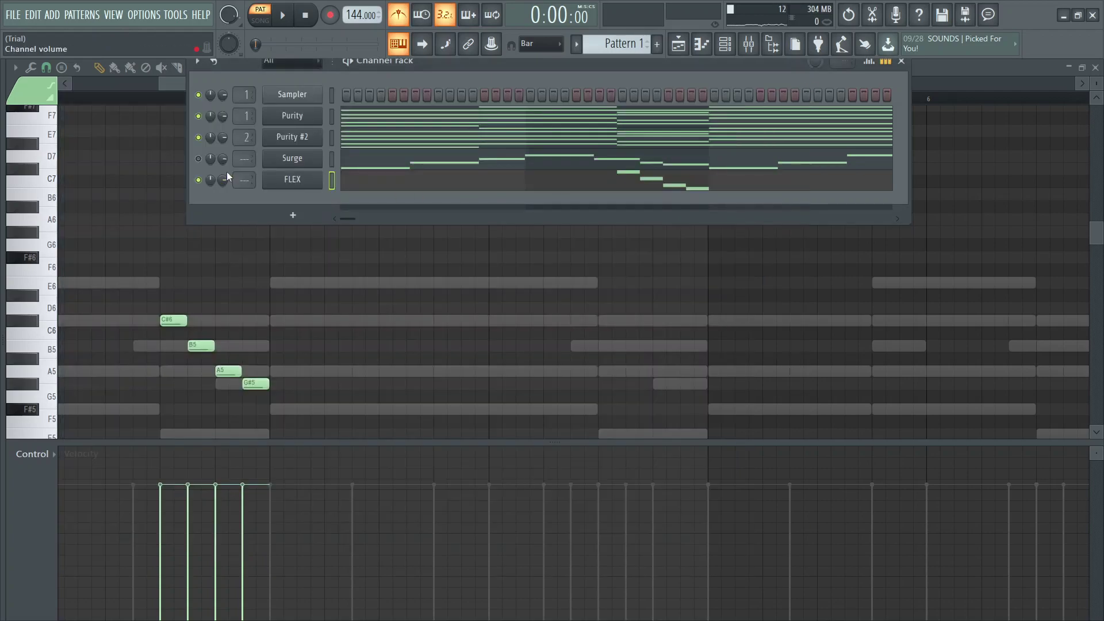
key("F6")
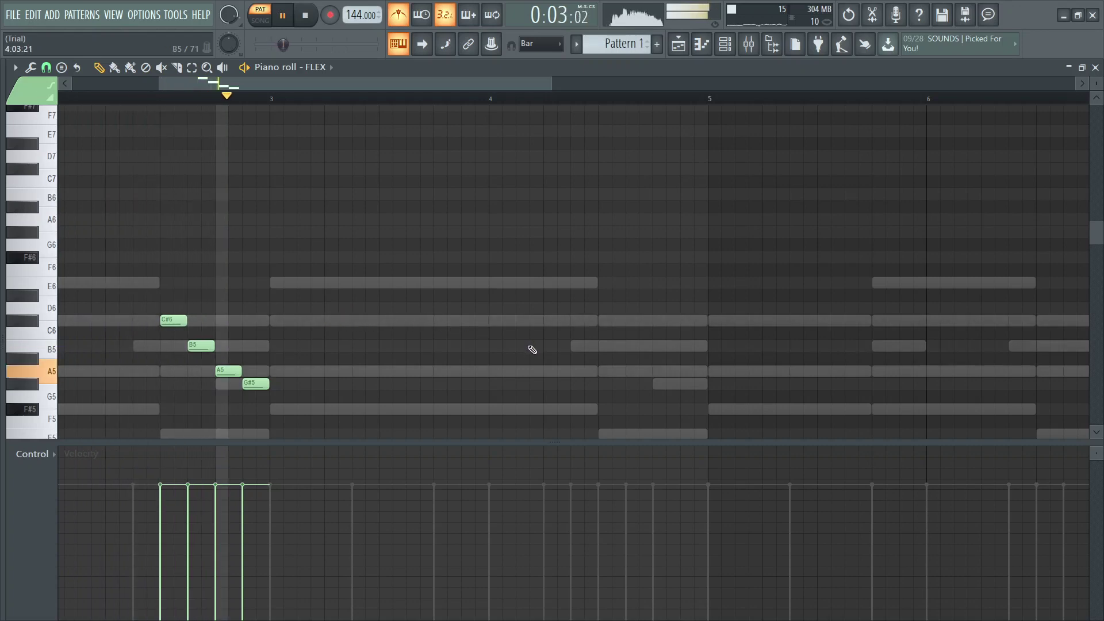
- Add C#6, B5, E6 and C#6 as two-step FLEX notes across the second half of bar 4 and play the part
left_click(610, 321)
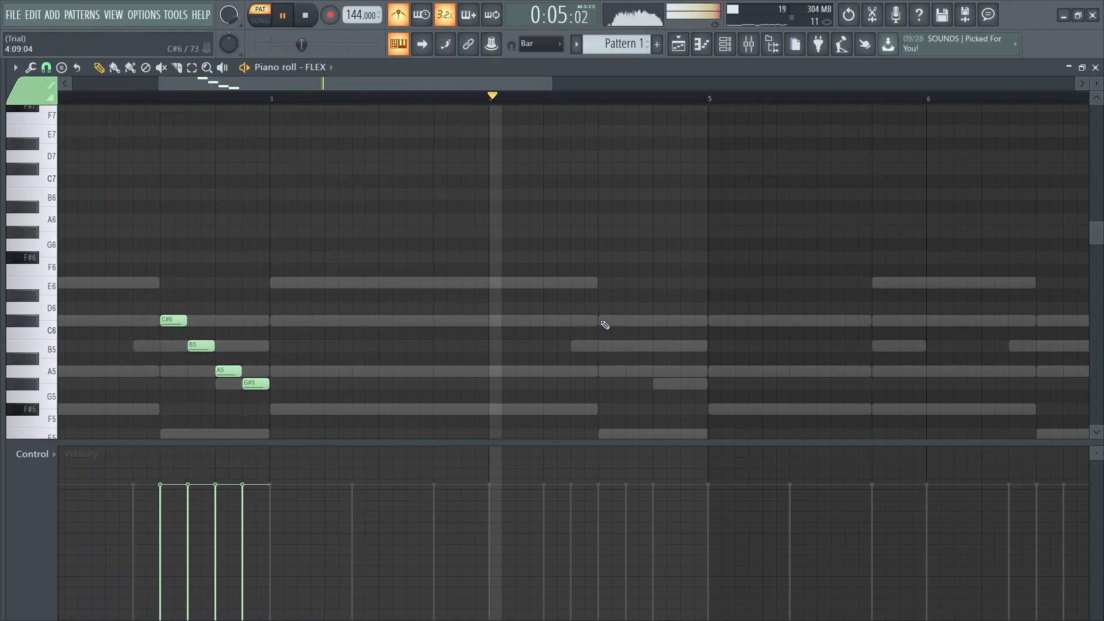
left_click(633, 347)
key("space")
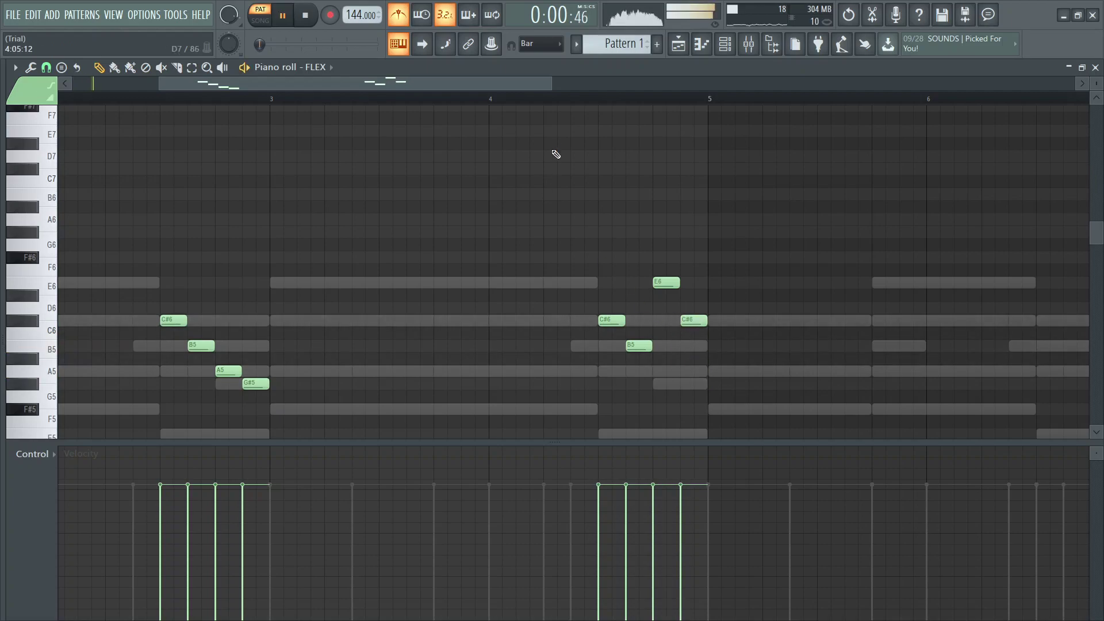
- Select bars 1 to 4 of the FLEX part and duplicate them into bars 5 to 8
scroll(564, 281, "down", 3, "ctrl")
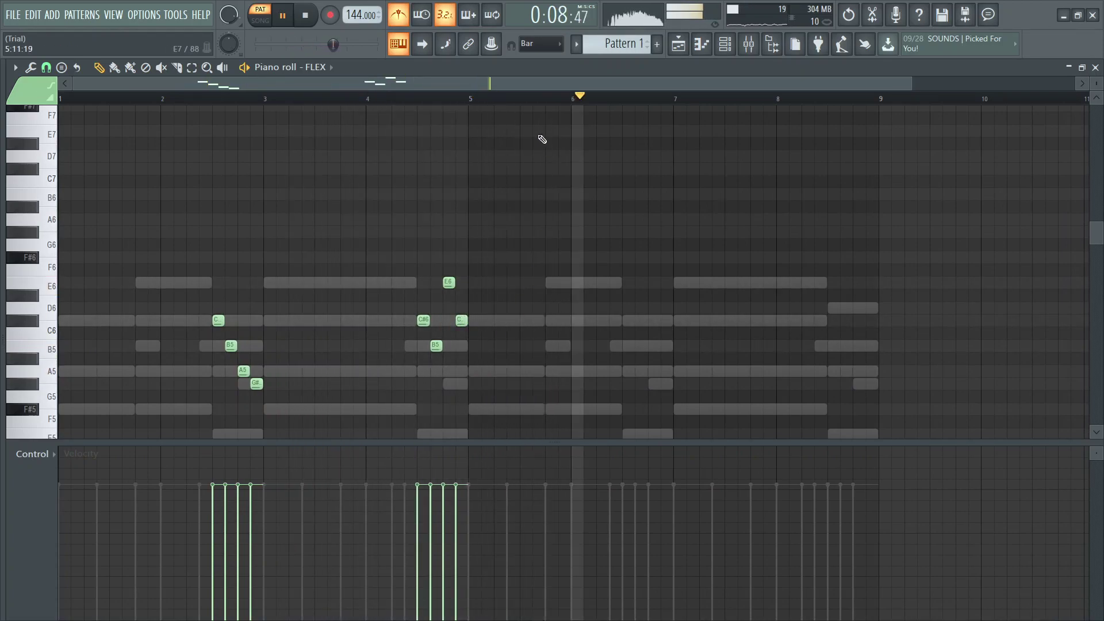
left_click_drag(469, 92, 3, 217)
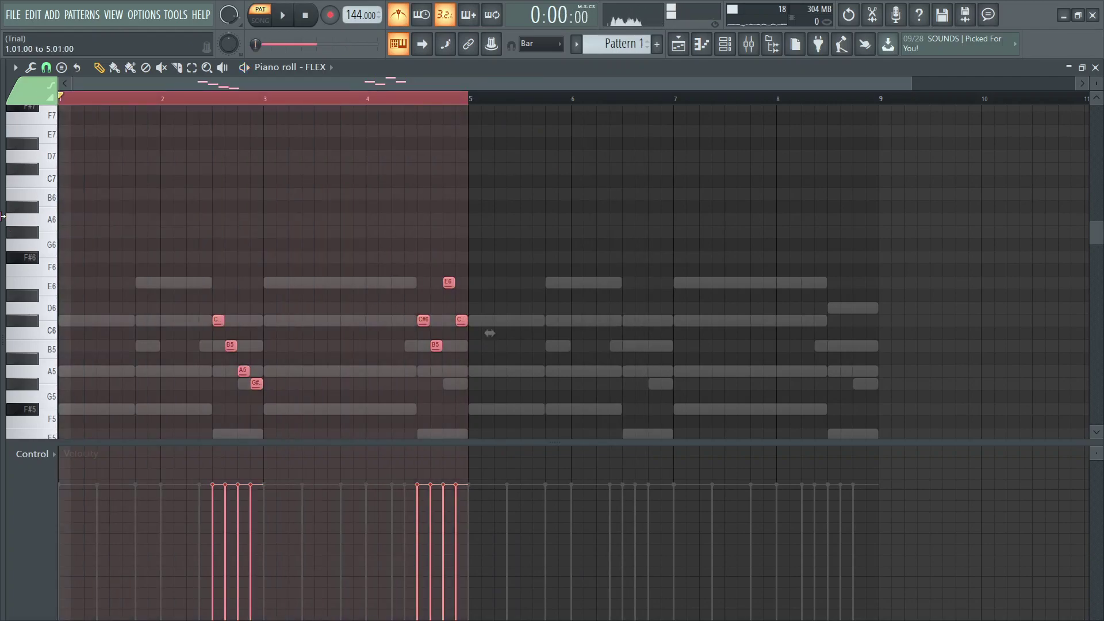
key("ctrl+b")
- In the copied FLEX phrases, replace the G#5 ending bar 6 with E6 and the C#6 ending bar 8 with A5
left_click(630, 98)
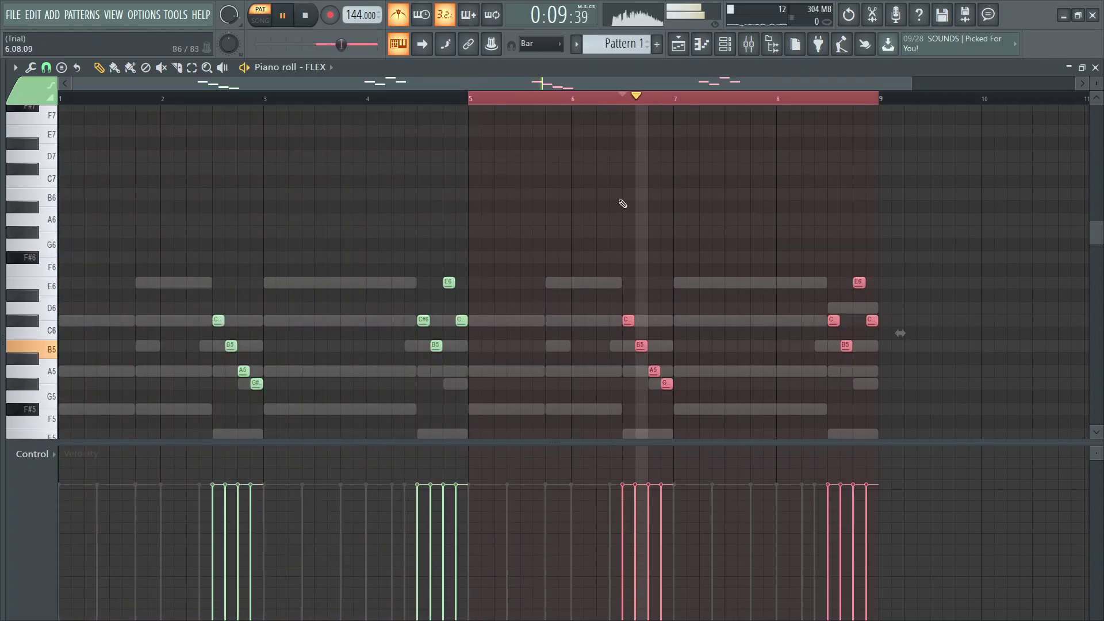
scroll(648, 350, "up", 3)
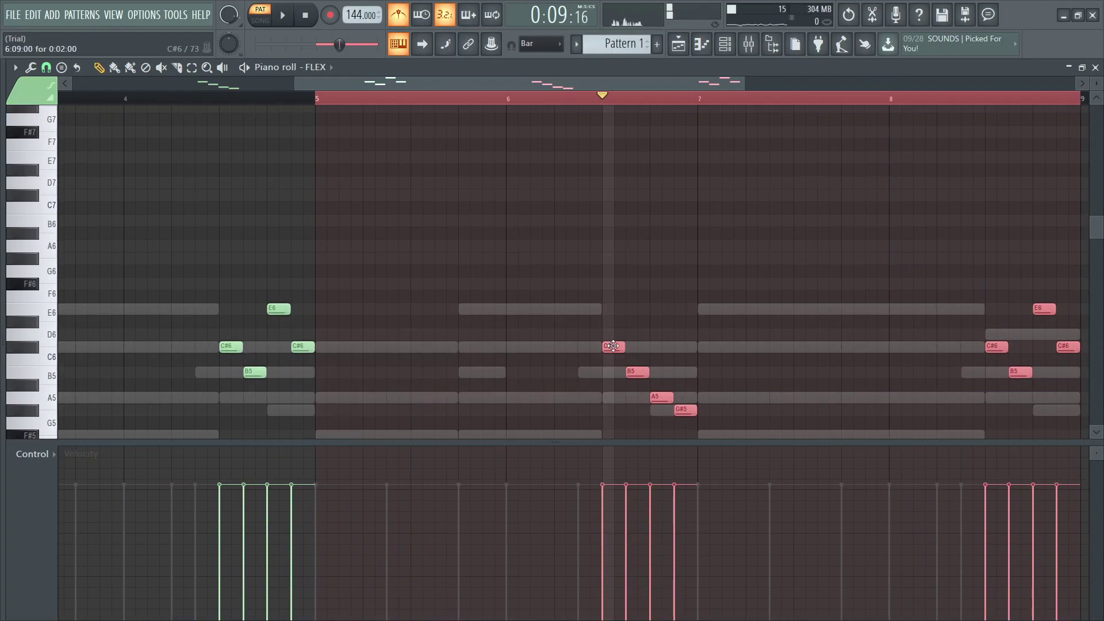
left_click(610, 348)
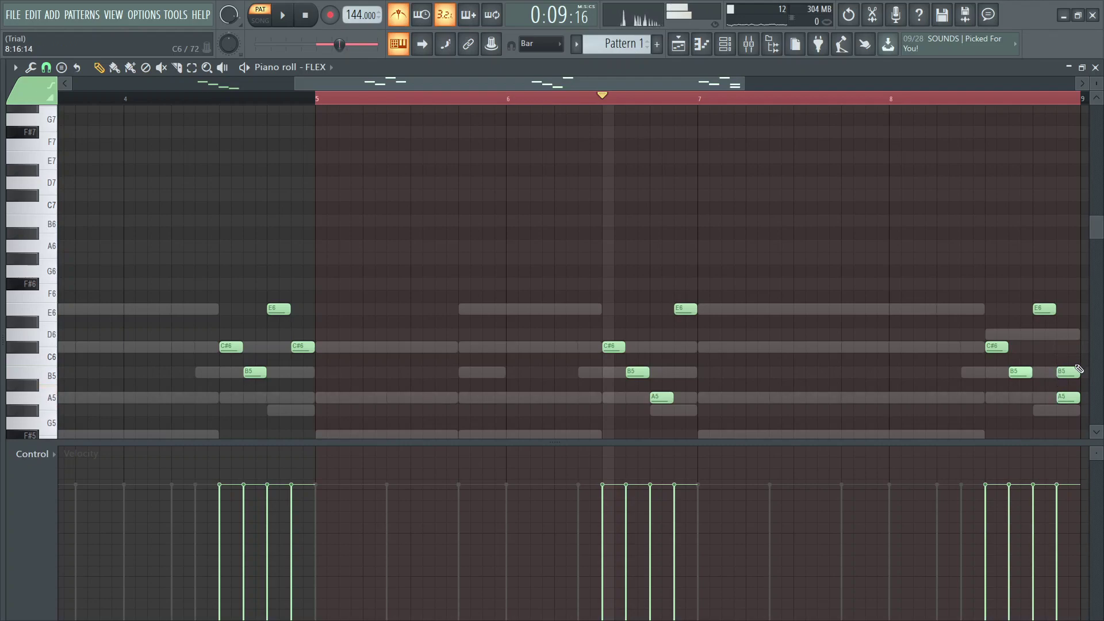
- Place a B5 just before bar 8's closing A5, and shorten that B5 and the preceding E6 to one step each
scroll(1080, 368, "up", 2)
scroll(770, 109, "right", 4)
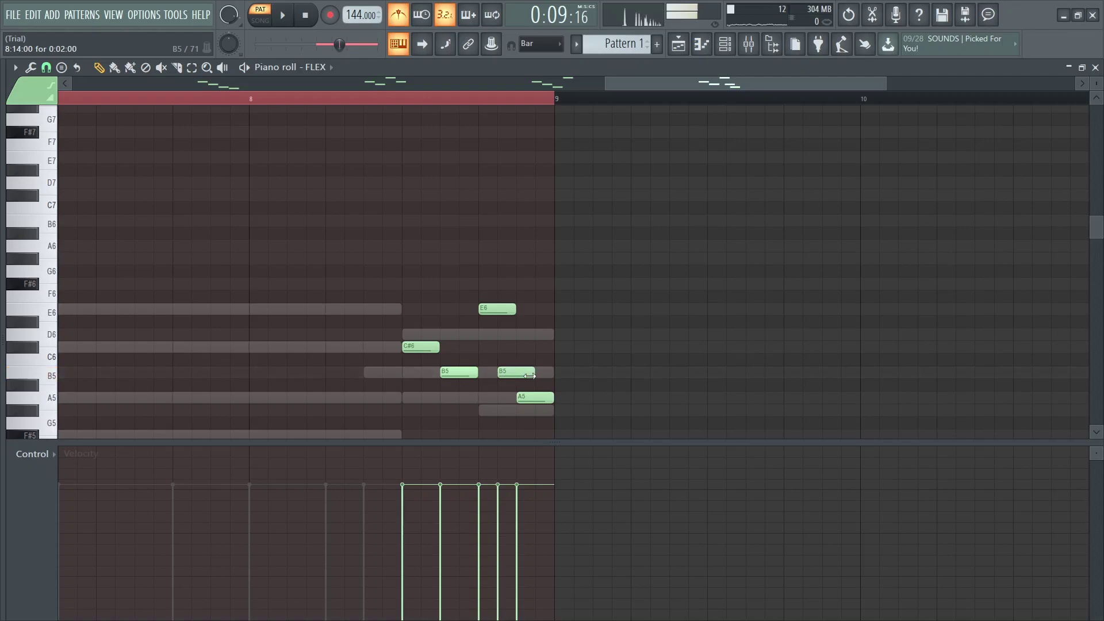
left_click_drag(507, 306, 488, 306)
left_click_drag(546, 397, 527, 399)
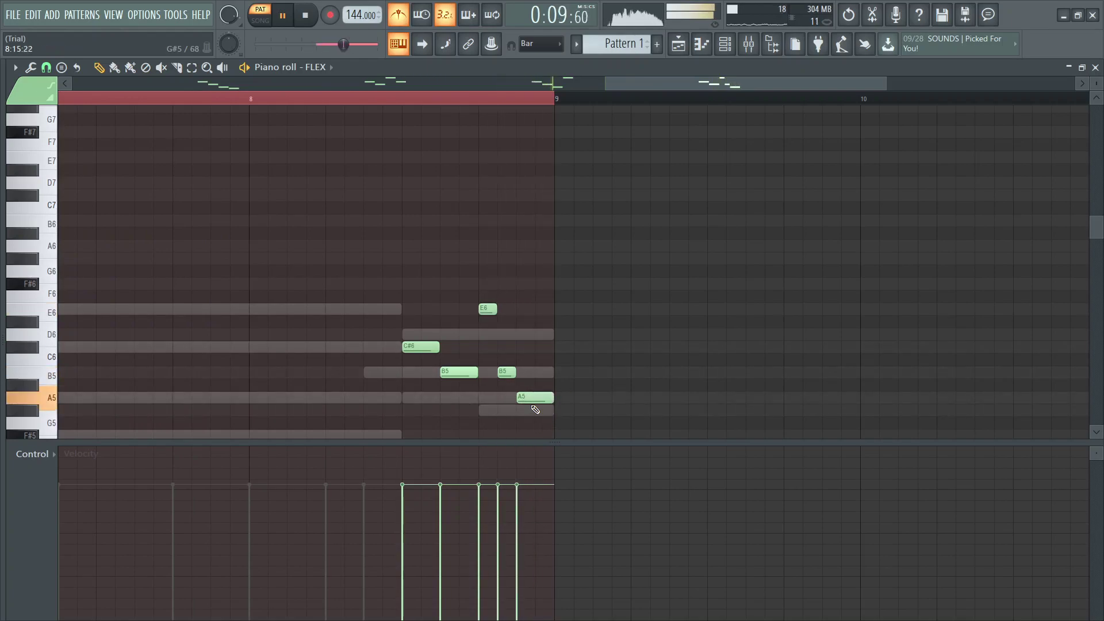
- Extend the time selection over all eight bars and play the complete FLEX part from the start
scroll(320, 303, "down", 5)
key("ctrl+a")
key("space")
key("ctrl+d")
key("space")
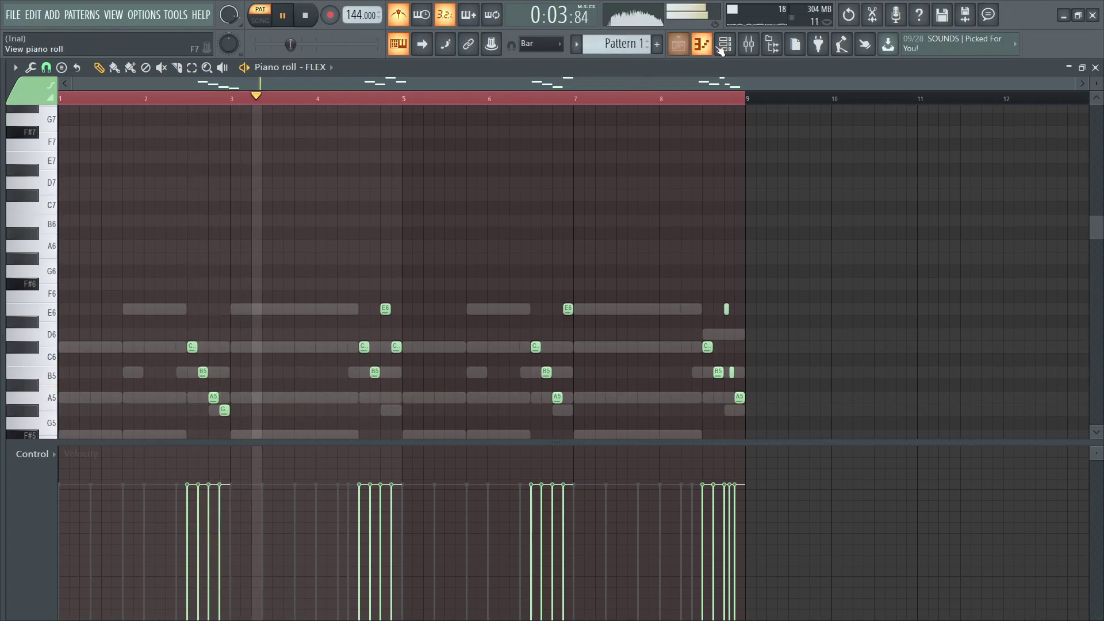
- Unmute the Surge channel and adjust the FLEX channel volume against it
key("F6")
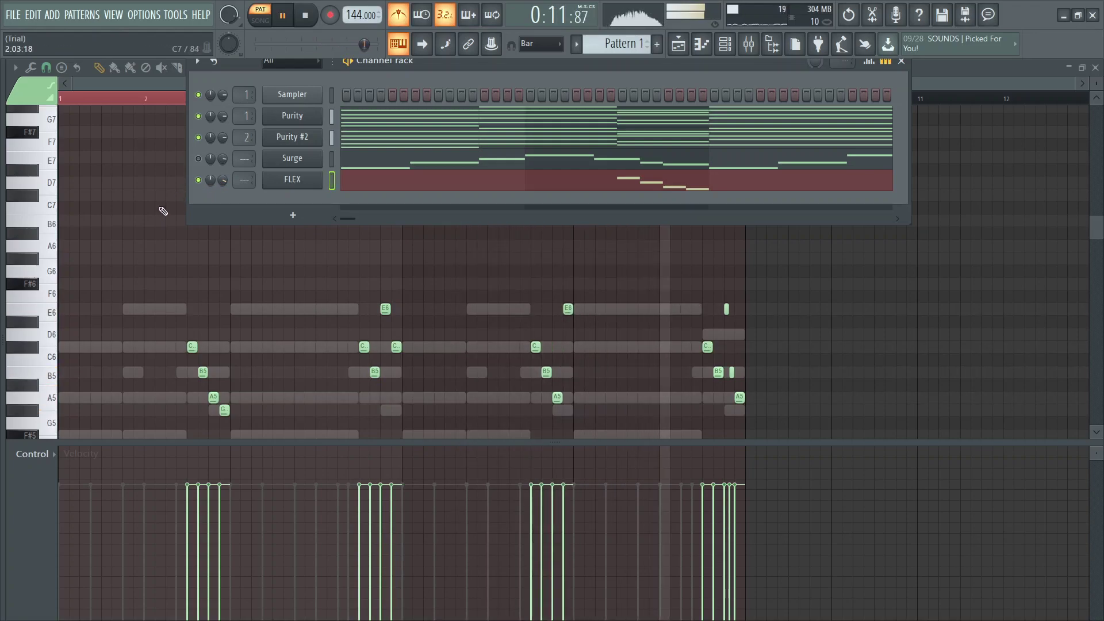
left_click(199, 158)
left_click_drag(222, 180, 223, 174)
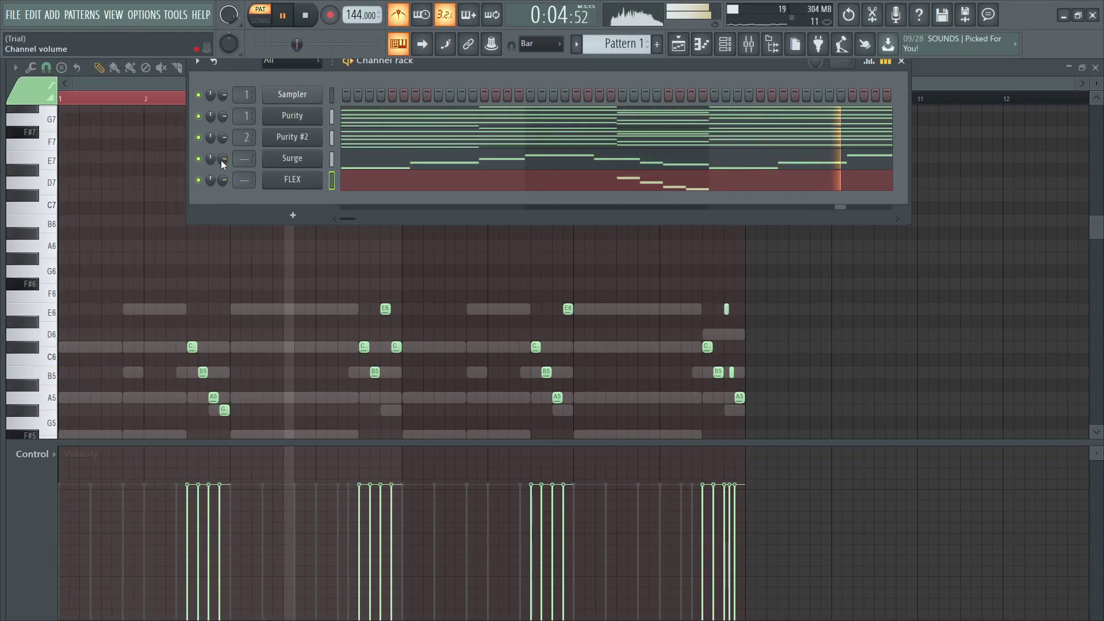
- Route the Surge channel to mixer insert 3, open the mixer, and stop playback
scroll(244, 158, "up", 2)
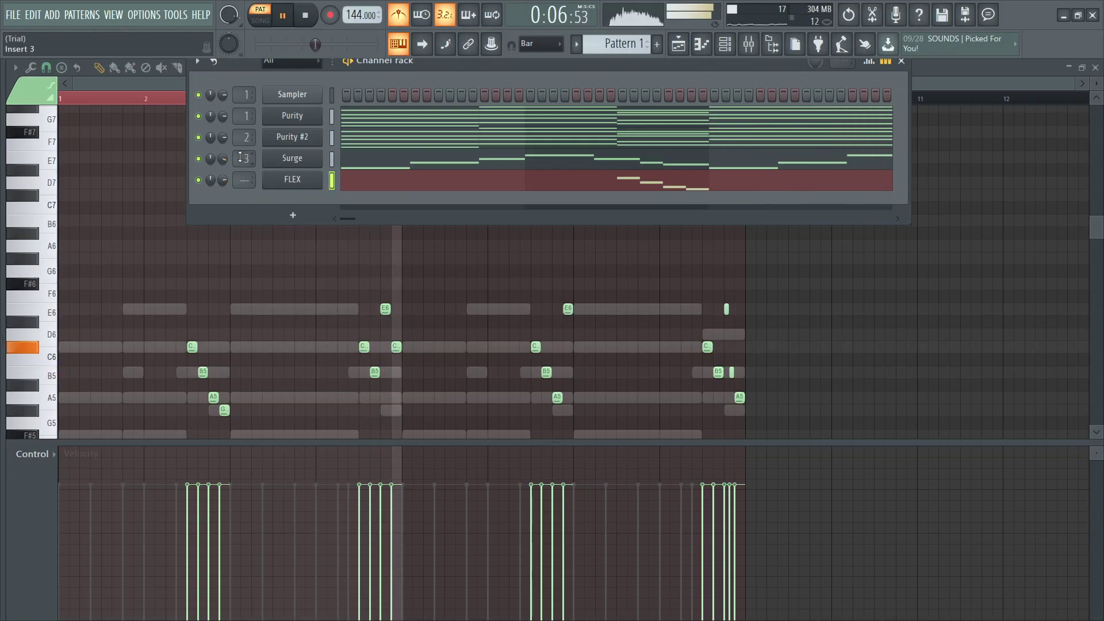
key("F9")
key("space")
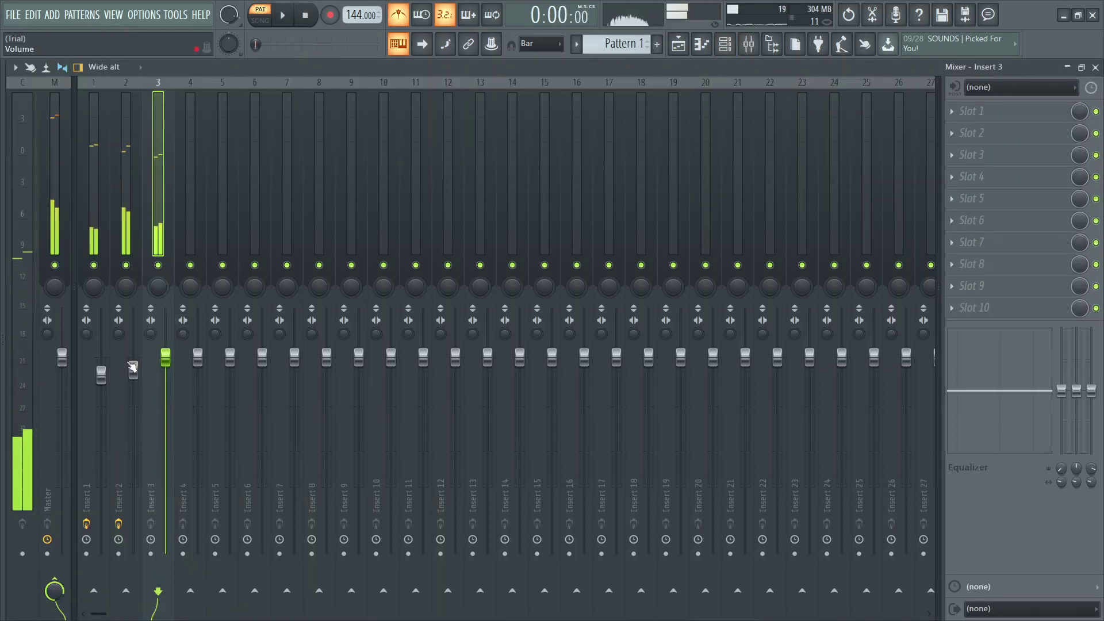
- Lower the volume faders of inserts 1 and 2 to balance the chord layers during playback
left_click_drag(107, 380, 138, 388)
key("space")
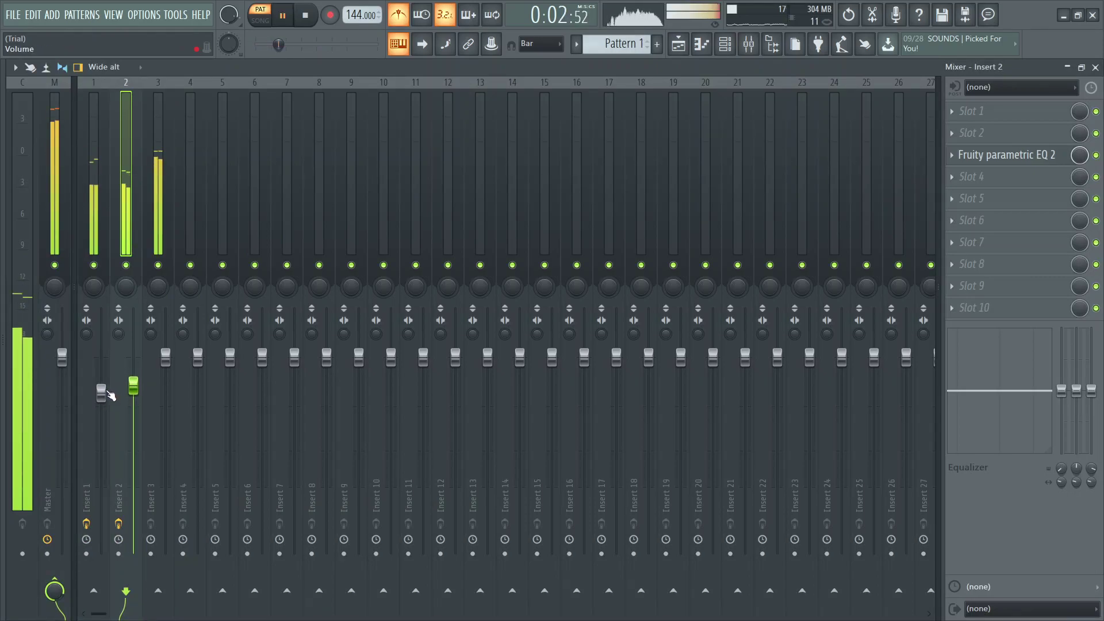
- Add Fruity Limiter to slot 10 of the Master track and restart playback
left_click(52, 185)
key("space")
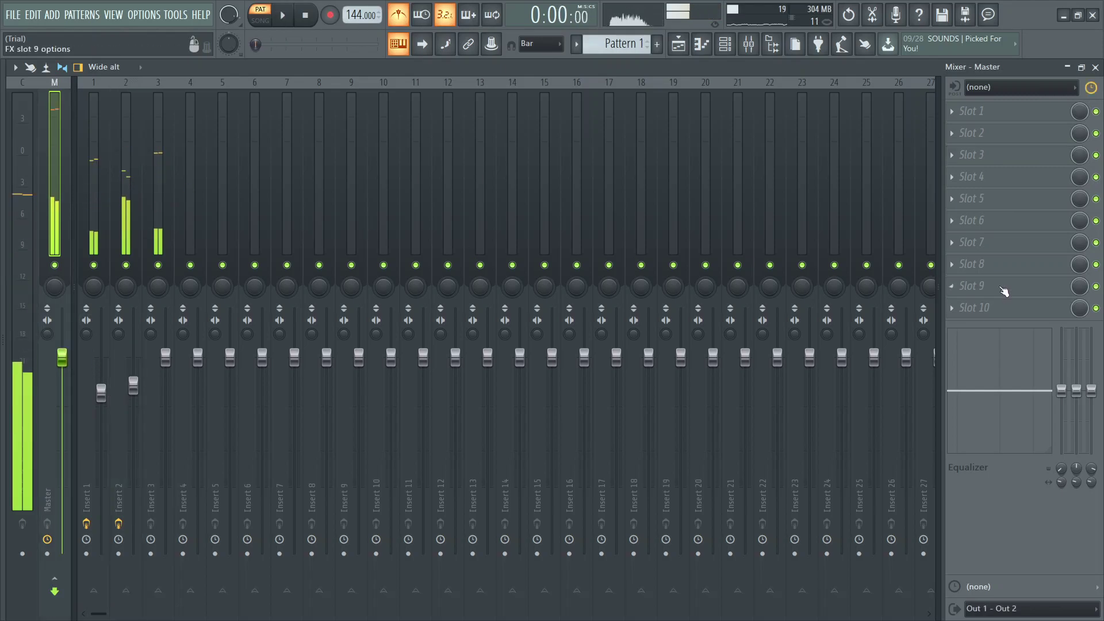
left_click(1002, 308)
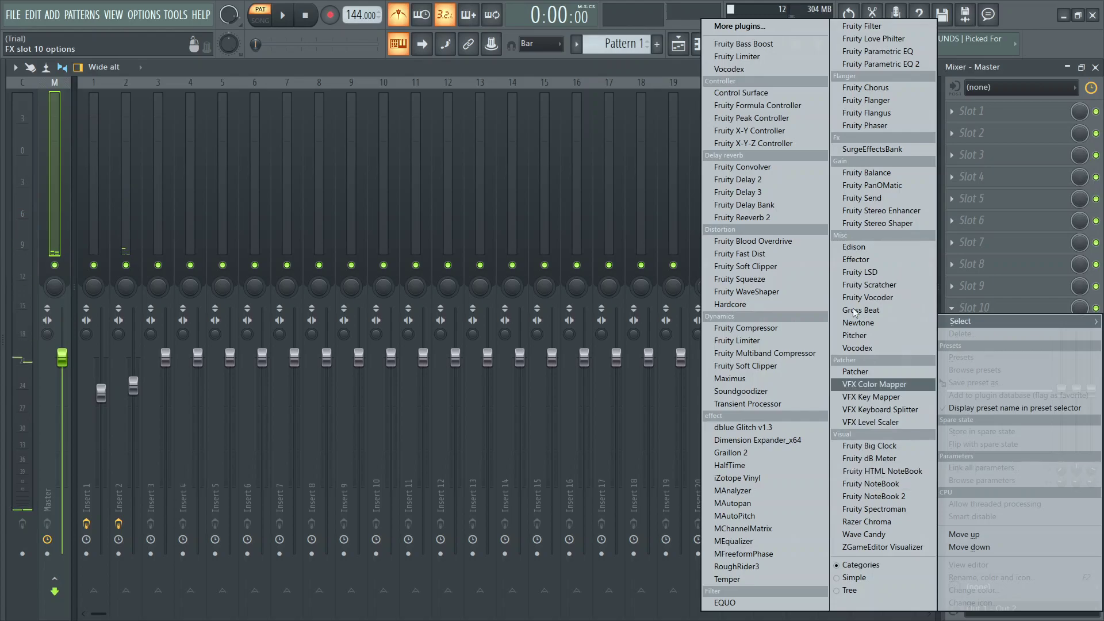
left_click(737, 56)
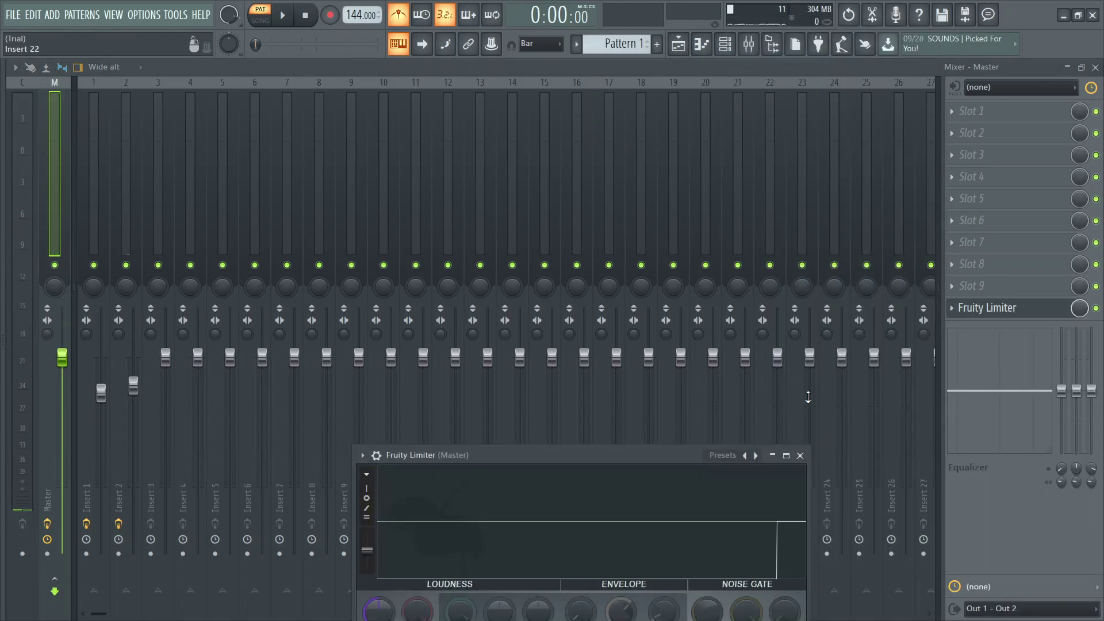
left_click(800, 460)
key("space")
- Add Fruity parametric EQ 2 to insert 3's slot 3, rolling off the lows and highs and slightly boosting band 5
left_click(157, 207)
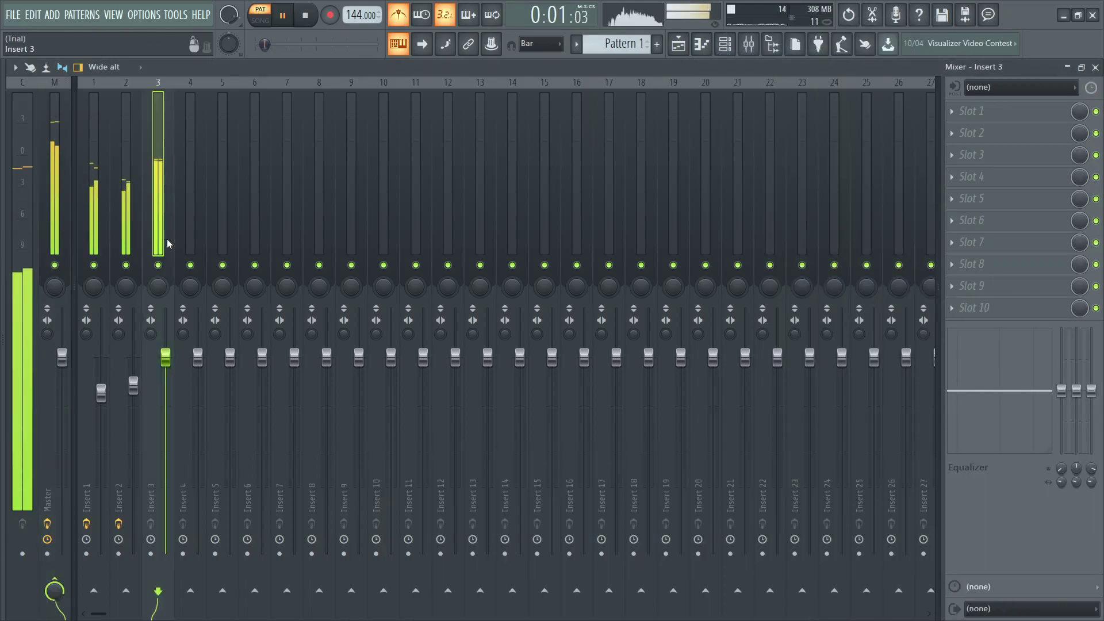
left_click(957, 156)
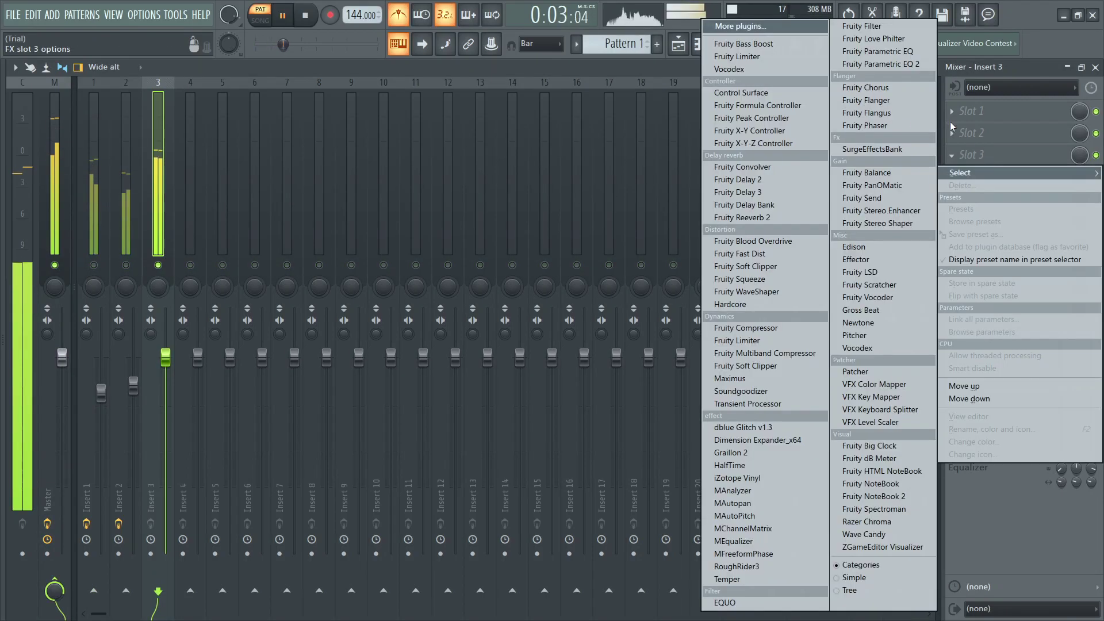
left_click(860, 65)
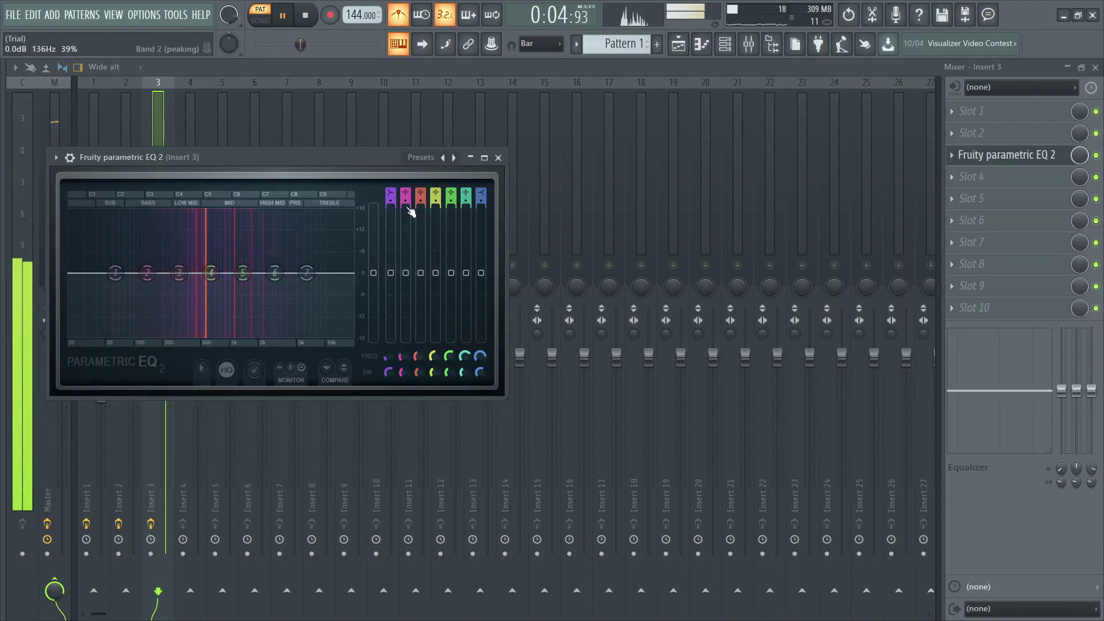
left_click_drag(115, 272, 165, 335)
left_click_drag(243, 273, 311, 336)
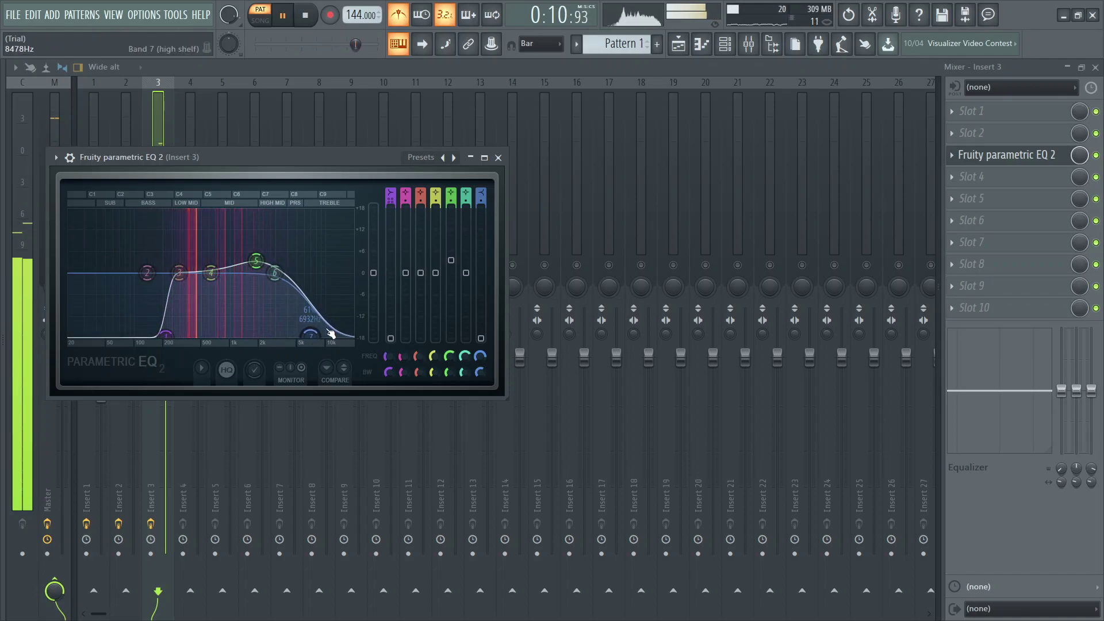
left_click(498, 157)
- Add Fruity Reeverb 2 to insert 3's slot 1 and adjust its early reflections, room size and wet level
left_click(1013, 112)
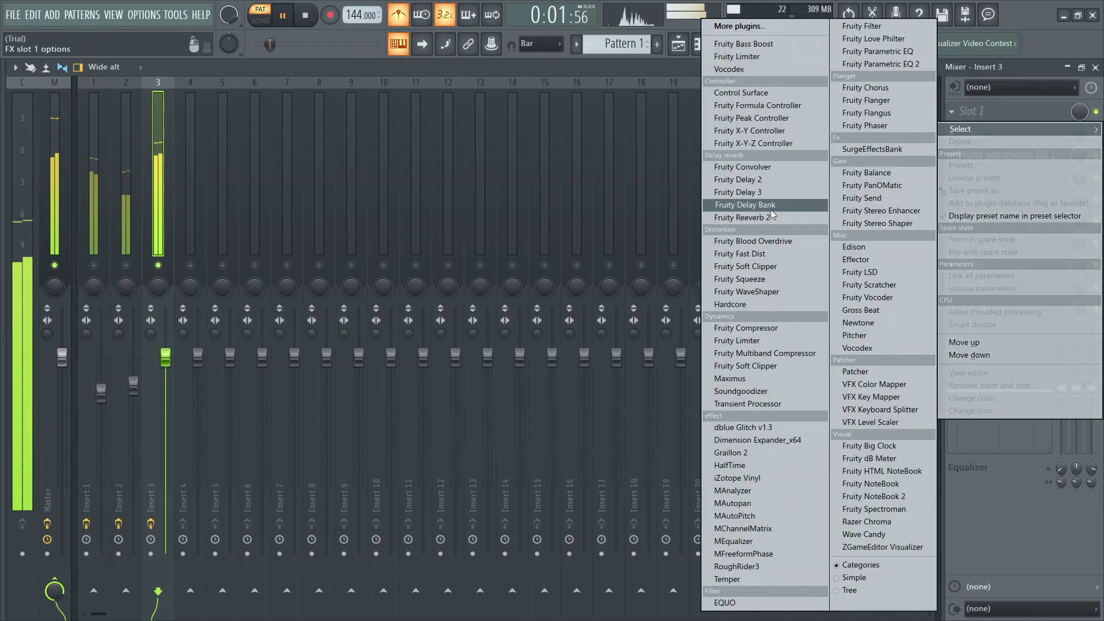
left_click(738, 217)
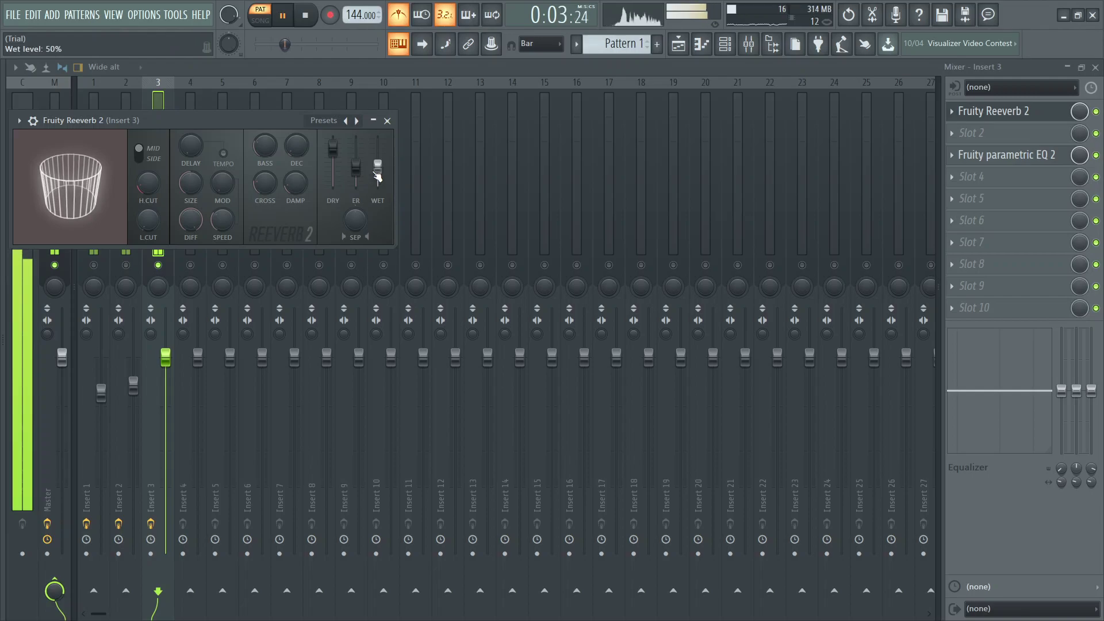
left_click_drag(356, 166, 356, 163)
left_click_drag(190, 183, 190, 172)
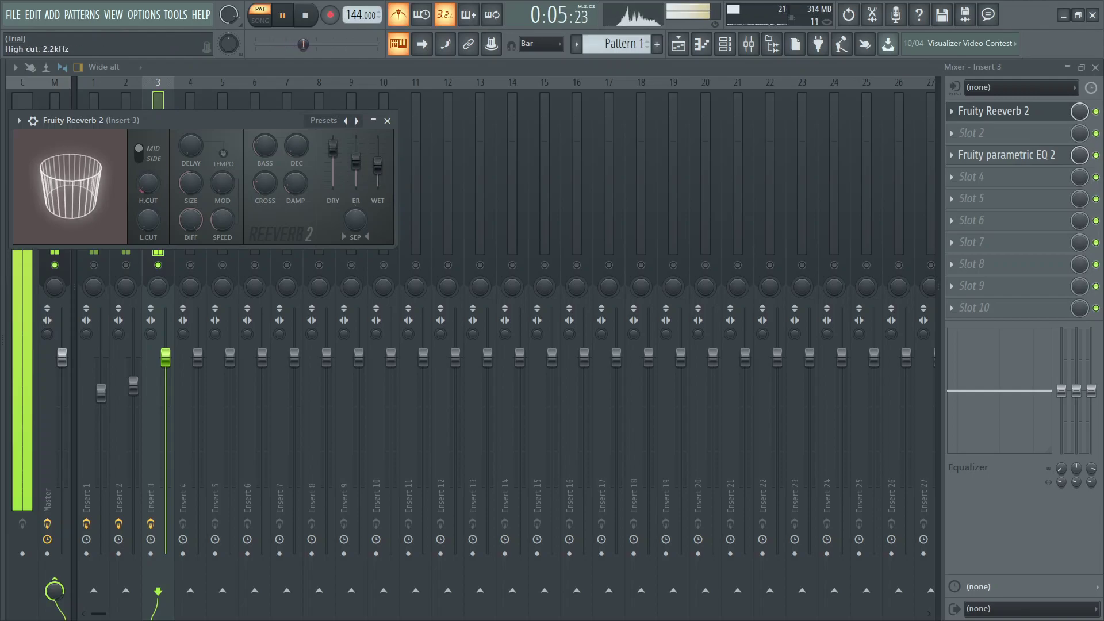
left_click_drag(190, 220, 191, 207)
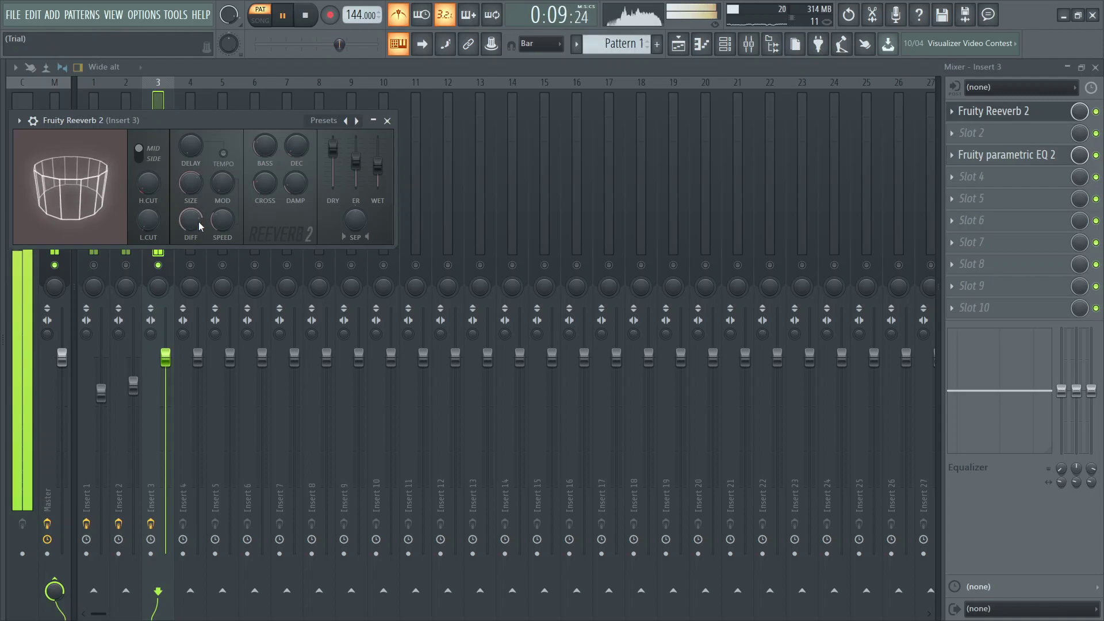
left_click_drag(378, 168, 382, 171)
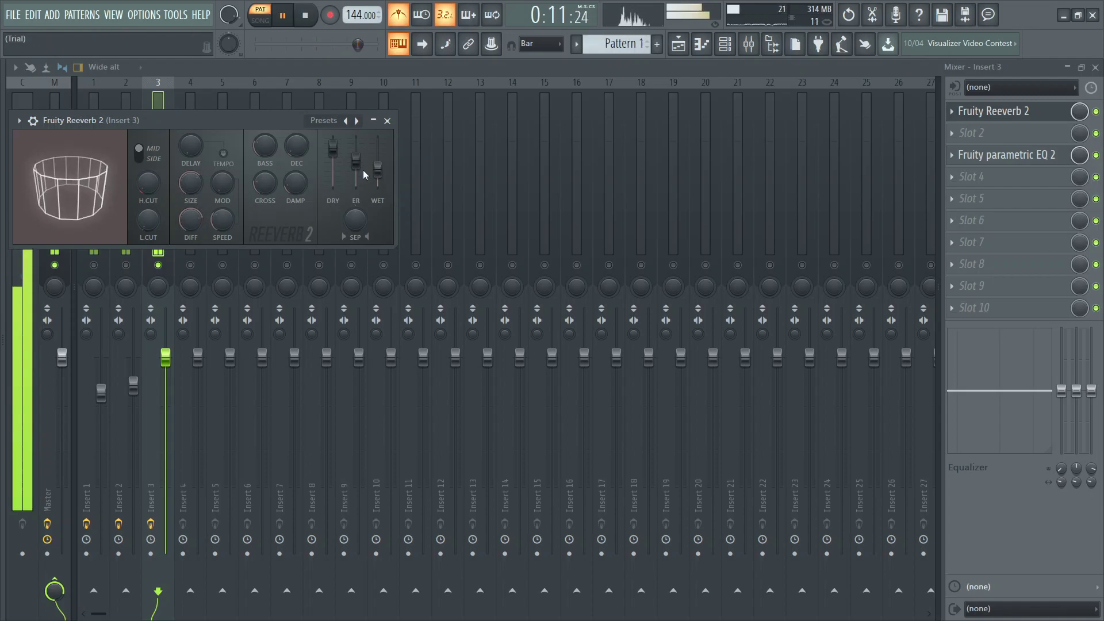
- Lower insert 3's fader to about -2.3 dB and unsolo the track to hear it in the full mix
left_click(995, 140)
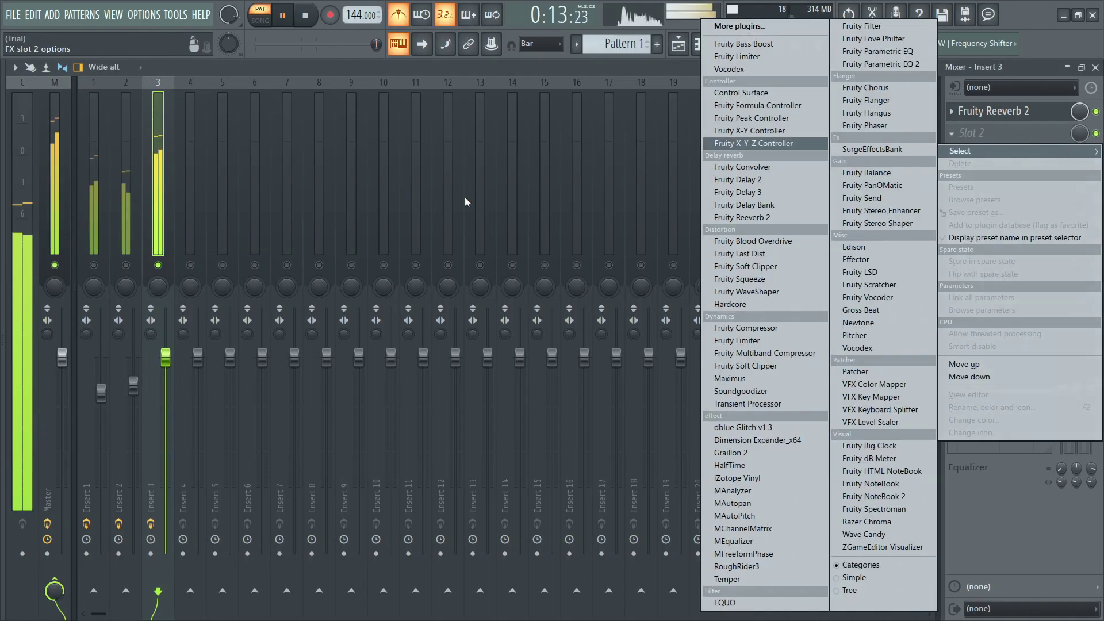
left_click(165, 266)
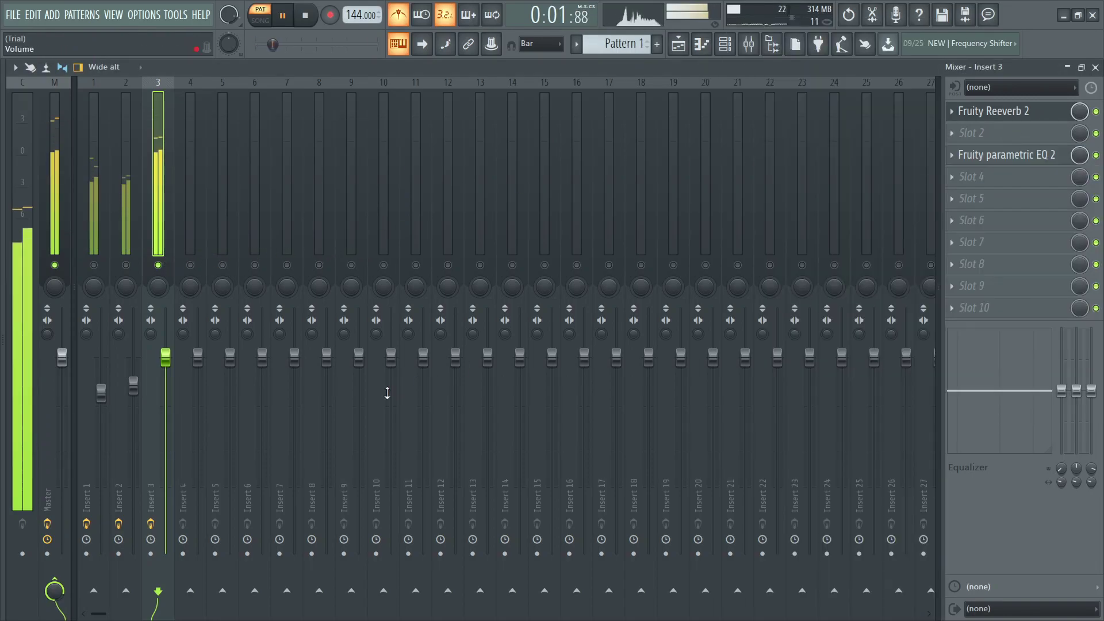
left_click_drag(167, 377, 167, 384)
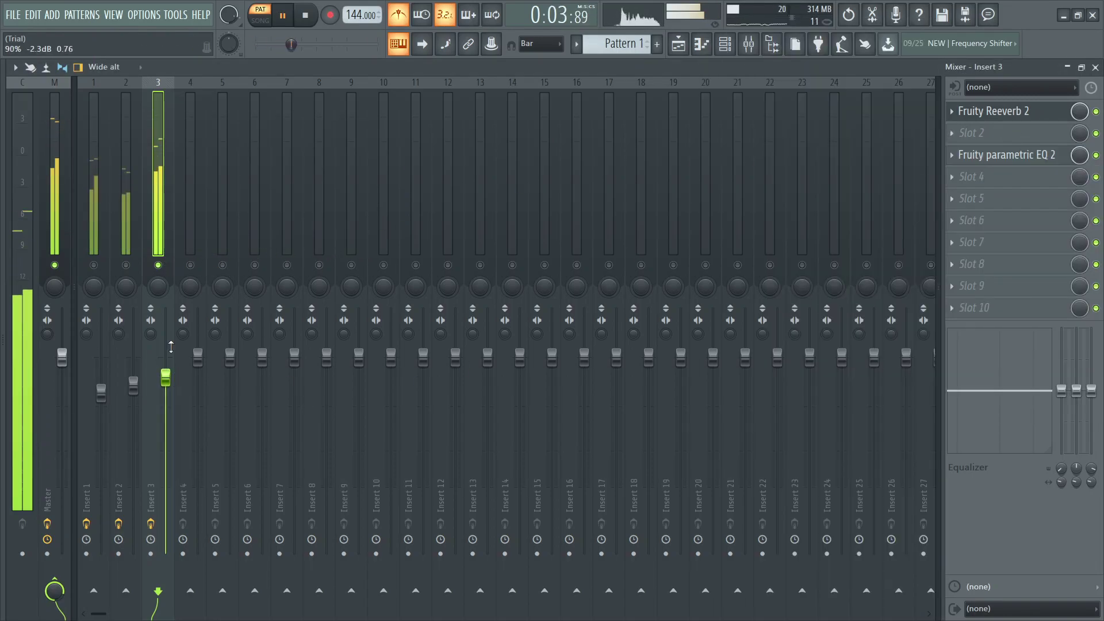
left_click(166, 276, "ctrl")
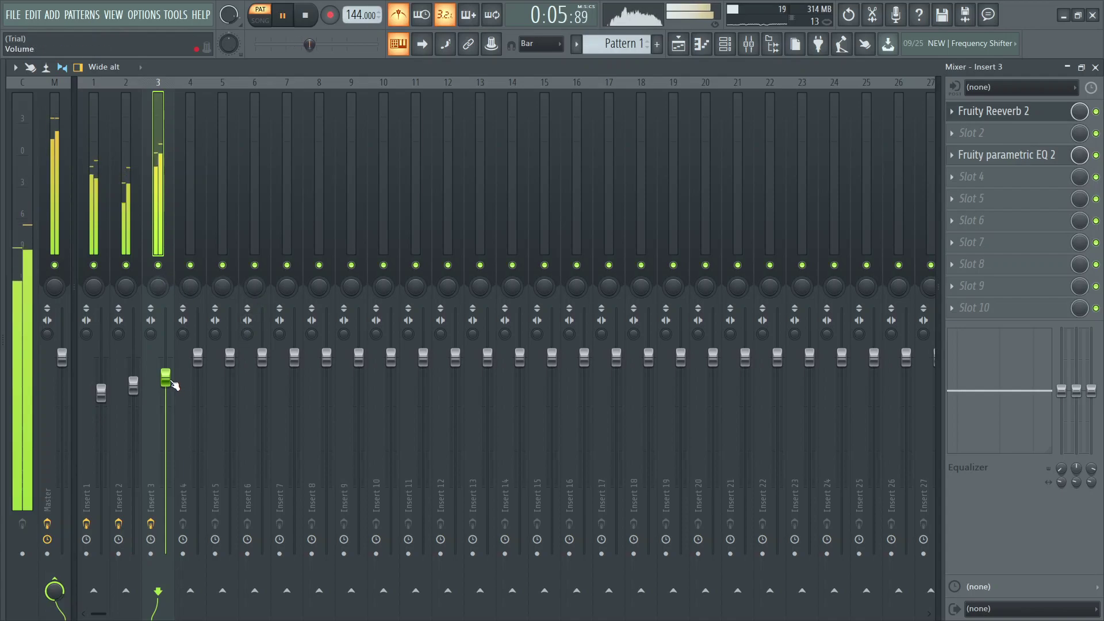
- Reset bands 5 and 6 of insert 3's parametric EQ and slightly boost band 3 around 307 Hz
left_click(1045, 157)
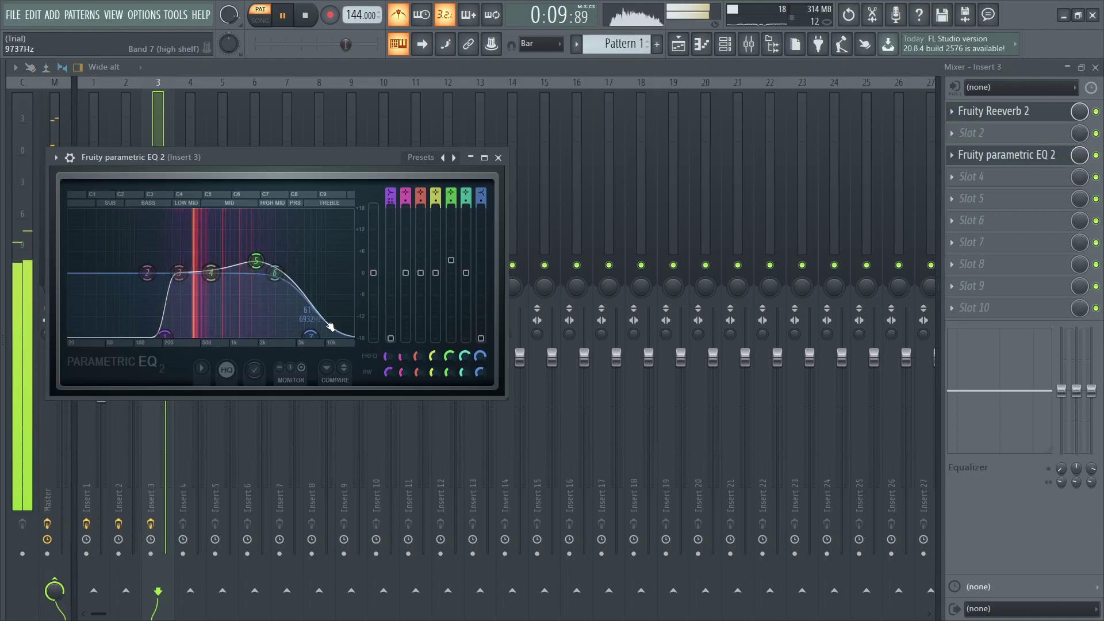
right_click(275, 273)
left_click(314, 299)
right_click(256, 261)
left_click(279, 278)
left_click_drag(178, 273, 178, 263)
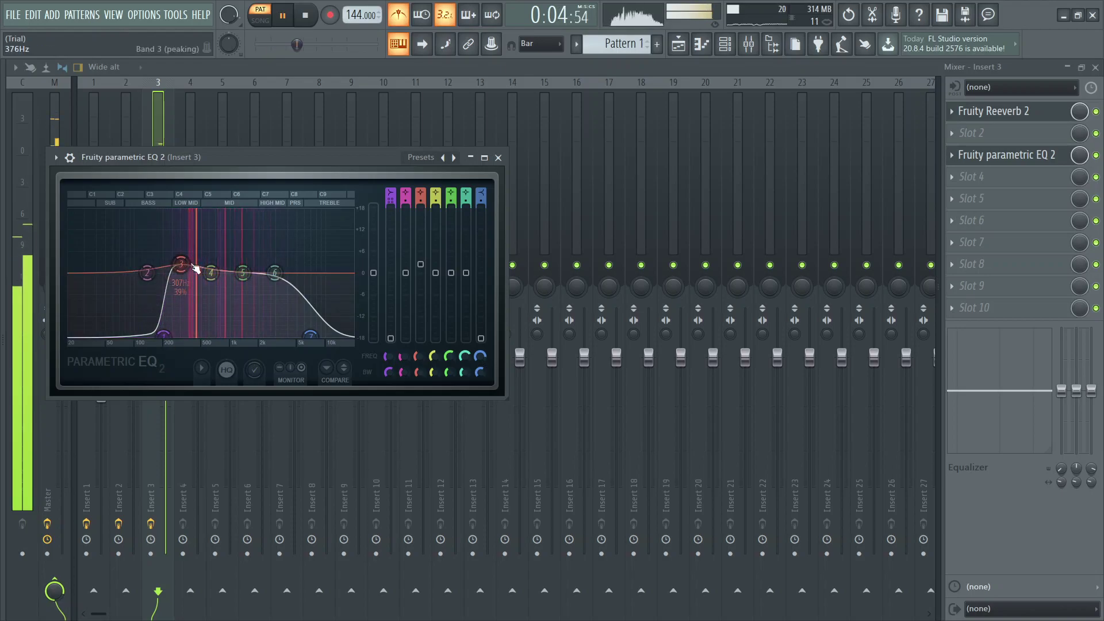
left_click(497, 158)
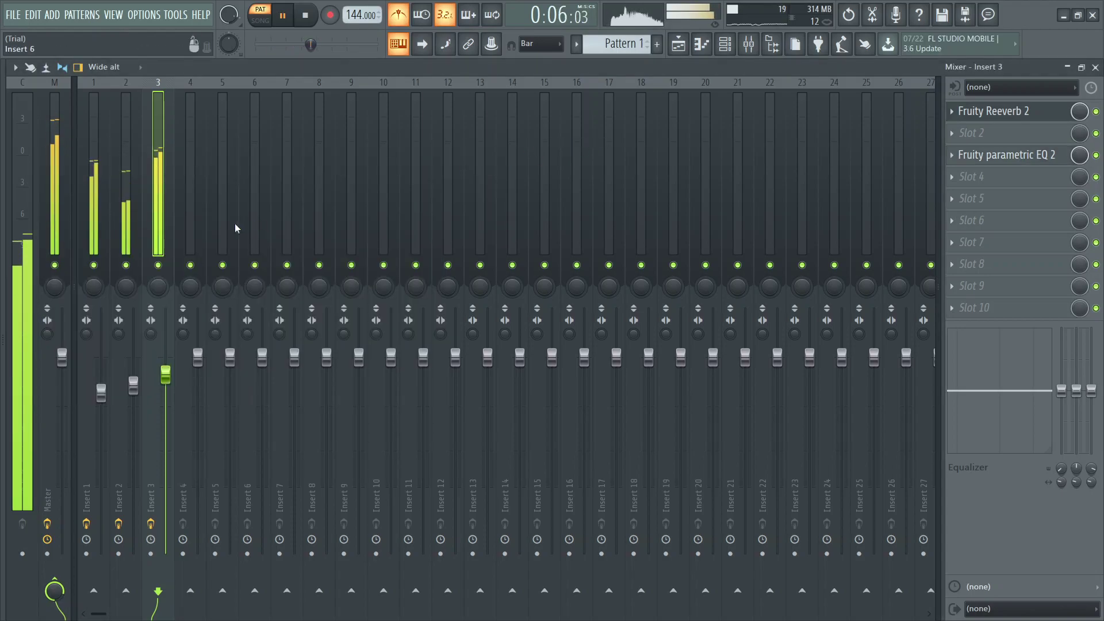
- Solo insert 3 and stop playback
right_click(158, 265)
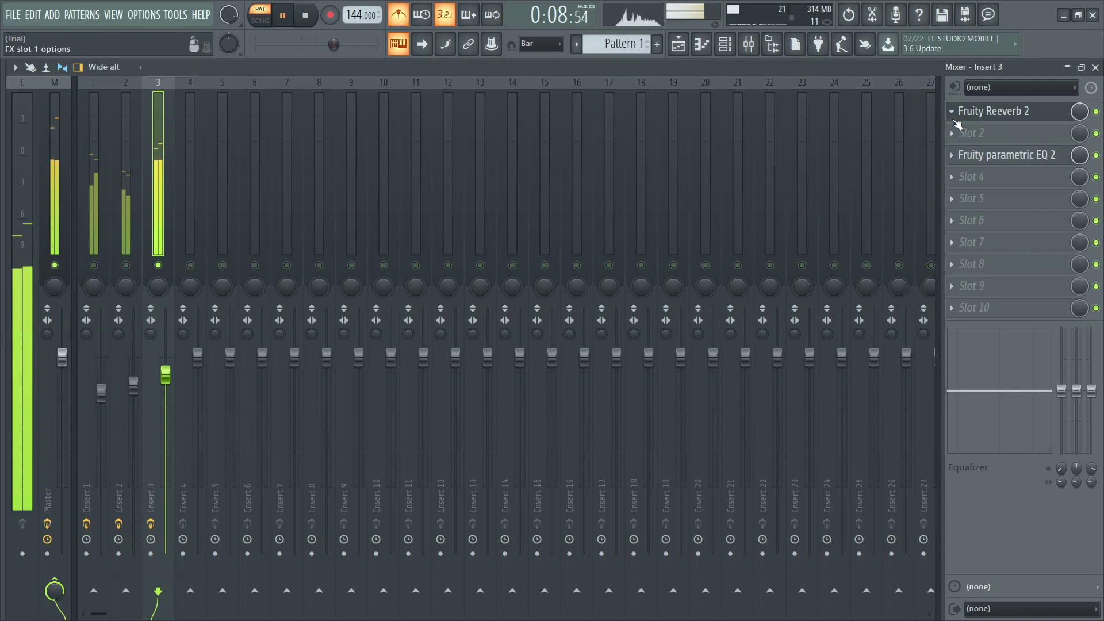
left_click(955, 122)
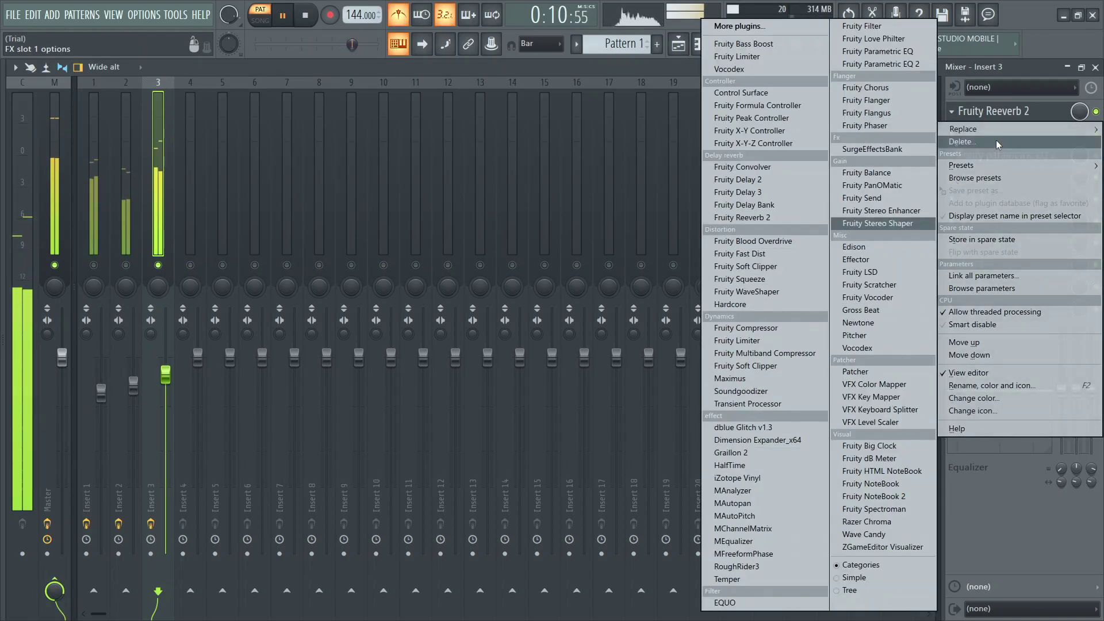
left_click(963, 111)
key("space")
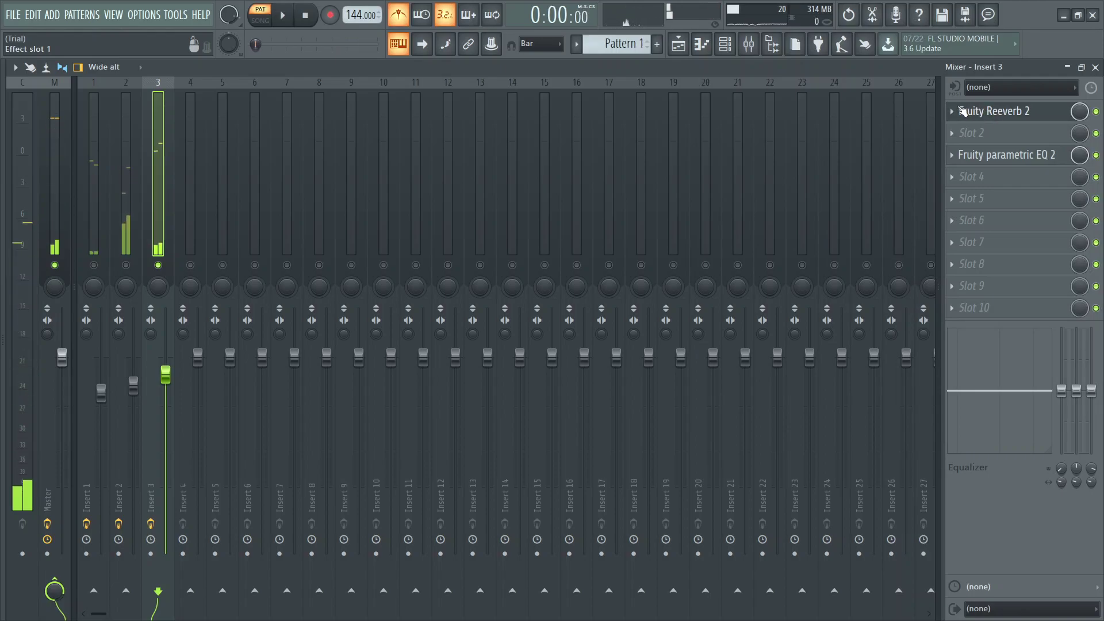
- Replace Fruity Reeverb 2 in insert 3's slot 1 with iZotope Vinyl and set its year to 1960 during playback
left_click(964, 110)
mouse_move(965, 129)
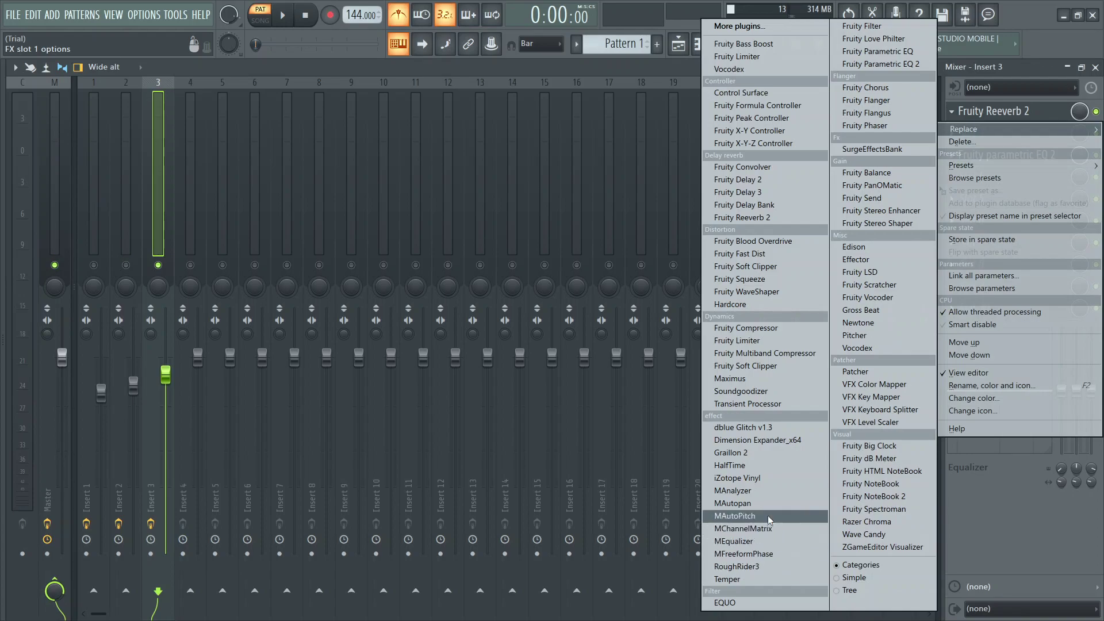
left_click(756, 478)
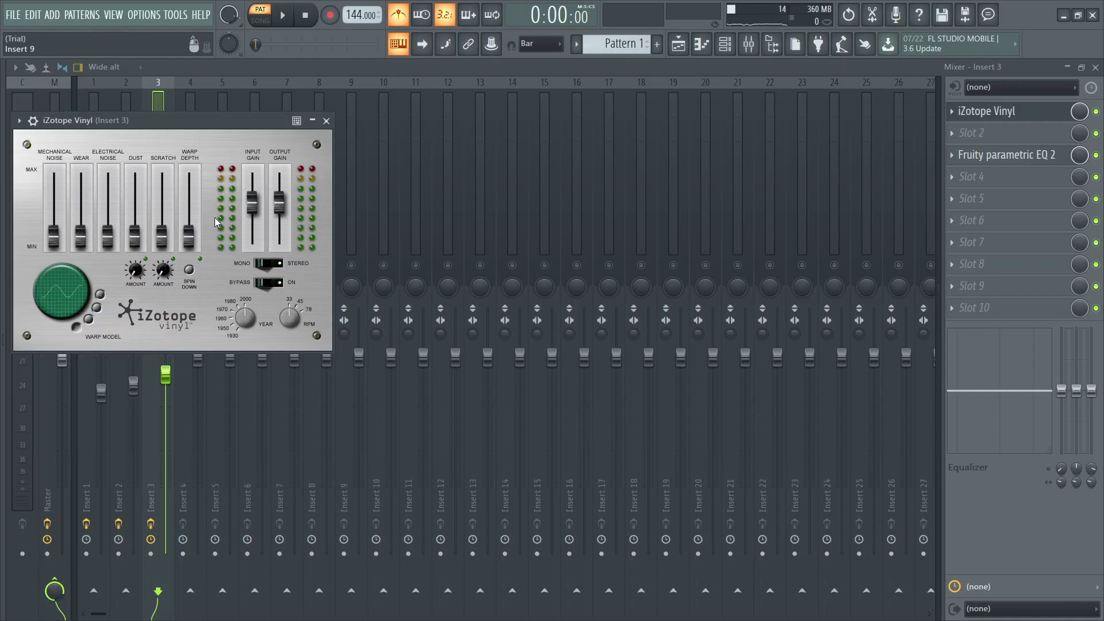
left_click(283, 15)
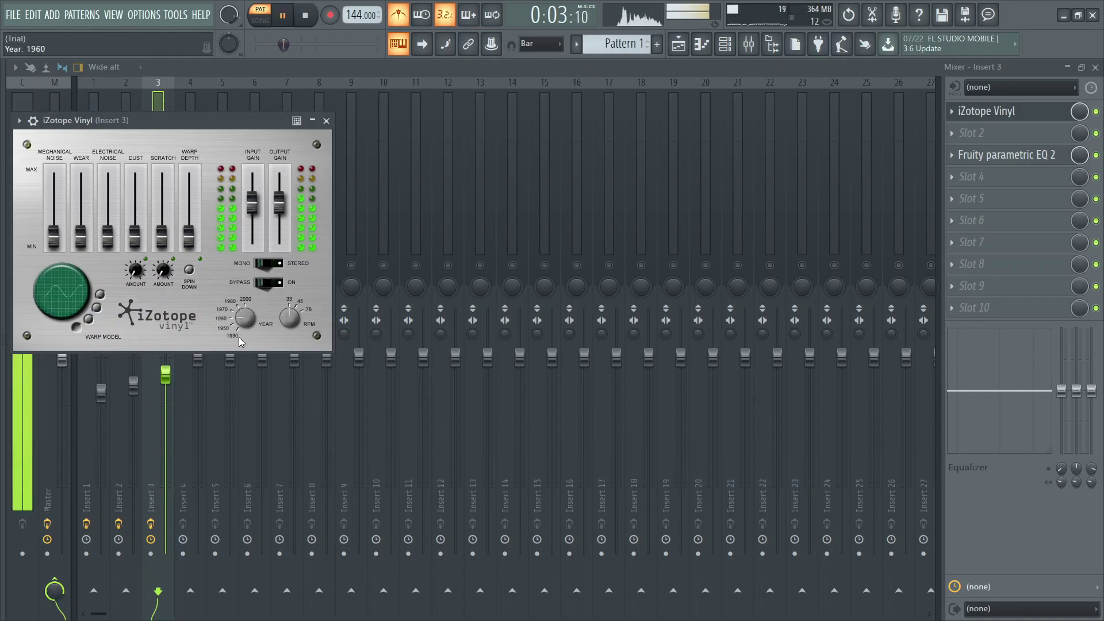
left_click(326, 121)
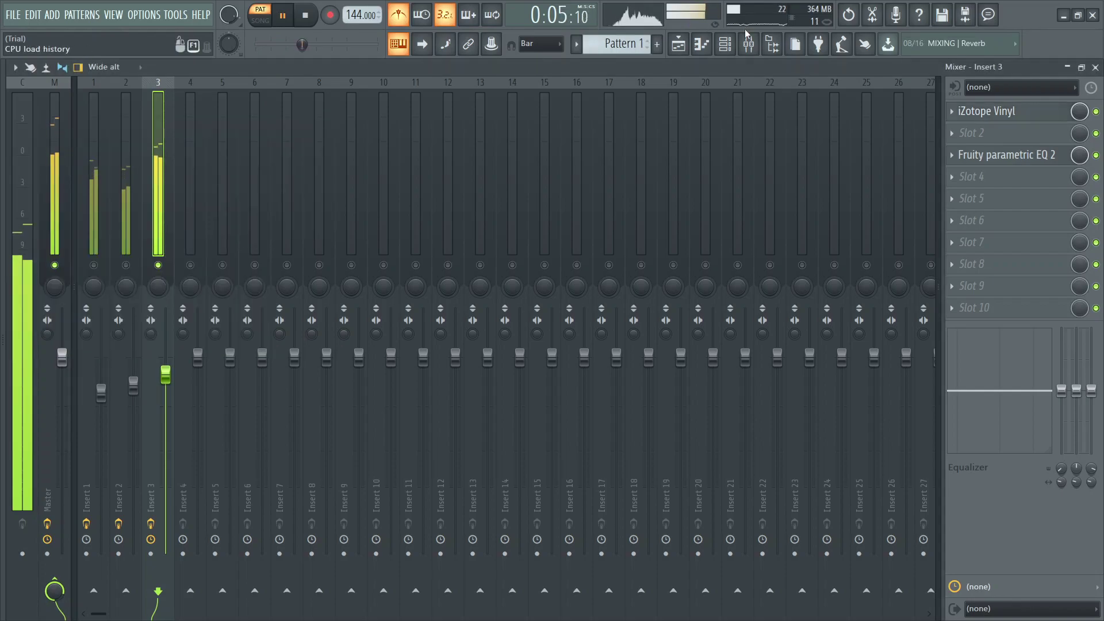
- Stop playback, route the FLEX channel to mixer insert 4, and resume playing
key("space")
key("F6")
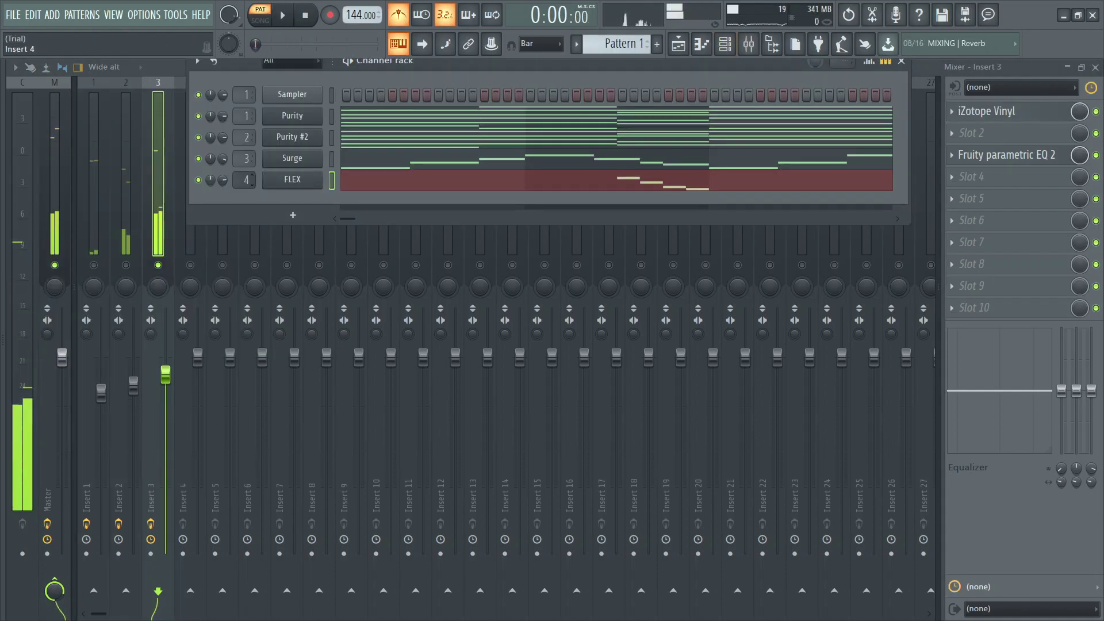
key("F6")
key("space")
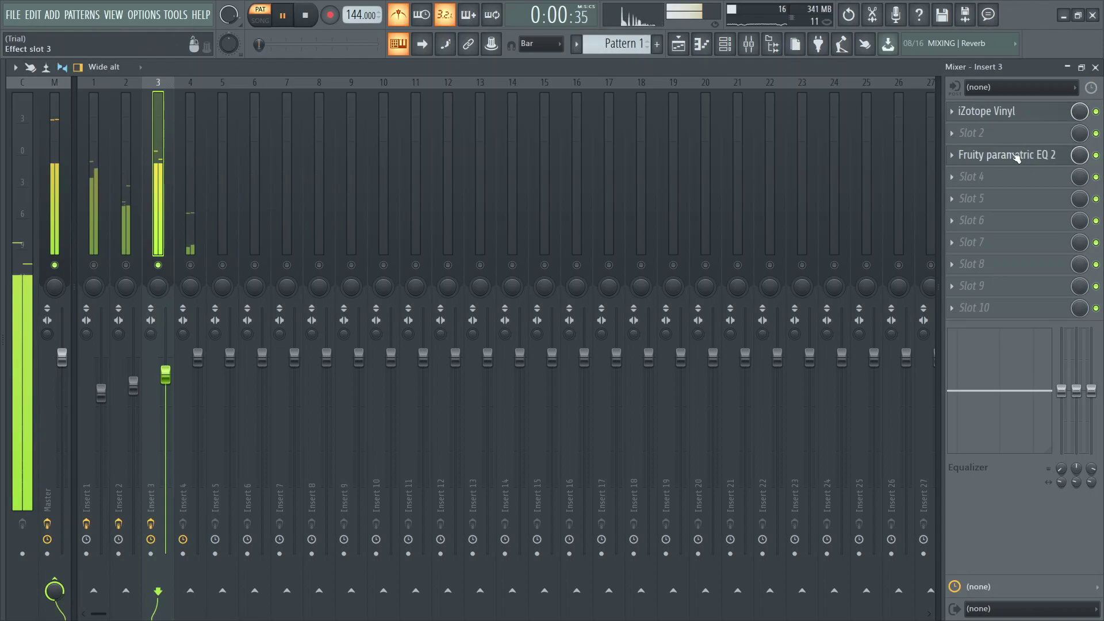
- Reopen insert 3's iZotope Vinyl, compare the year 1930 with 1960, keeping 1960, and return Warp Depth and Electrical Noise to minimum
left_click(1017, 111)
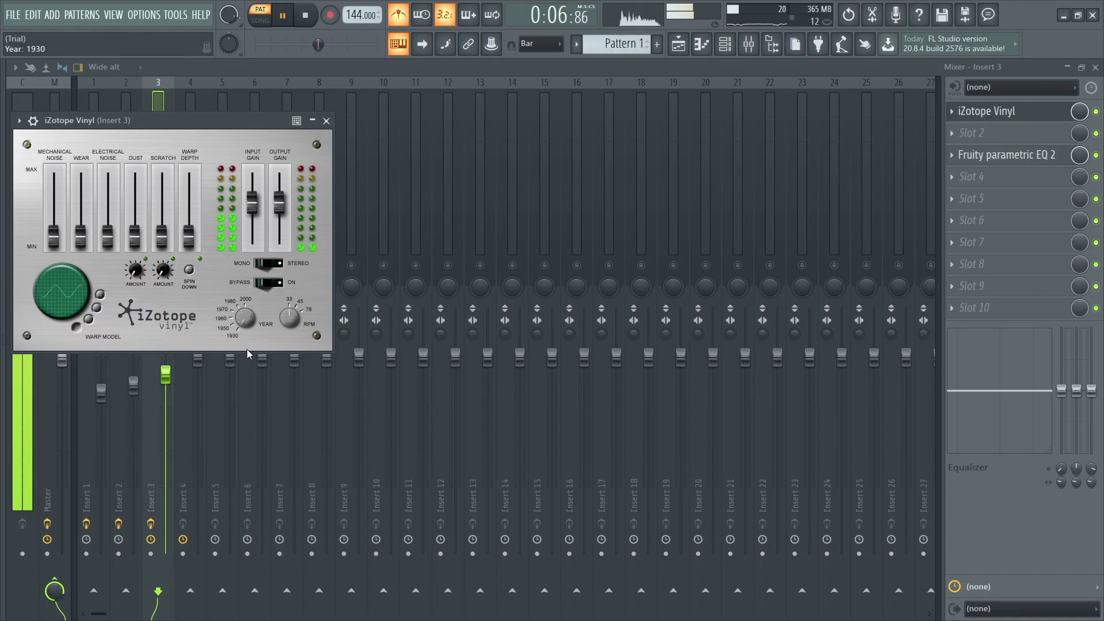
left_click_drag(243, 348, 242, 337)
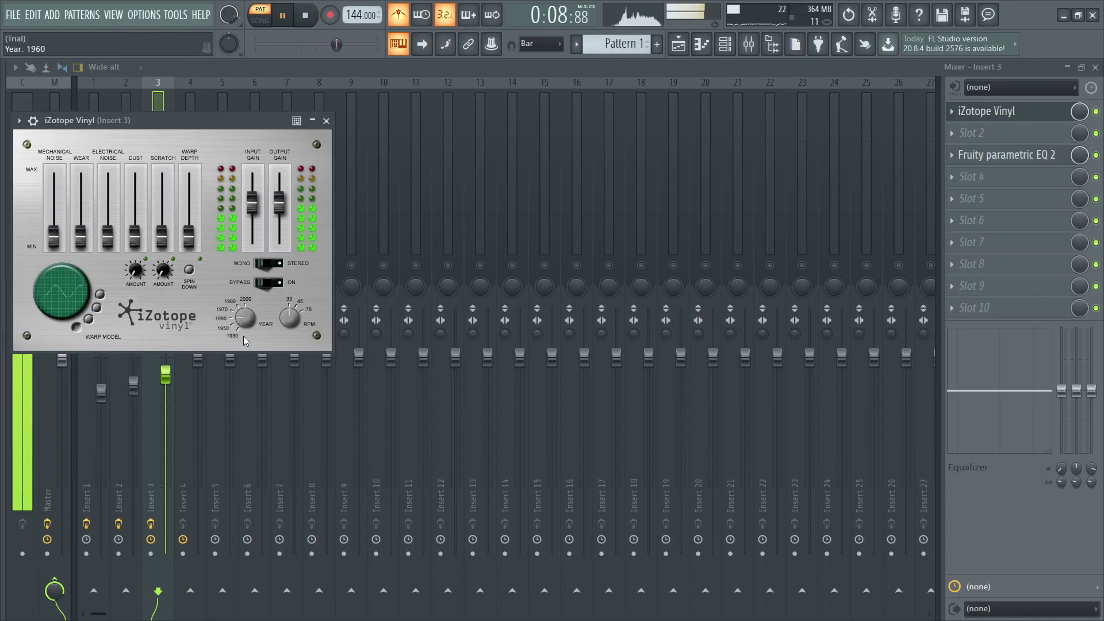
left_click_drag(175, 243, 192, 321)
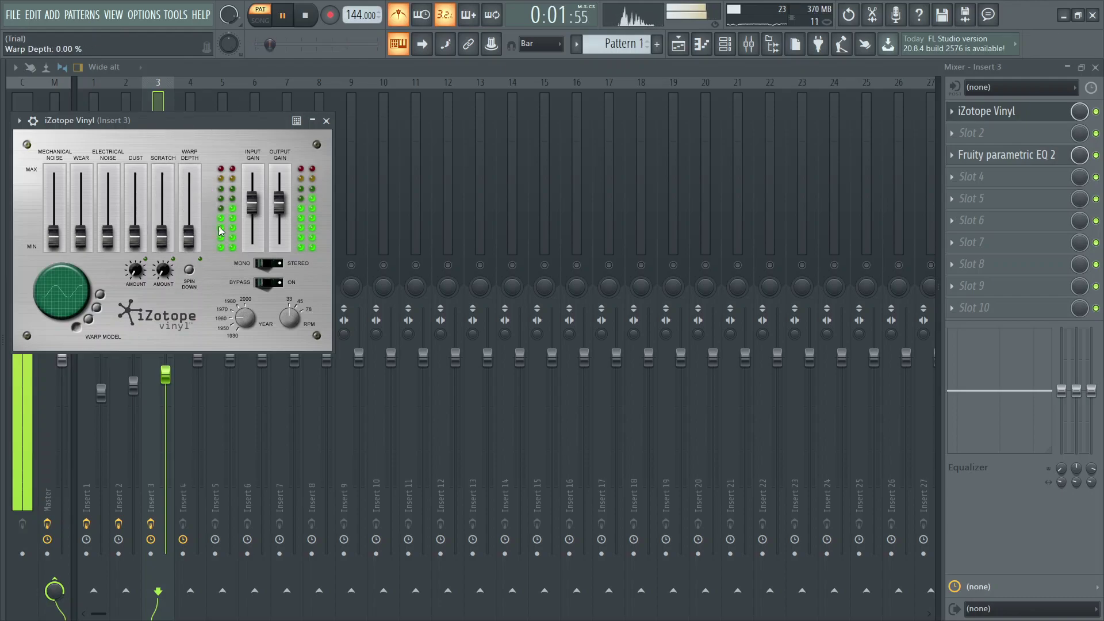
left_click_drag(136, 233, 105, 274)
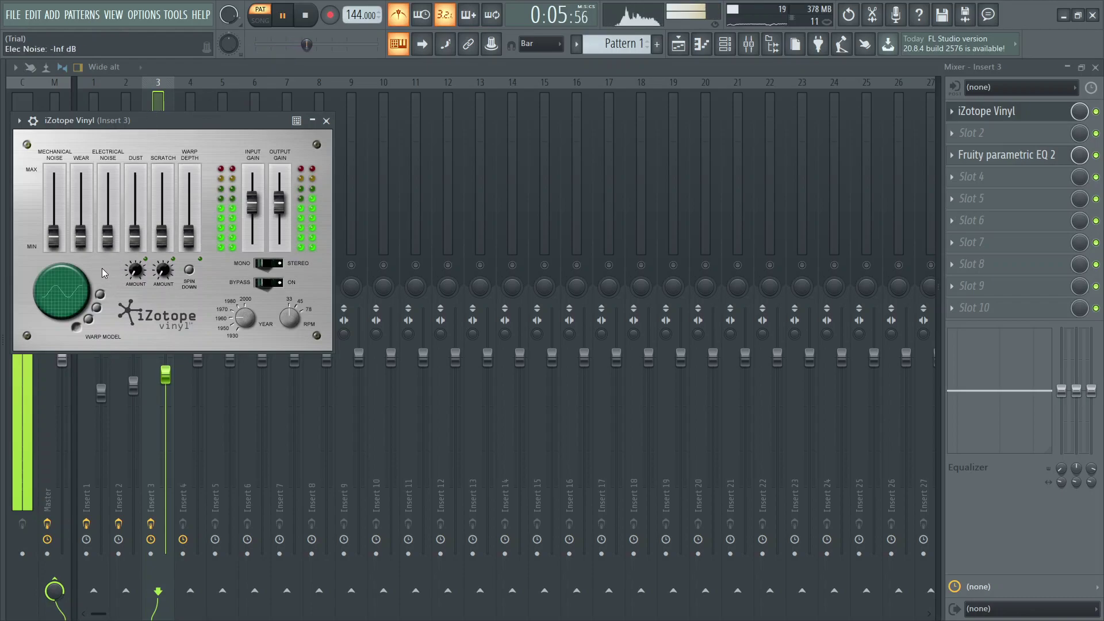
- Audition different wear amounts in iZotope Vinyl and set Wear to about 24%
left_click_drag(92, 234, 106, 276)
left_click_drag(90, 233, 99, 190)
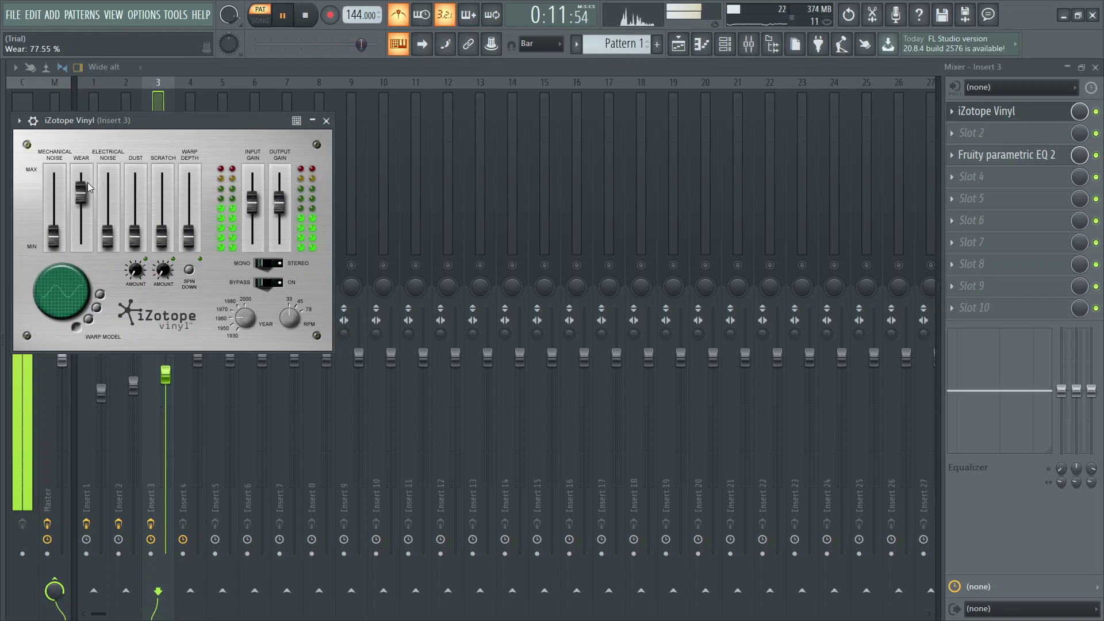
left_click_drag(81, 187, 107, 216)
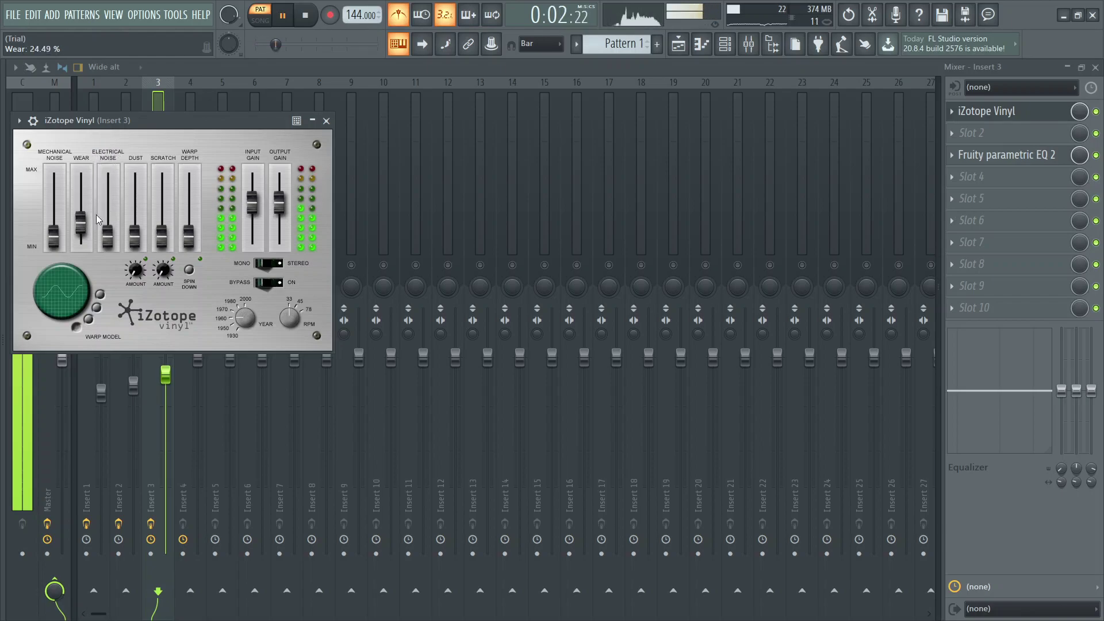
- Keep Mechanical Noise at minimum in iZotope Vinyl, close the plugin, and unsolo insert 3 so all channels play together
mouse_move(51, 236)
left_mouse_down()
mouse_move(53, 164)
mouse_move(65, 236)
left_mouse_up()
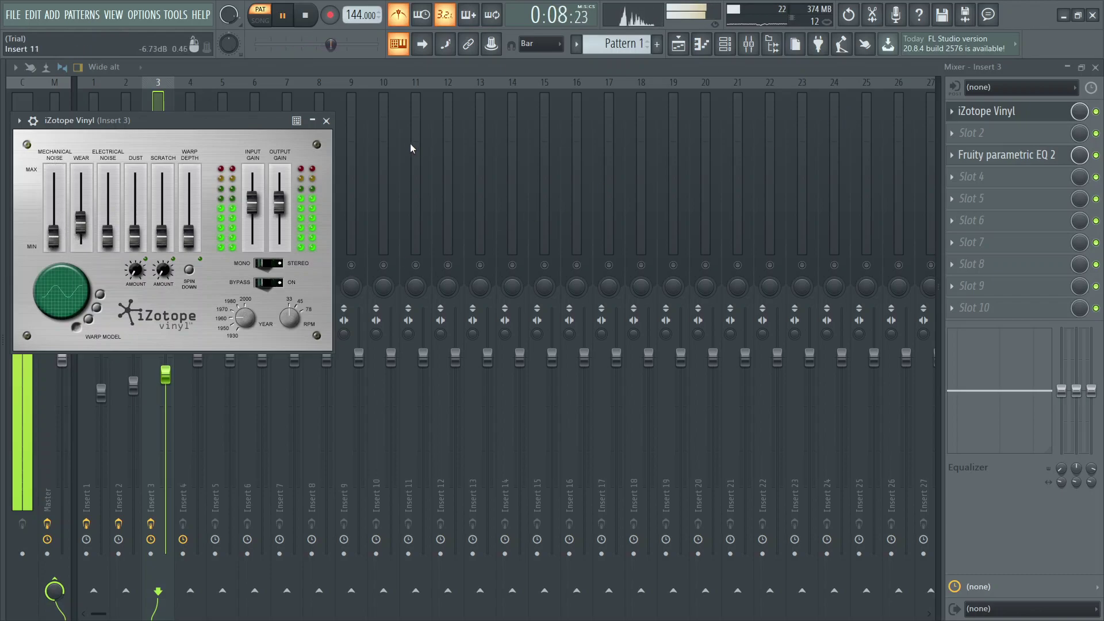
left_click(331, 122)
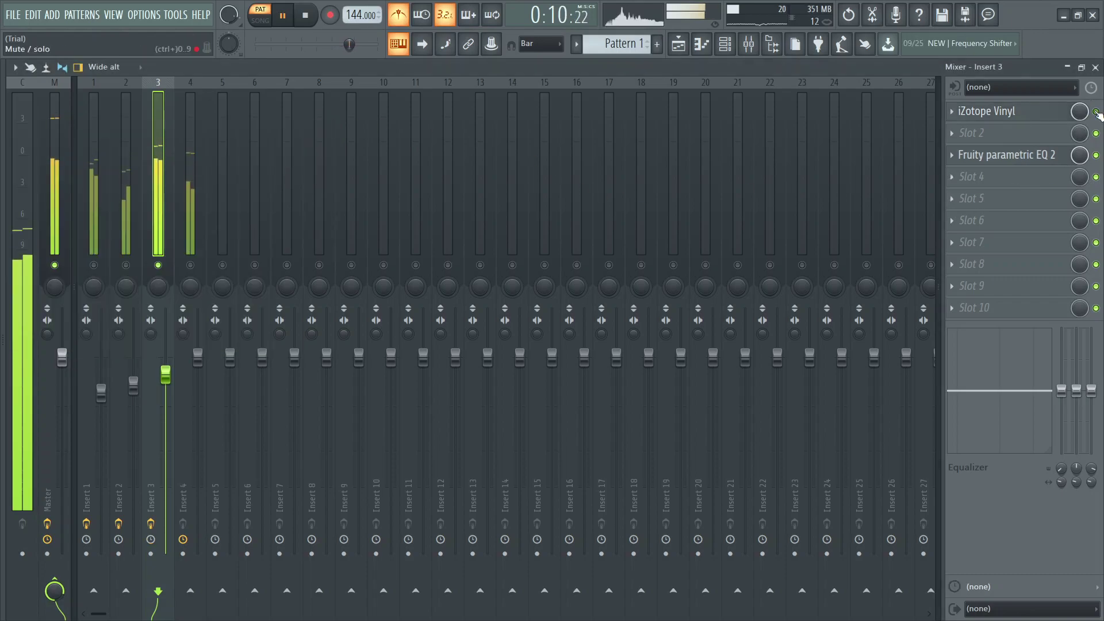
right_click(158, 265)
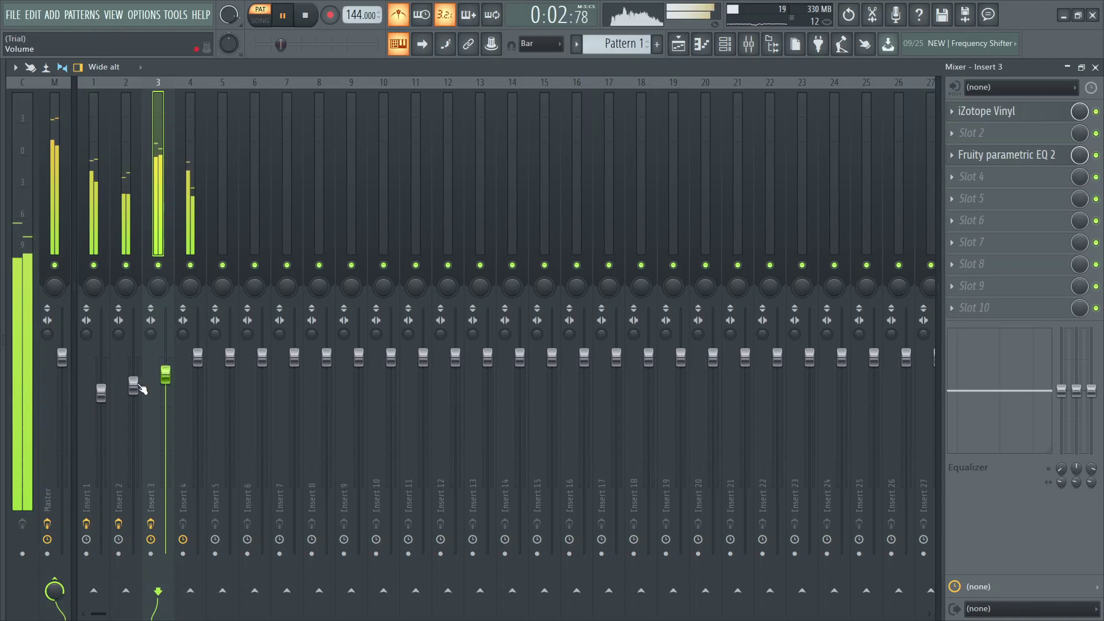
- Adjust band 6 in insert 3's Fruity Parametric EQ 2, and slightly lower the volumes of inserts 3 and 4
left_click(1031, 160)
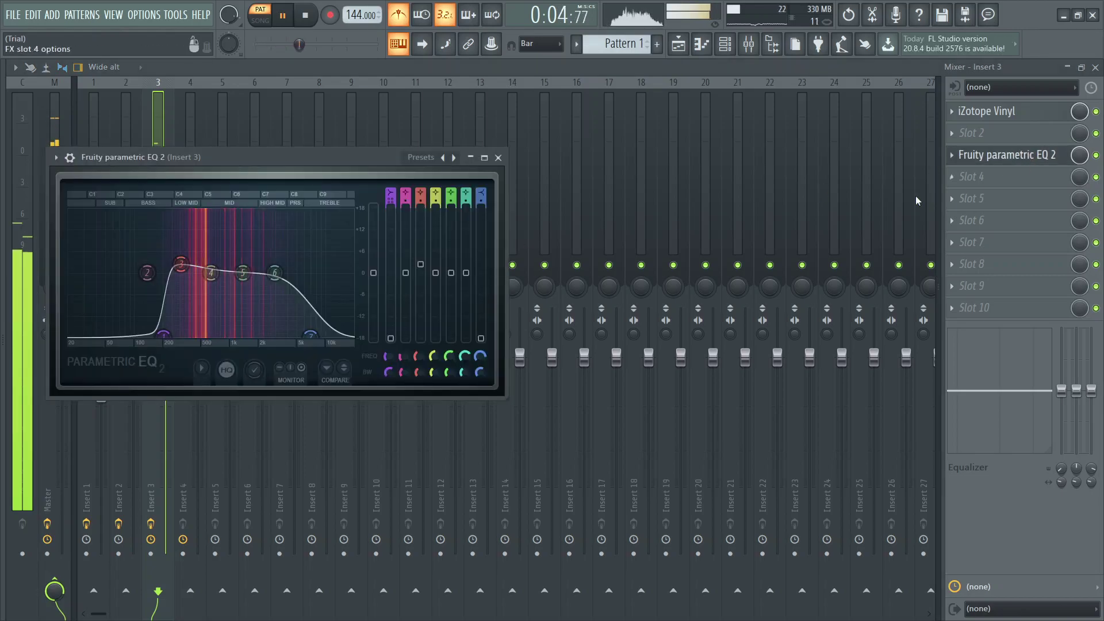
mouse_move(277, 270)
left_mouse_down()
mouse_move(320, 241)
mouse_move(313, 226)
mouse_move(273, 240)
mouse_move(289, 250)
mouse_move(291, 230)
mouse_move(288, 251)
left_mouse_up()
key("Escape")
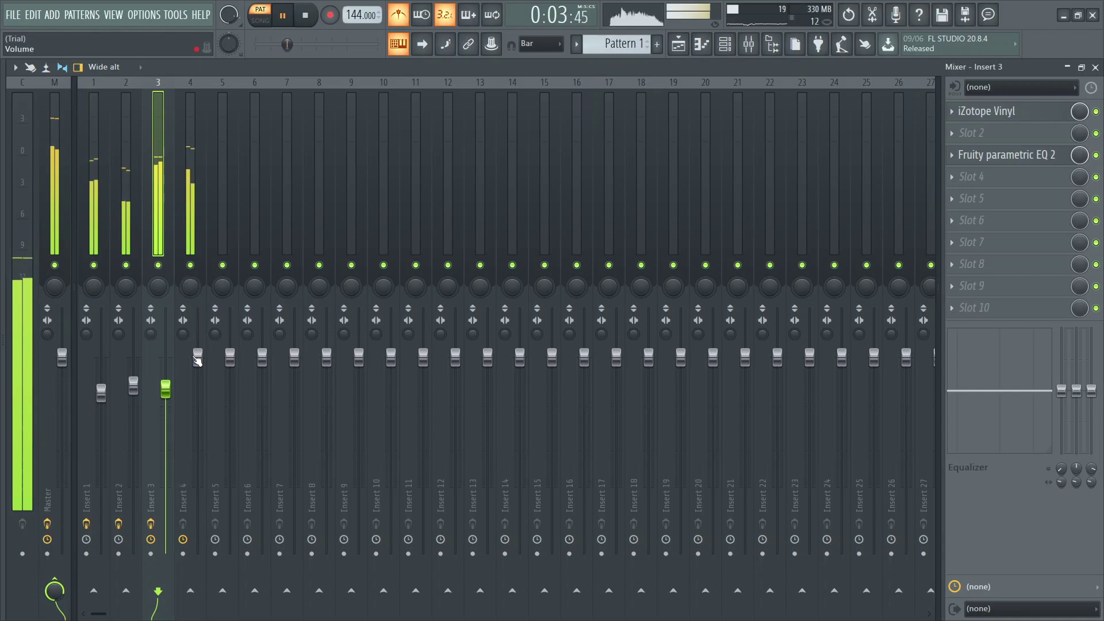
left_click_drag(197, 360, 197, 365)
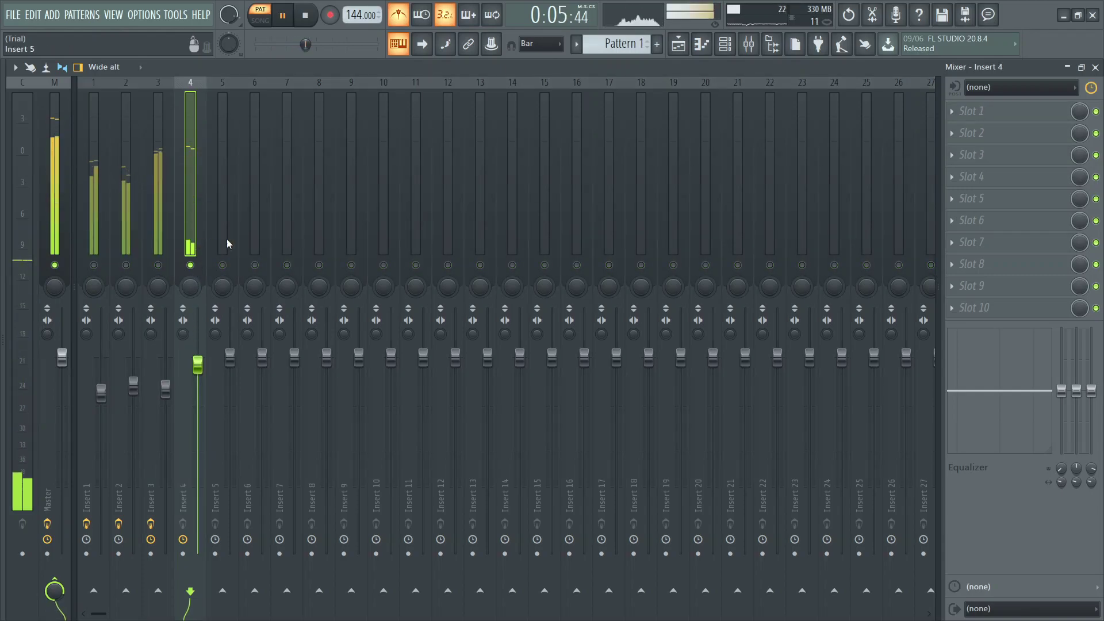
- Load Fruity Reeverb 2 in insert 4's slot 1 and set its Diffusion to 88
left_click(990, 113)
left_click(990, 112)
left_click(991, 112)
left_click(760, 223)
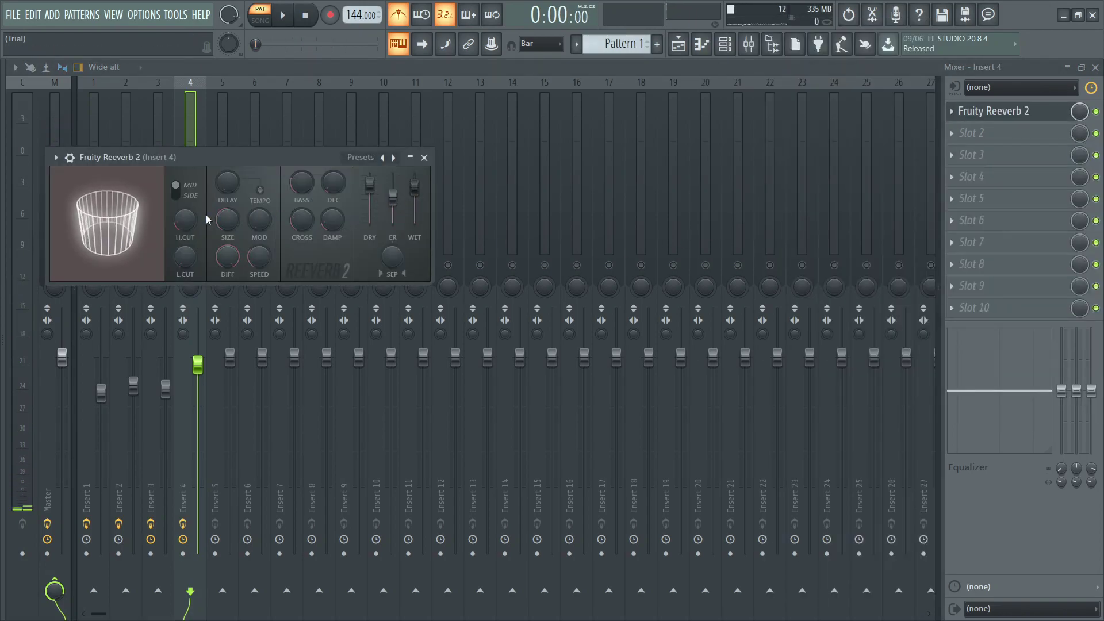
left_click_drag(227, 256, 227, 245)
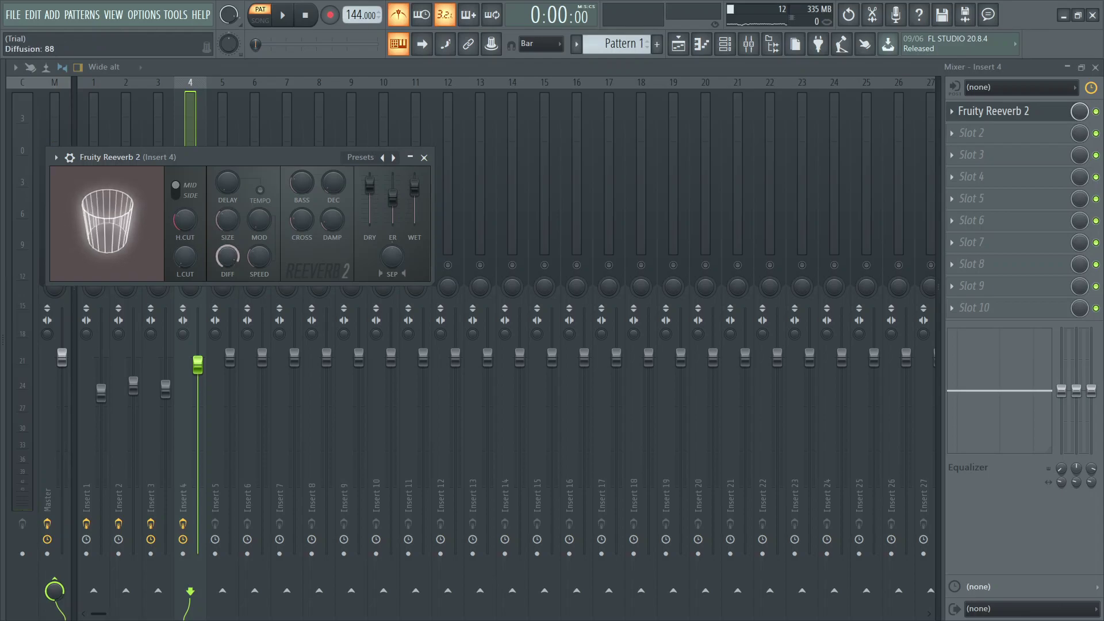
left_click(424, 157)
- Add Fruity Love Philter to insert 4's slot 3, reduce its mix level, and resume playback
left_click(977, 155)
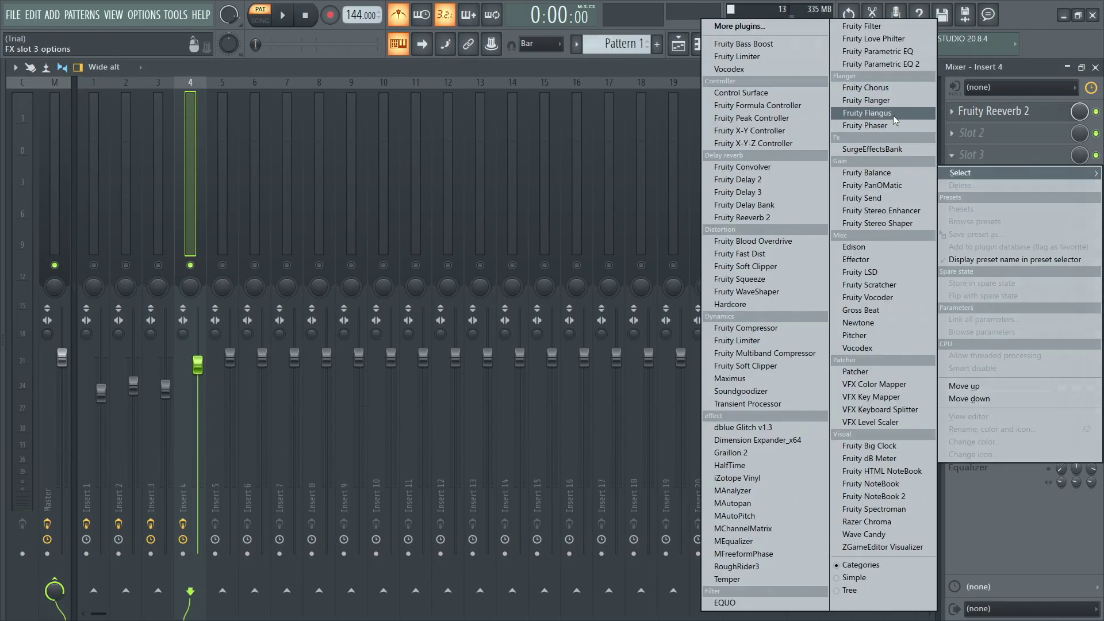
left_click(891, 41)
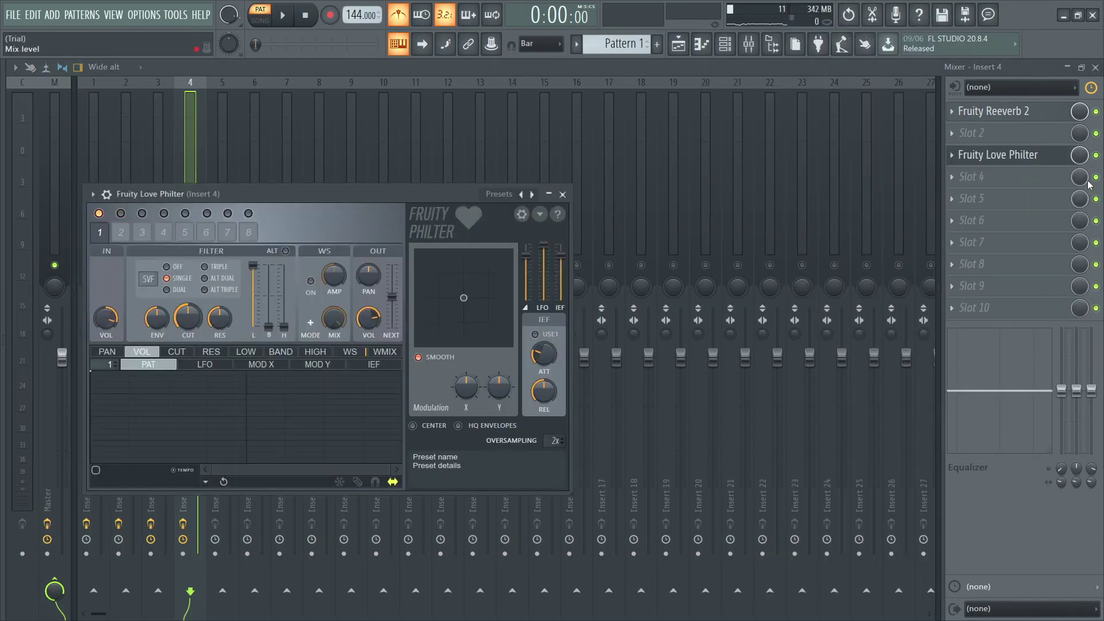
key("Escape")
left_click(1080, 160)
key("space")
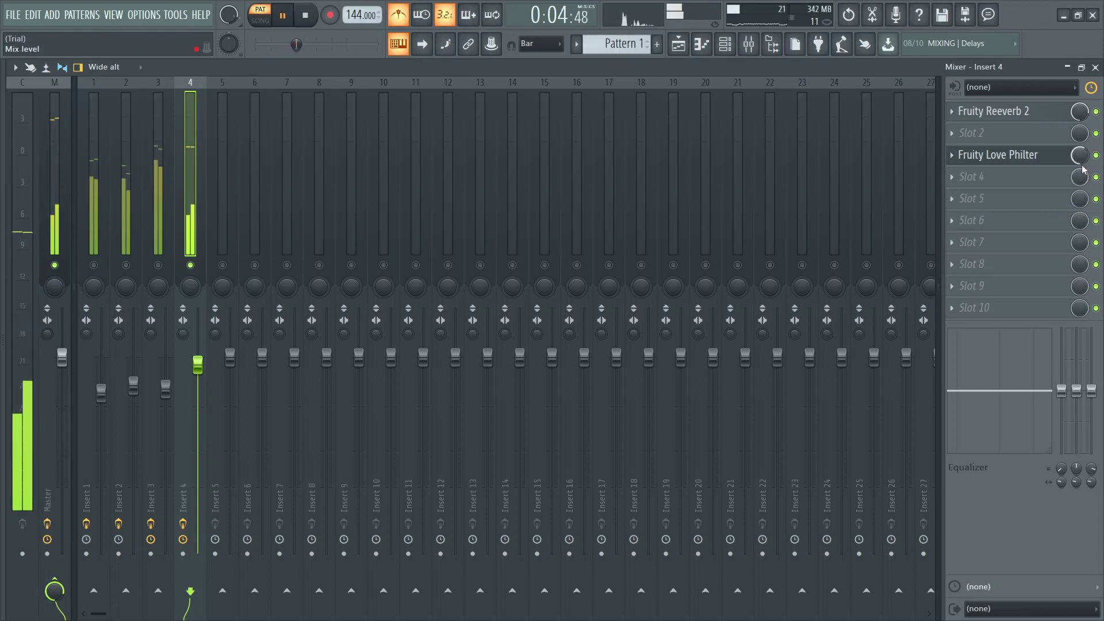
- Unsolo insert 4 and rebalance the mix with insert 3 briefly muted, lowering insert 2 slightly and setting insert 3 to about -3.5 dB
right_click(191, 265)
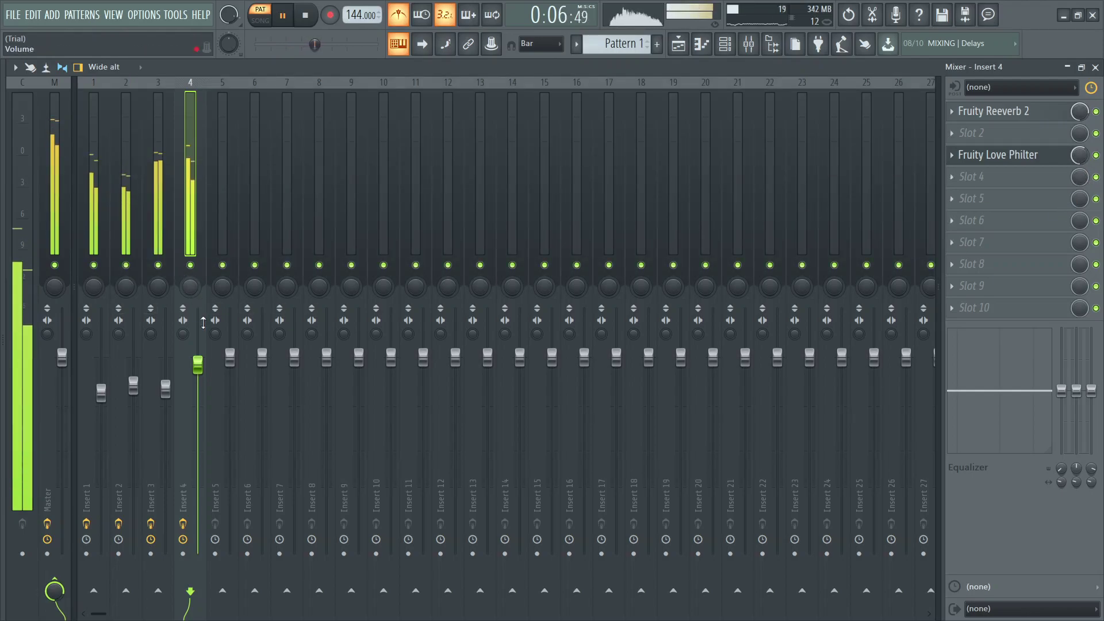
left_click(158, 265)
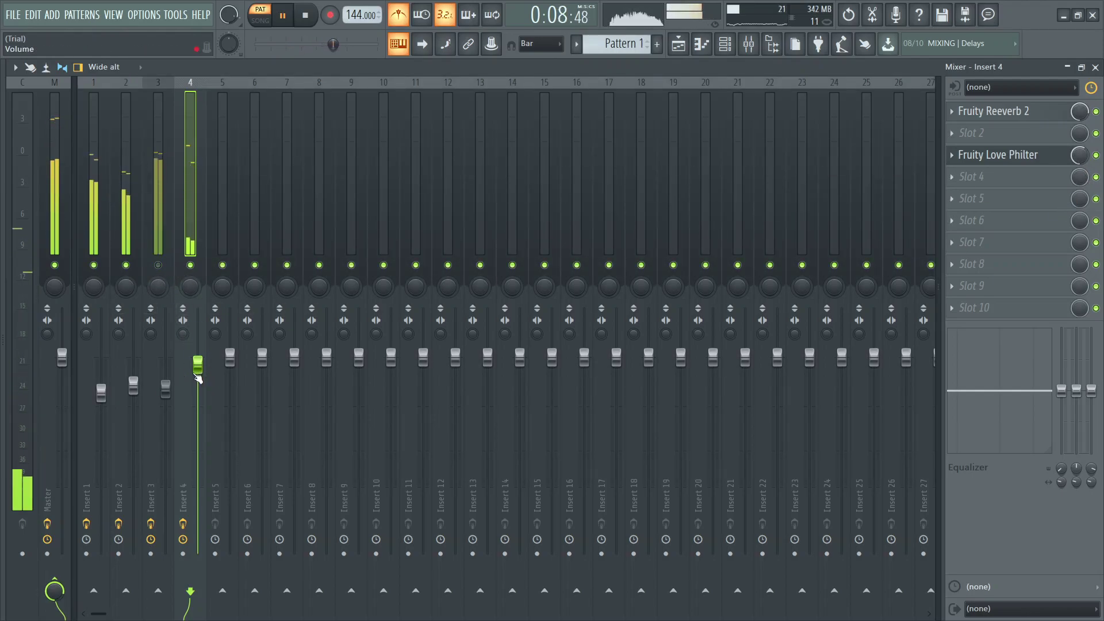
left_click_drag(198, 374, 198, 365)
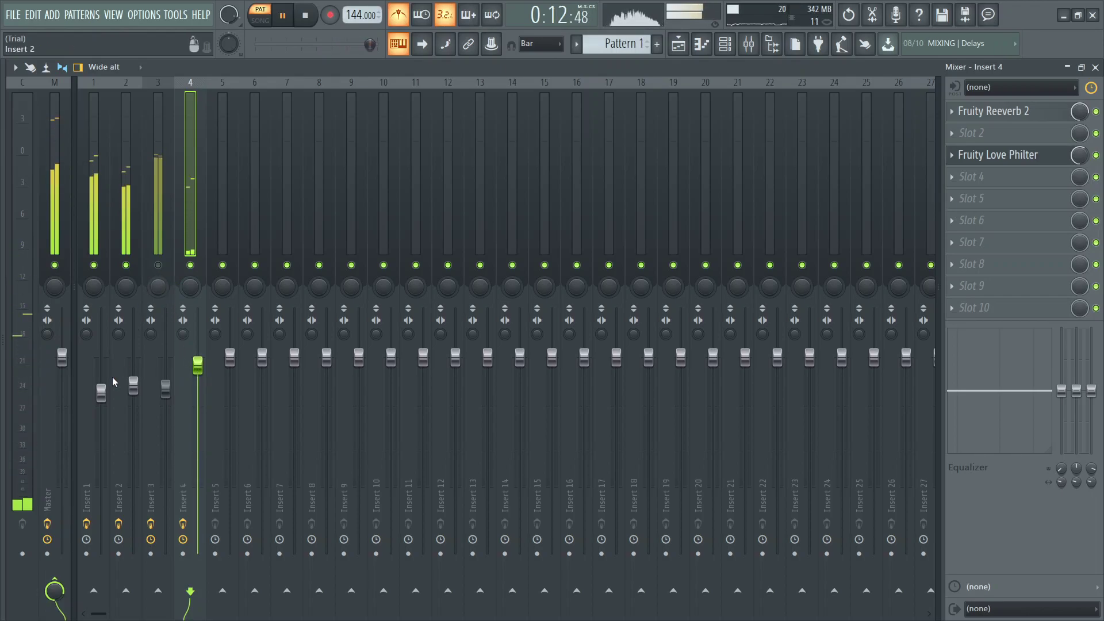
left_click(101, 393)
left_click(125, 393)
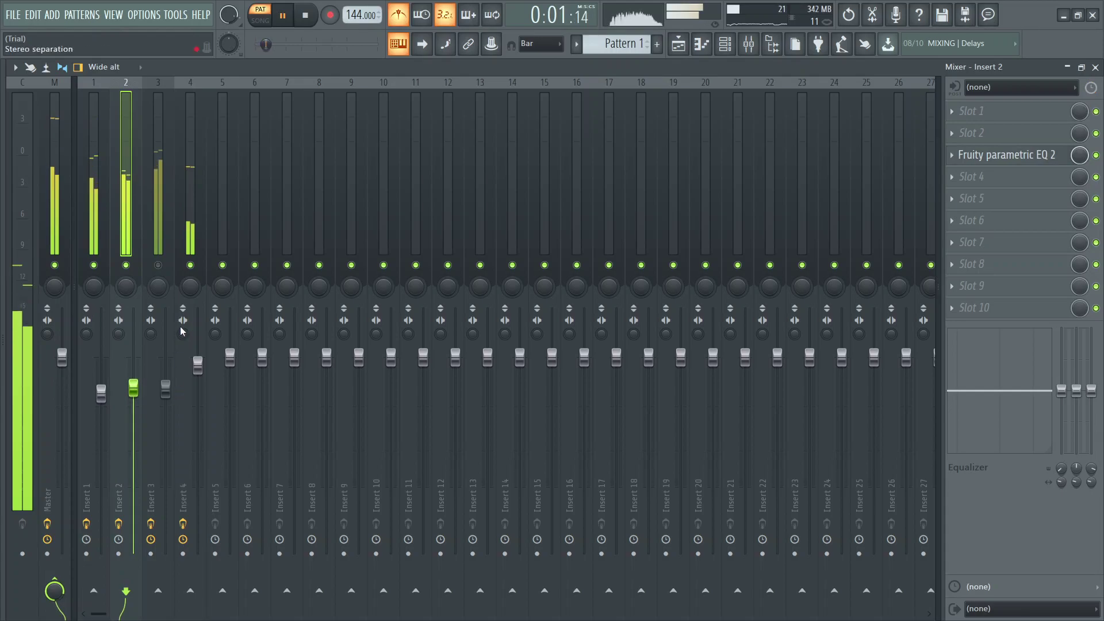
left_click_drag(165, 389, 165, 401)
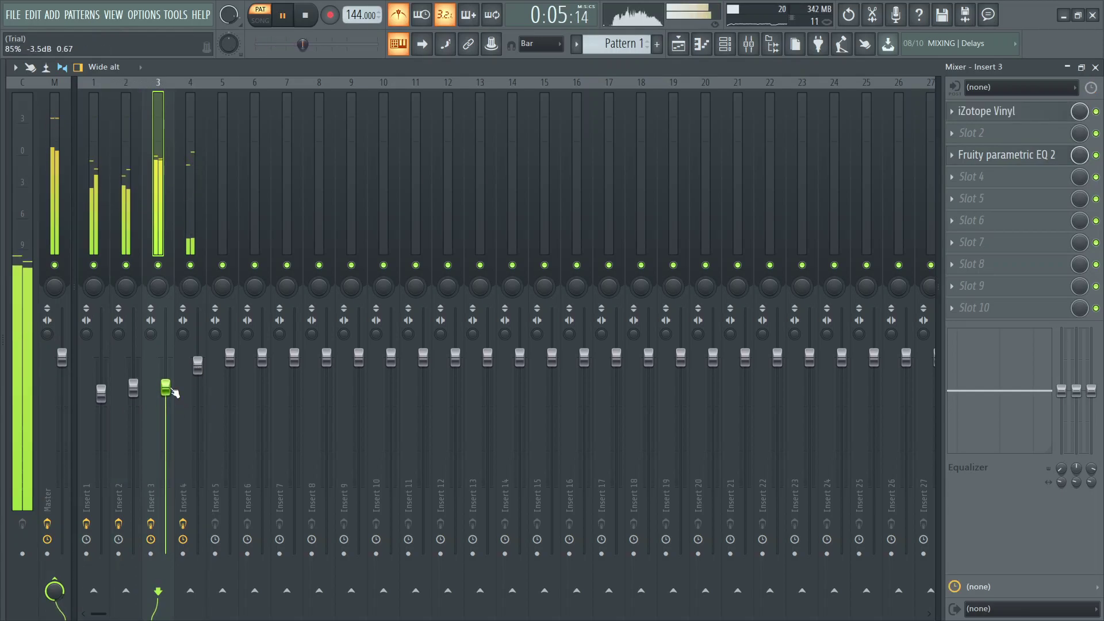
- Add a new Purity instrument channel to the channel rack
left_click(724, 46)
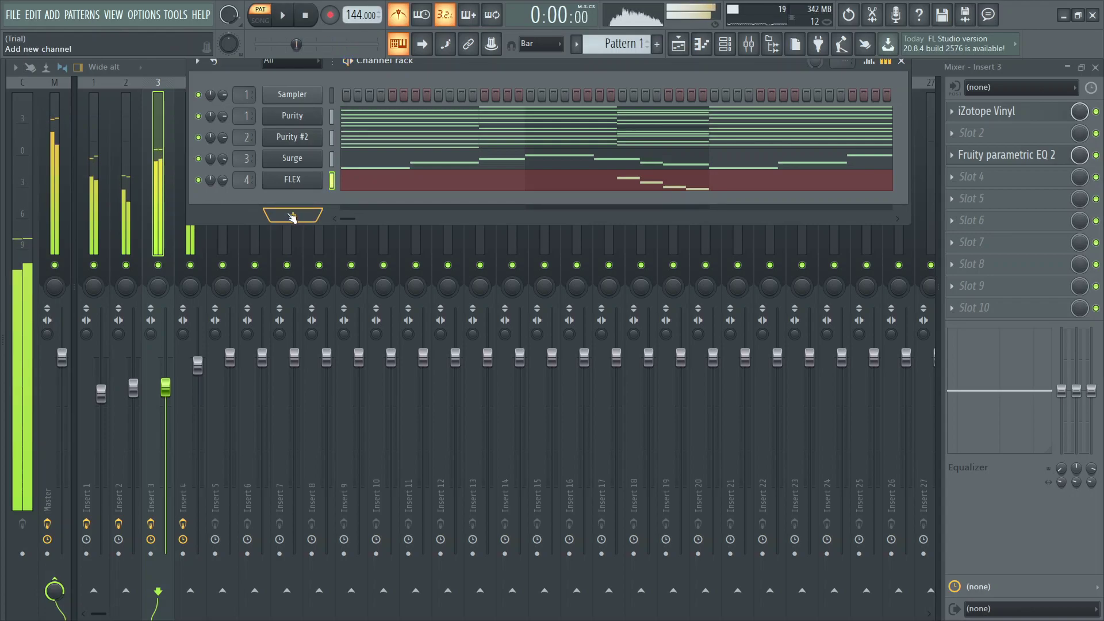
left_click(293, 216)
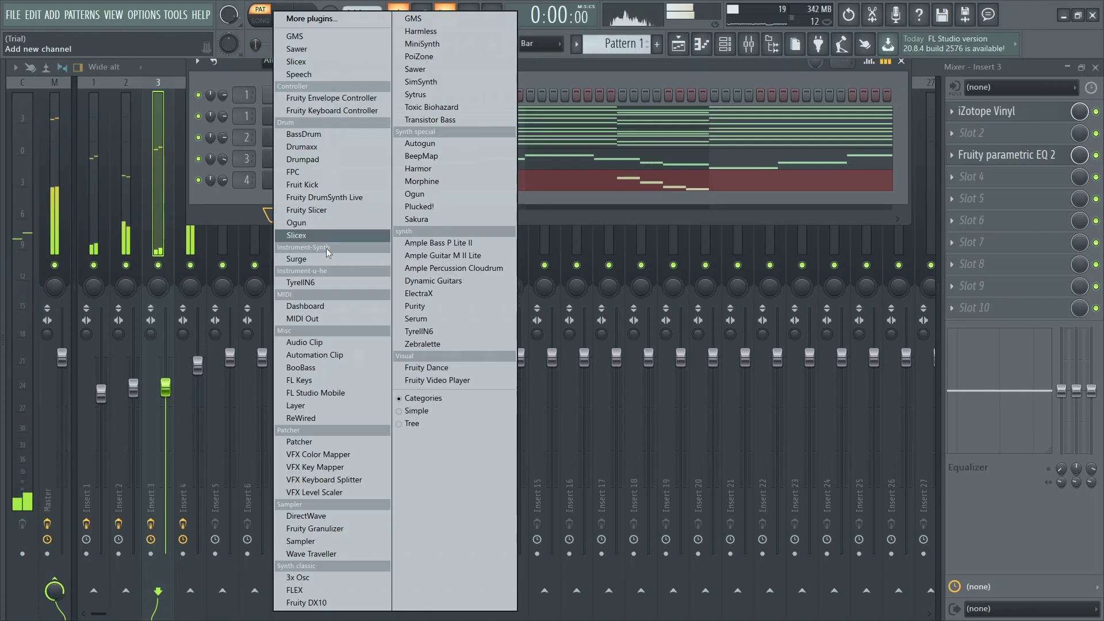
left_click(432, 311)
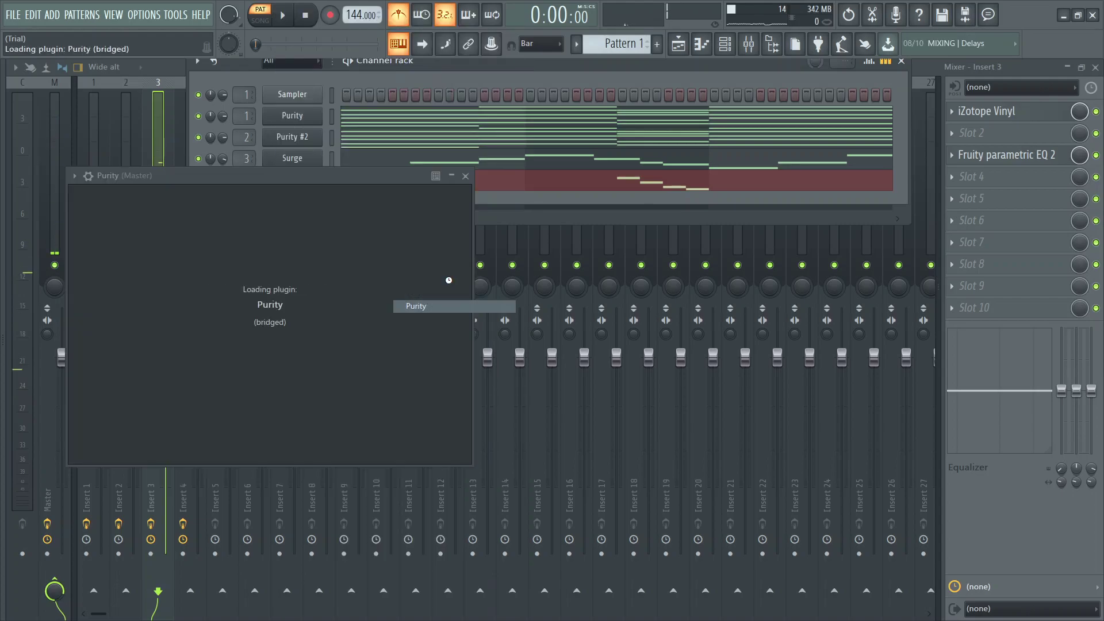
- Open Purity #3's Arpeggiator presets, audition Arpelesta and Arpellion with test notes, and load Arpelesta
left_click(351, 471)
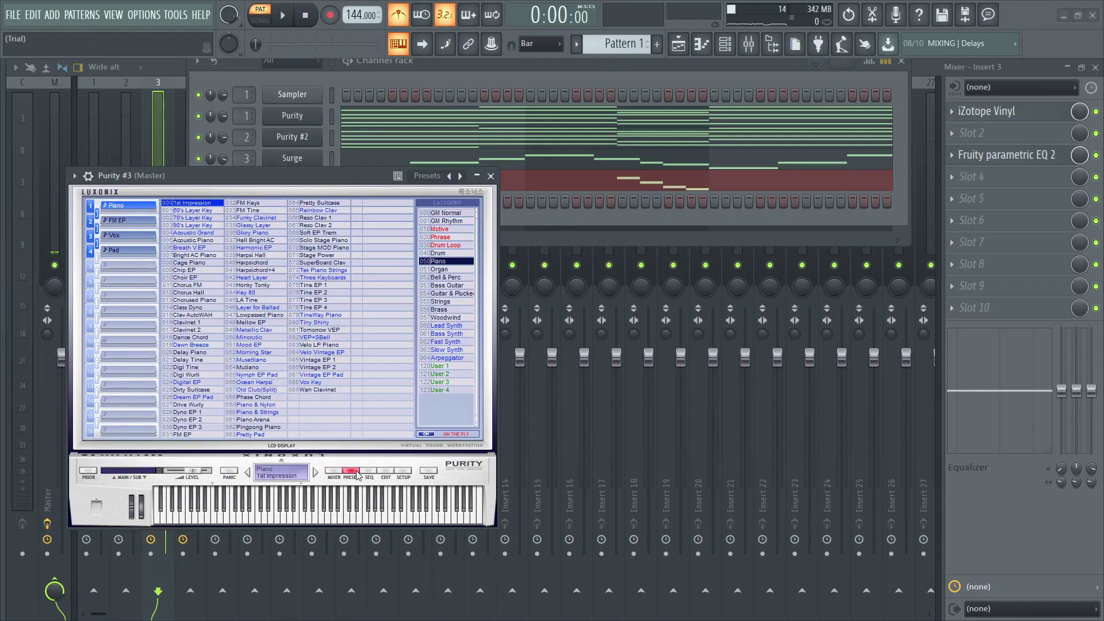
left_click(448, 358)
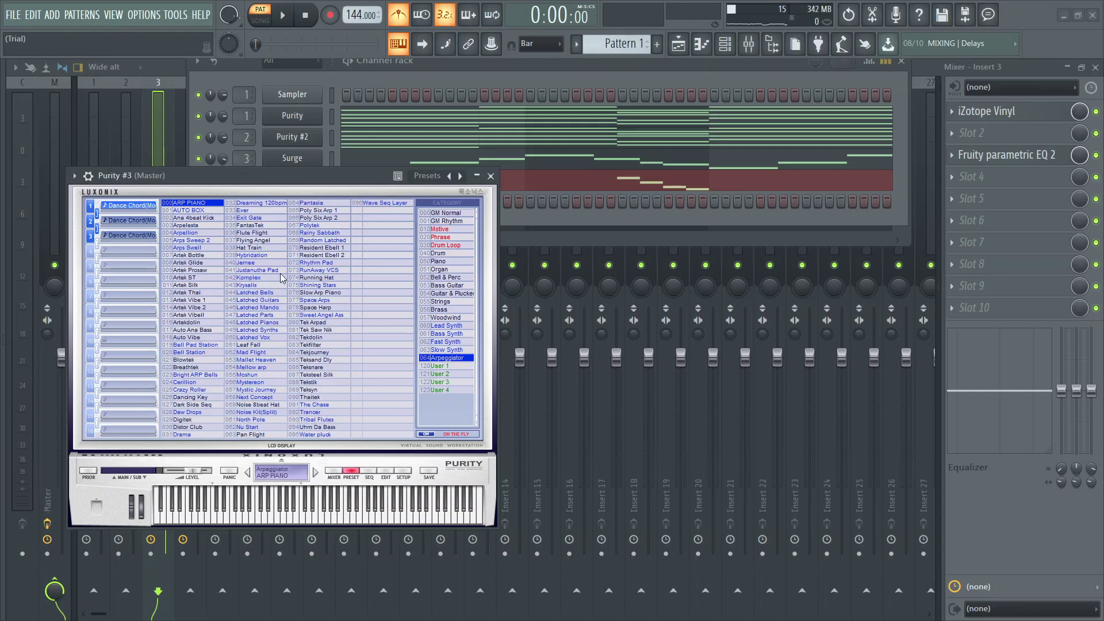
left_click(202, 213)
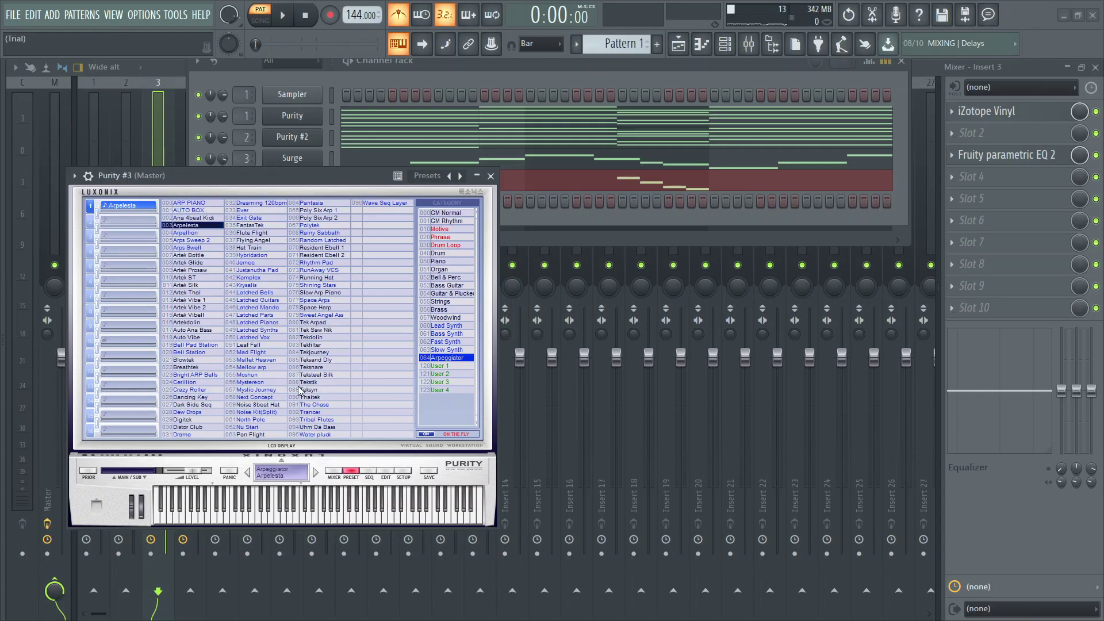
left_click(291, 519)
left_click(311, 520)
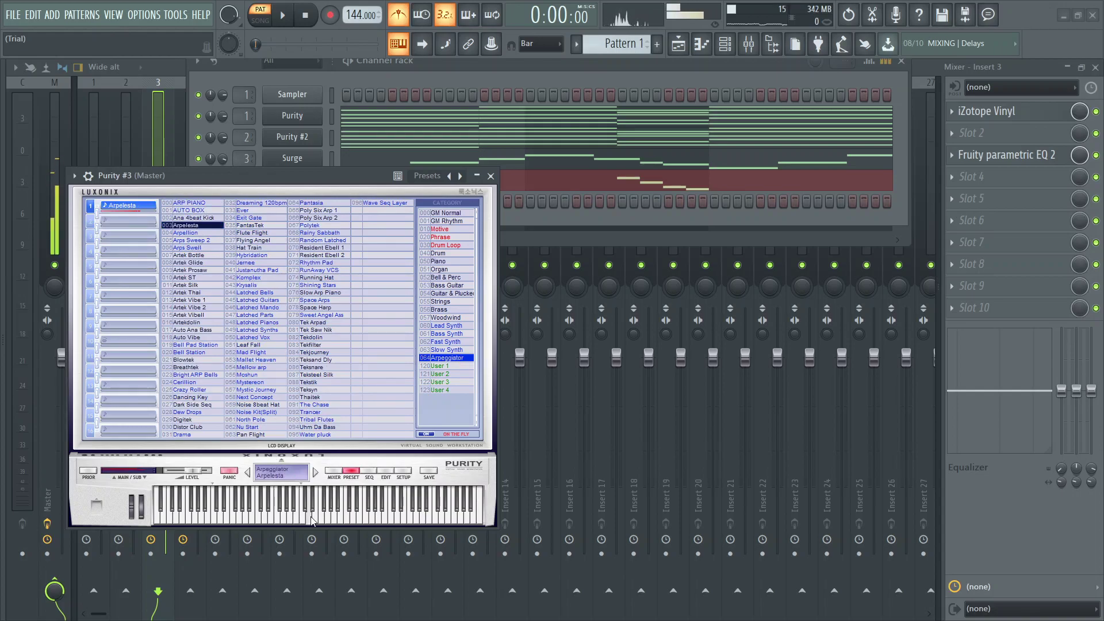
left_click(188, 233)
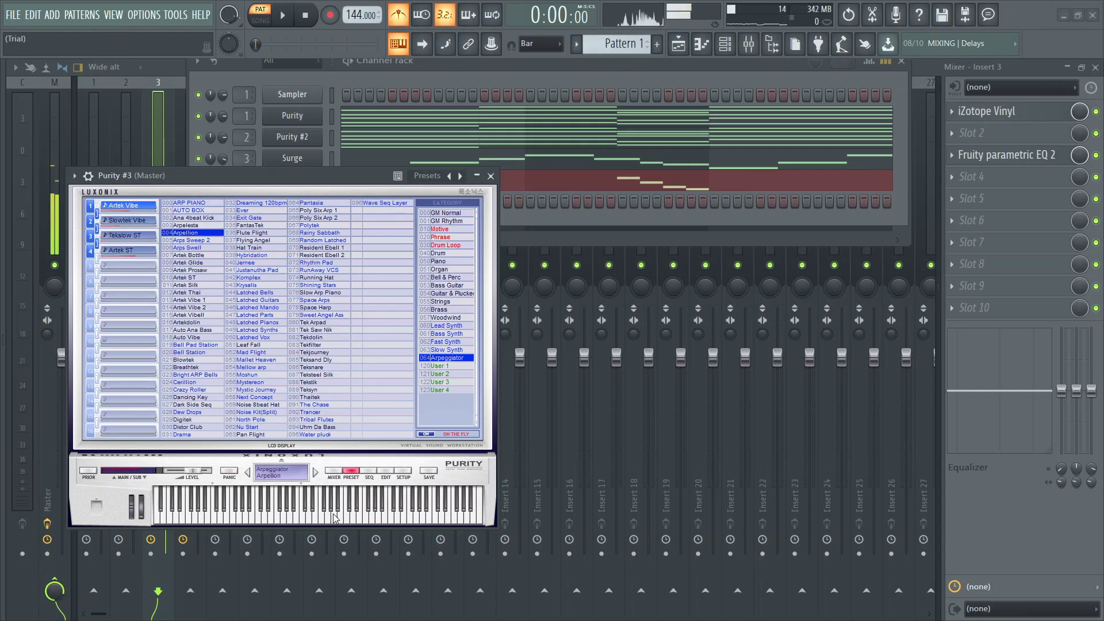
left_click(187, 225)
left_click(490, 175)
- Copy the notes from the Purity #2 channel into Purity #3 and play the pattern with Purity #3 soloed
right_click(314, 140)
left_click(484, 149)
right_click(314, 204)
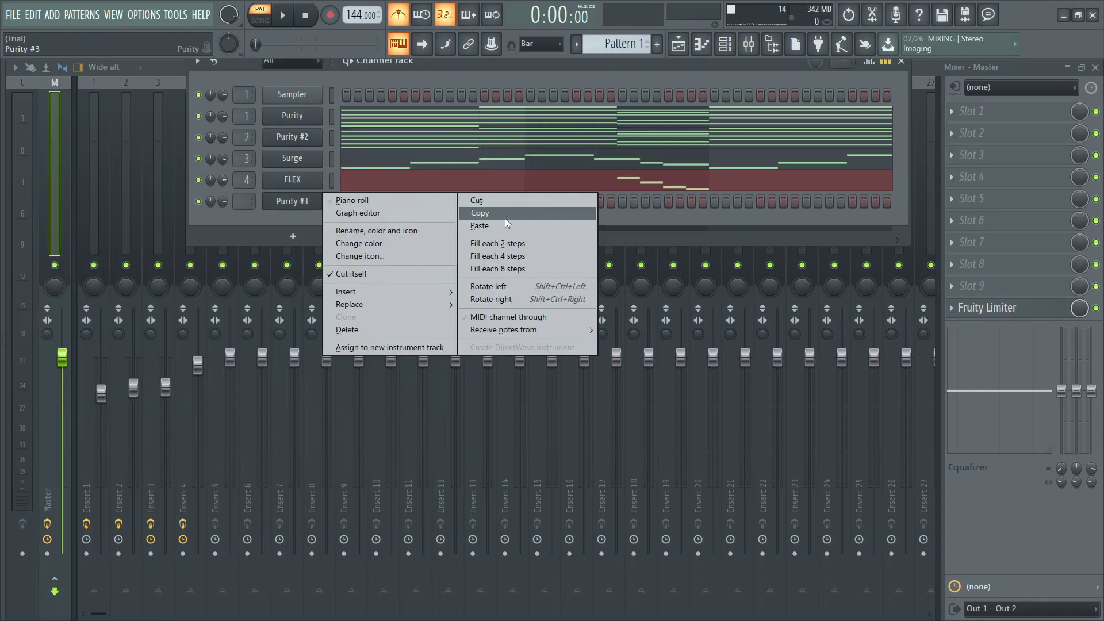
left_click(505, 226)
right_click(213, 209)
key("space")
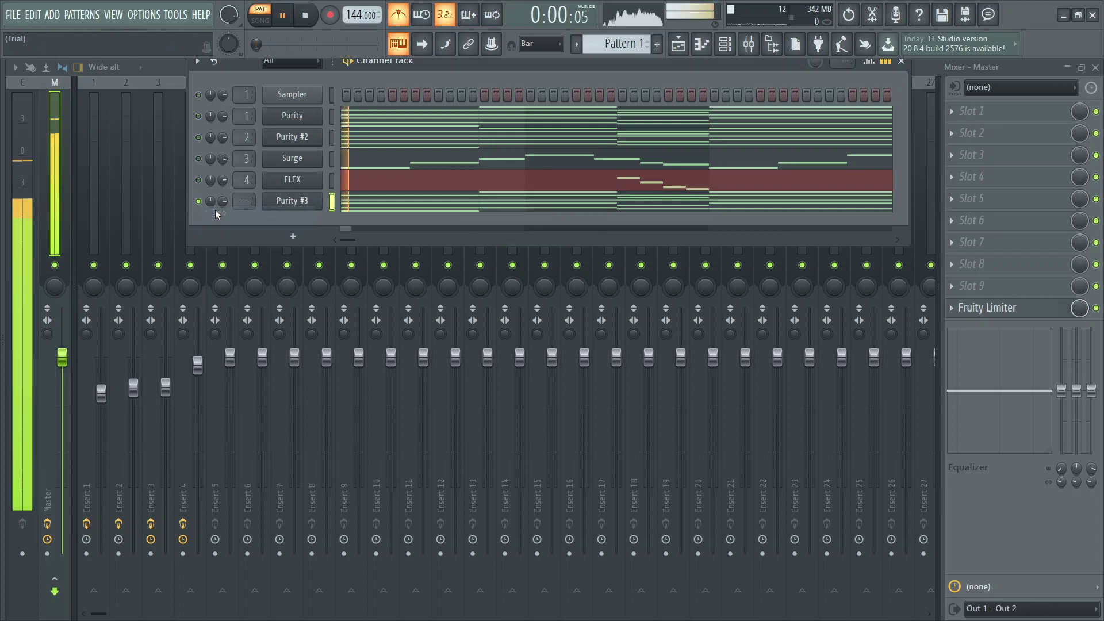
- Audition the Auto Vibe, Auto Ana Bass, Dark Side Seq and Bright ARP Bells presets on Purity #3 during playback
left_click(292, 200)
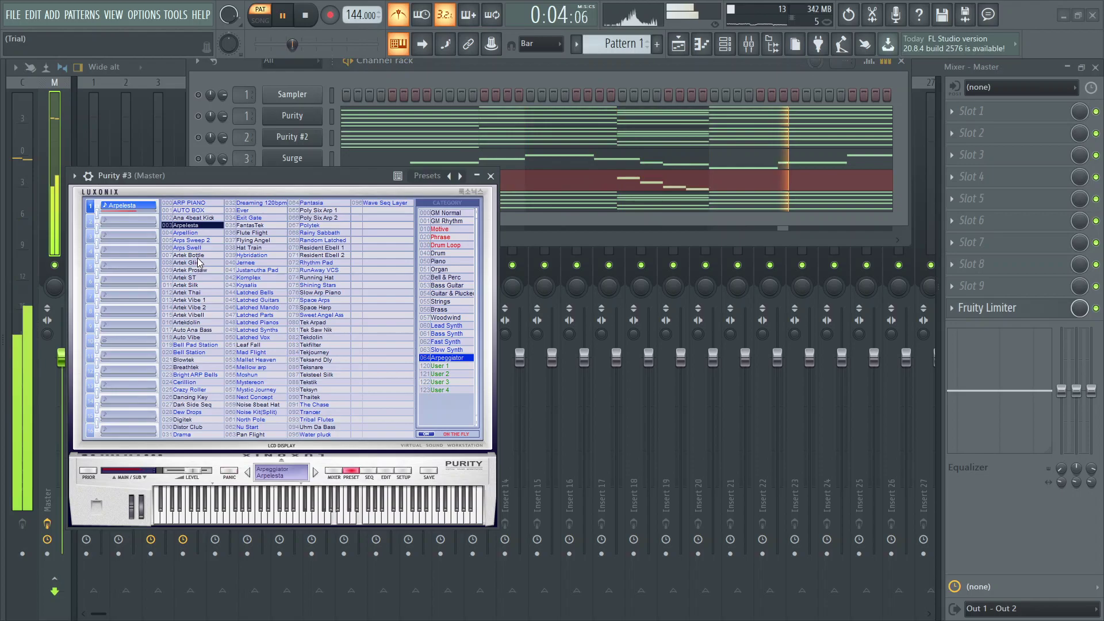
left_click(193, 337)
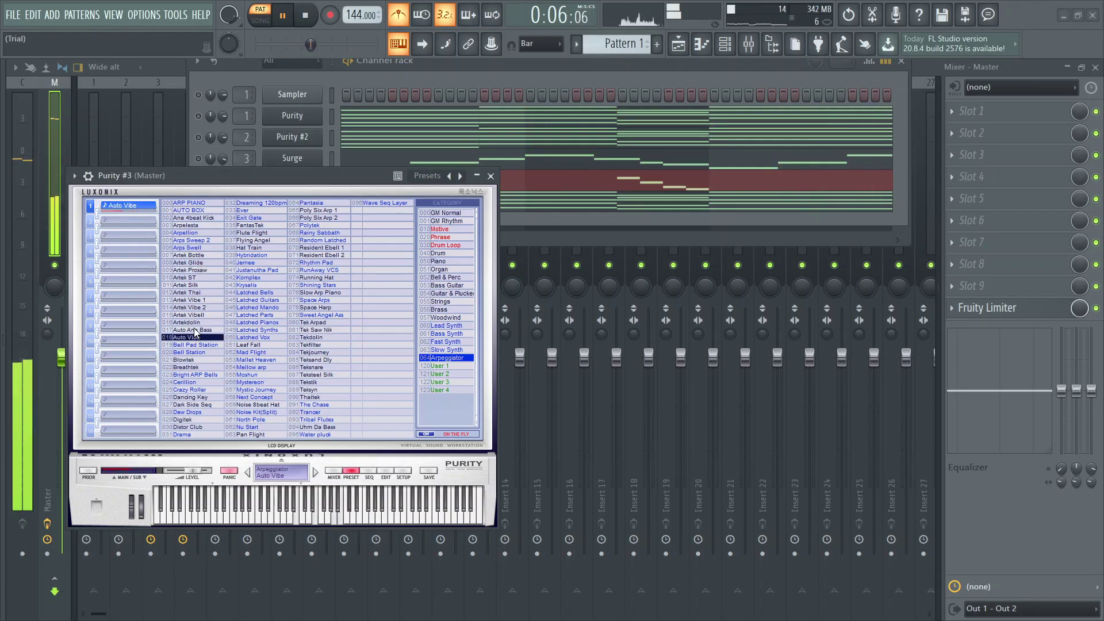
left_click(195, 330)
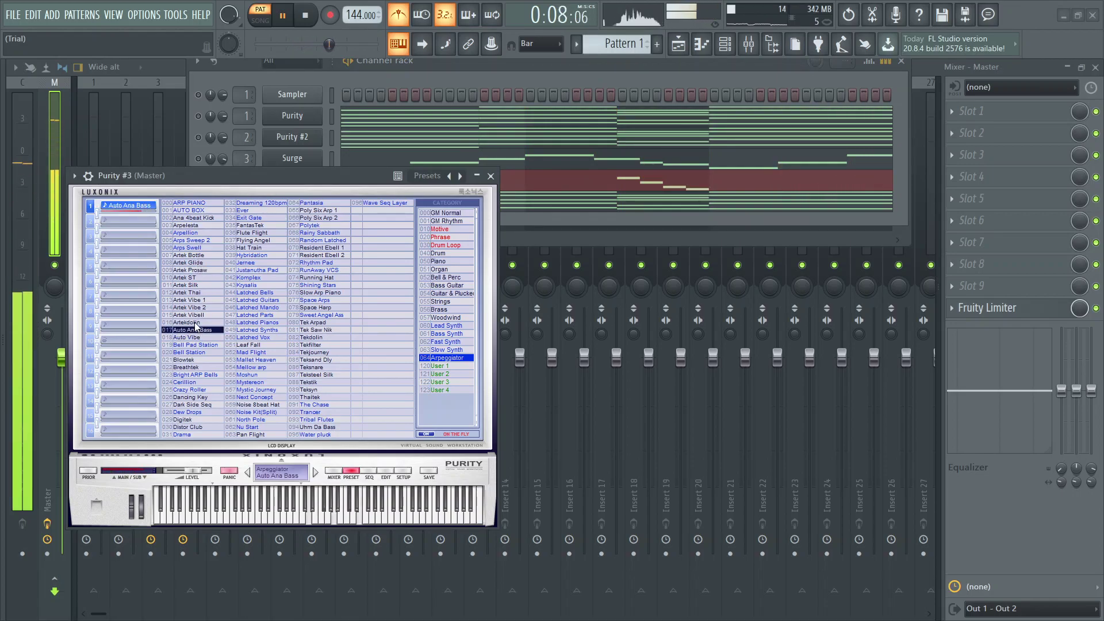
left_click(199, 404)
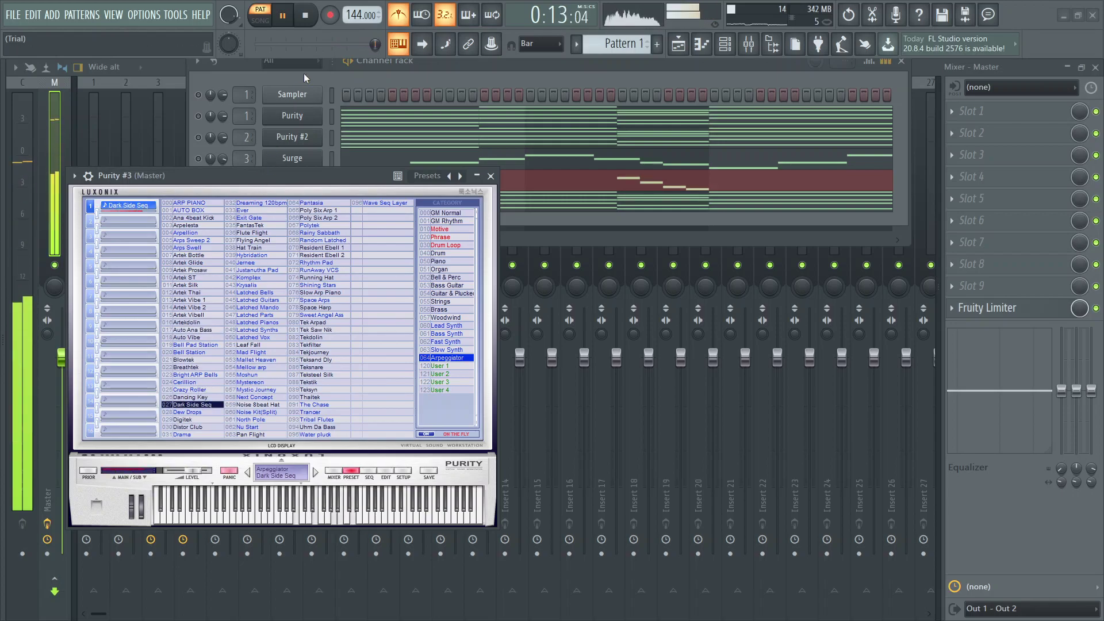
left_click(190, 374)
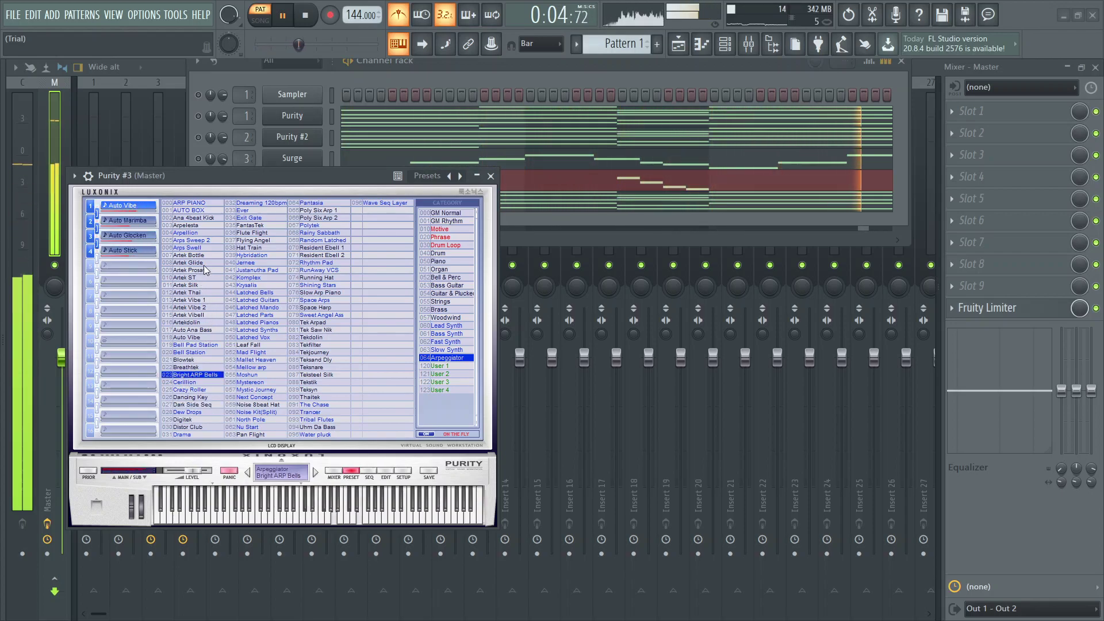
- Unmute Purity and Purity #2, audition more arpeggiator presets on Purity #3 against them, and load Bell Station
left_click(197, 116)
left_click(198, 137)
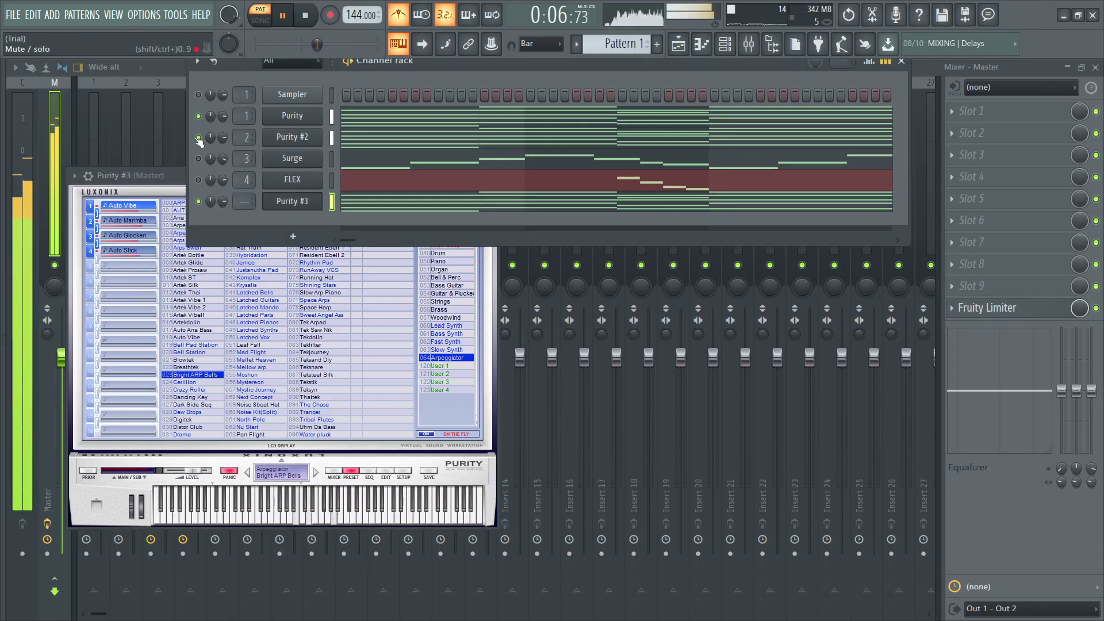
left_click(202, 307)
left_click(200, 316)
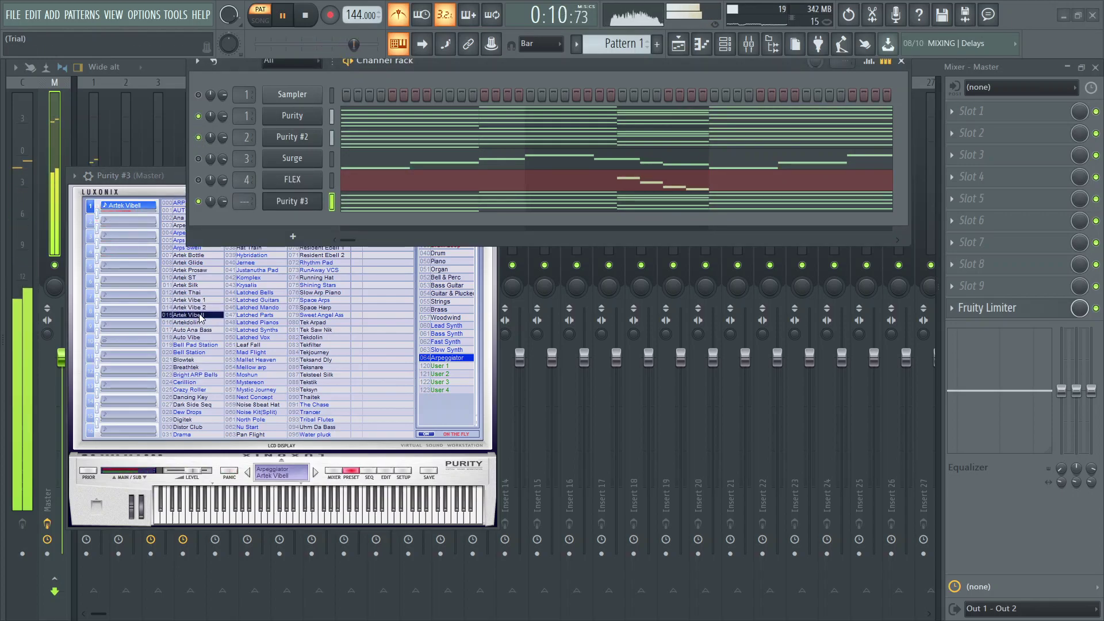
left_click(205, 345)
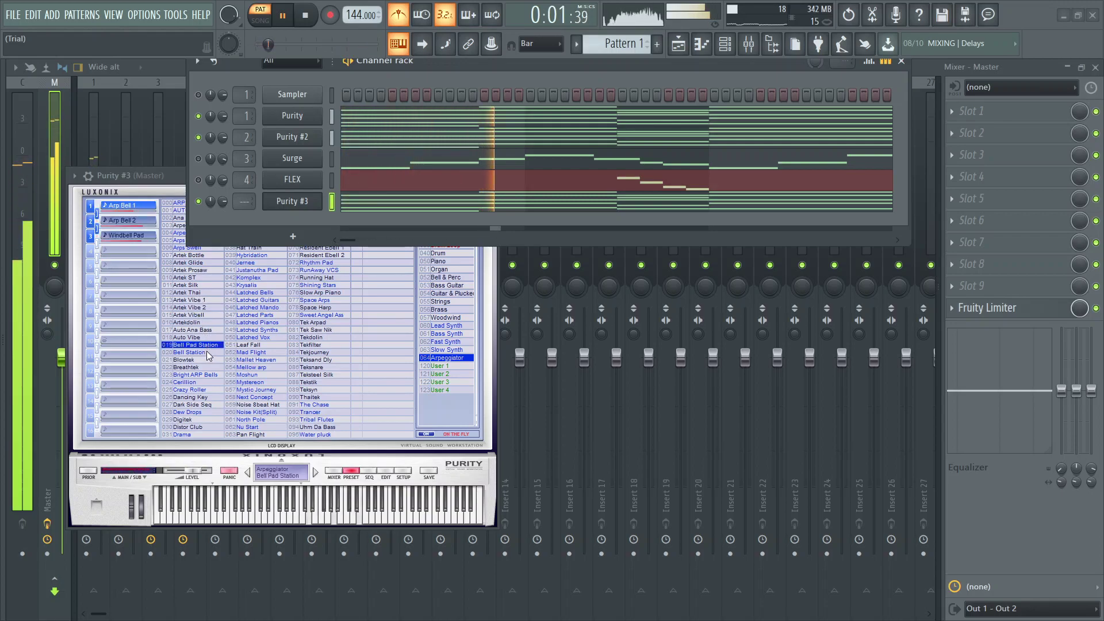
left_click(208, 354)
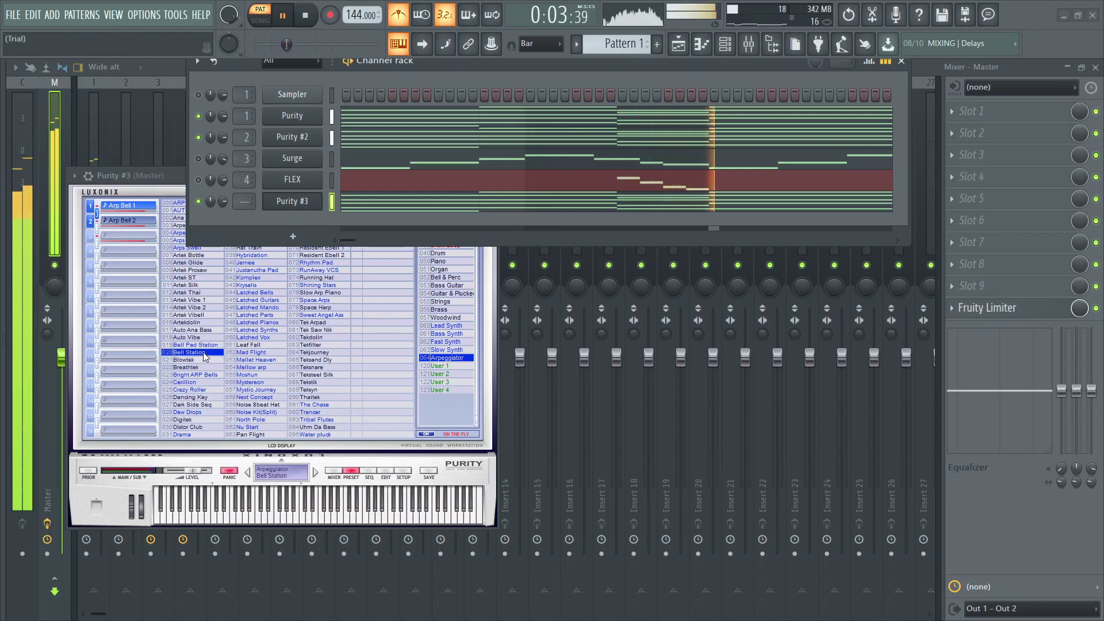
- Close the Purity #3 window, route the channel to mixer Insert 5 and solo that mixer track
left_click_drag(171, 176, 164, 189)
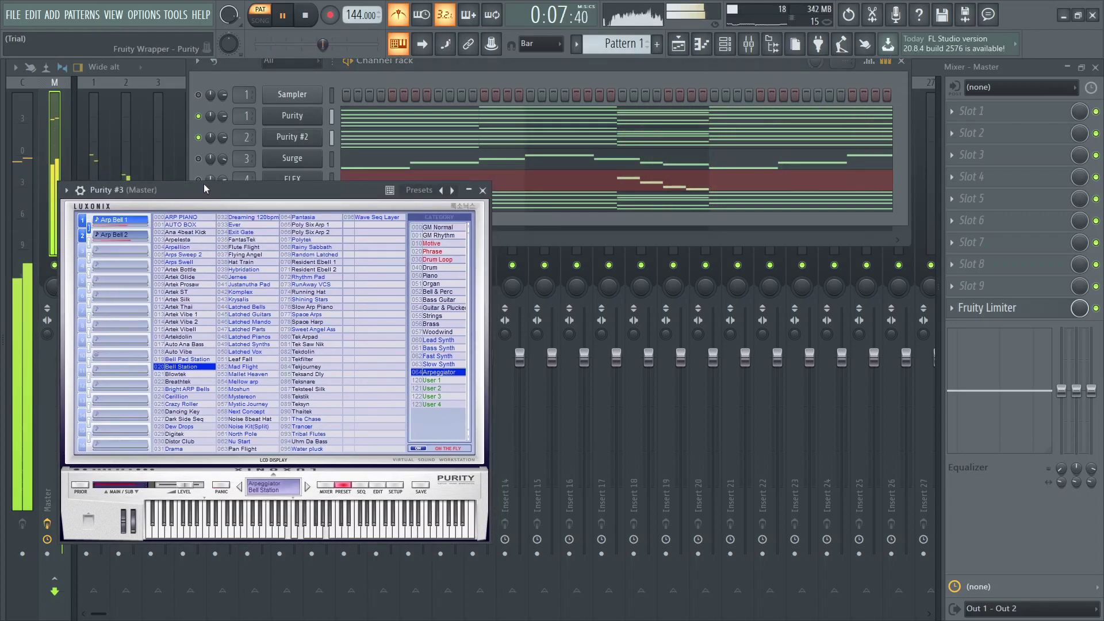
left_click(483, 190)
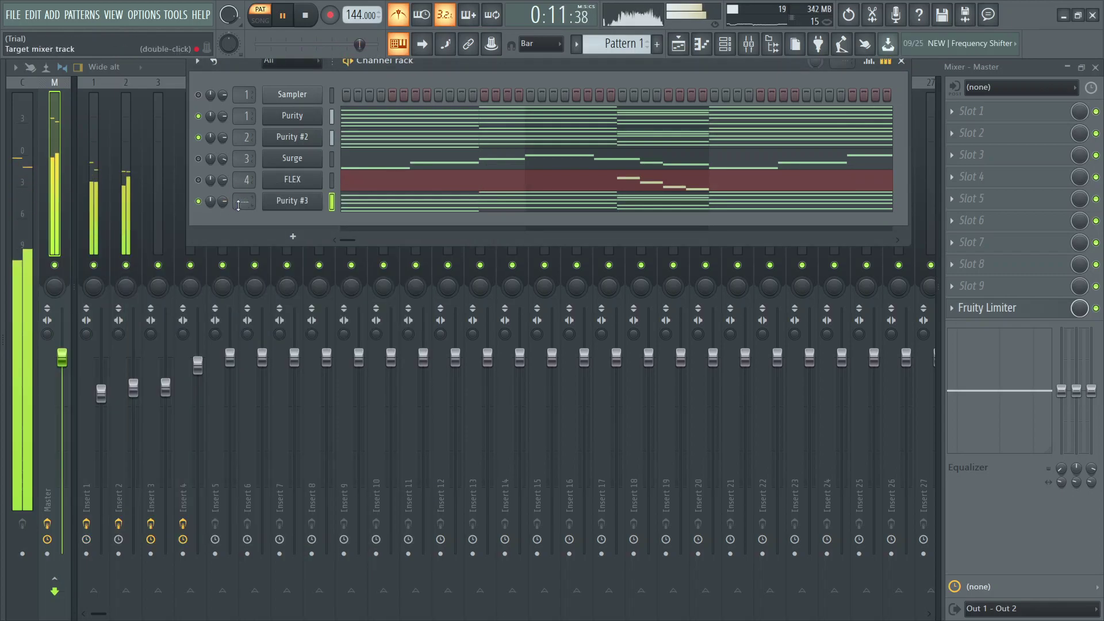
left_click(156, 172)
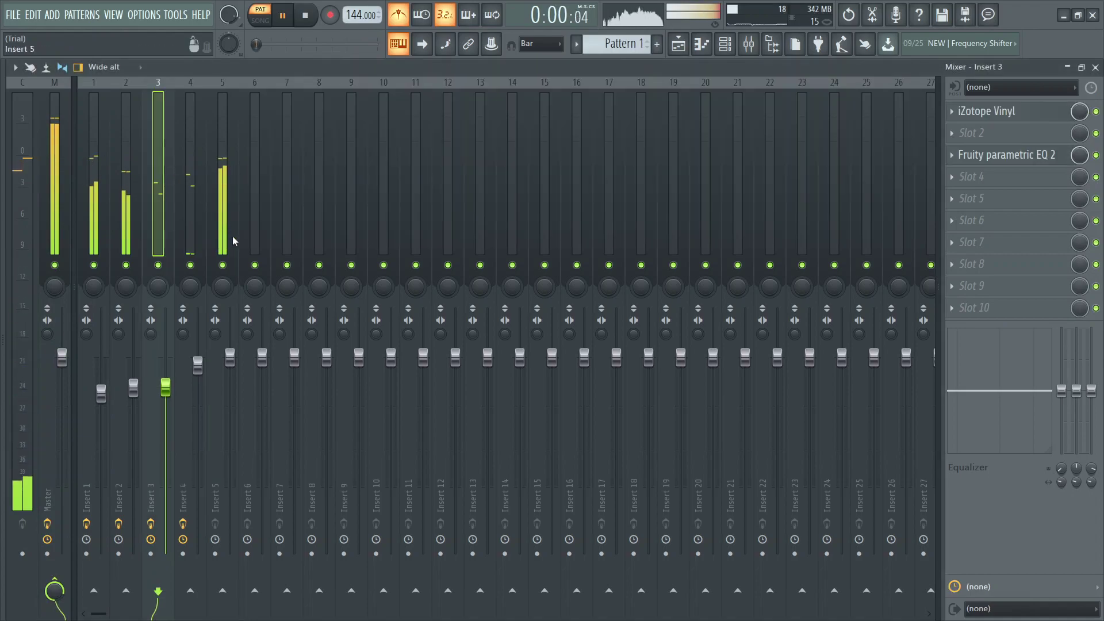
left_click(222, 253)
- Load Fruity Parametric EQ 2 in slot 2 of Insert 5 and apply its 20Hz + 18kHz cut preset
left_click(971, 133)
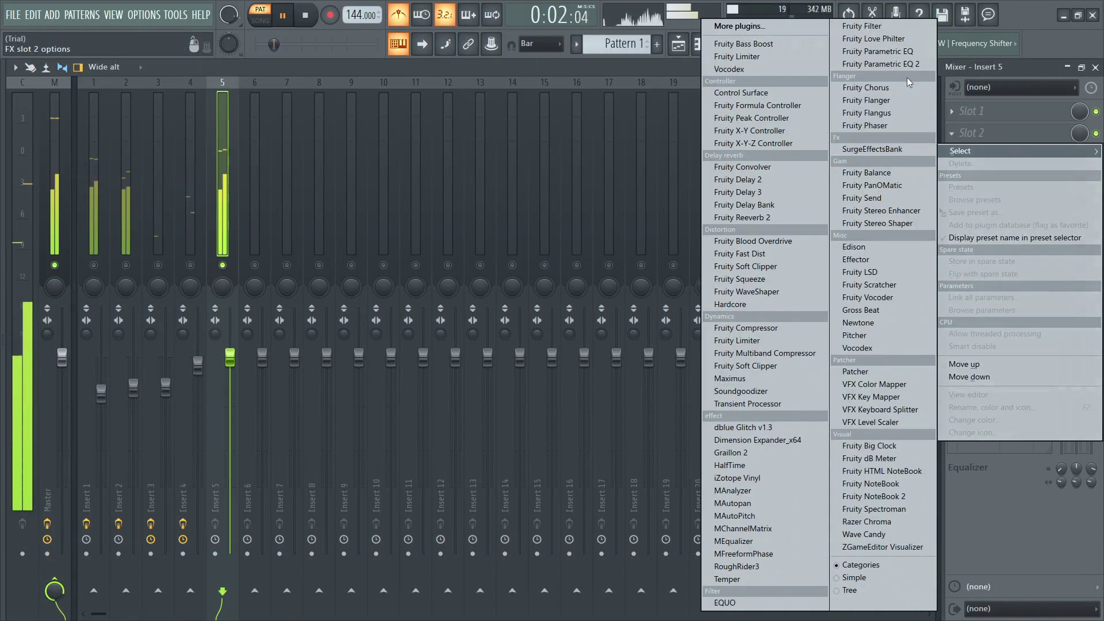
left_click(906, 64)
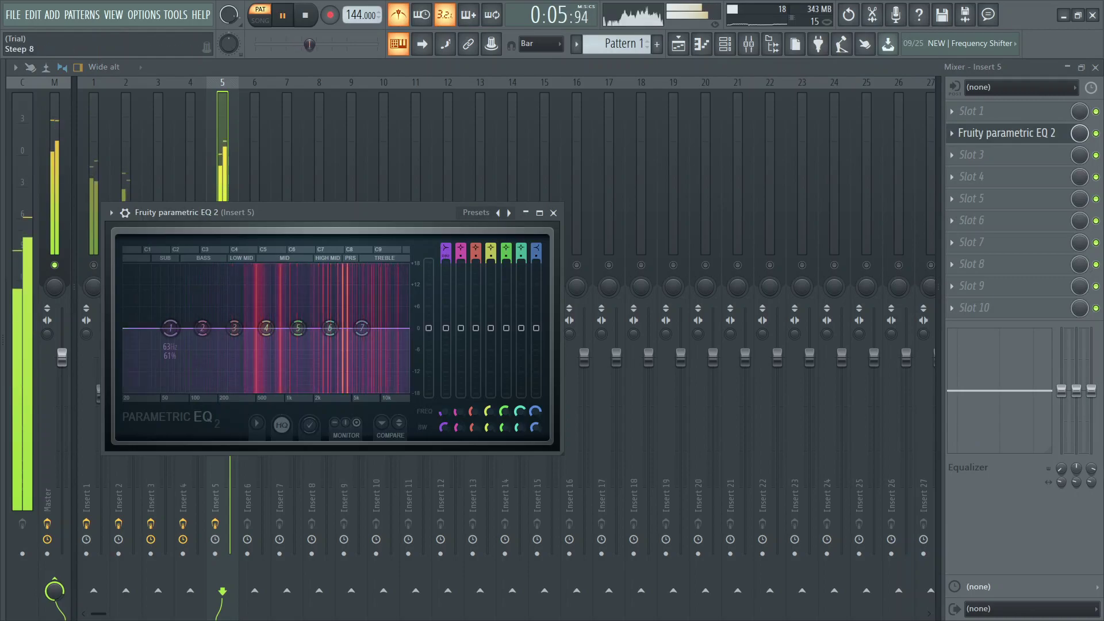
left_click_drag(170, 328, 222, 389)
left_click(508, 213)
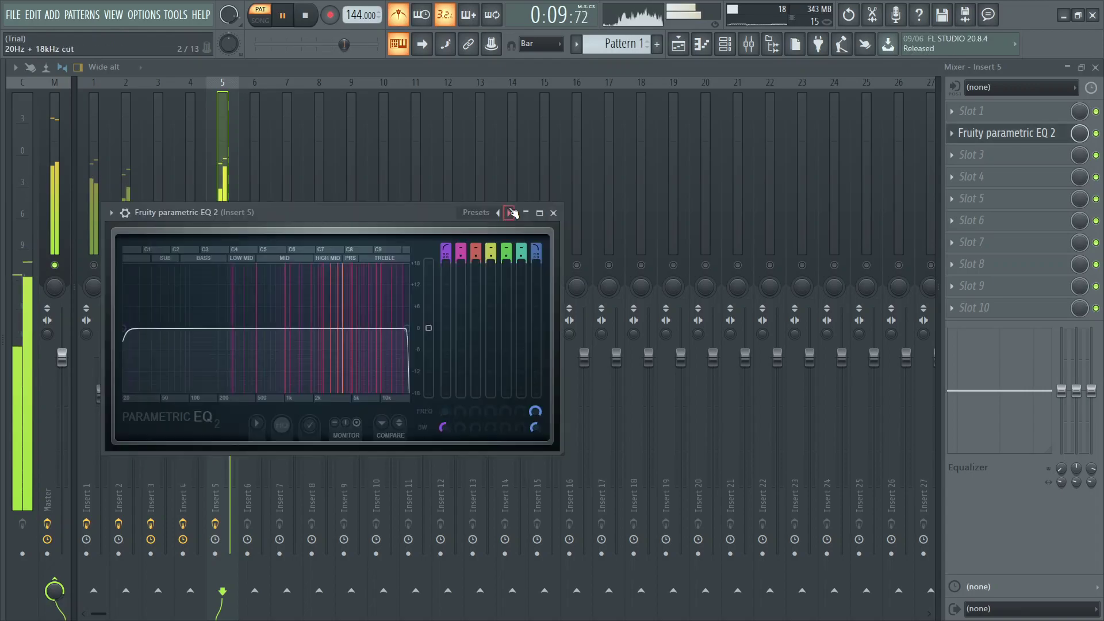
- Raise the EQ's low cut to about 200 Hz and lower its high cut to just above 5 kHz, checking the sound during playback
left_click_drag(121, 337, 229, 333)
left_click_drag(407, 328, 363, 329)
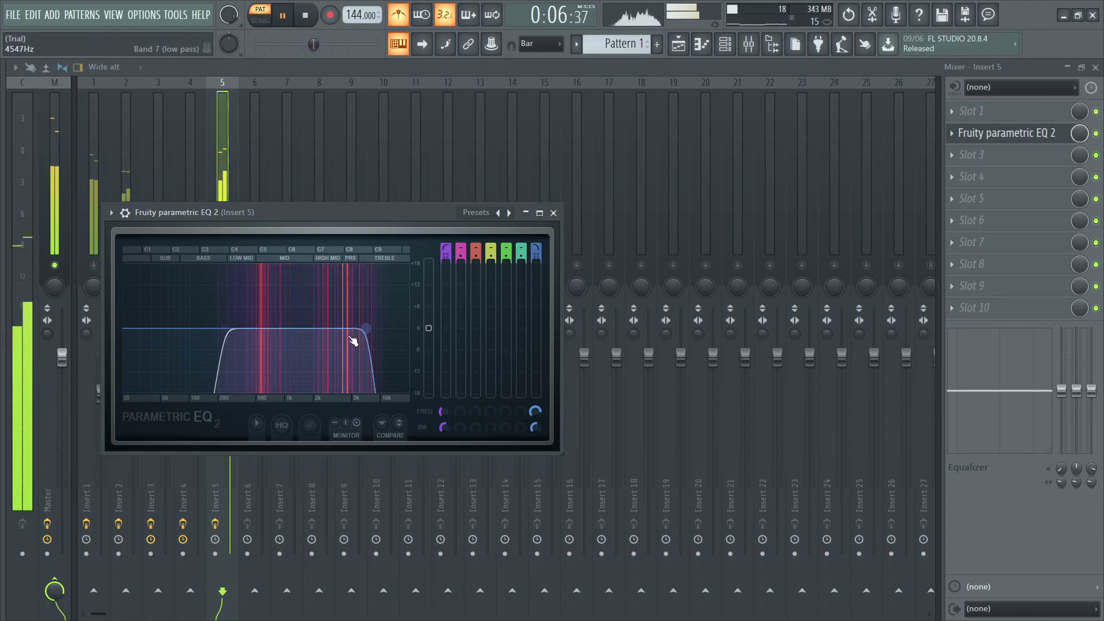
key("space")
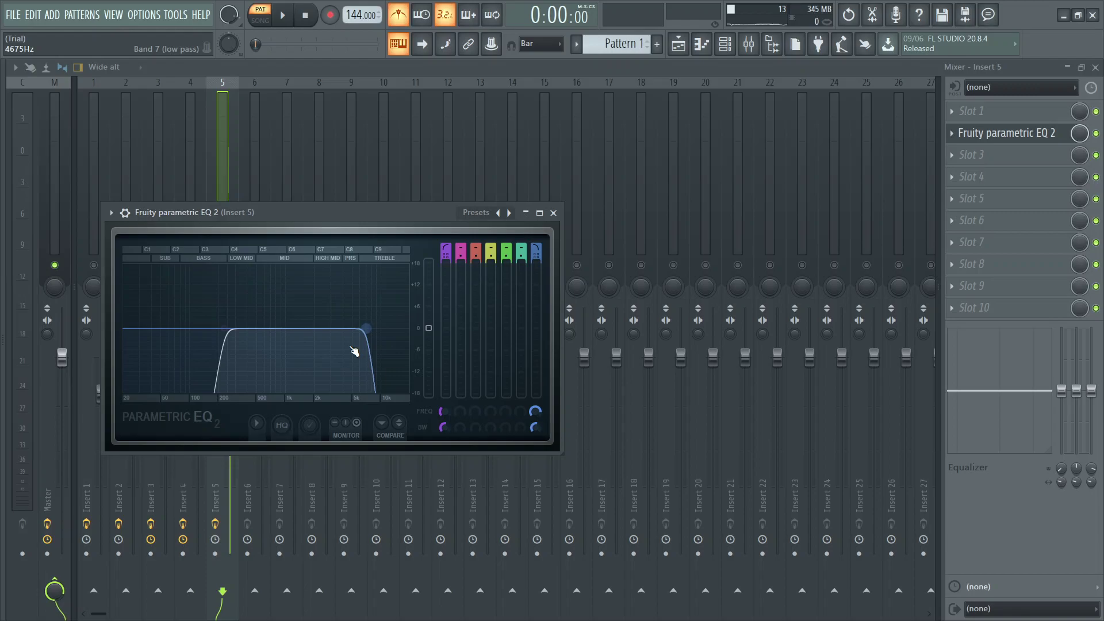
key("space")
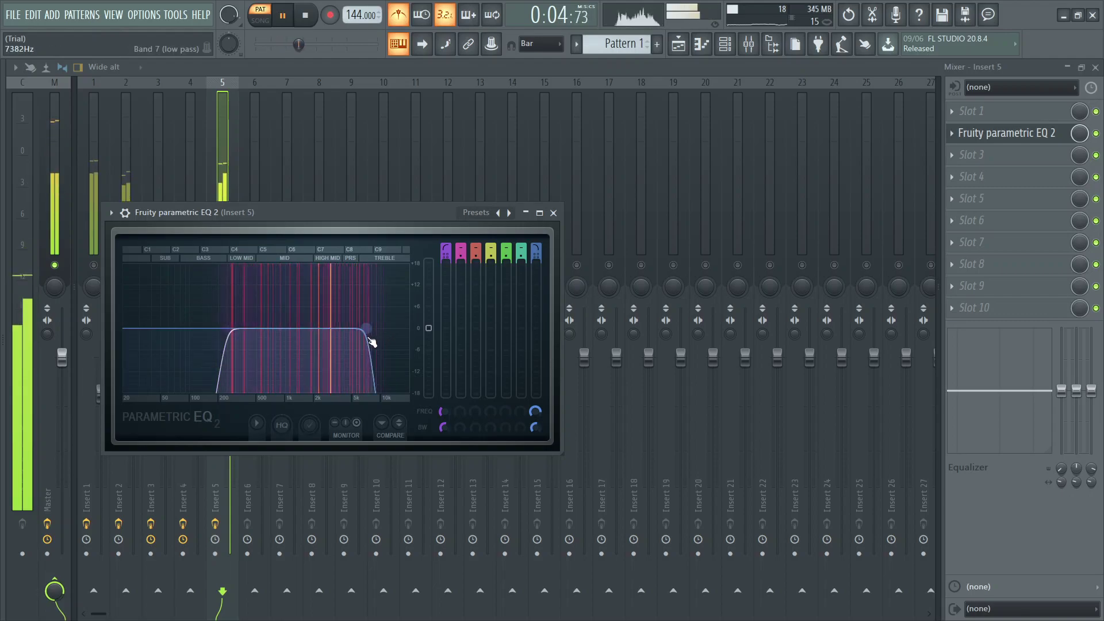
left_click(553, 213)
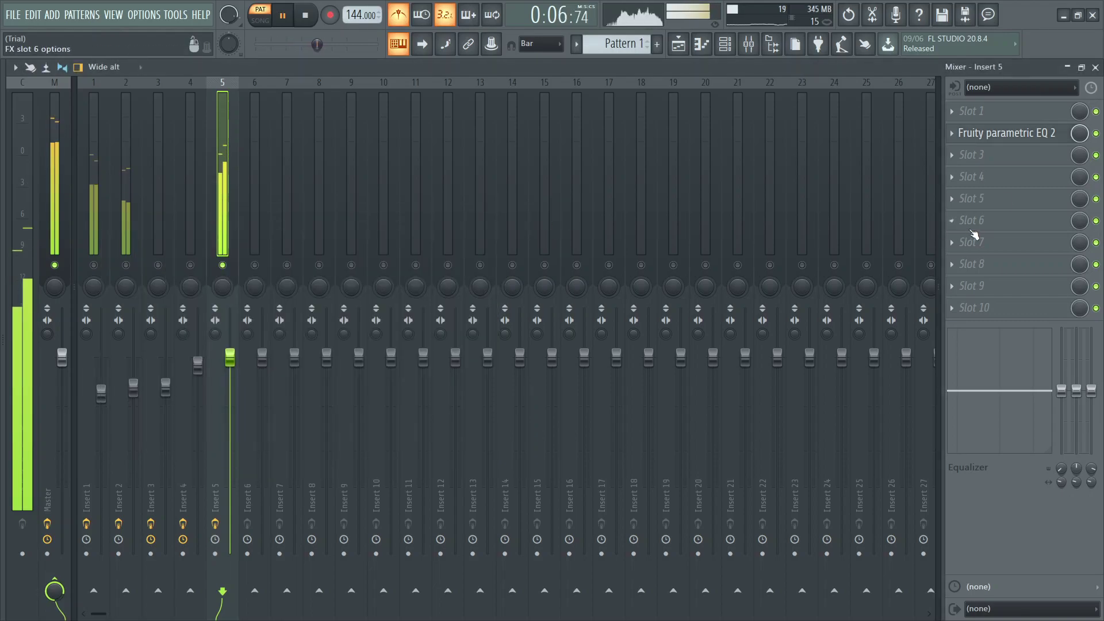
key("space")
- Load HalfTime in slot 4 of Insert 5 and play the pattern through it
left_click(972, 177)
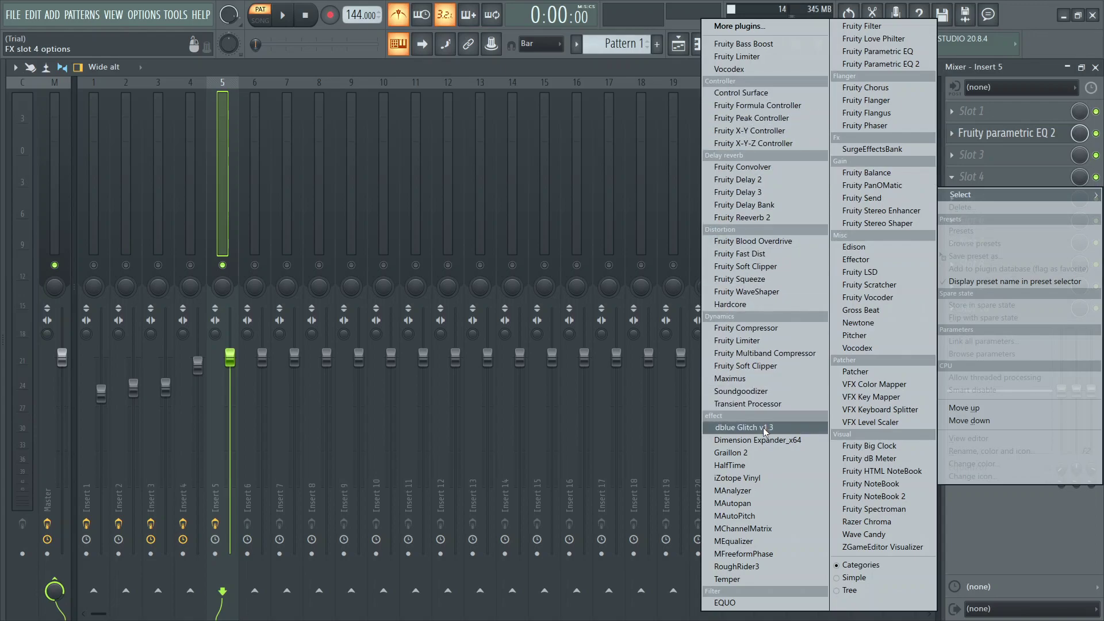
left_click(741, 465)
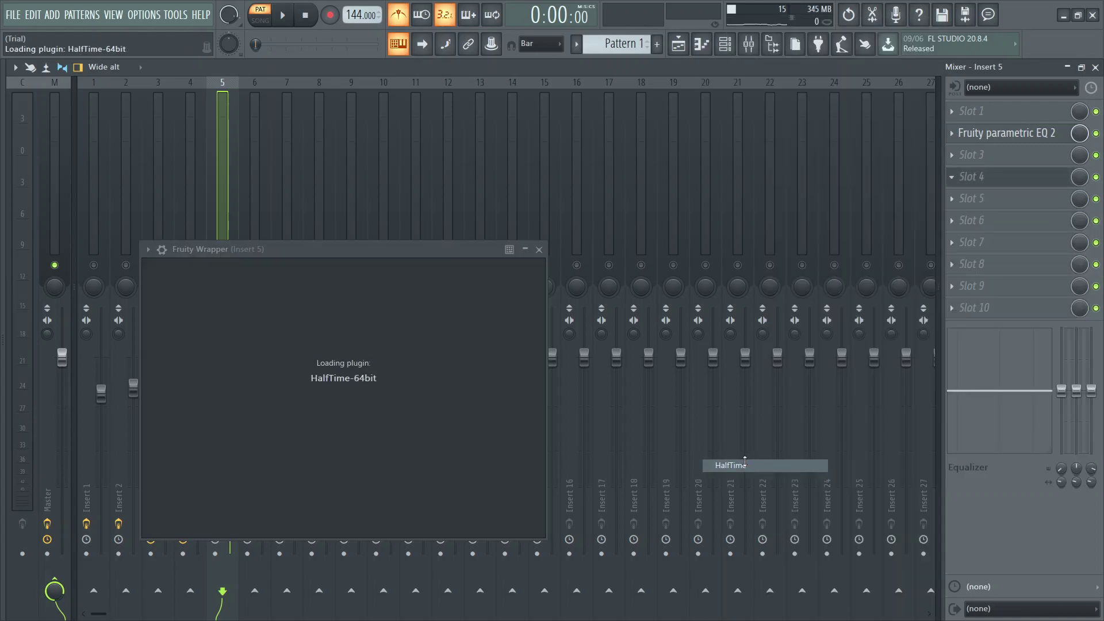
key("space")
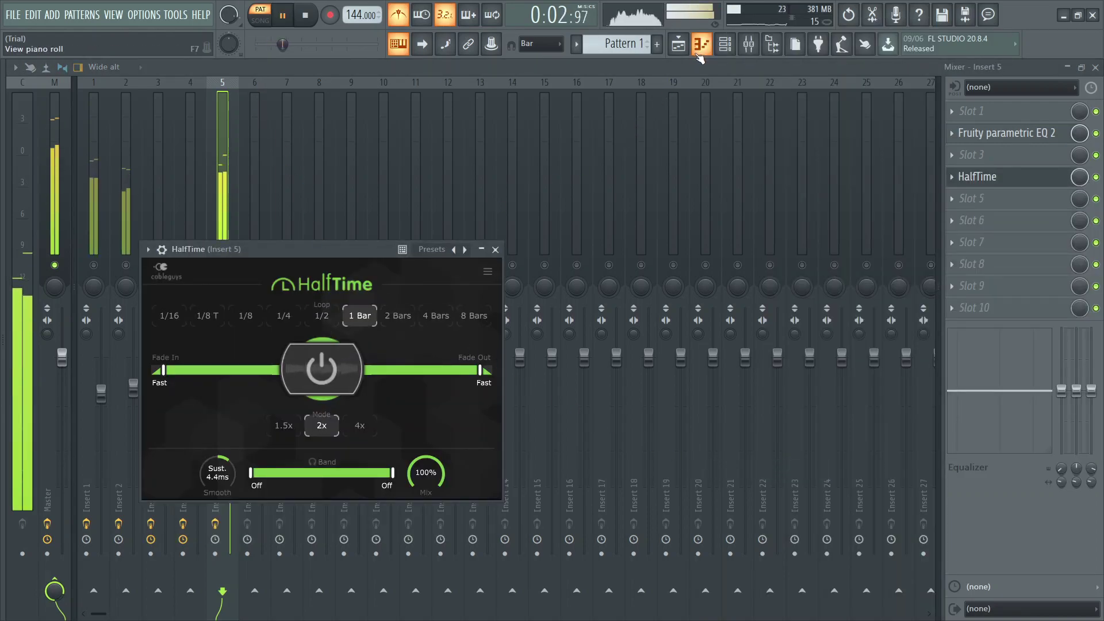
- Set HalfTime's loop length to 1/2, its fade-out to 1/8, and lengthen its fade-in
left_click(330, 322)
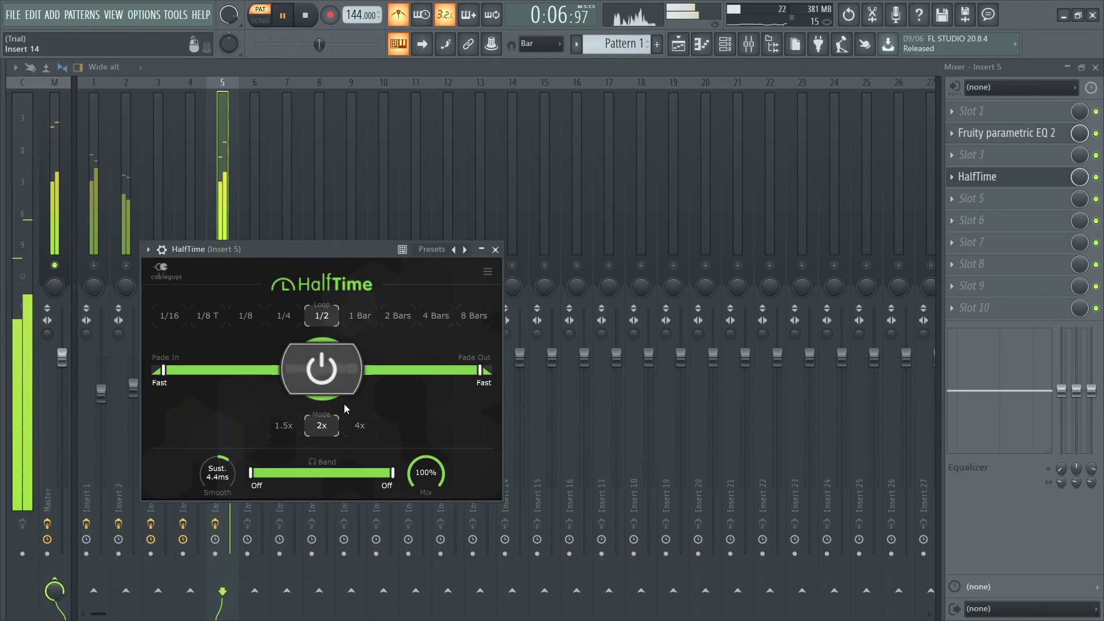
left_click_drag(482, 376, 469, 376)
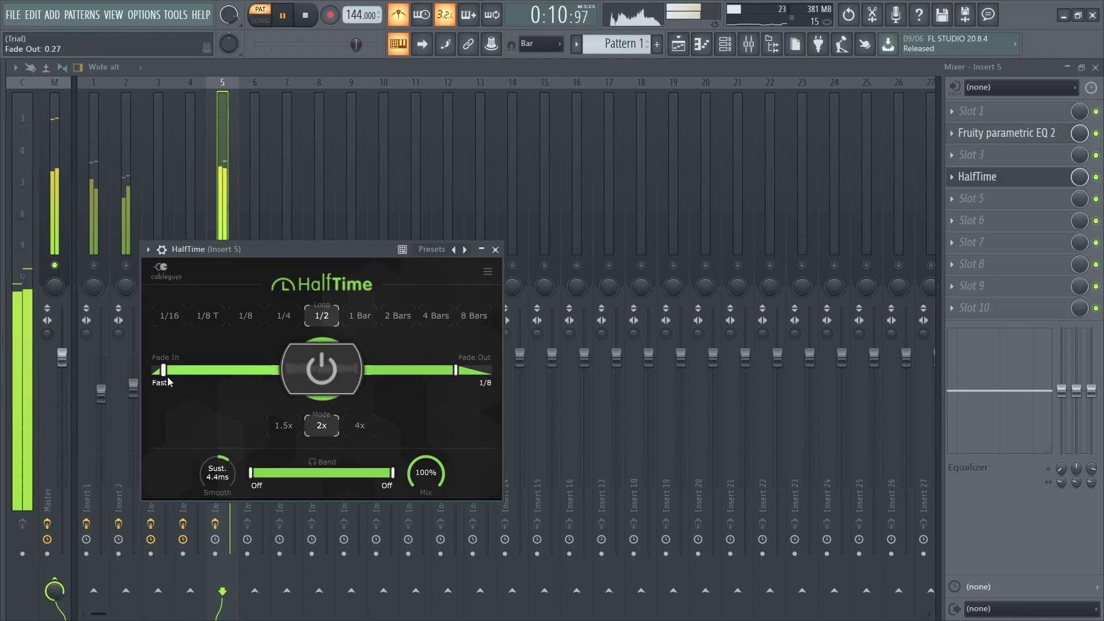
left_click_drag(163, 369, 187, 370)
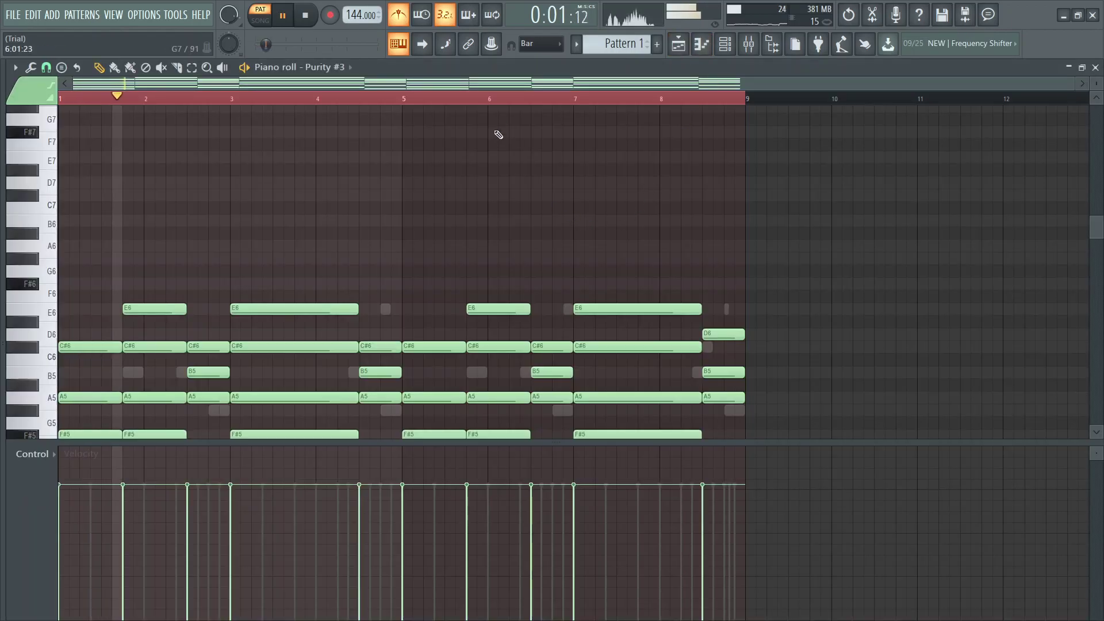
- Undo the last octave-down shift of the Purity #3 notes and replay the pattern
key("space")
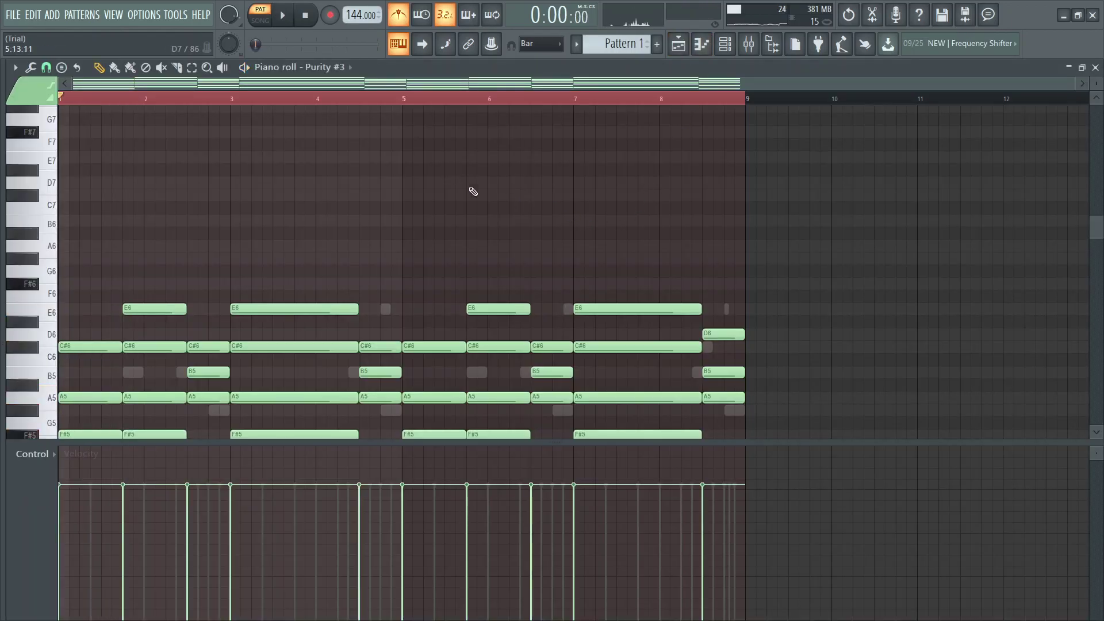
key("ctrl+z")
key("space")
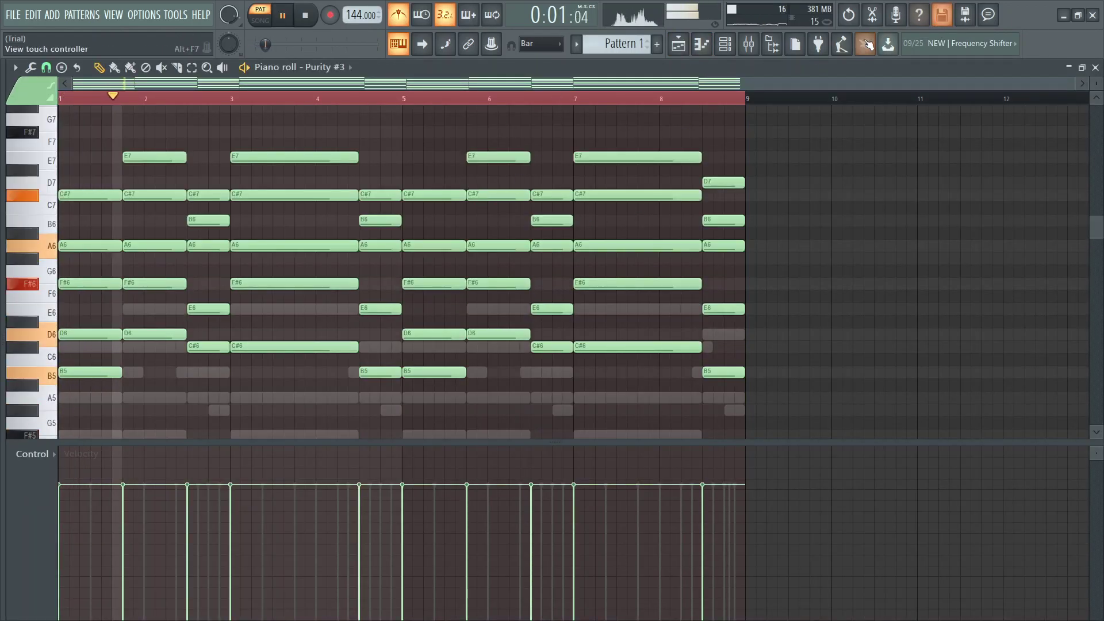
- Change the loop length of HalfTime on Insert 5 to 1/4 in the mixer
left_click(749, 47)
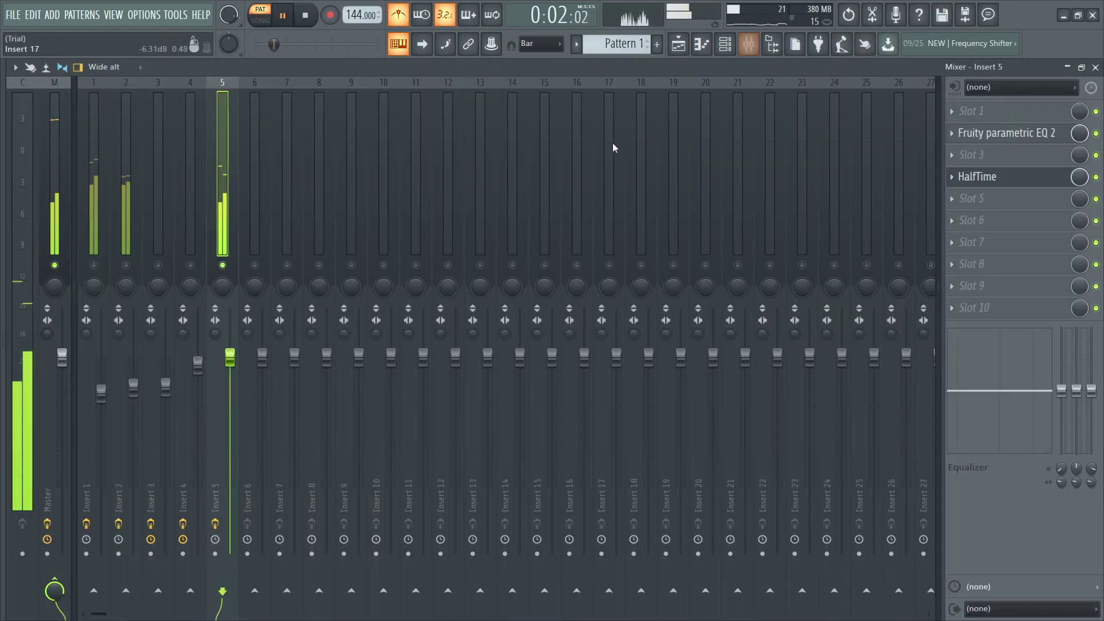
left_click(1016, 183)
left_click(266, 317)
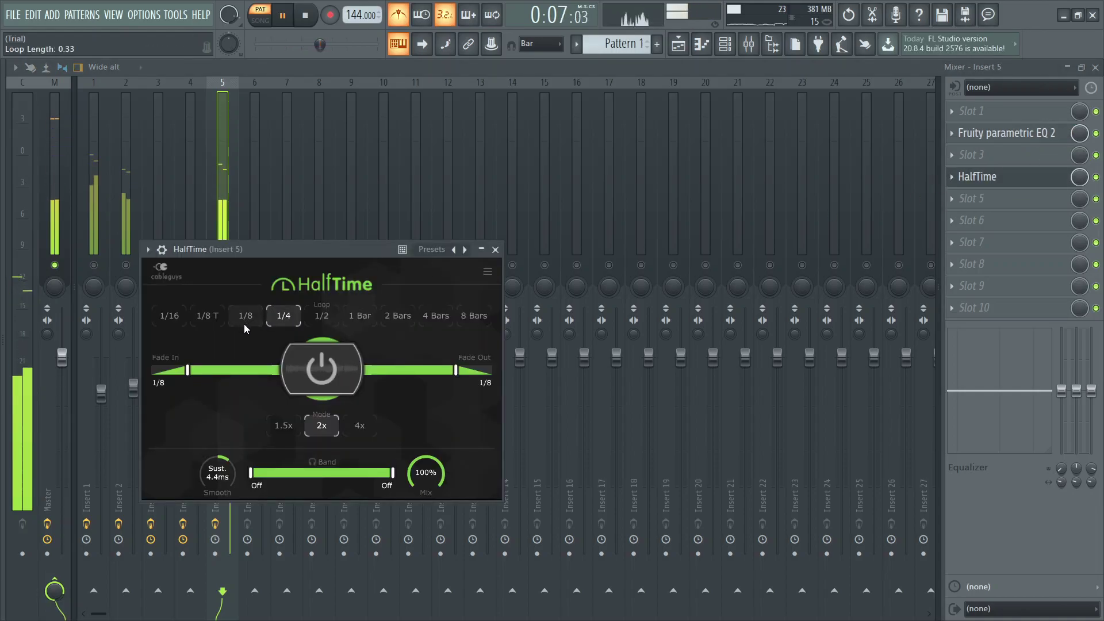
- Turn off the metronome and lower Insert 5's volume fader during playback
left_click(398, 15)
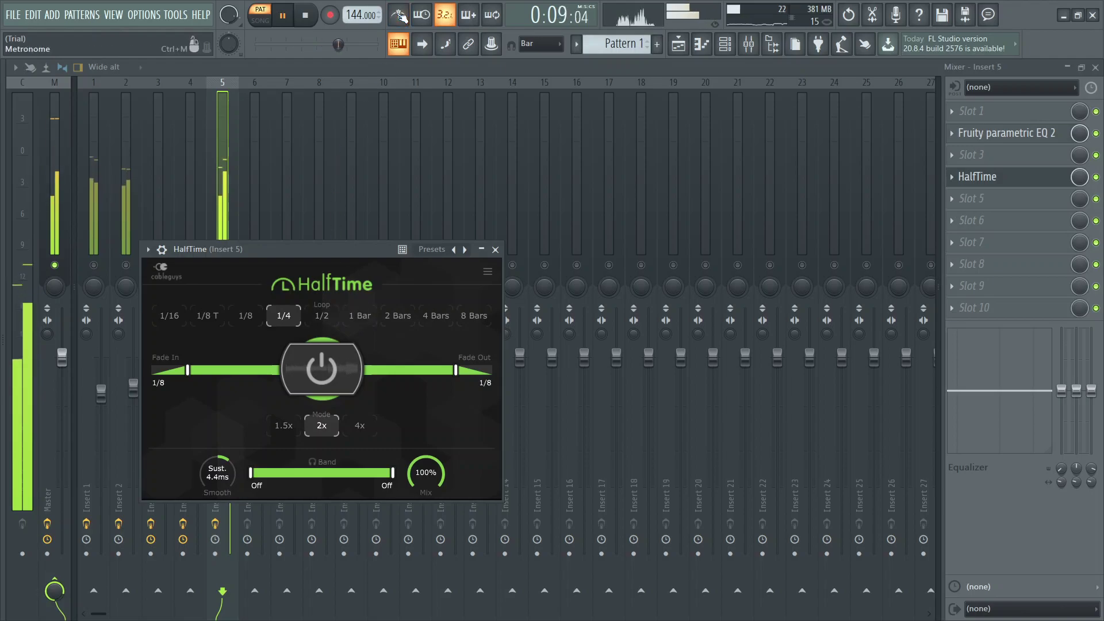
left_click(496, 253)
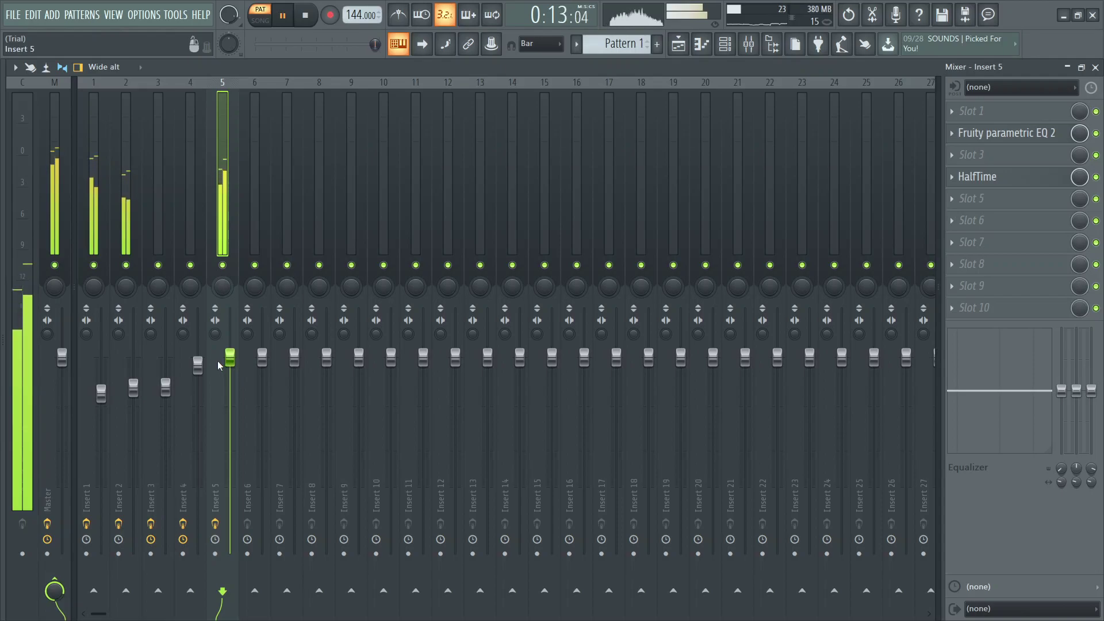
left_click_drag(230, 358, 230, 379)
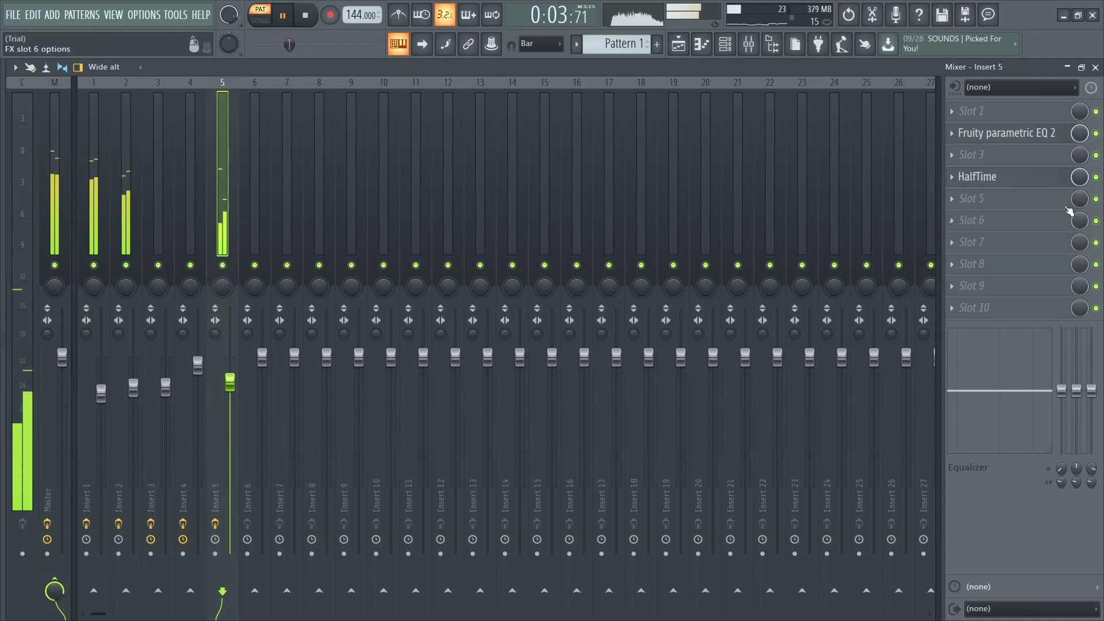
key("space")
- Find Fruity PanOMatic among all effect plugins and load it in slot 1 of Insert 5
left_click(985, 112)
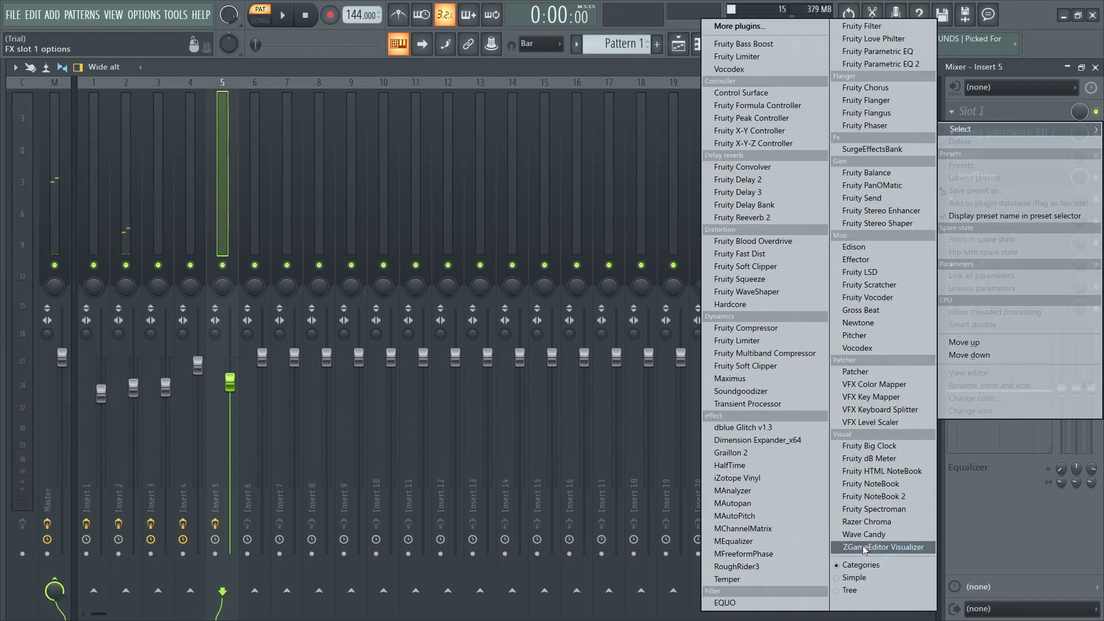
left_click(692, 61)
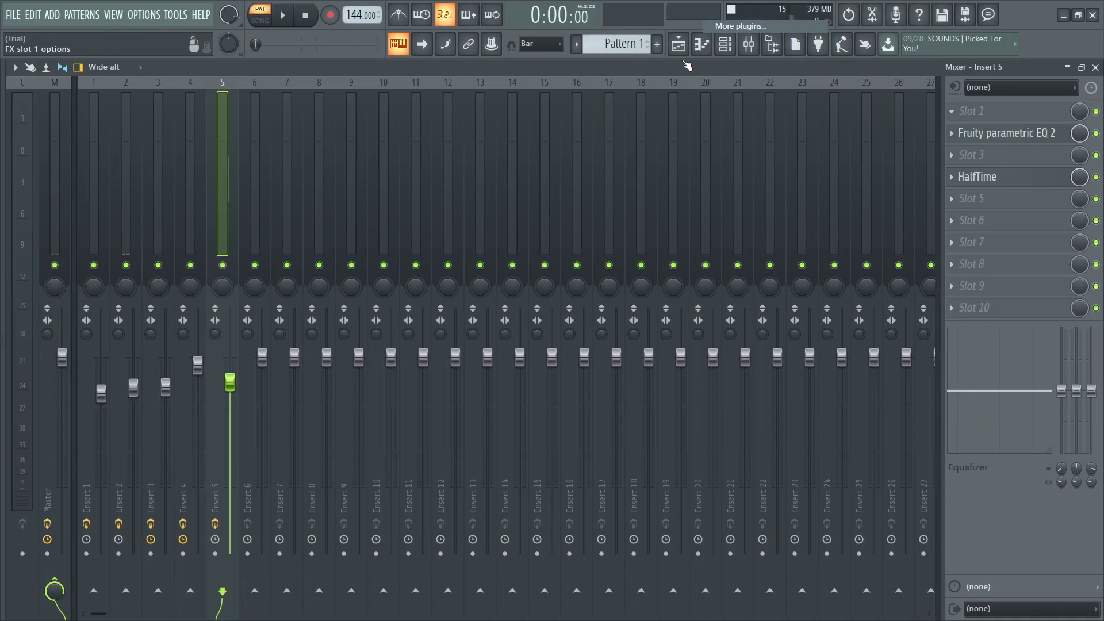
left_click(763, 49)
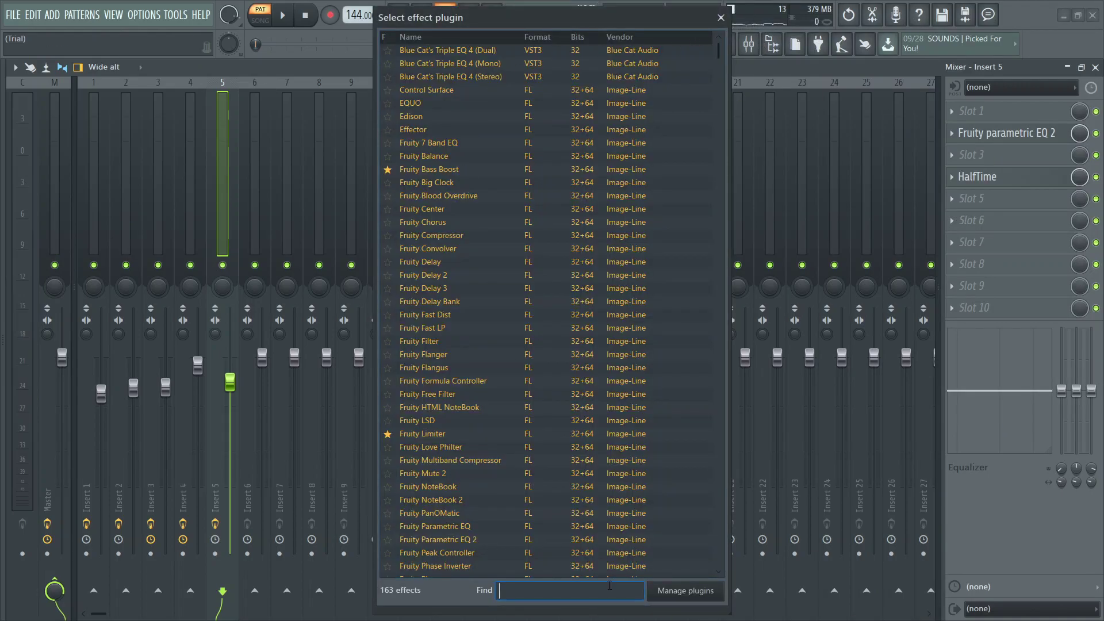
type("paa")
key("BackSpace")
key("BackSpace")
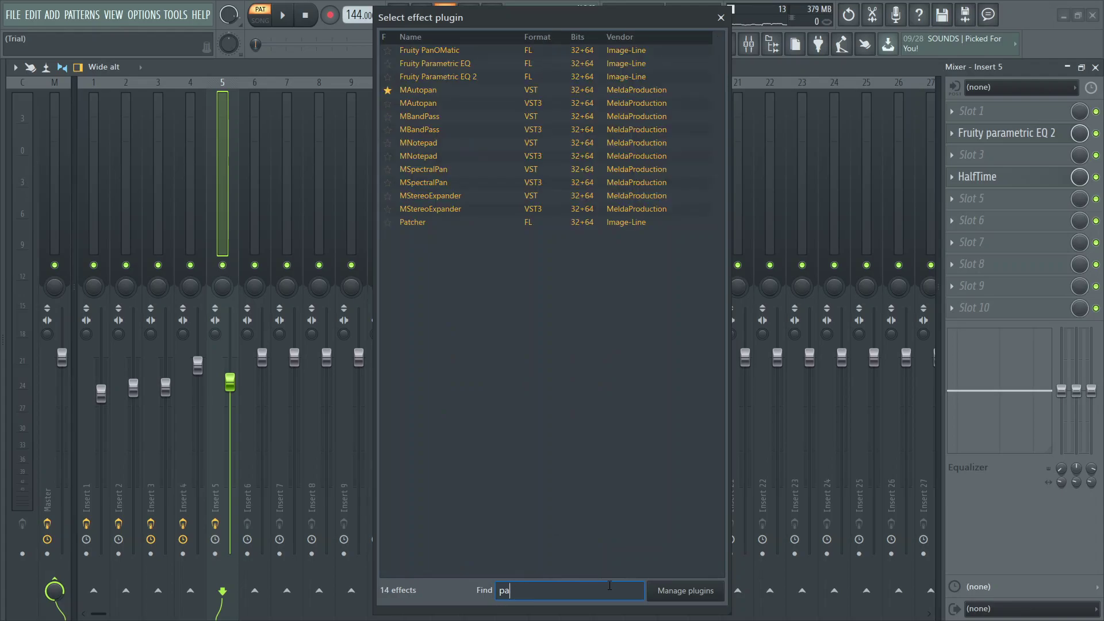
left_click(457, 49)
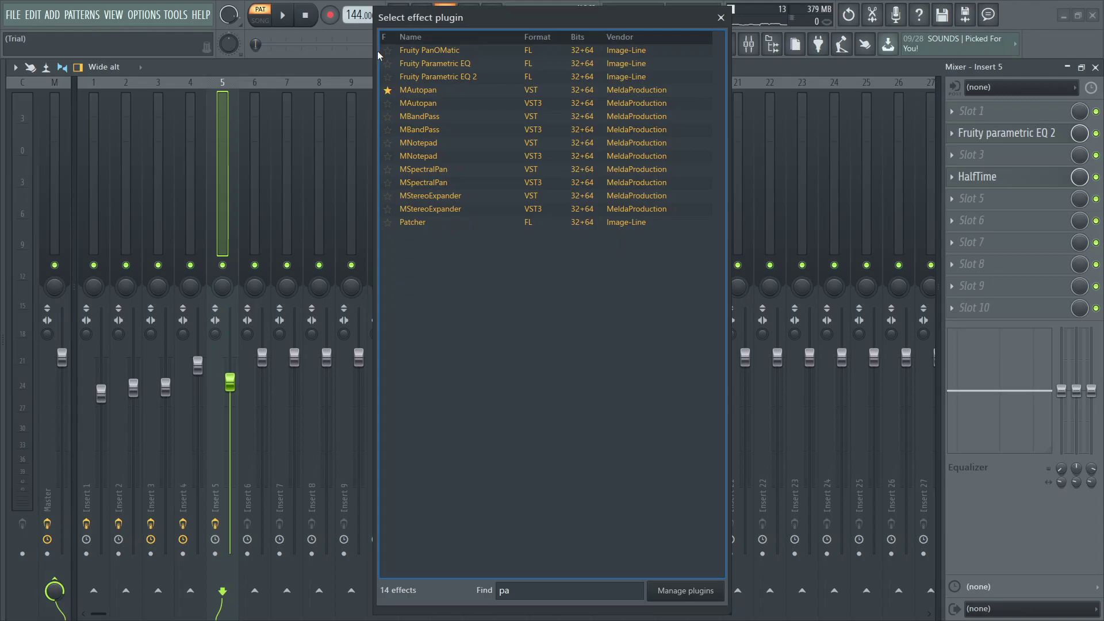
left_click(398, 52)
double_click(441, 52)
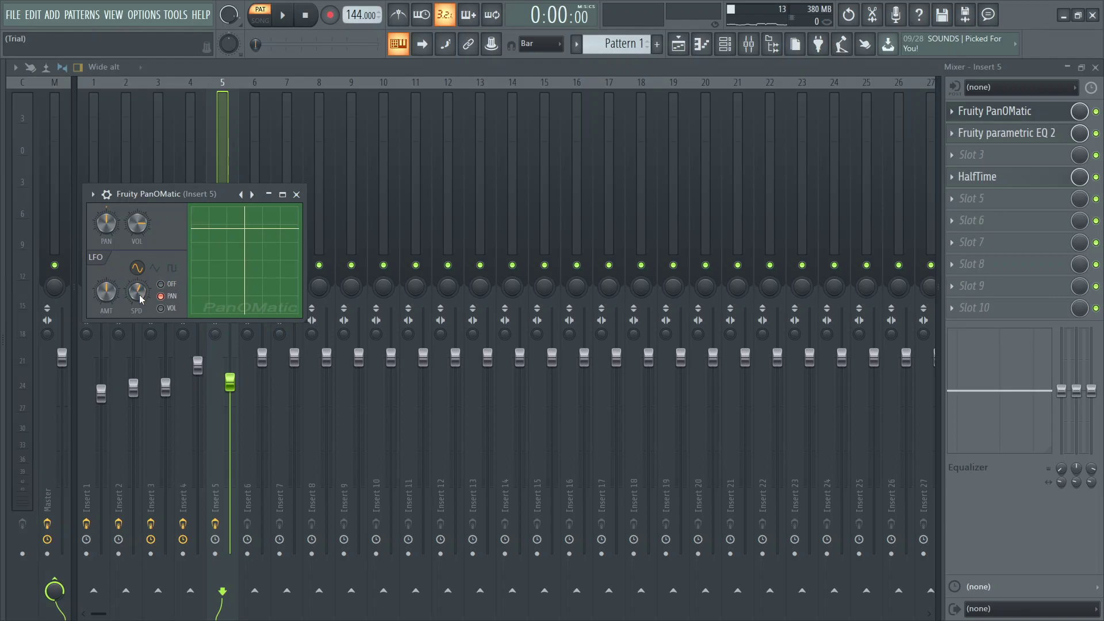
- Adjust PanOMatic's LFO amount and slow its LFO speed during playback, and solo Insert 5
key("space")
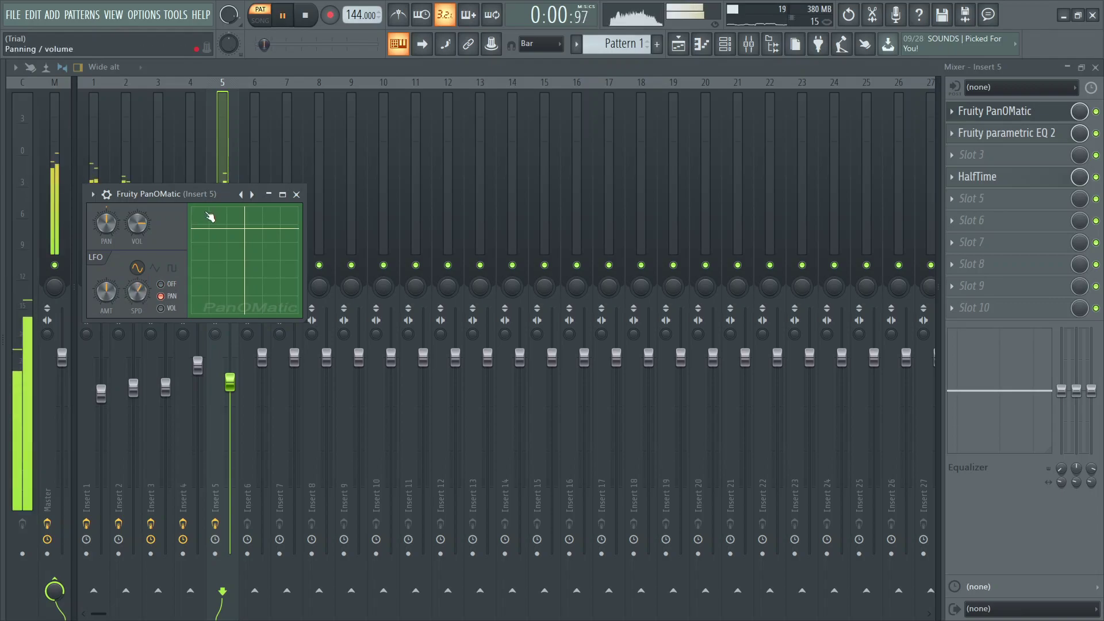
left_click_drag(226, 195, 543, 174)
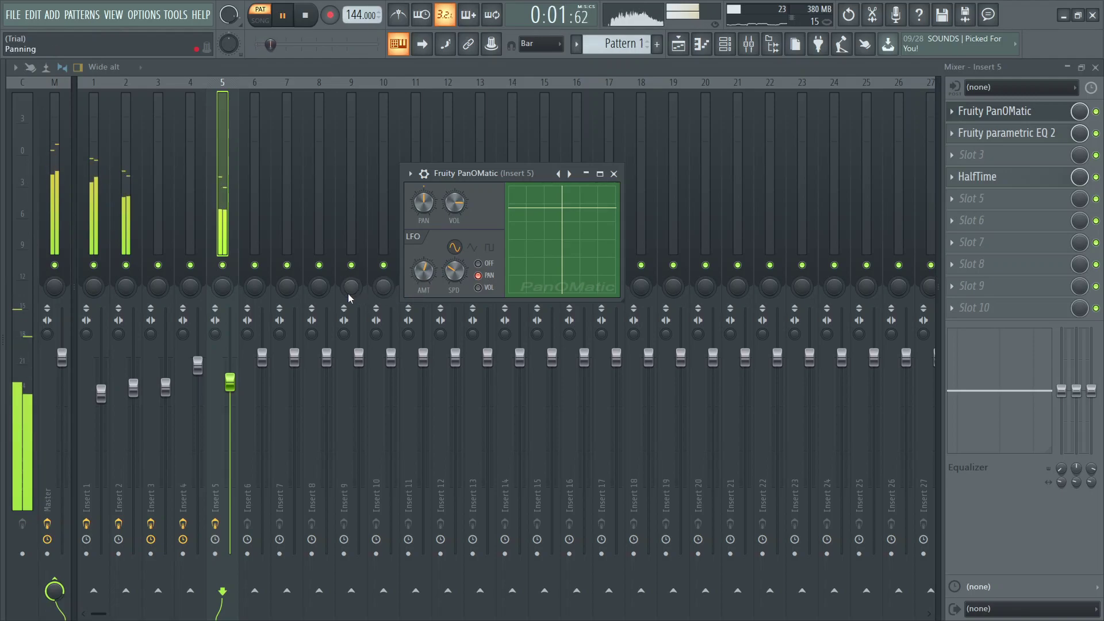
right_click(230, 265)
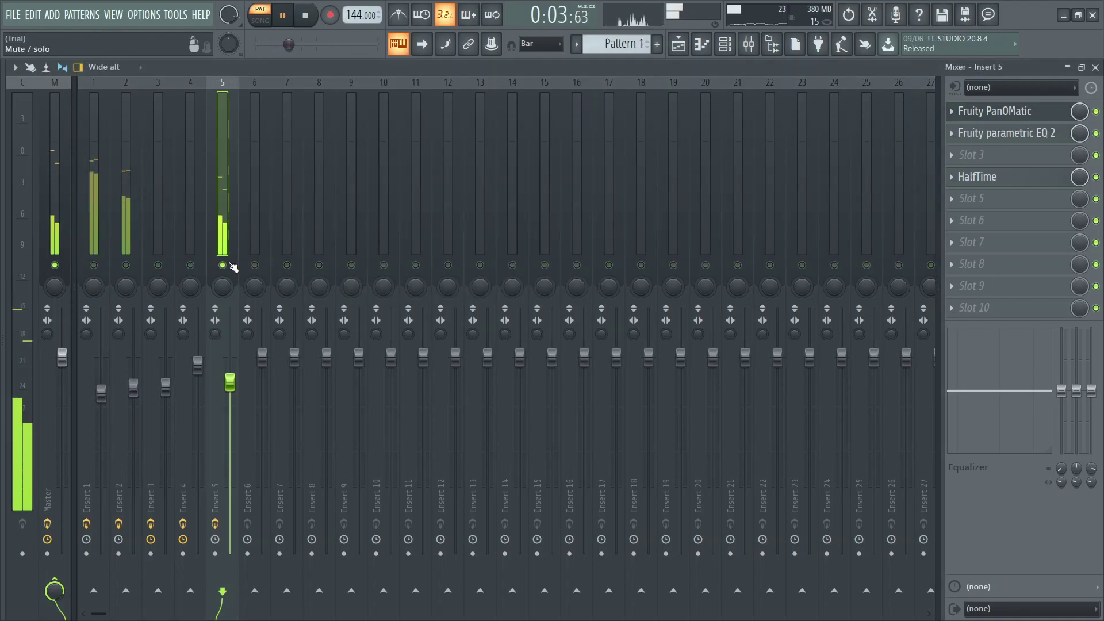
- Fine-tune PanOMatic's panning LFO amount and speed on the soloed Insert 5, and unsolo the track
left_click(1008, 134)
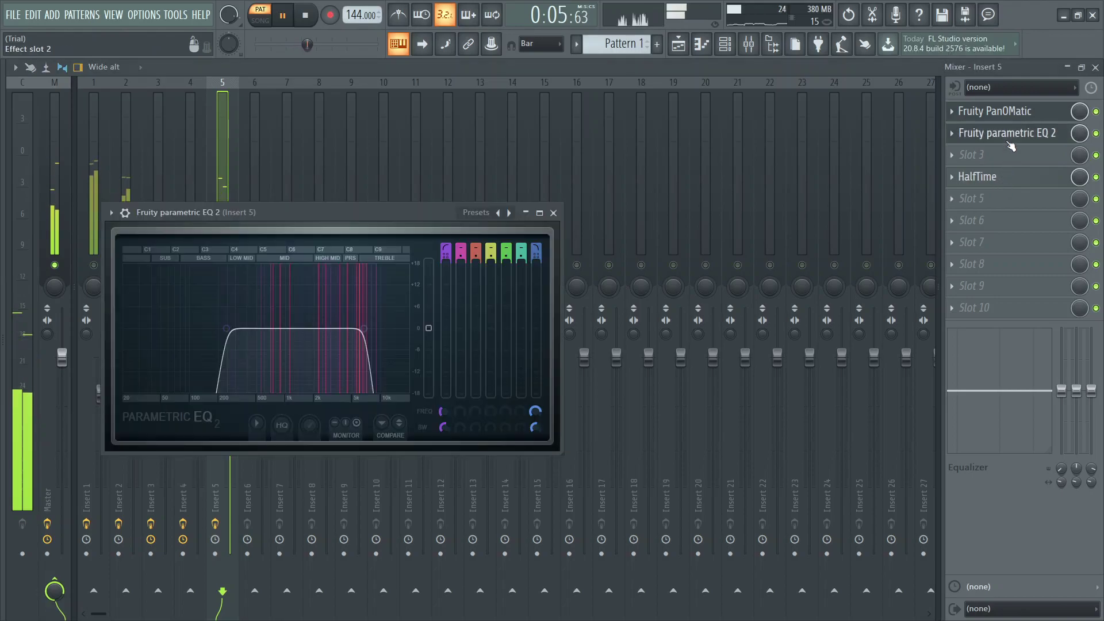
left_click(1008, 134)
left_click(1010, 122)
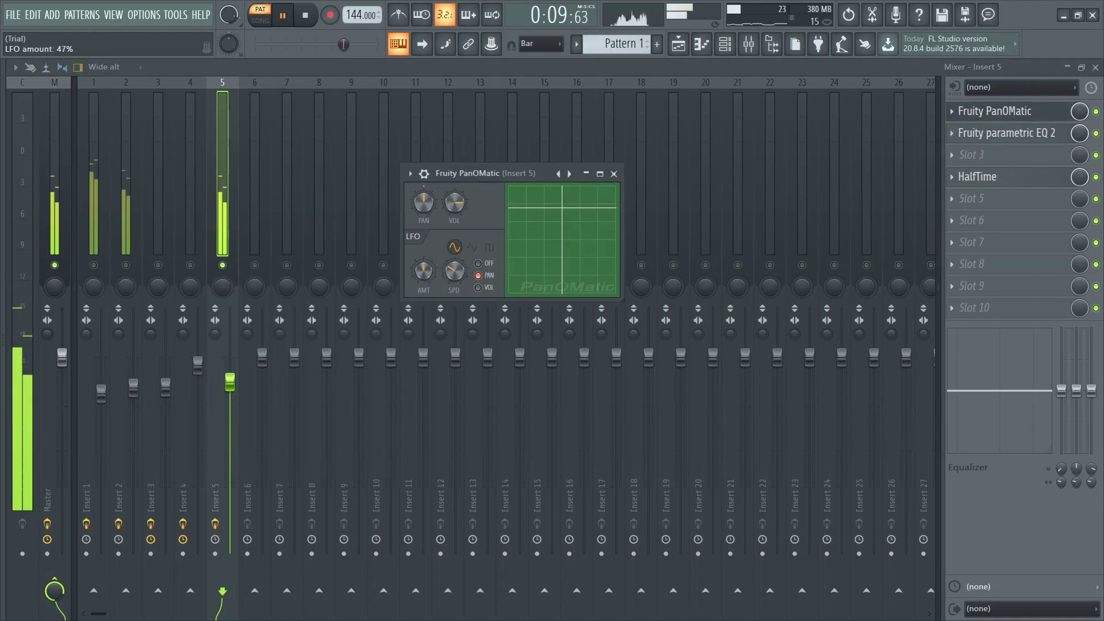
right_click(431, 276)
left_click(453, 282)
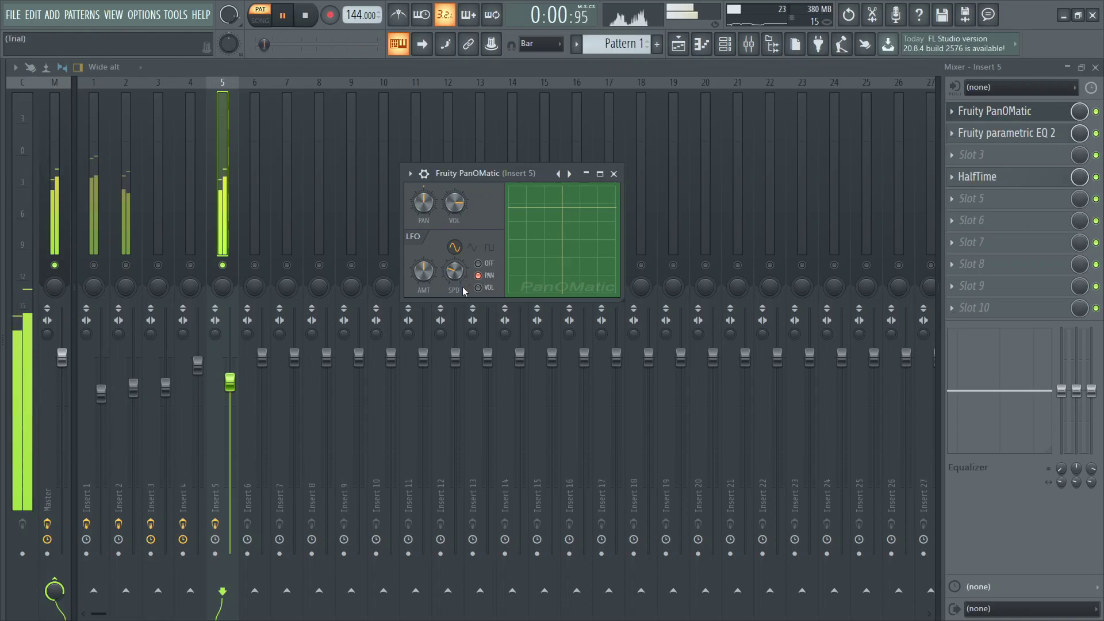
left_click(614, 174)
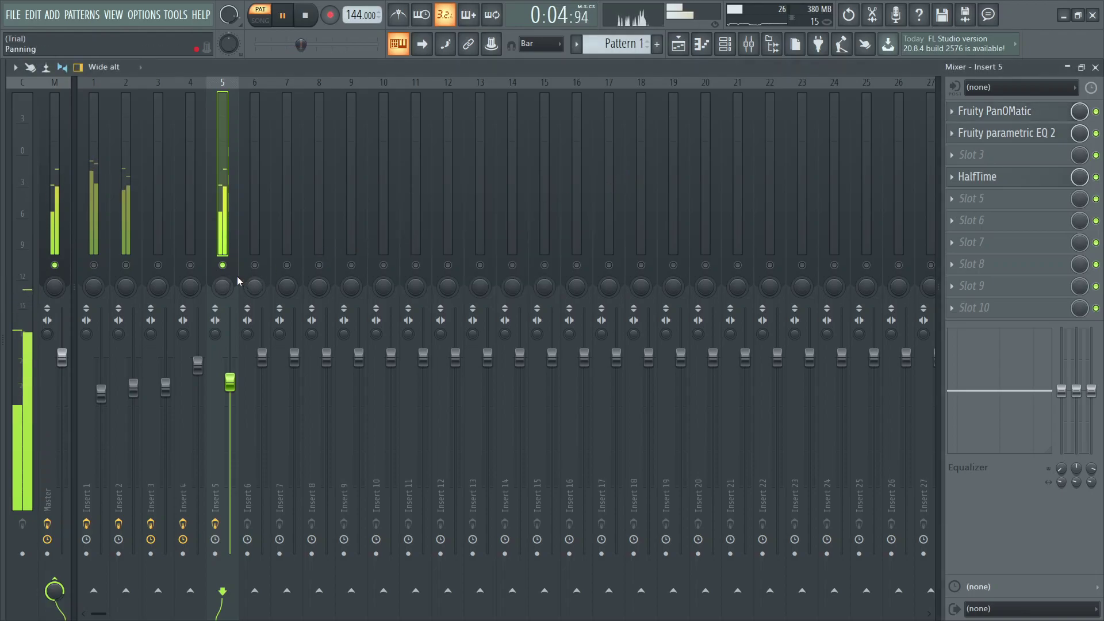
right_click(222, 266)
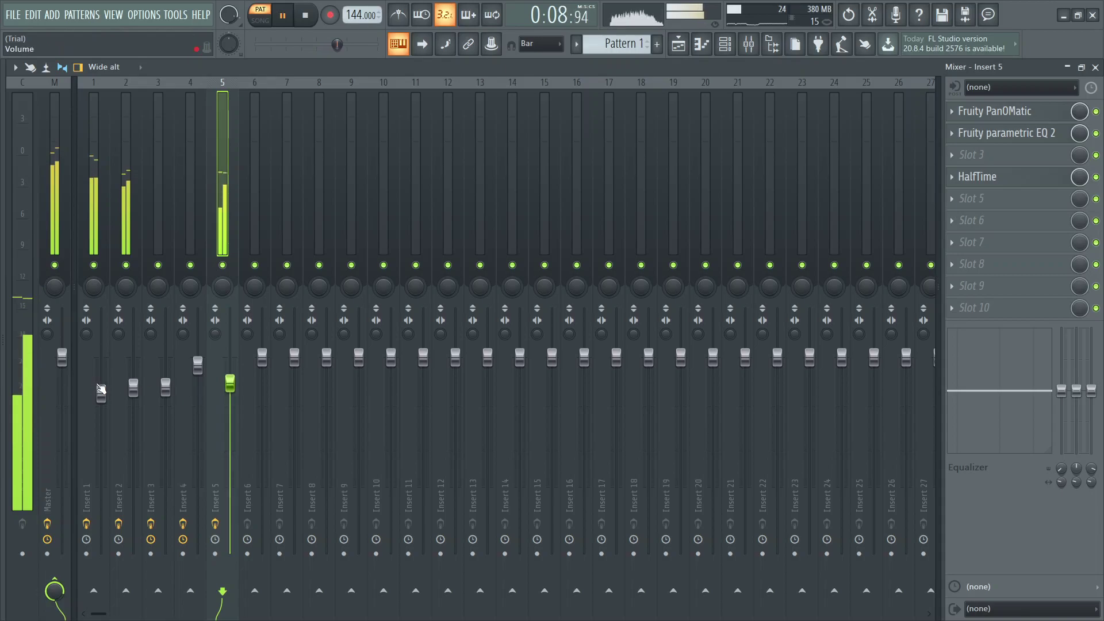
- Lower the volume faders of Insert 1 and Insert 2 to balance the Purity layers
left_click(100, 391)
left_click(133, 387)
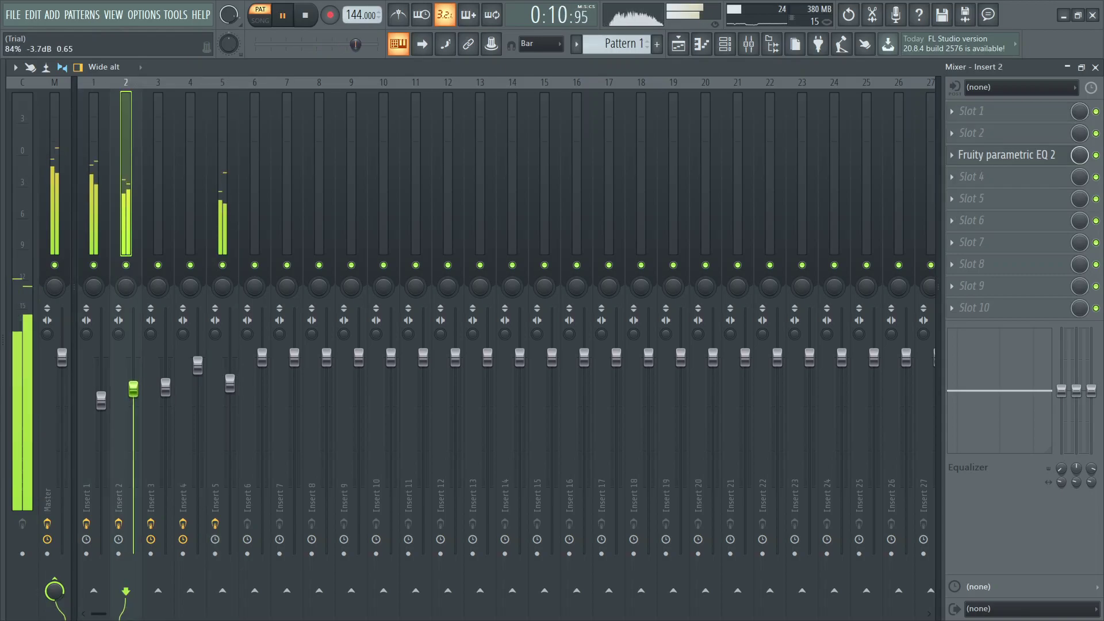
left_click(100, 401)
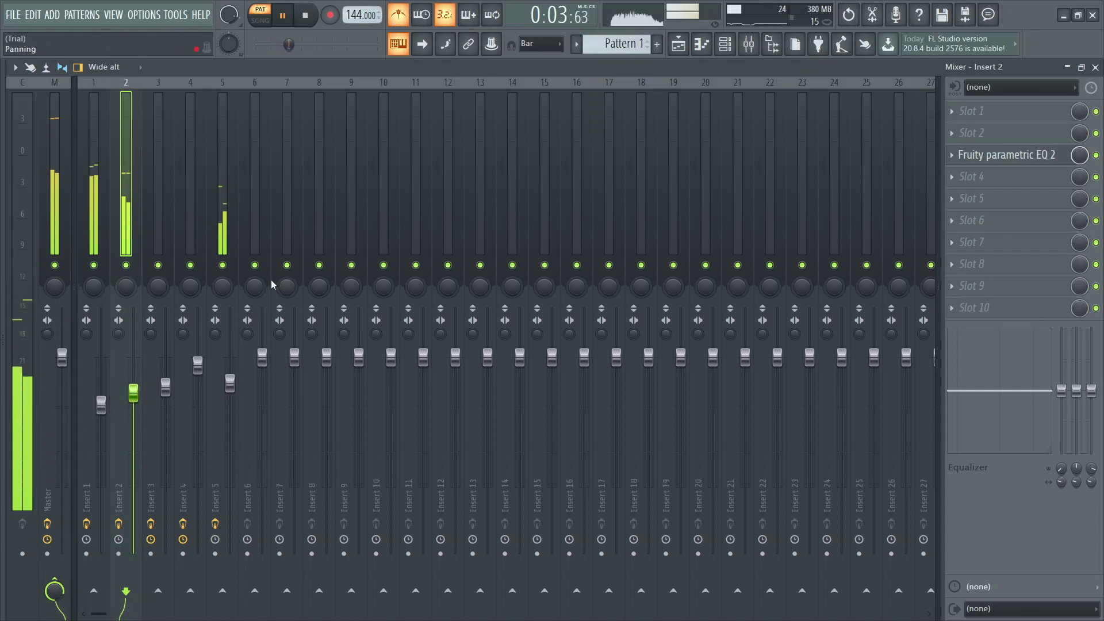
- Bring the Surge and FLEX channels back in and lower the faders of Insert 3 and Insert 4, auditioning Insert 4 soloed
left_click(721, 51)
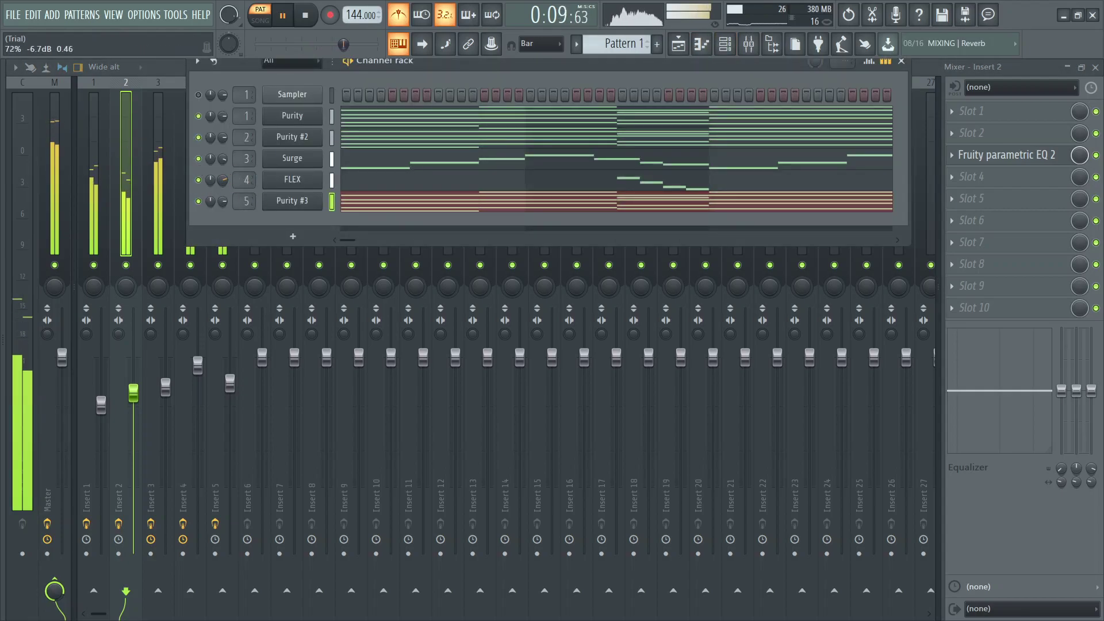
left_click_drag(165, 389, 166, 397)
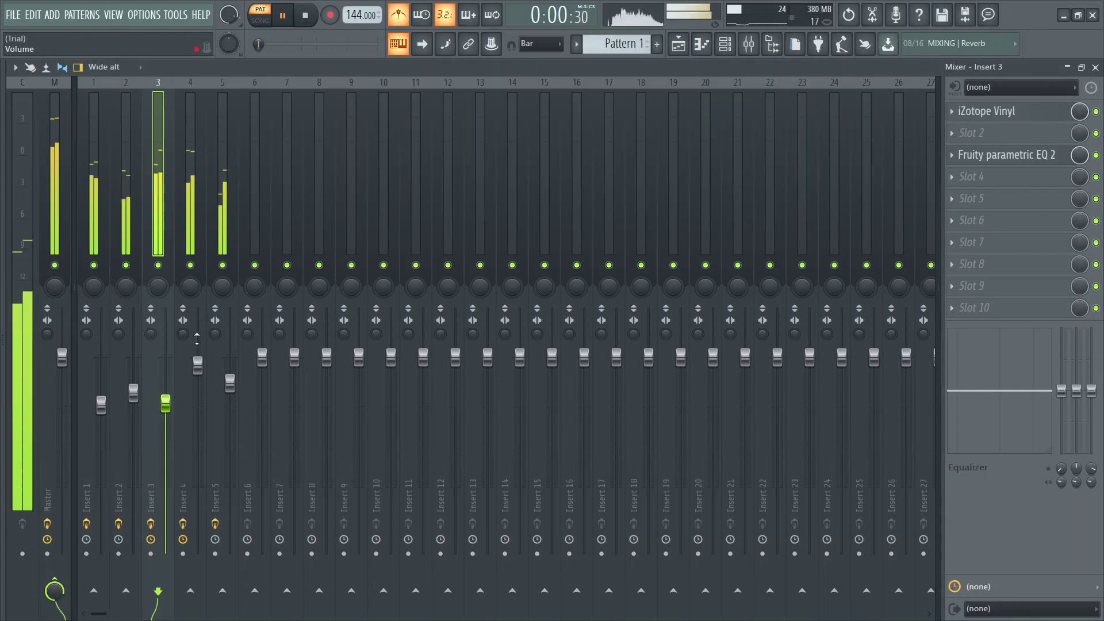
left_click_drag(201, 368, 202, 381)
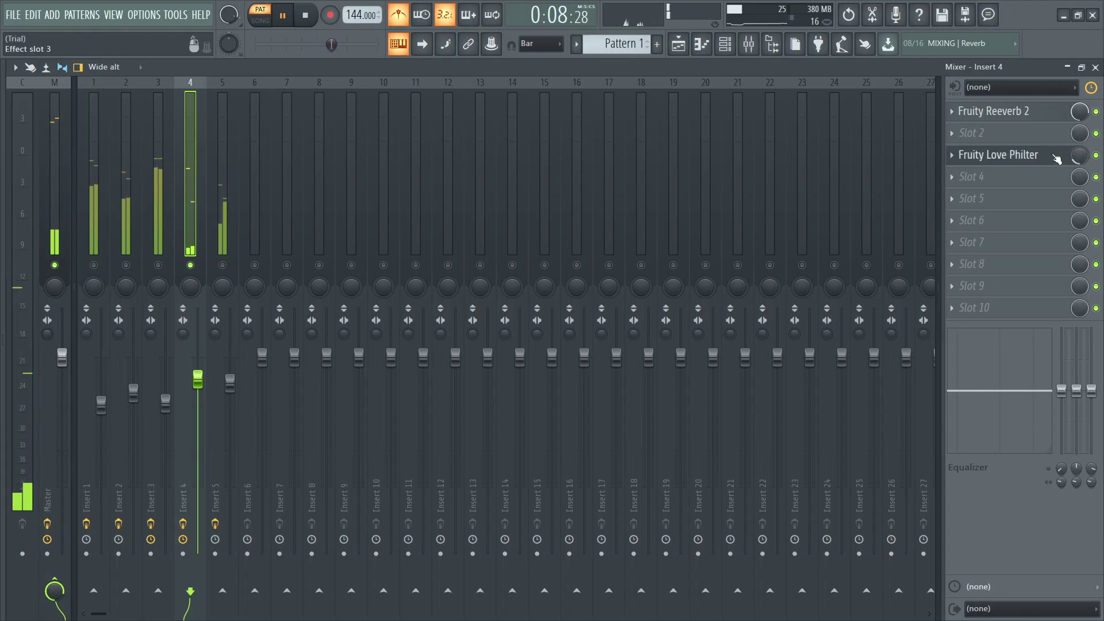
left_click(1017, 141)
left_click(1030, 131)
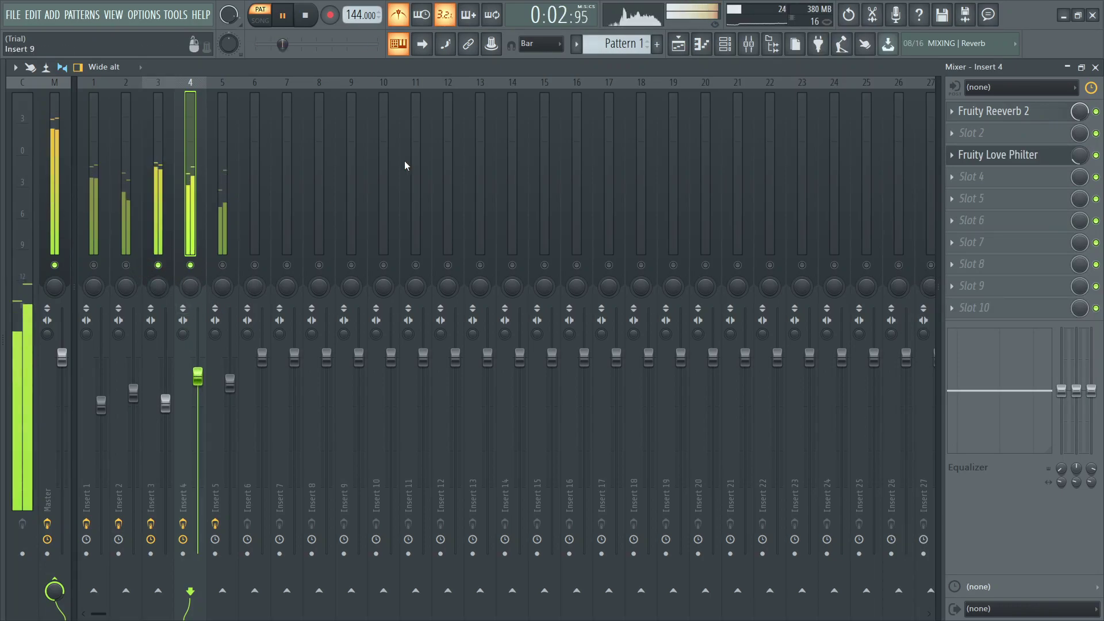
- Show the Surge channel's melody in the piano roll and stop playback
left_click(701, 45)
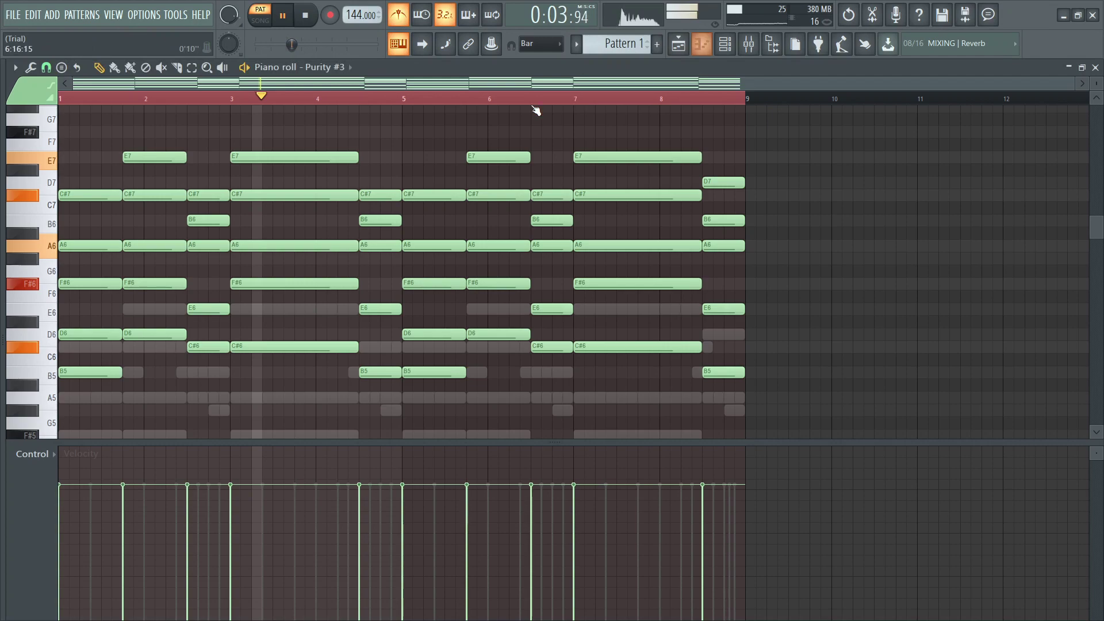
left_click(344, 67)
left_click(344, 131)
key("space")
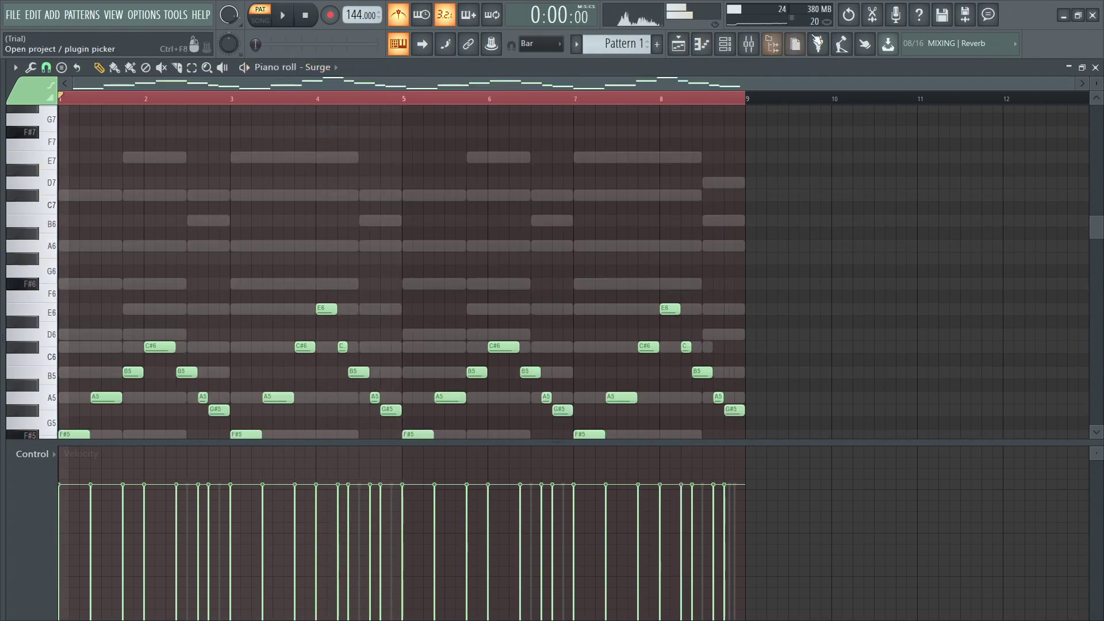
left_click(738, 53)
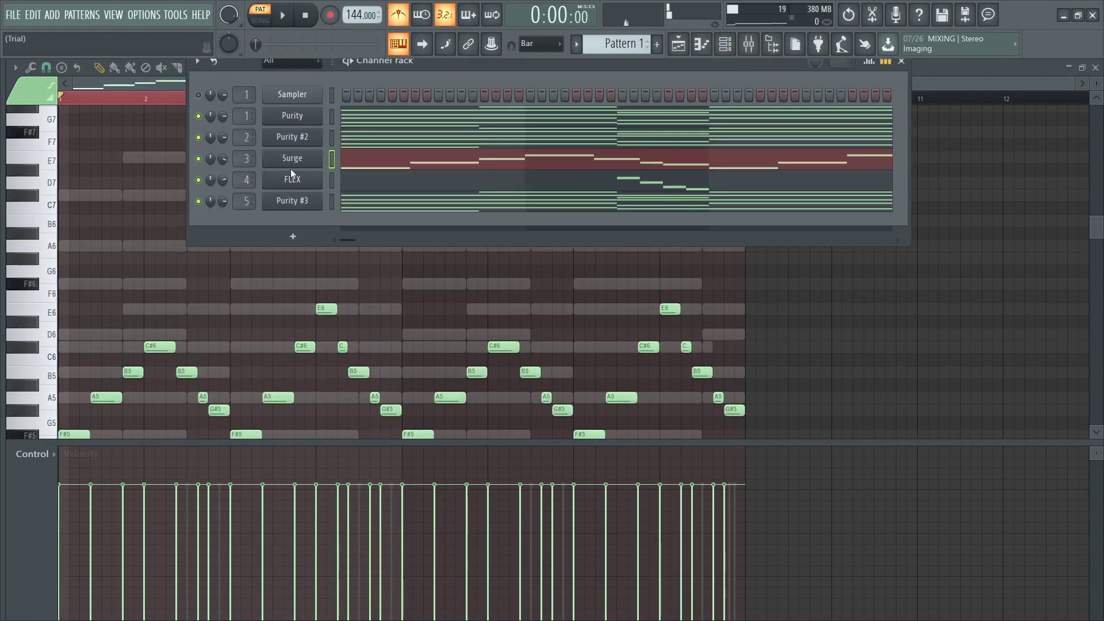
key("F6")
- Lengthen the first F#5 note of the Surge melody so it overlaps the following A5, and replay it
scroll(93, 414, "up", 1, "ctrl")
scroll(86, 394, "down", 3)
key("space")
key("space")
left_click_drag(87, 327, 96, 322)
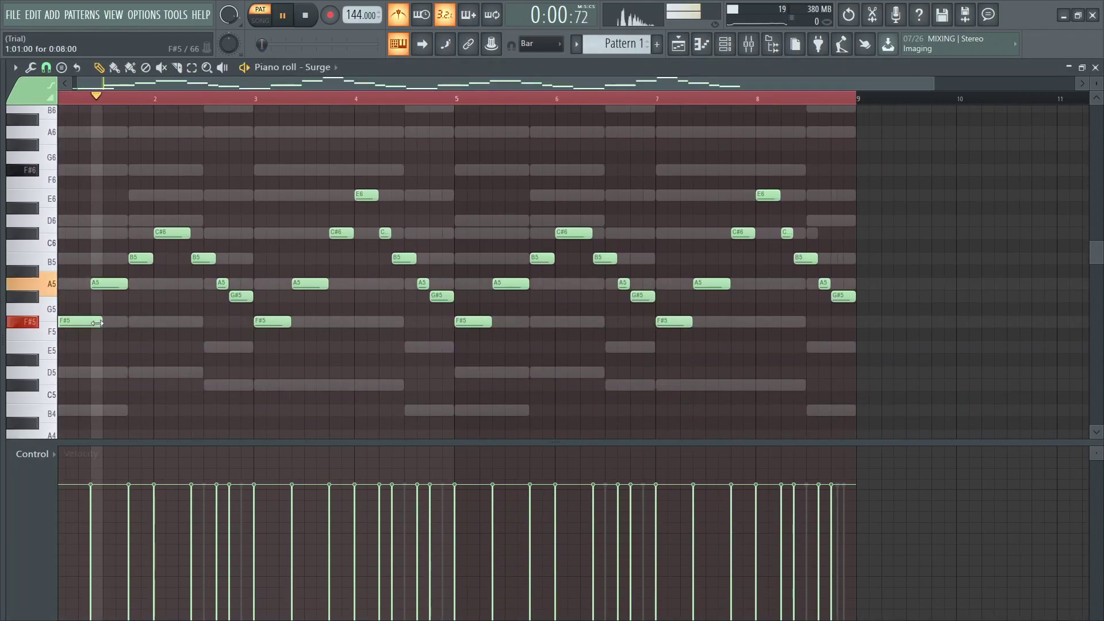
key("space")
key("space")
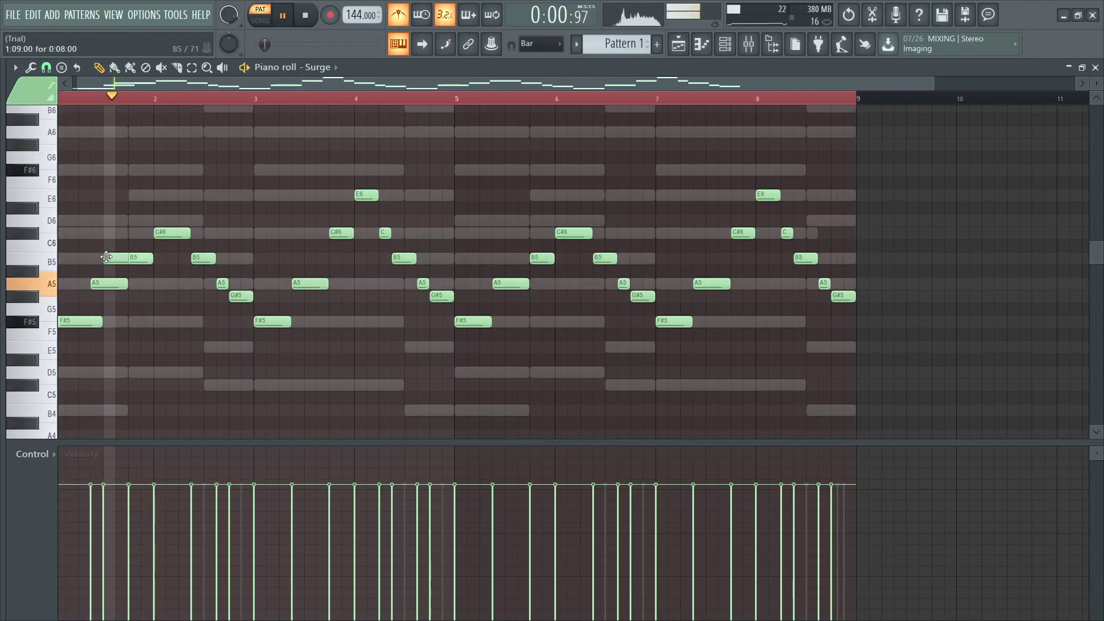
- Try a short extra note at the end of the first F#5, moving it from D6 to C#6, and delete it
key("space")
left_click(120, 219)
key("space")
scroll(109, 224, "up", 3, "ctrl")
scroll(109, 225, "up", 2)
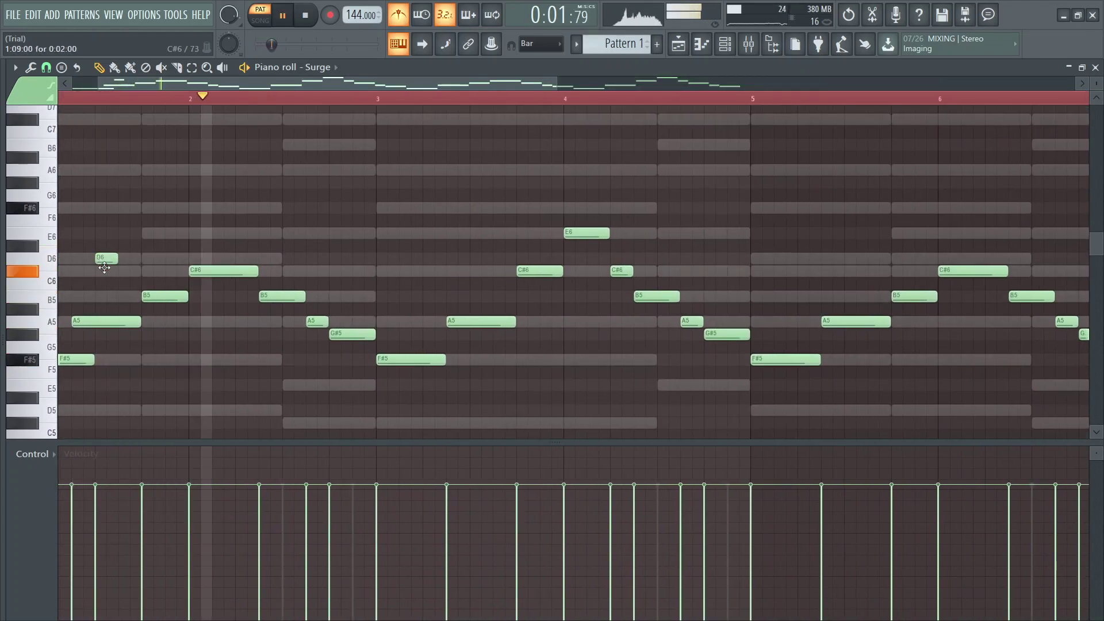
left_click_drag(103, 265, 101, 277)
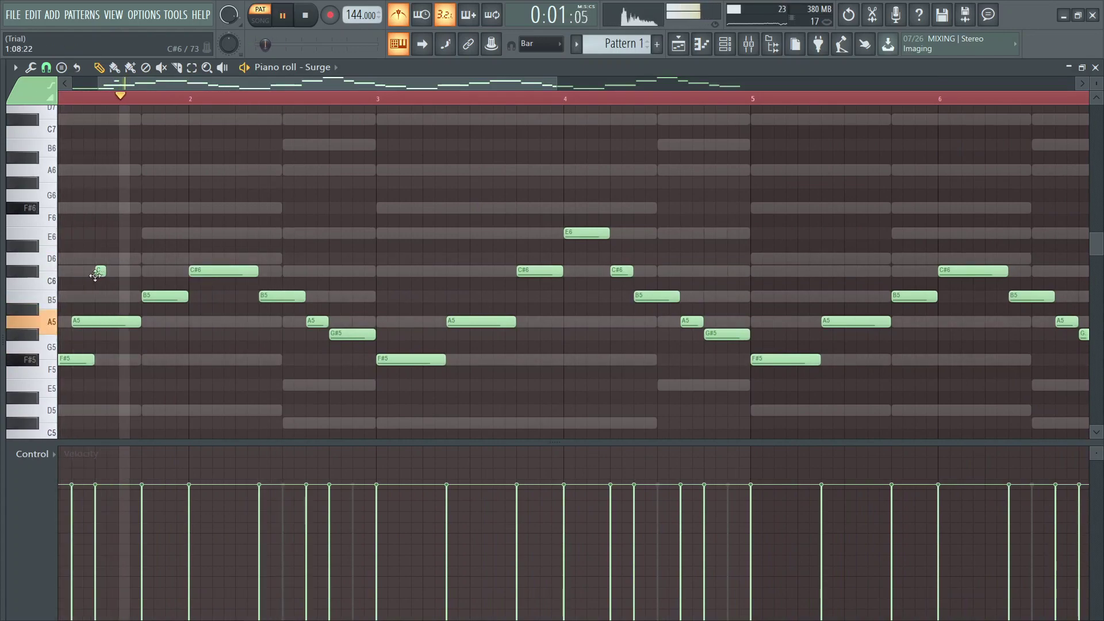
right_click(101, 271)
key("space")
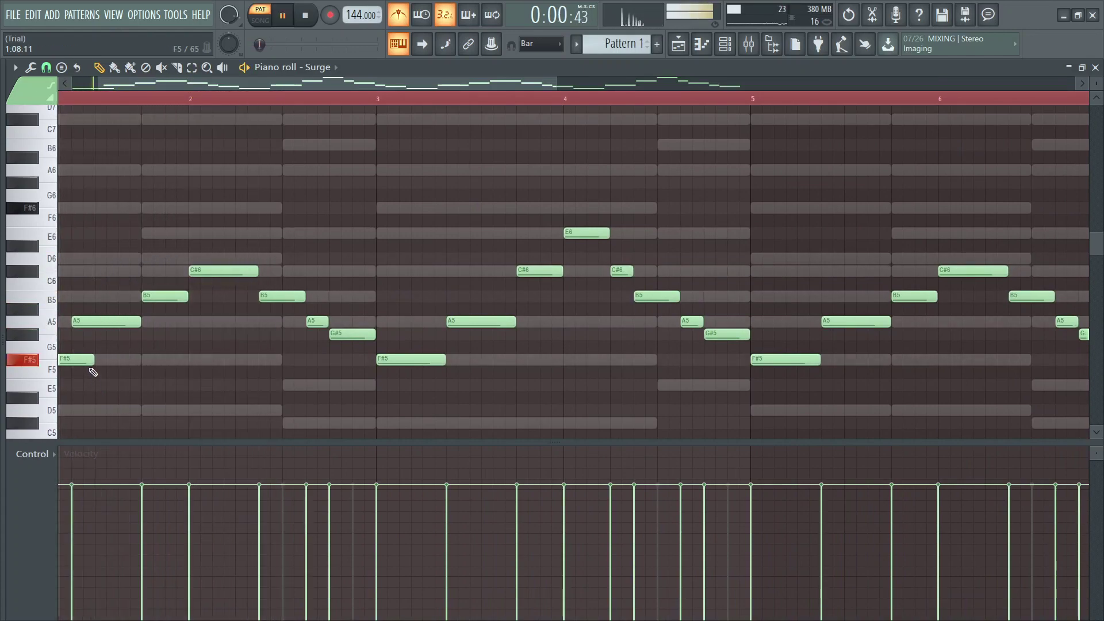
- Lengthen all Surge notes except the last G#5 slightly so each one overlaps the note that follows
scroll(378, 405, "down", 3, "ctrl")
scroll(379, 404, "down", 1, "ctrl")
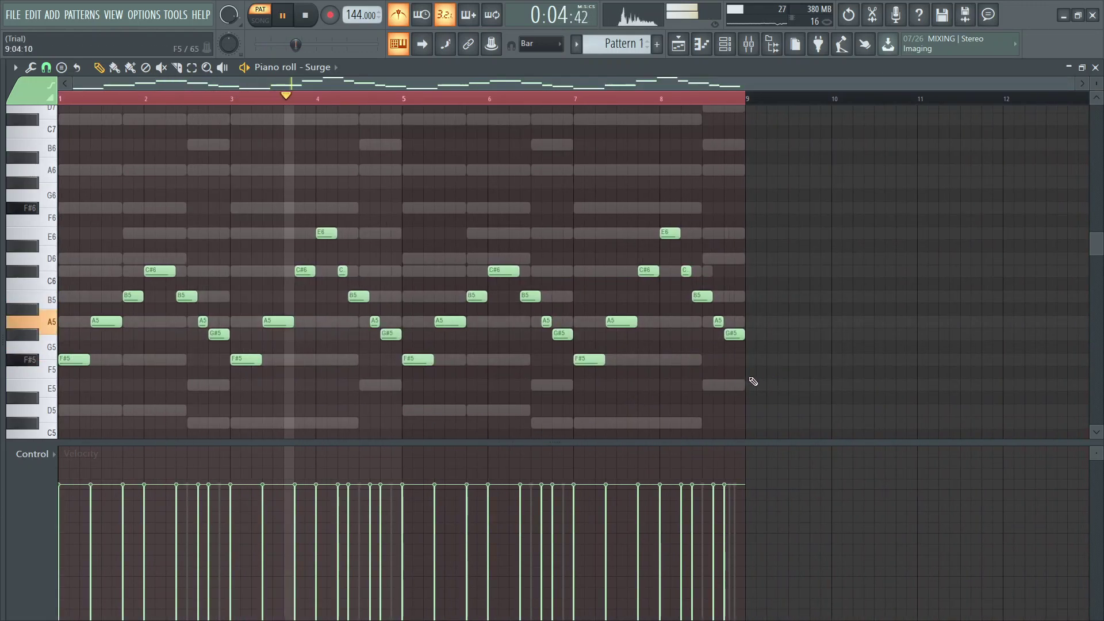
left_click_drag(718, 365, 72, 154)
scroll(540, 333, "up", 8, "ctrl")
scroll(541, 326, "up", 1, "ctrl")
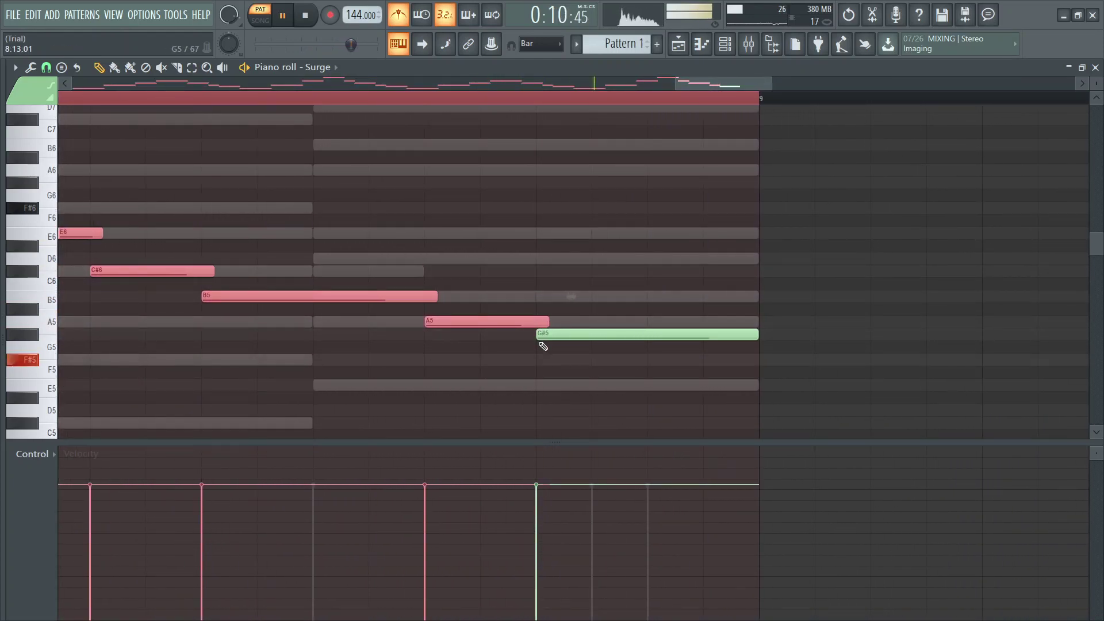
scroll(535, 357, "down", 8, "ctrl")
left_click(708, 391)
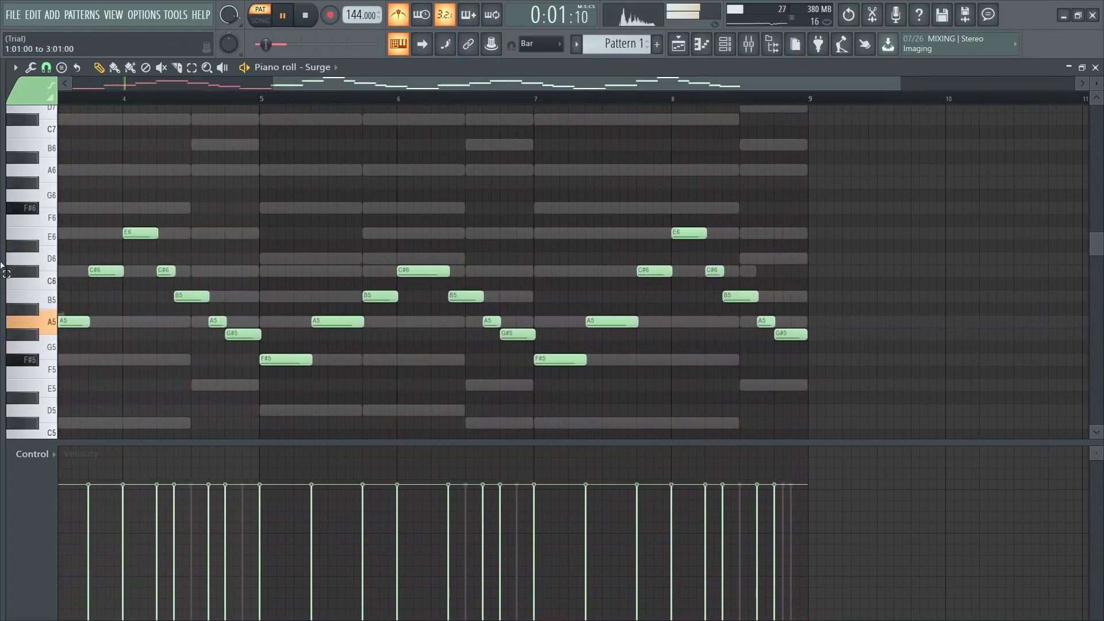
- Replay the overlapping Surge melody from the start, clear the note selection and check the channel rack
key("space")
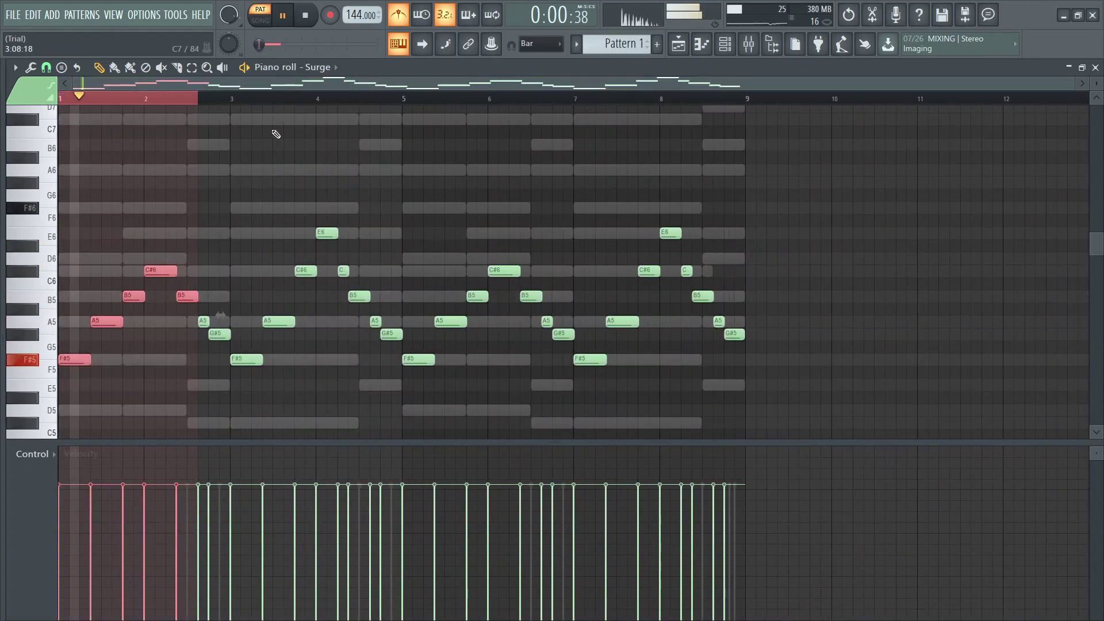
key("ctrl+d")
key("space")
key("F6")
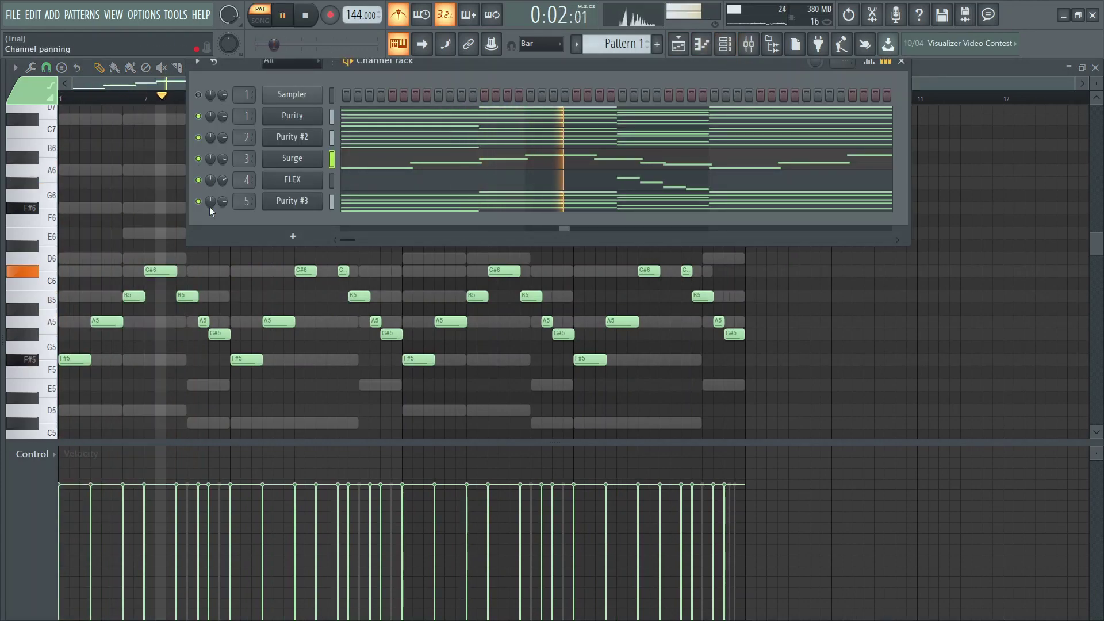
- Try transposing the Surge notes in bars 5 to 8 up an octave
left_click(585, 396)
right_click(584, 396)
left_click_drag(860, 175, 421, 410)
key("ctrl+Up")
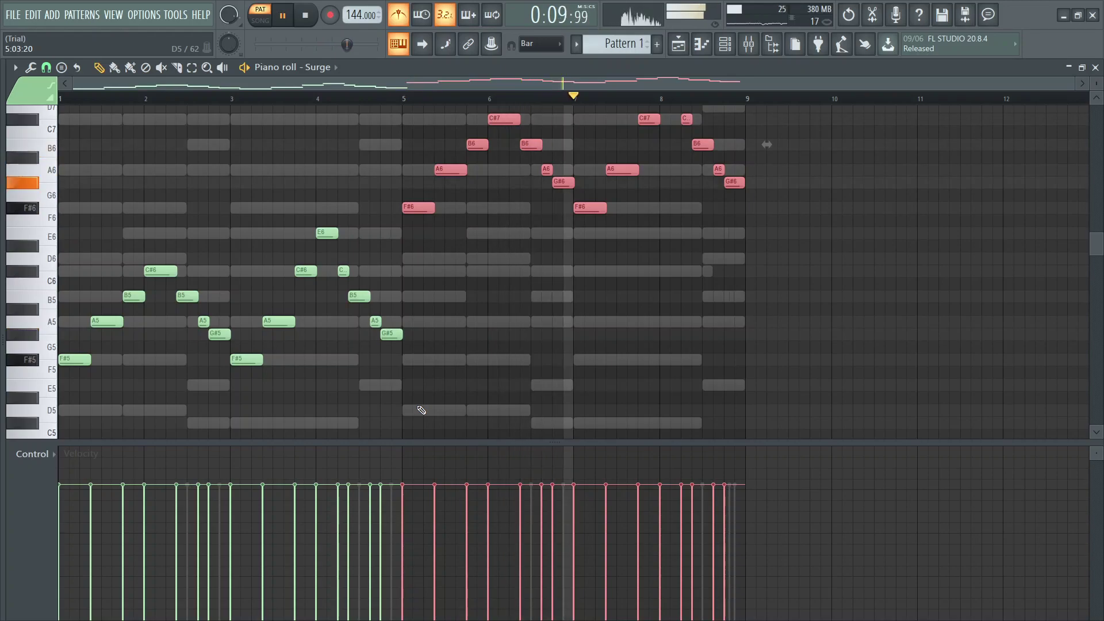
key("ctrl+Down")
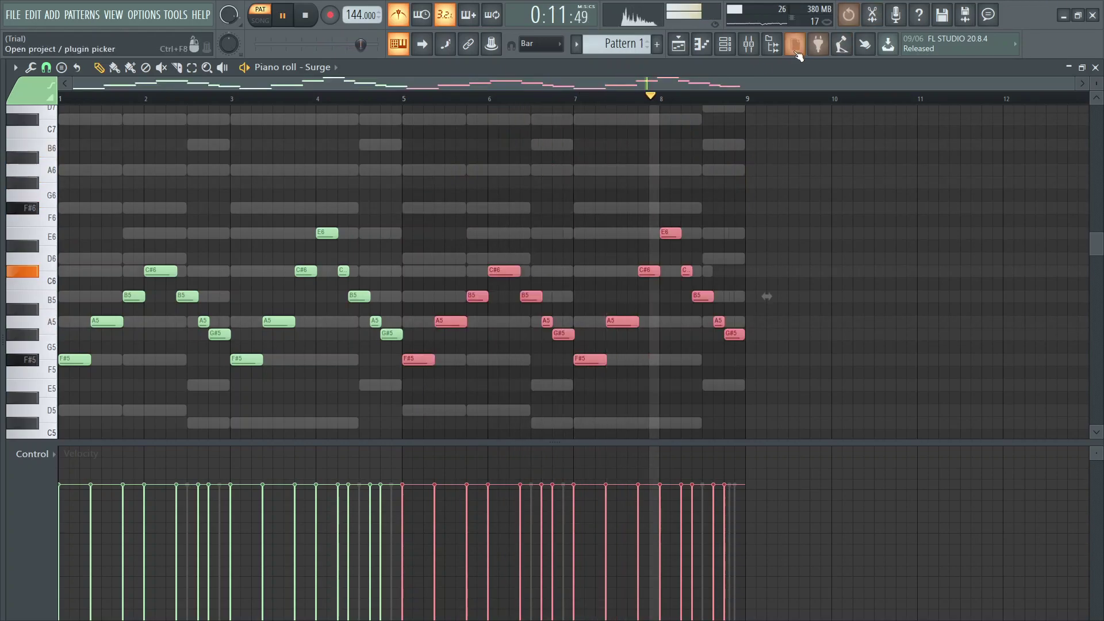
- Unsolo the mixer tracks so all layers play together, listen to the full melody and stop playback
left_click(726, 44)
key("F9")
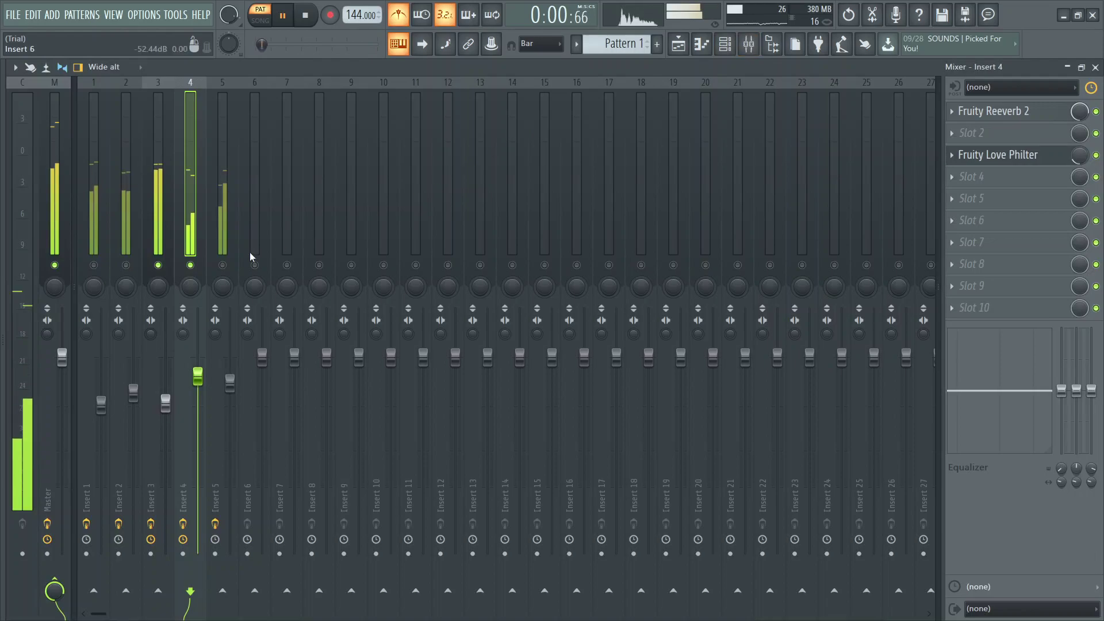
right_click(190, 265)
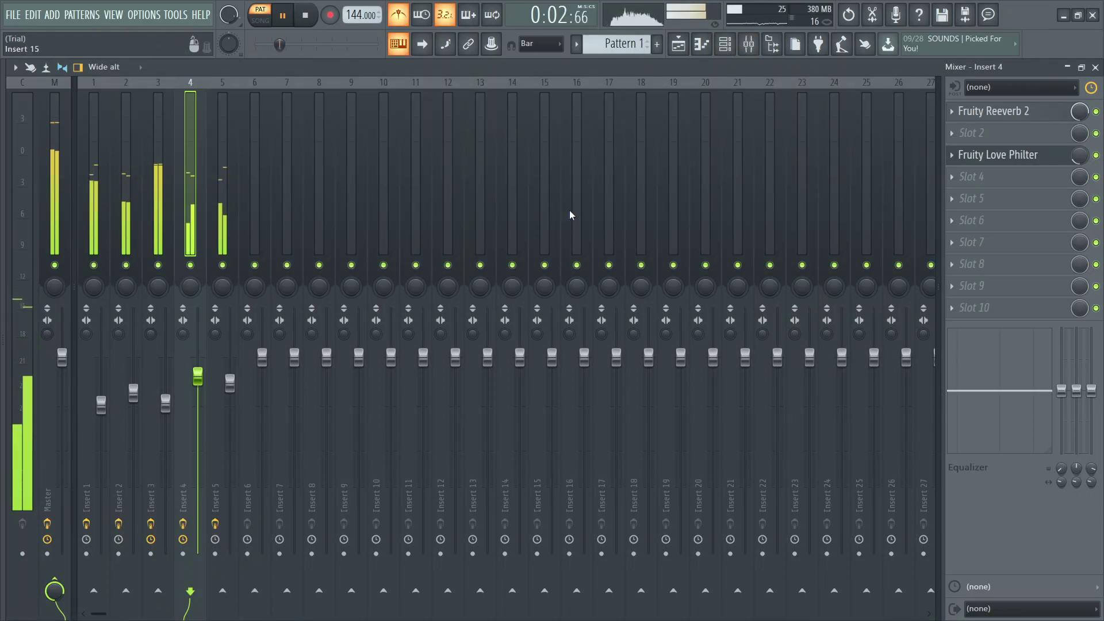
left_click(729, 49)
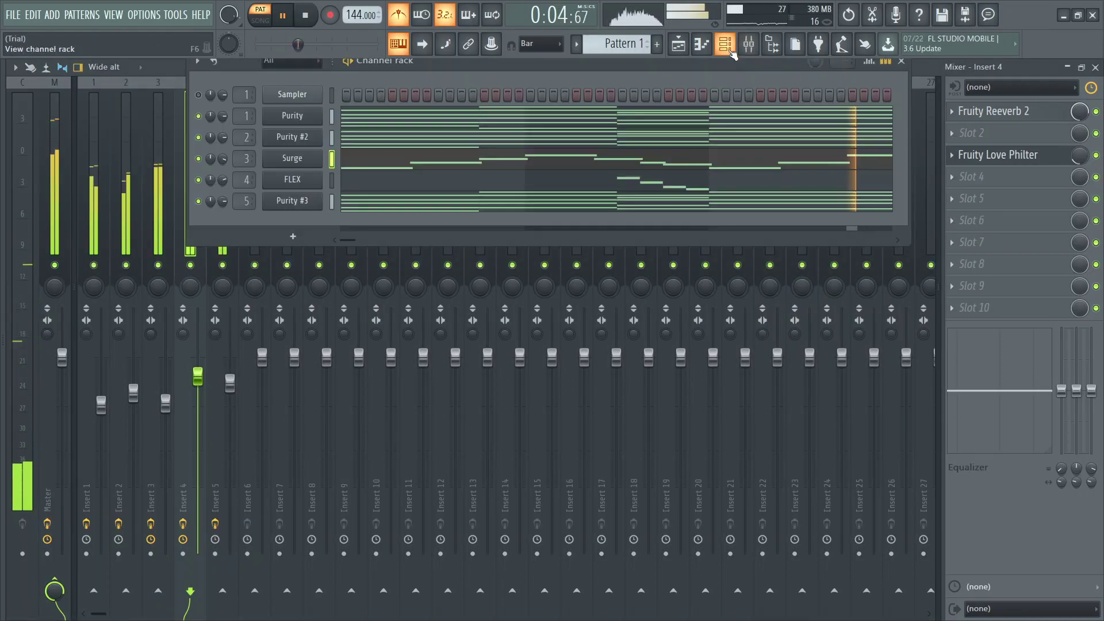
key("space")
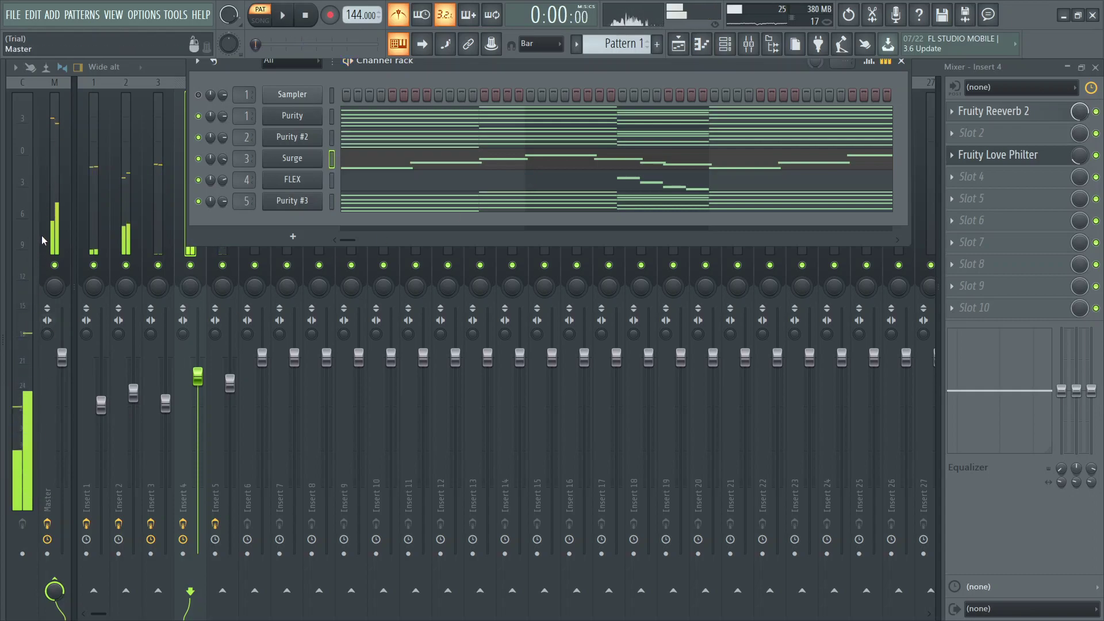
- Audition samples in the drum kit's Hi-Hats folder and add Pierre Hat as a new channel
left_click(16, 151)
right_click(60, 145)
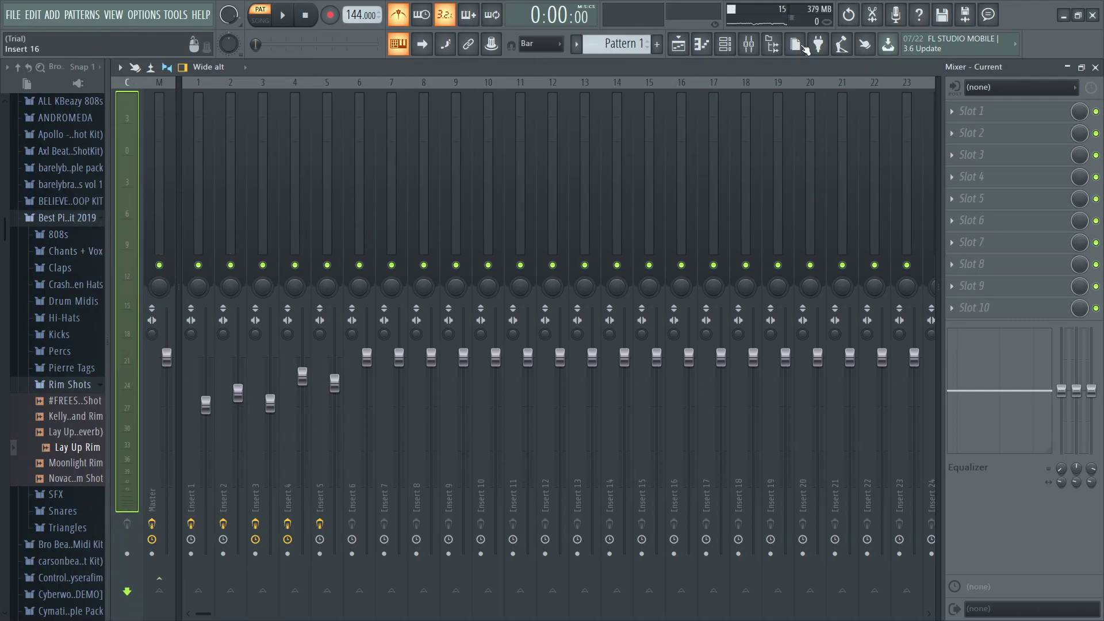
left_click(725, 46)
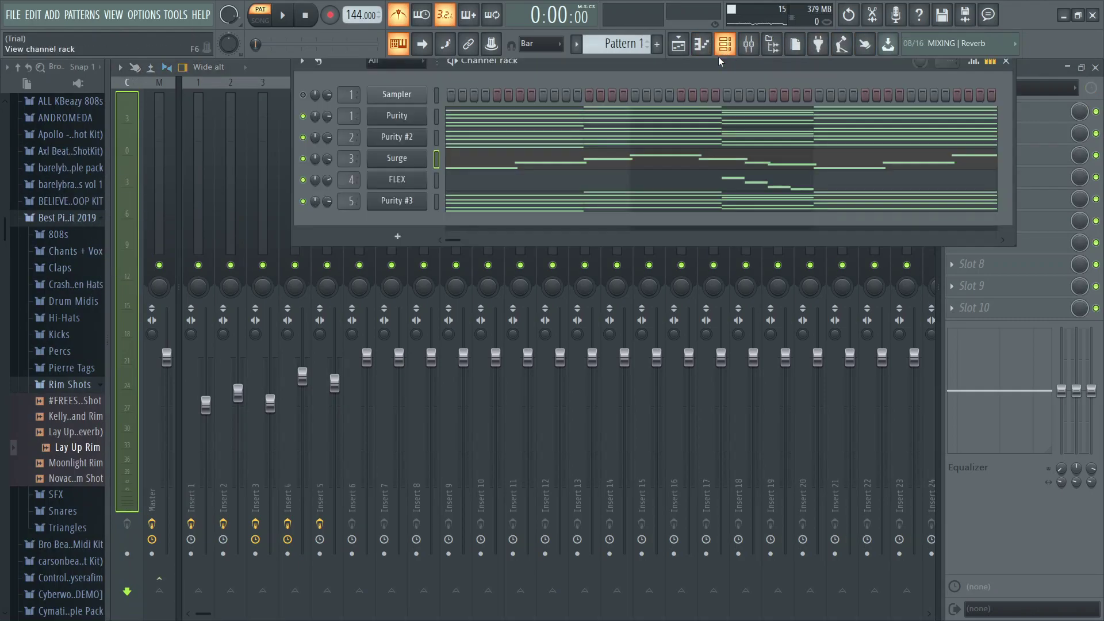
left_click(39, 385)
left_click(65, 319)
left_click(75, 349)
left_click(73, 428)
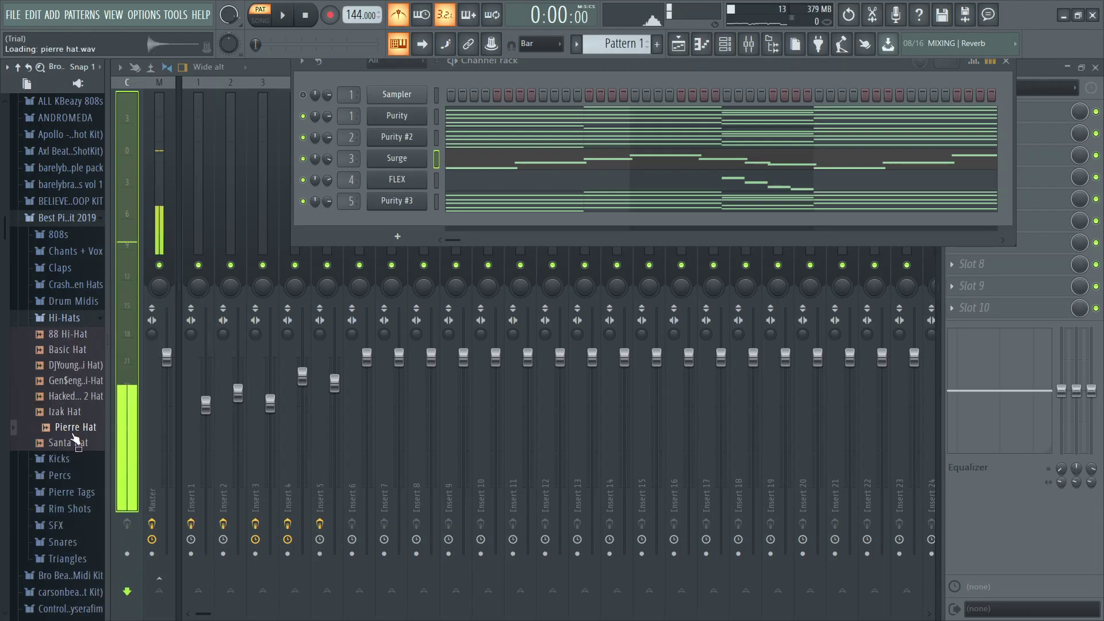
left_click(73, 443)
left_click(71, 412)
left_click_drag(106, 430, 413, 234)
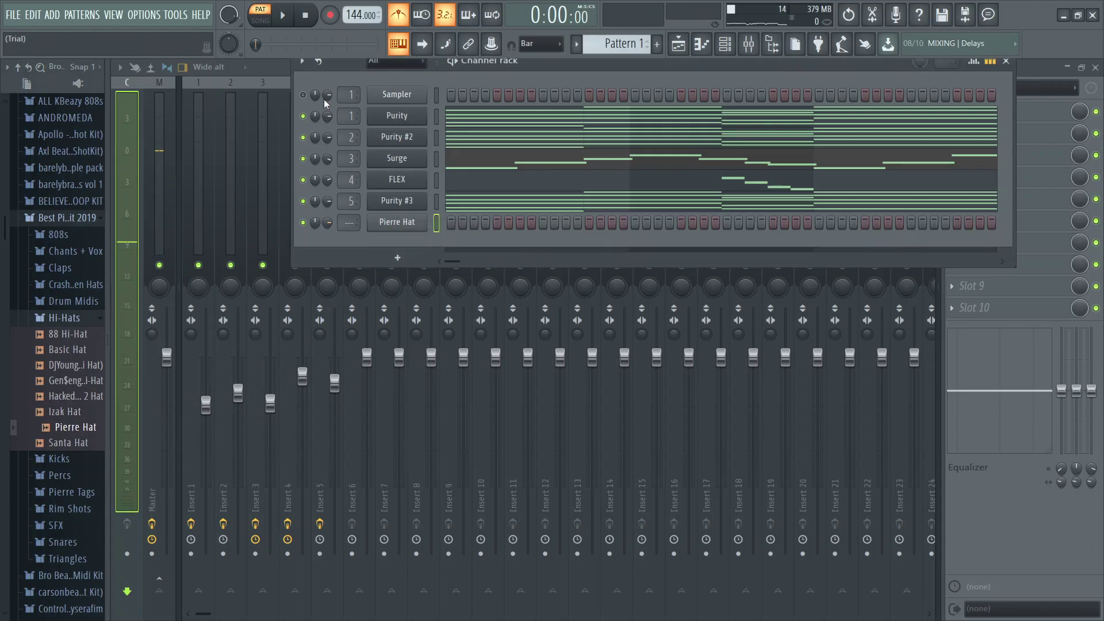
- Fill the Pierre Hat channel with a hit on every second step across the pattern
left_click(164, 156)
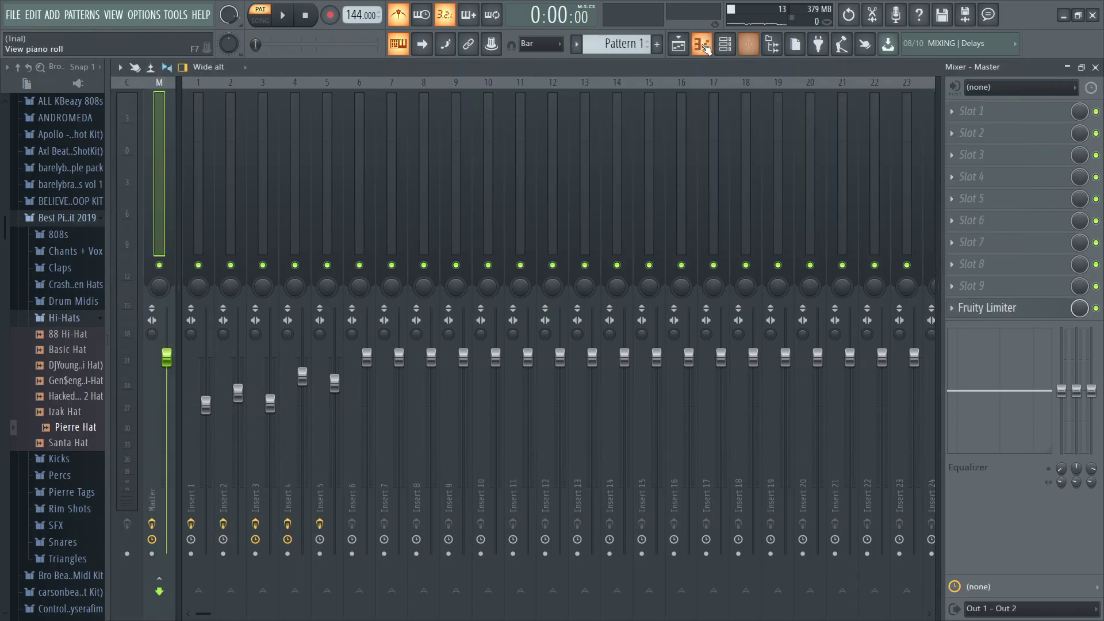
left_click(706, 49)
left_click(724, 46)
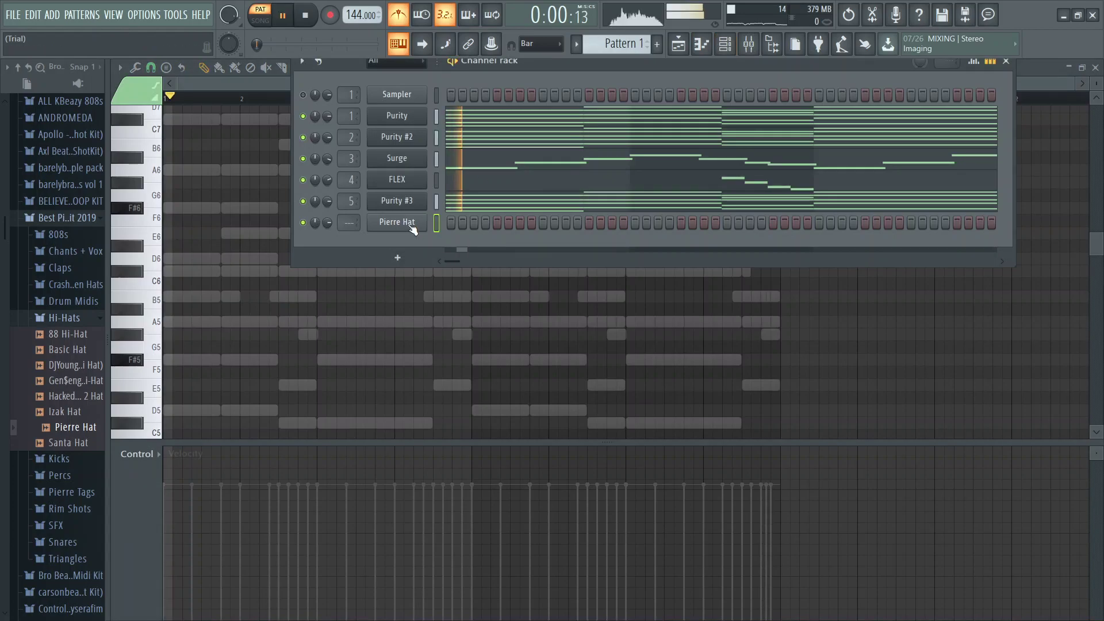
right_click(415, 219)
left_click(581, 265)
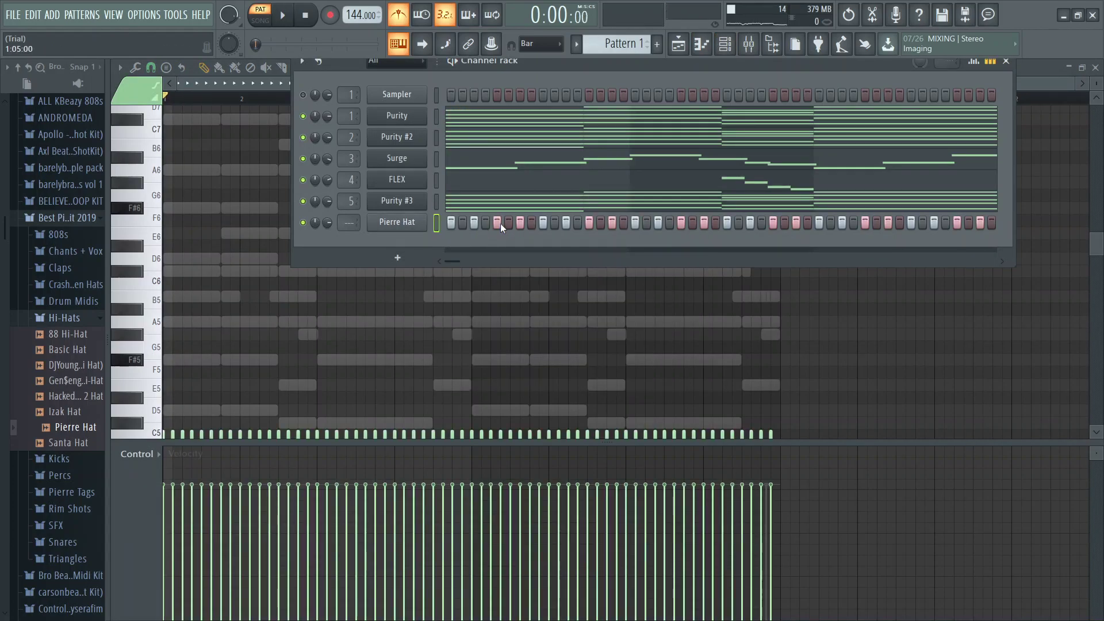
- Delete the third hat in bars 1, 3, 5 and 7 of the Pierre Hat pattern and set the tempo to 146
key("space")
left_click(324, 335)
right_click(325, 335)
scroll(396, 344, "down", 3)
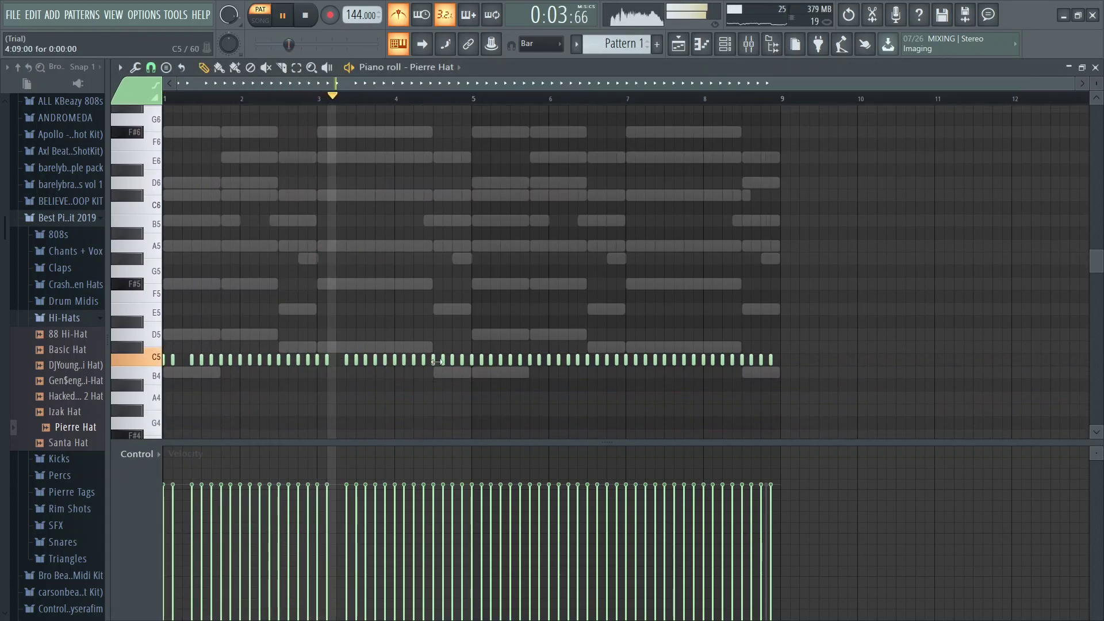
right_click(491, 359)
right_click(644, 359)
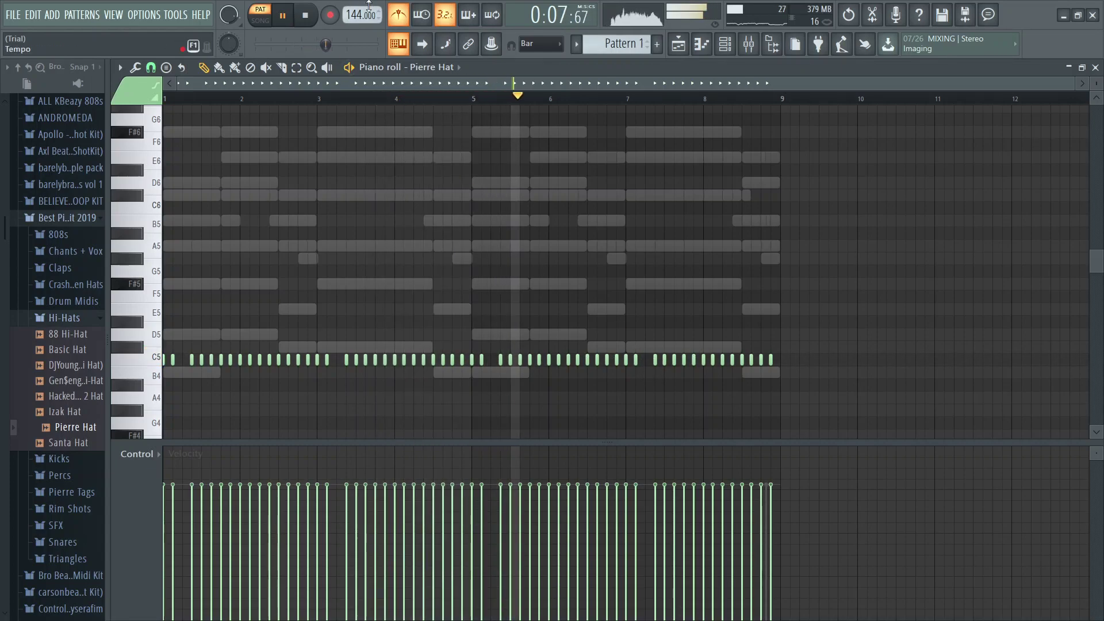
left_click_drag(362, 15, 362, 8)
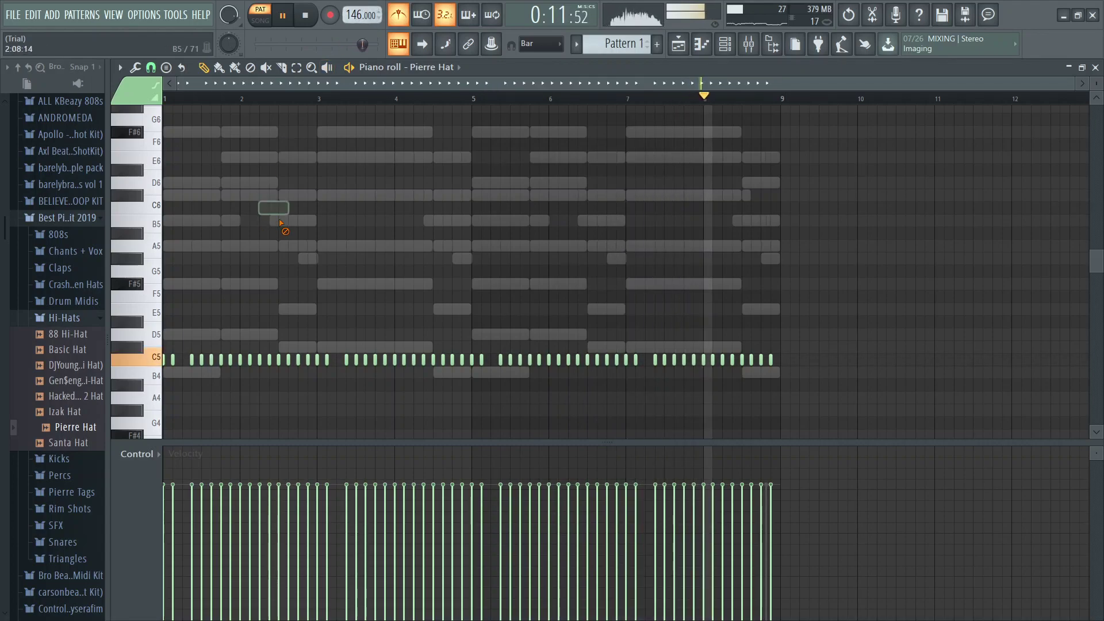
- Lengthen the Pierre Hat notes to one step and add an extra hat between the last two hats of bar 2
scroll(306, 316, "down", 3)
scroll(305, 320, "up", 3)
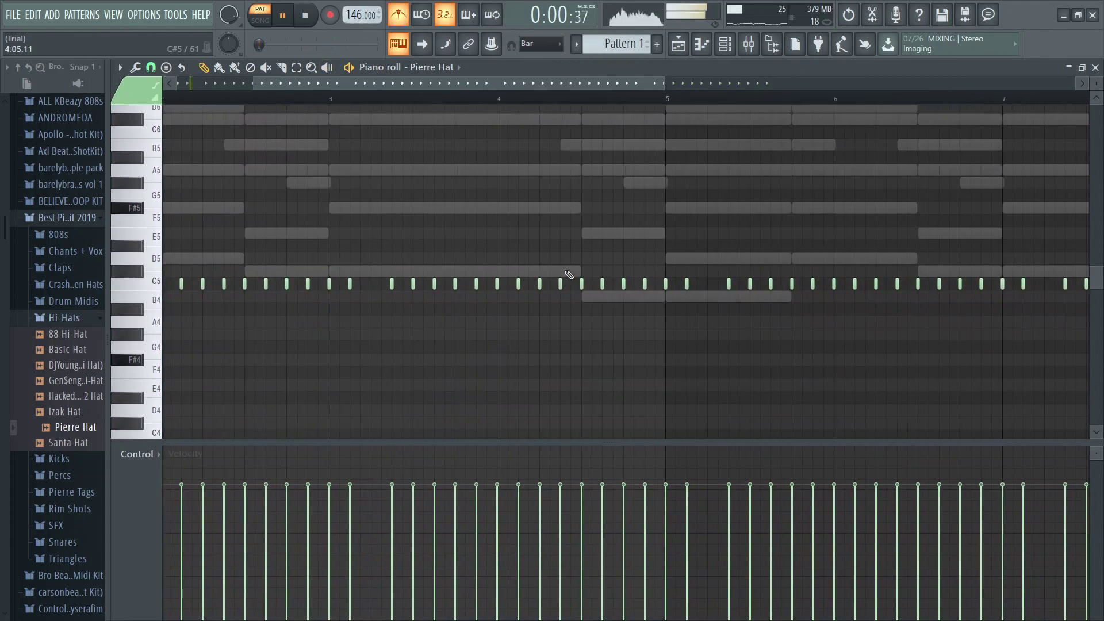
left_click_drag(289, 284, 297, 286)
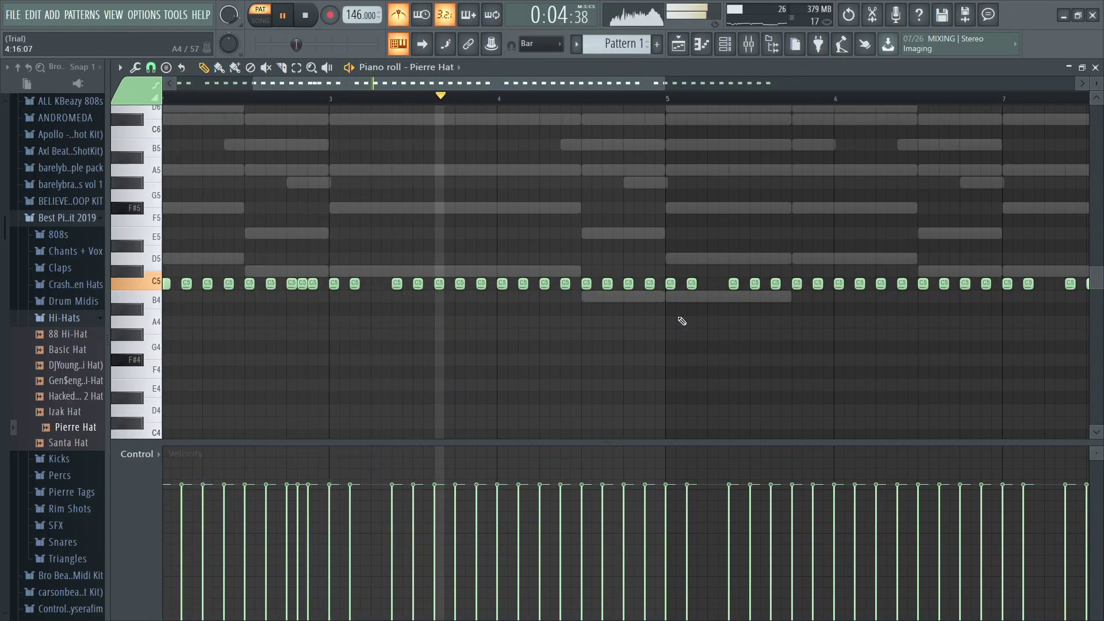
scroll(660, 316, "down", 2)
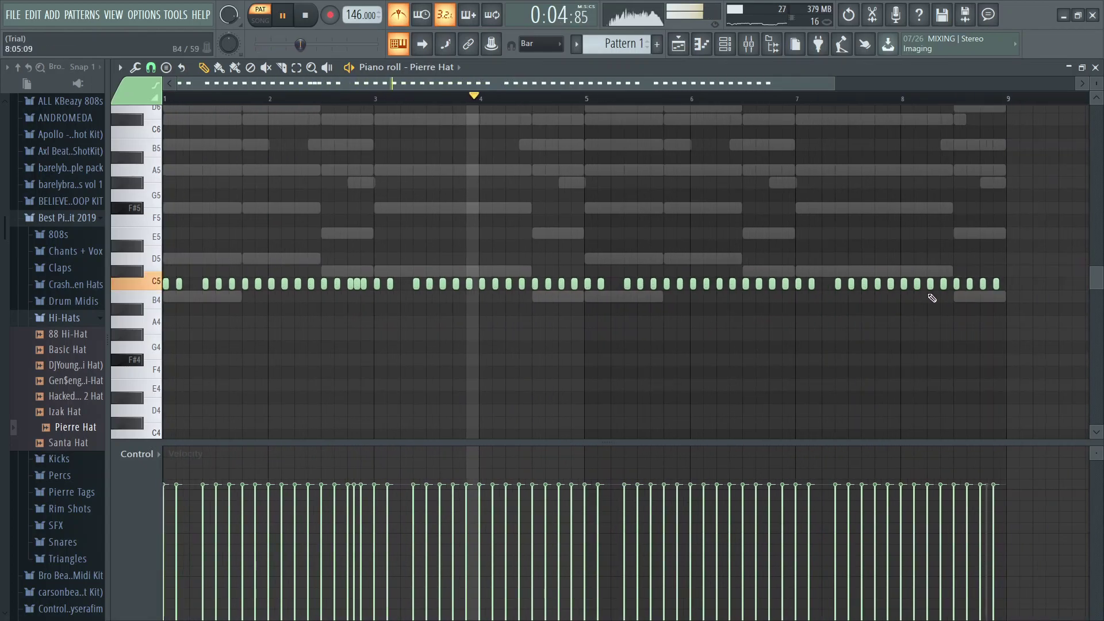
- Add an extra Pierre Hat note between the last two hats of bar 8
left_click(982, 297)
right_click(982, 297)
scroll(983, 288, "up", 2)
right_click(996, 284)
key("ctrl+z")
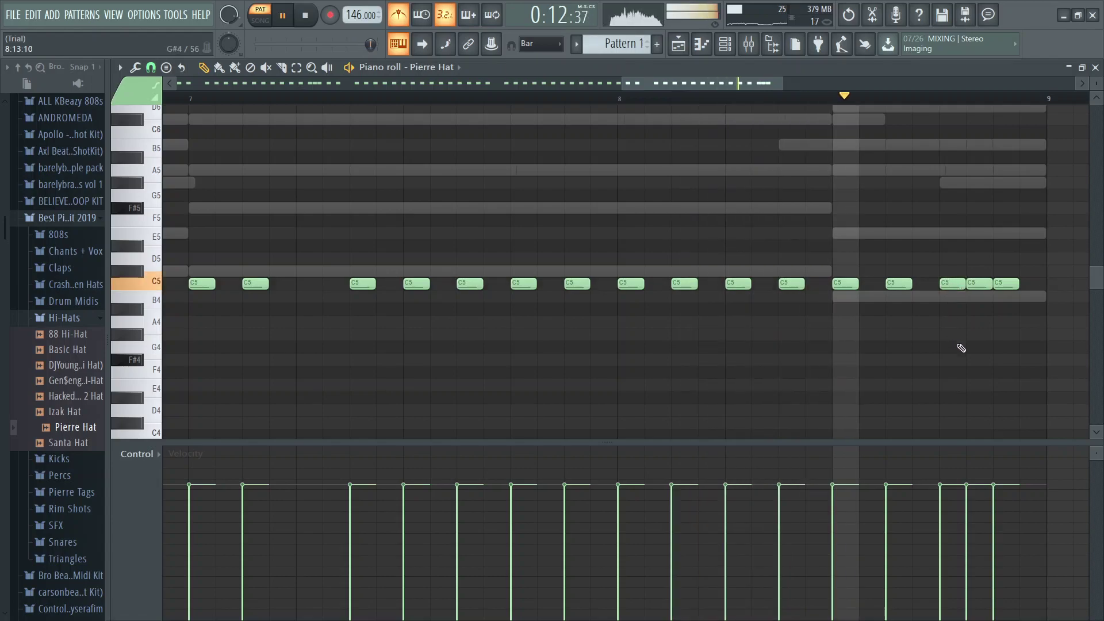
scroll(788, 225, "down", 2)
scroll(788, 225, "down", 1)
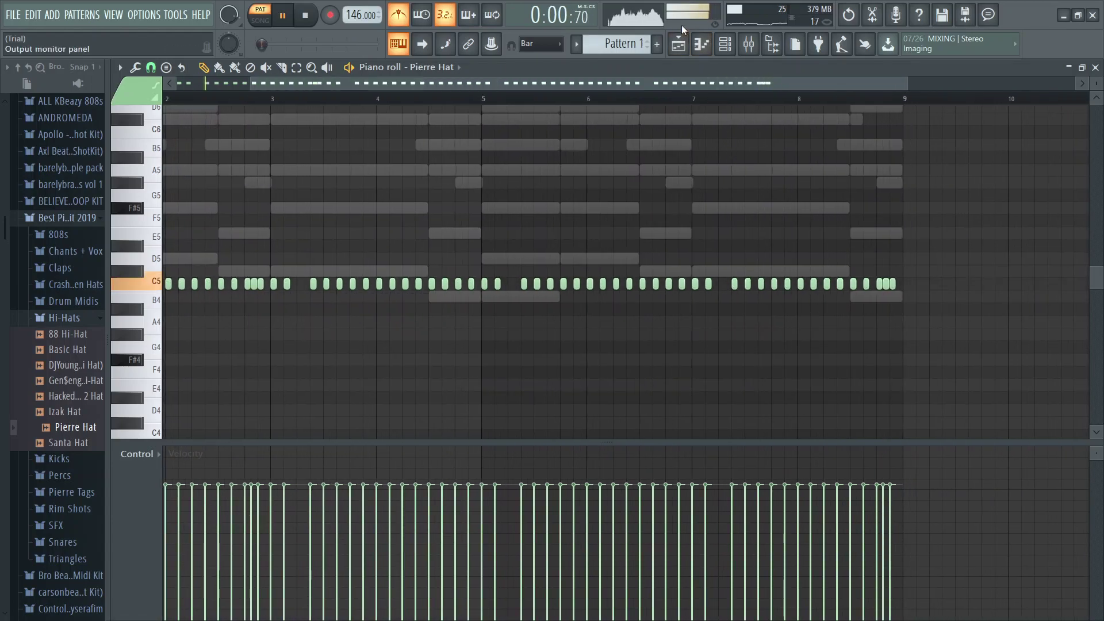
- Stop playback and add the History Clap sample from the kit's Claps folder as a new channel
left_click(726, 44)
left_click(65, 317)
key("space")
left_click(57, 268)
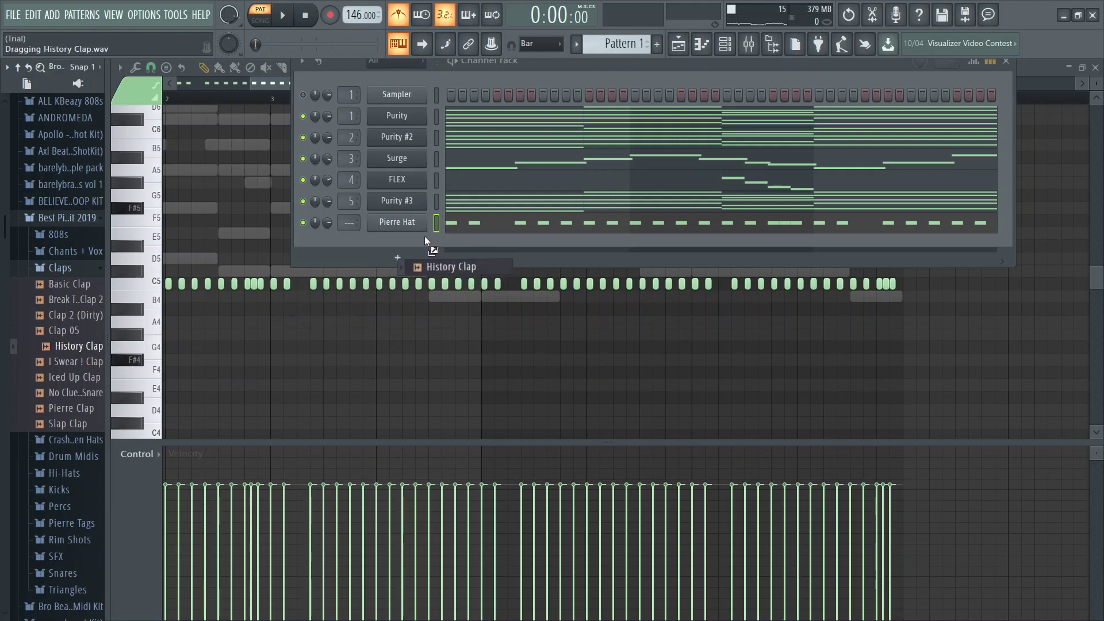
left_click_drag(424, 236, 429, 244)
- Place a History Clap hit on the ninth step of bars 1 and 2 and show that channel in the piano roll
key("space")
left_click(543, 243)
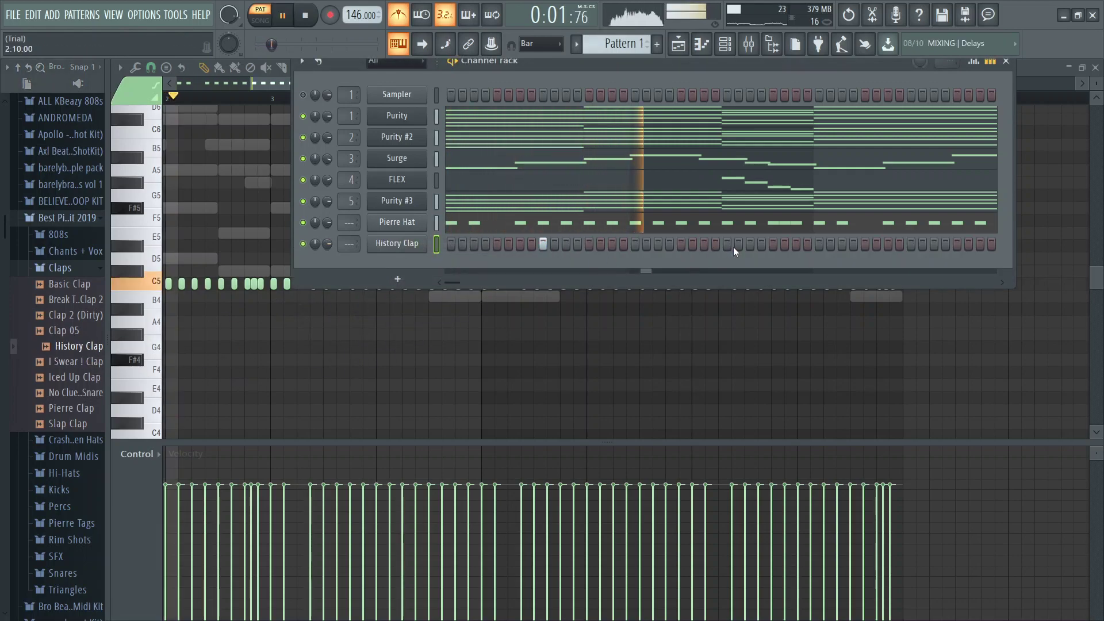
left_click(725, 43)
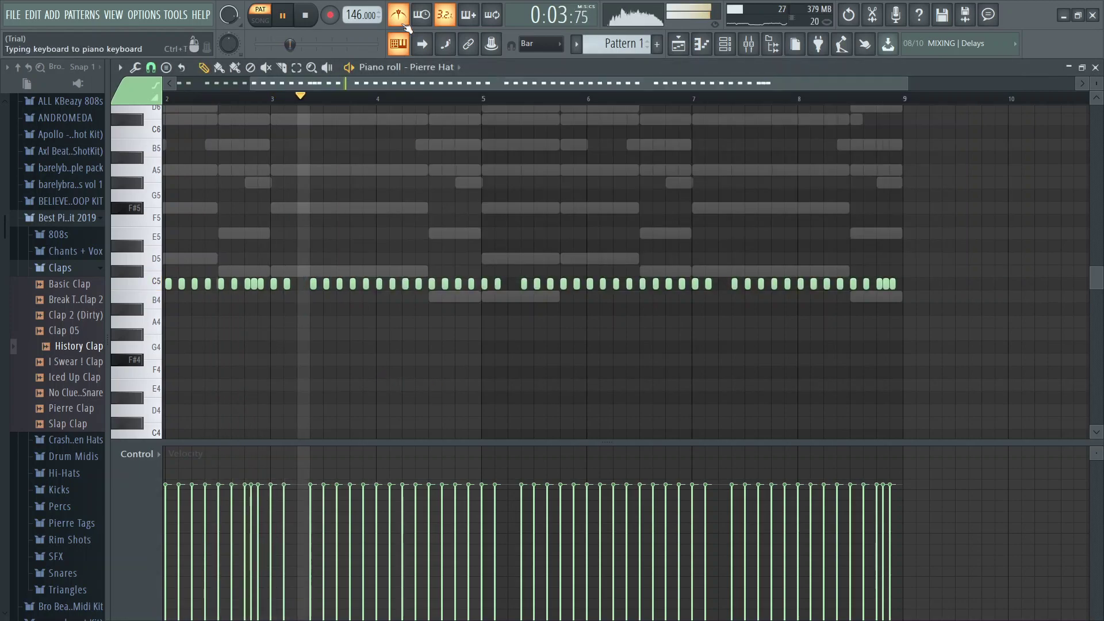
left_click(431, 67)
left_click(443, 180)
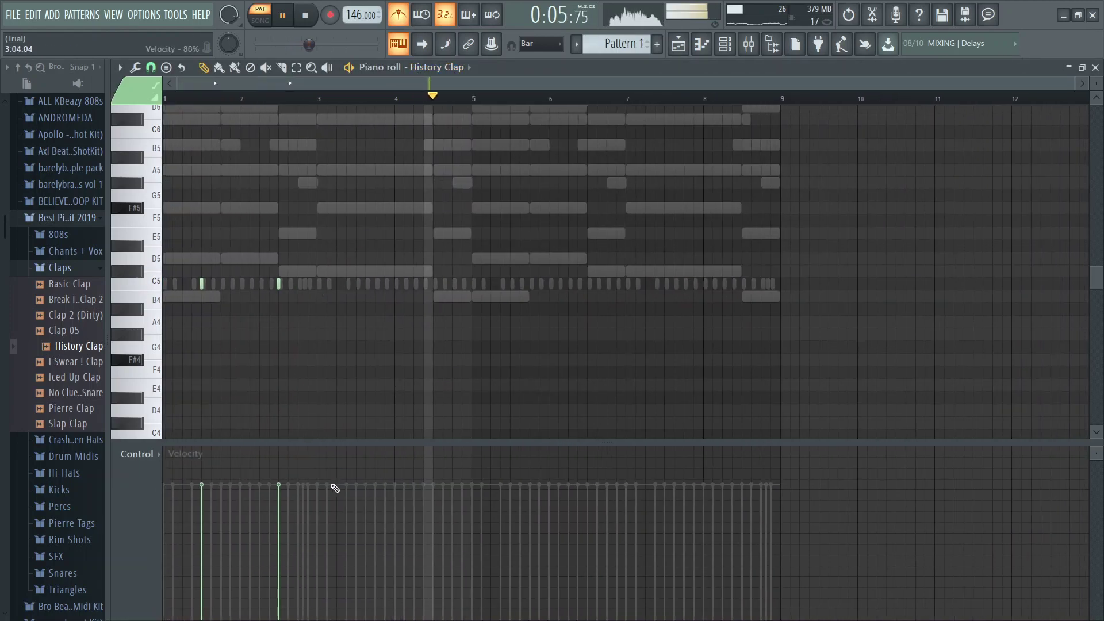
- Set both History Clap notes to maximum velocity, repeat them three times to fill all eight bars, and replay from the start
key("ctrl+a")
key("ctrl+b")
key("ctrl+b")
key("ctrl+b")
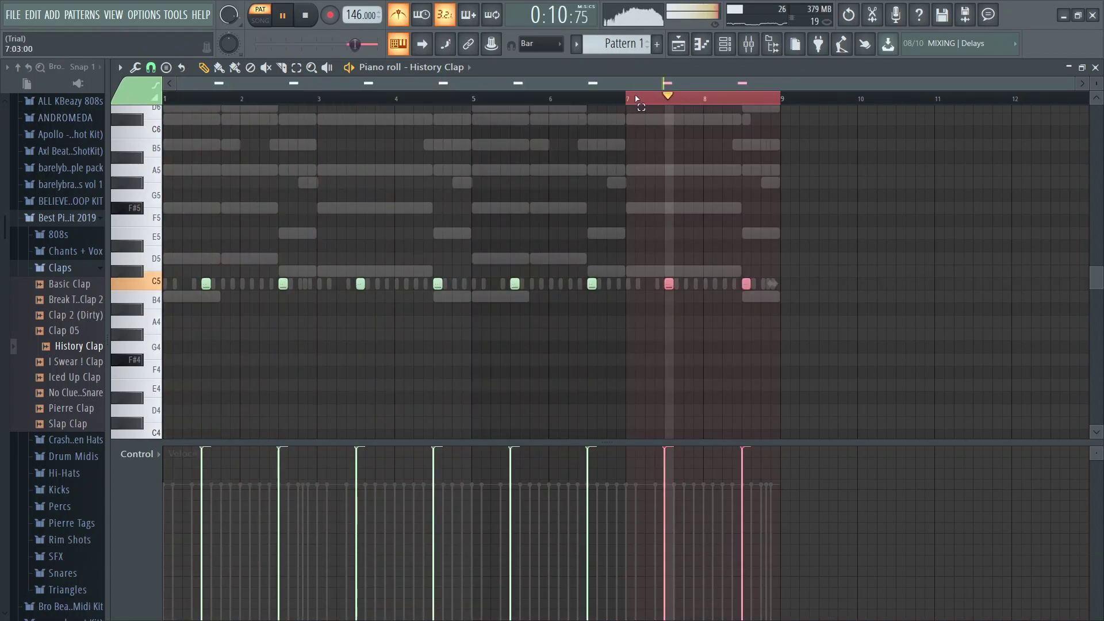
key("ctrl+a")
left_click(173, 99)
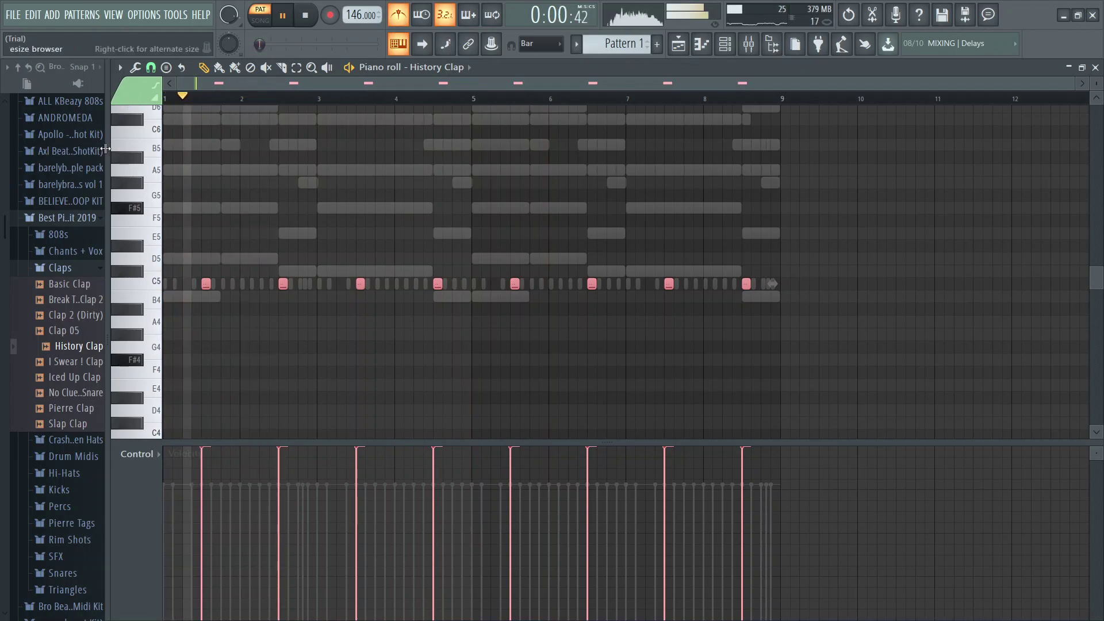
- Audition the samples in the kit's Rim Shots folder, including Lay Up Rim, Moonlight Rim and Novacane Rim Shot, over the playing beat
left_click(64, 267)
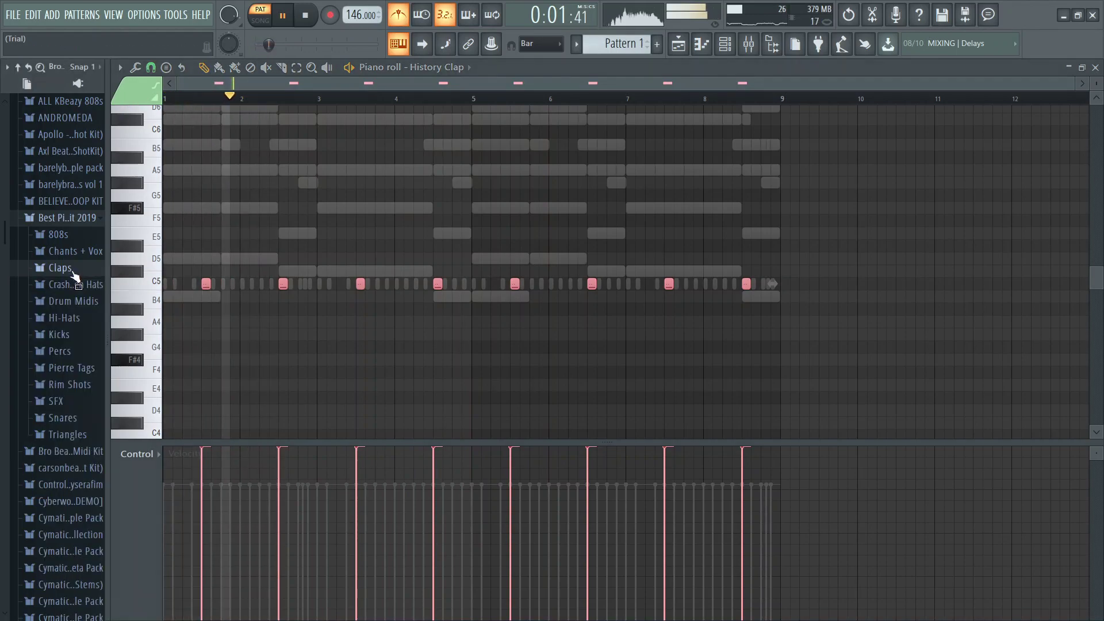
left_click(83, 388)
left_click(83, 418)
left_click(79, 448)
left_click(79, 463)
left_click(78, 478)
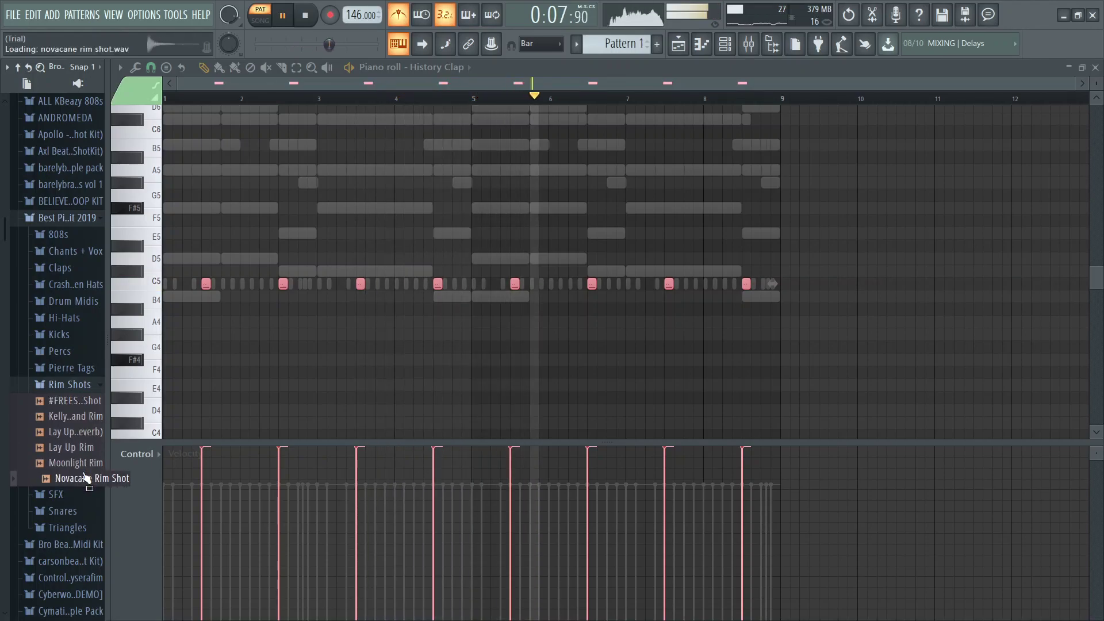
left_click(67, 385)
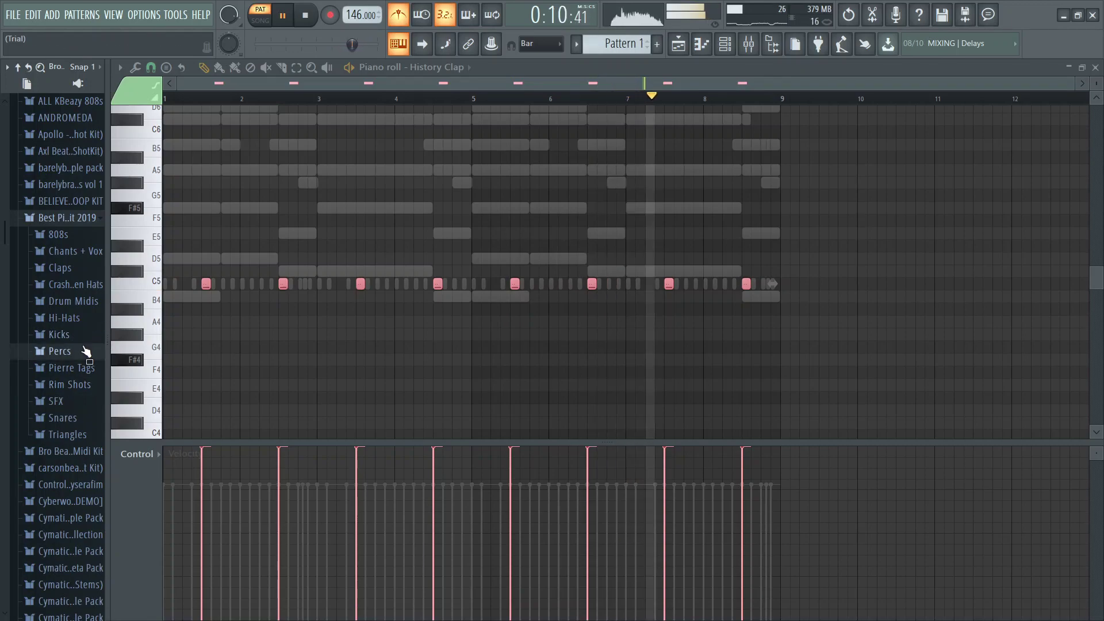
- Audition the samples in the kit's Percs folder and add Same Shit Perc (slimesito) as a new channel
left_click(85, 352)
left_click(82, 367)
left_click(88, 383)
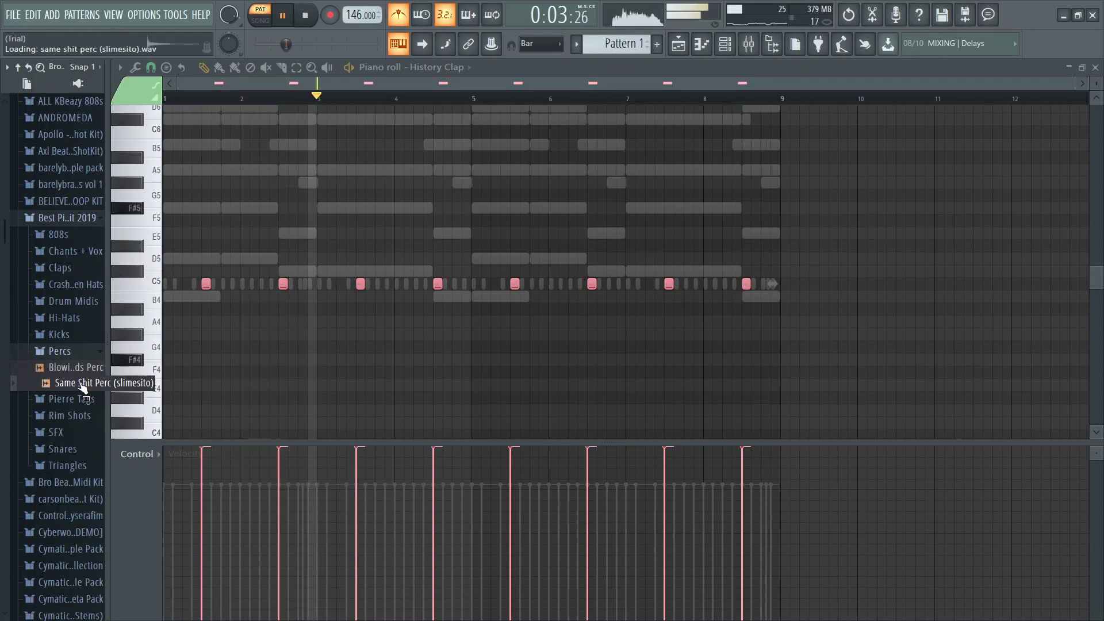
key("F6")
left_click_drag(79, 382, 413, 259)
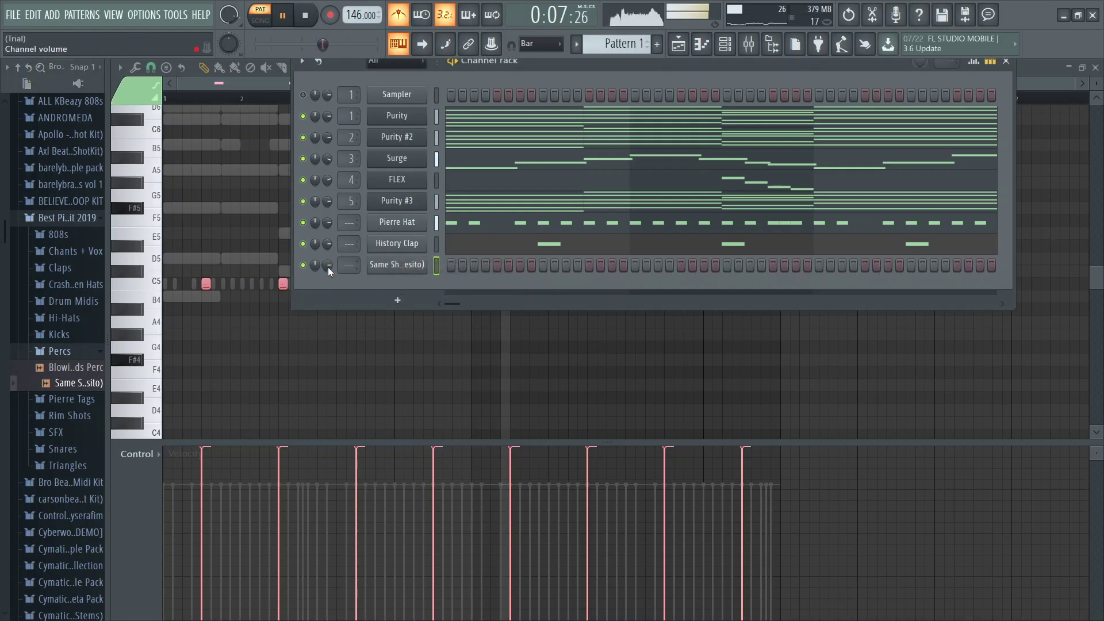
- Show the Same Shit Perc channel in the piano roll and place two C#5 notes on steps 13 and 15 of bar 2
key("F6")
left_click(441, 68)
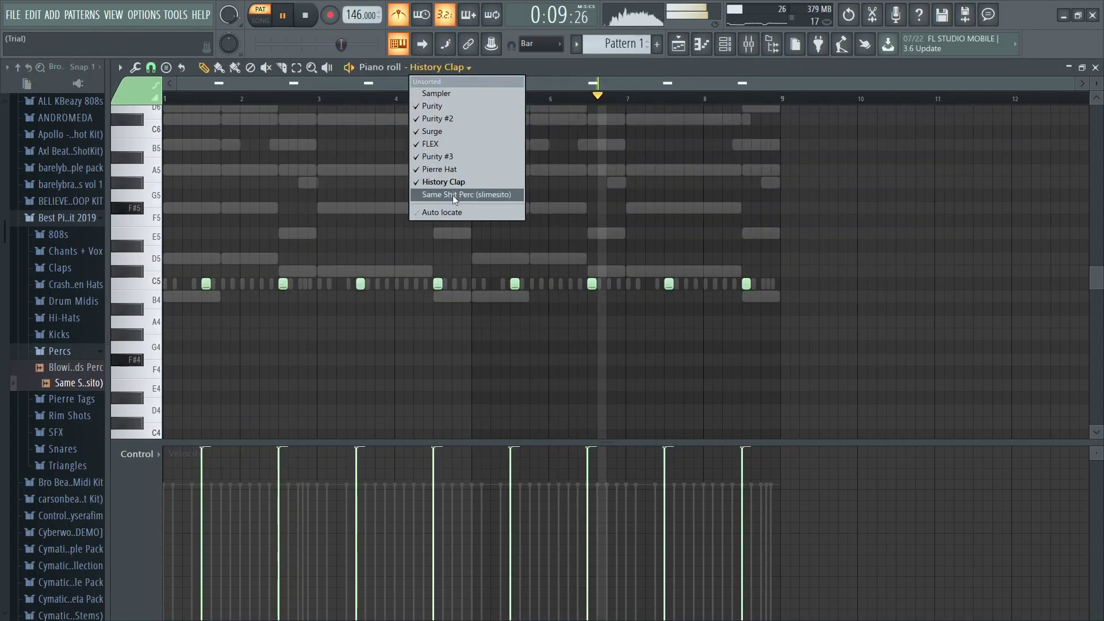
left_click(455, 194)
left_click(300, 285)
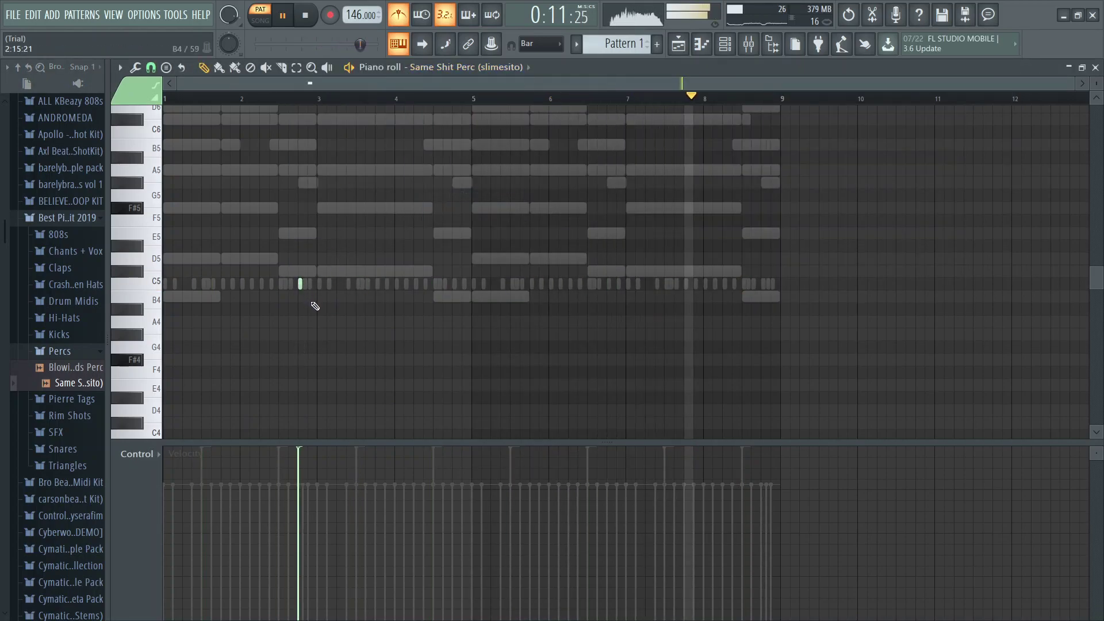
scroll(301, 402, "up", 3)
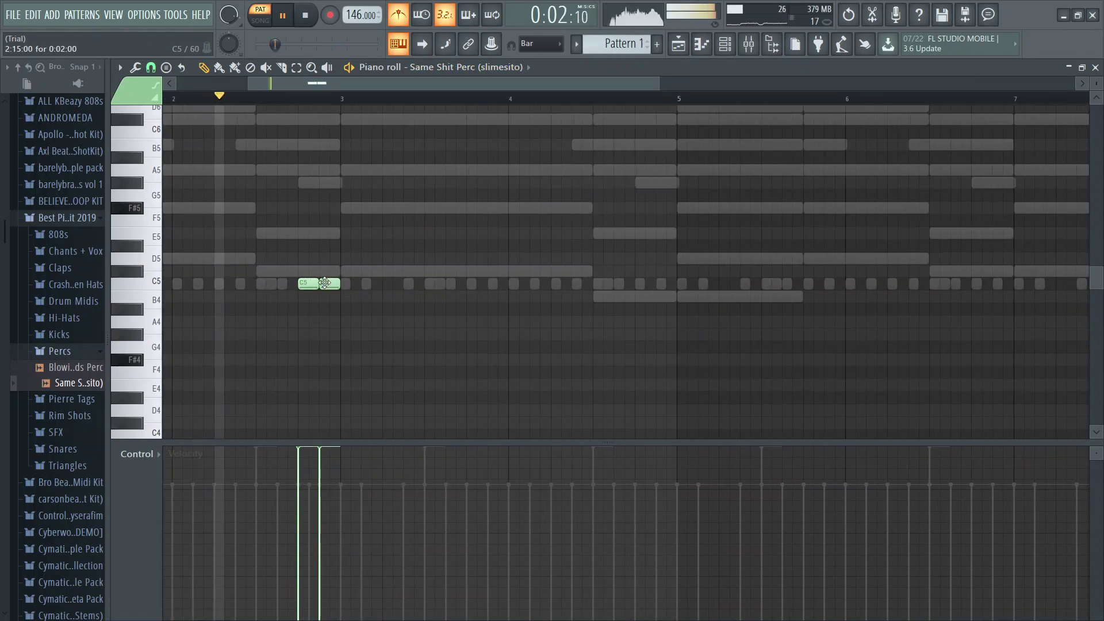
key("Up")
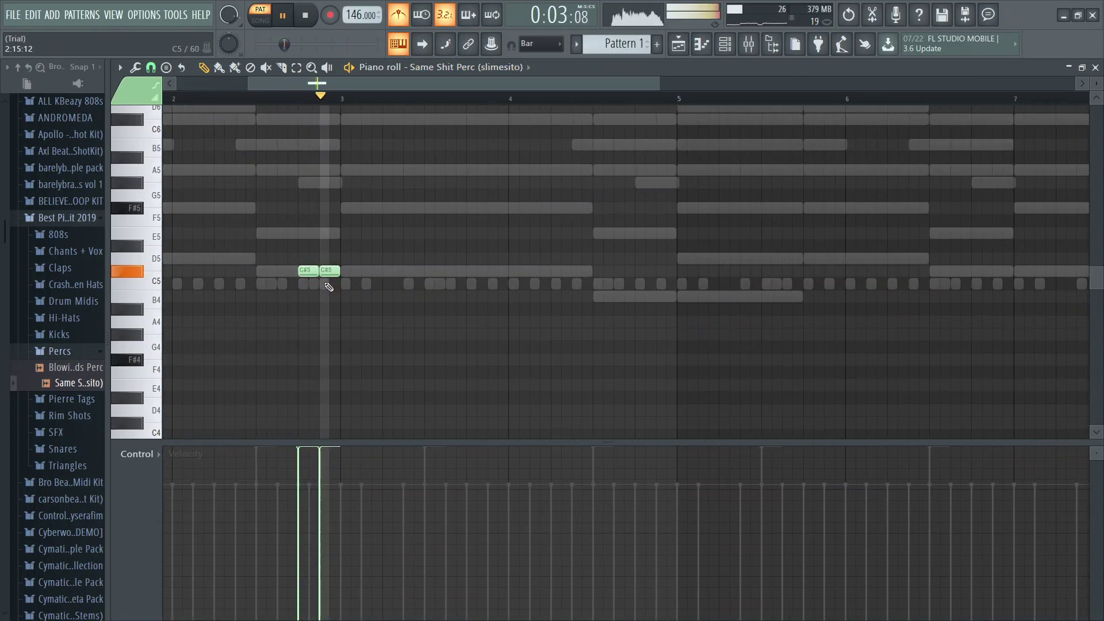
- Repeat the pair of perc notes at the end of bar 4, and duplicate bars 1 to 4 into bars 5 to 8
left_click(637, 283)
left_click_drag(634, 293, 536, 272)
left_click(661, 296)
scroll(630, 300, "down", 3)
left_click_drag(560, 99, 164, 99)
key("ctrl+b")
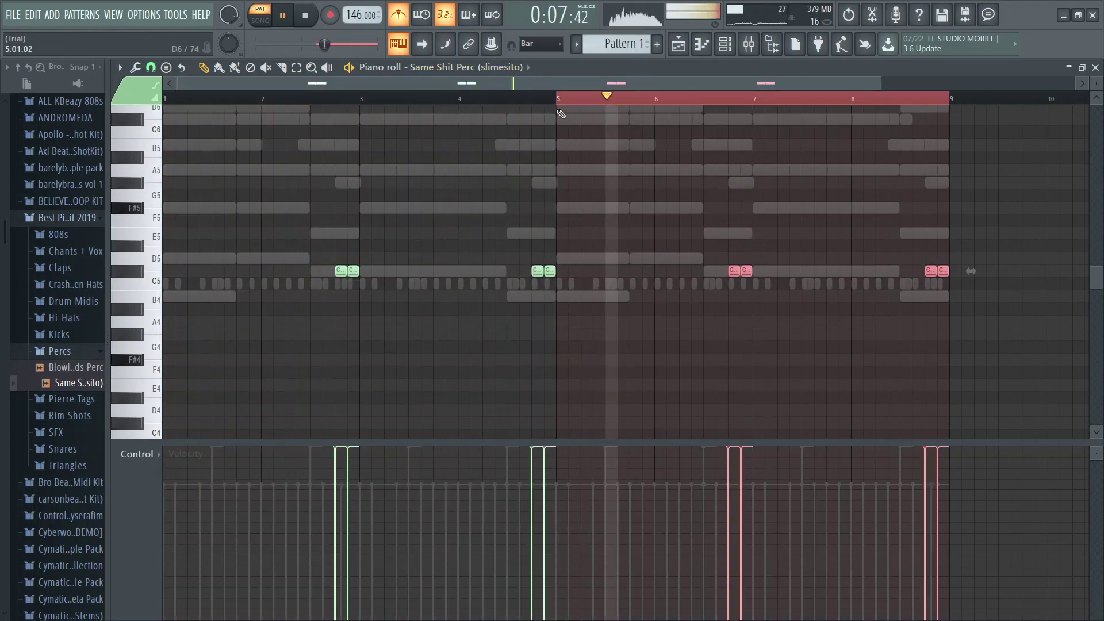
key("ctrl+d")
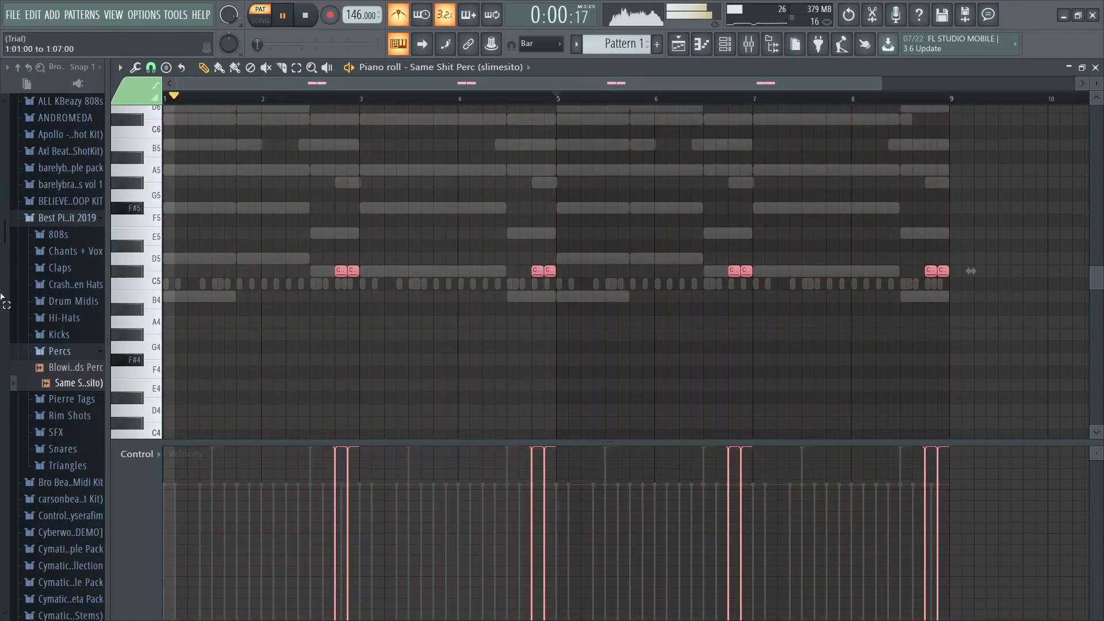
- Stop playback and audition the samples in the kit's SFX folder, including Thunder Strike and Triple Storm
left_click(40, 350)
key("space")
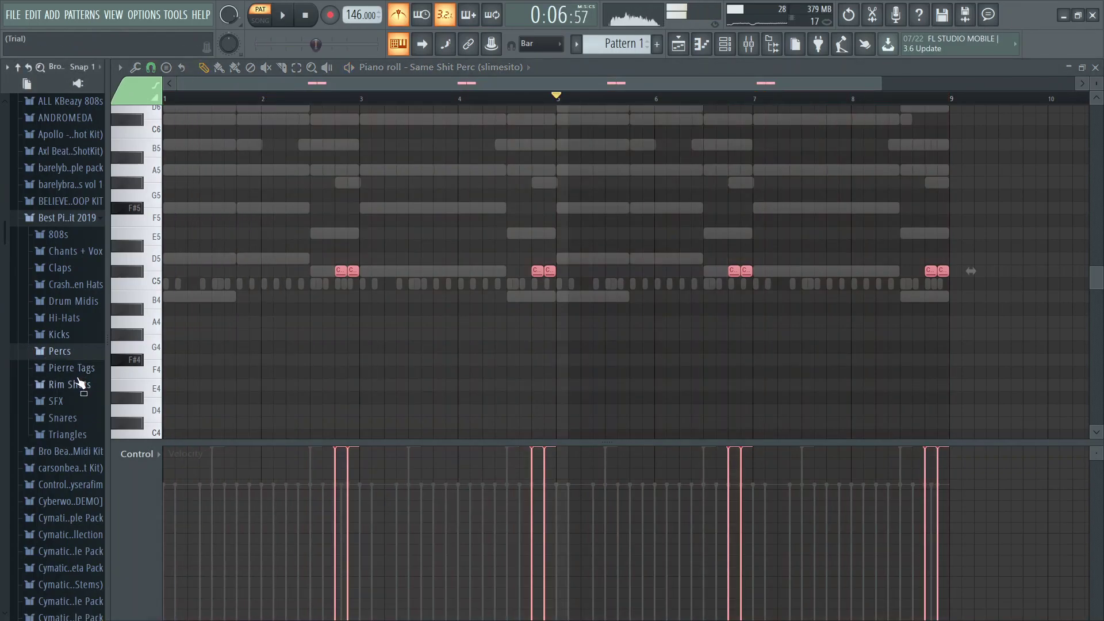
left_click(65, 404)
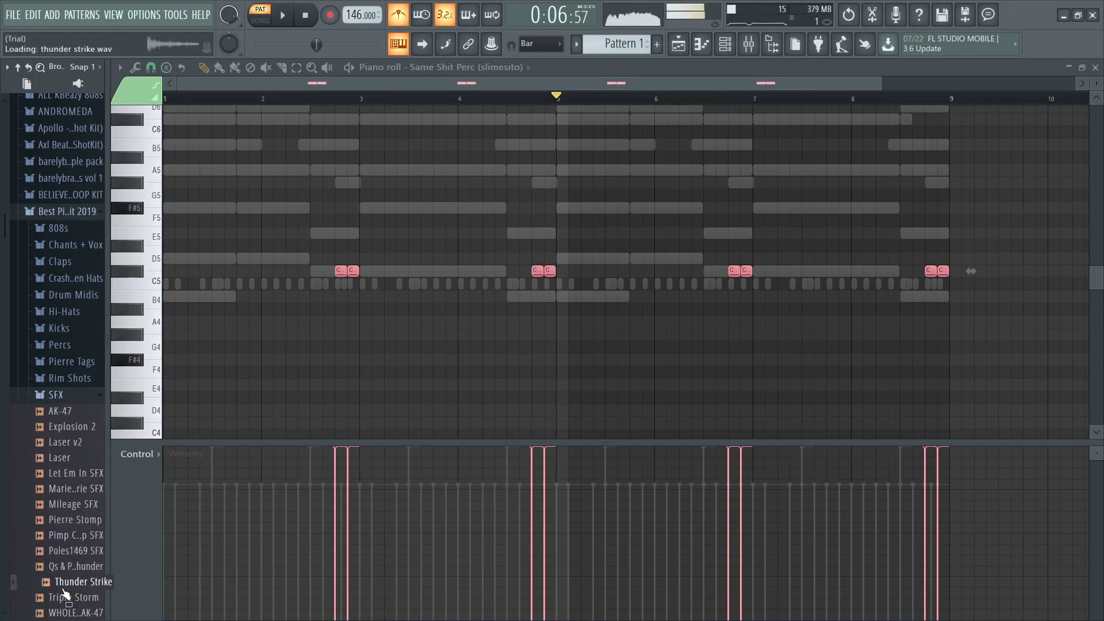
scroll(67, 601, "down", 3)
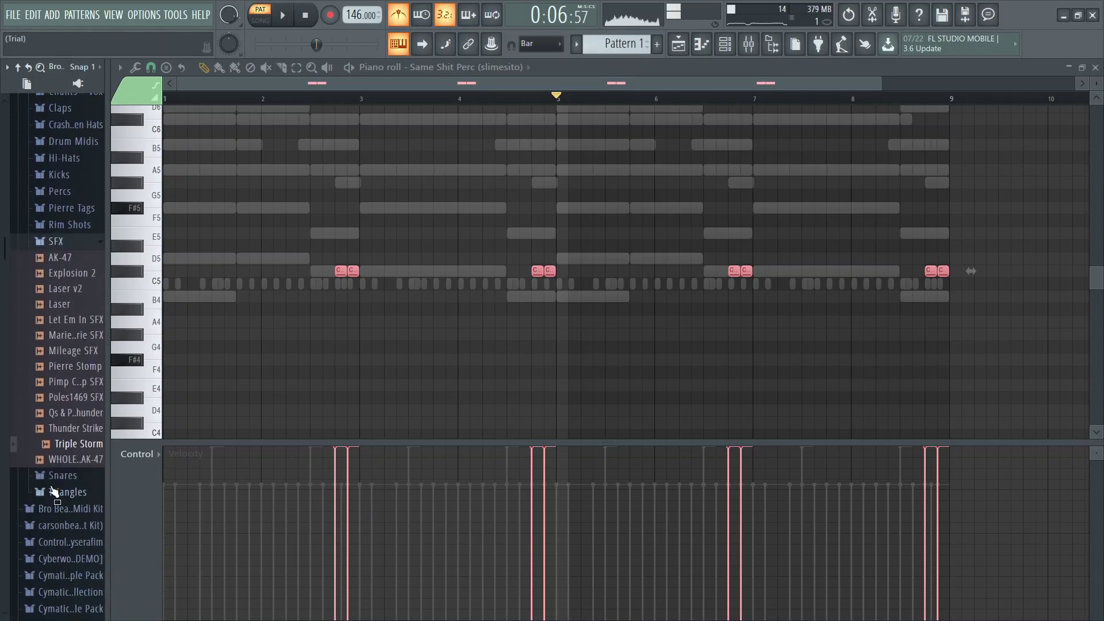
- Audition the kit's Triangles samples, add Qs & Ps Triangle as a new channel and resume playback
left_click(66, 493)
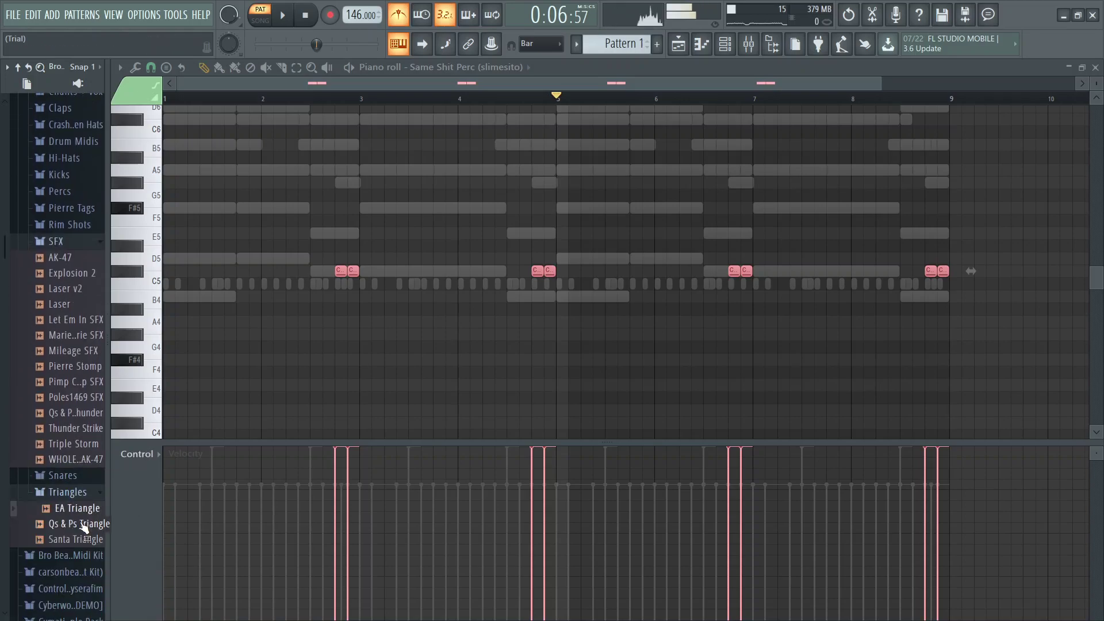
left_click(735, 52)
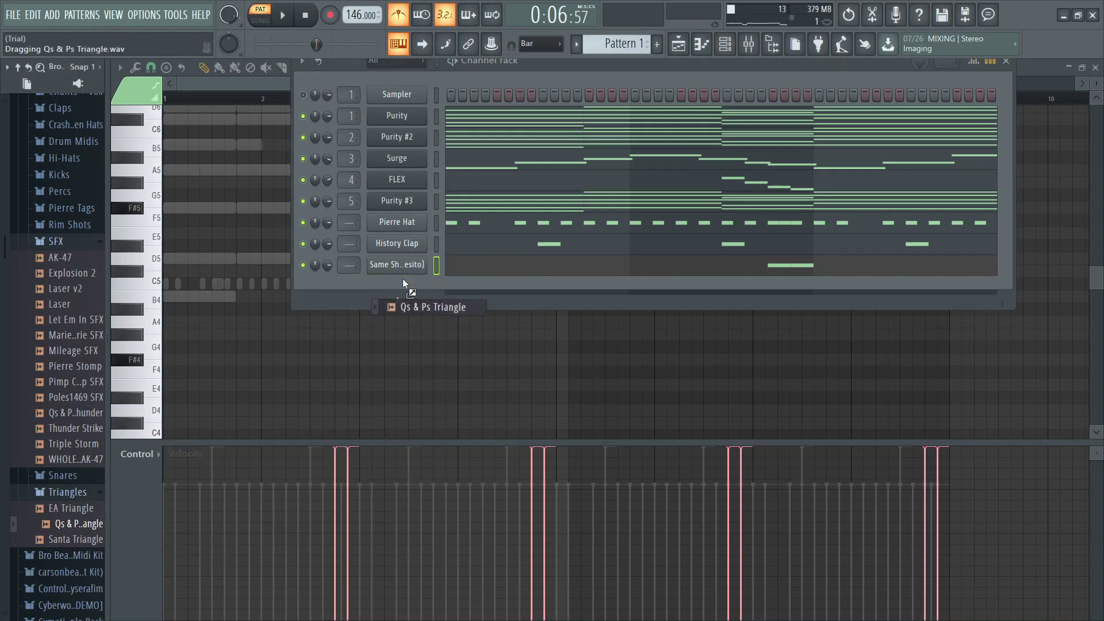
left_click_drag(402, 279, 471, 288)
key("space")
- Show the Qs & Ps Triangle channel in the piano roll and place a C5 note on the third step of bar 1
key("F6")
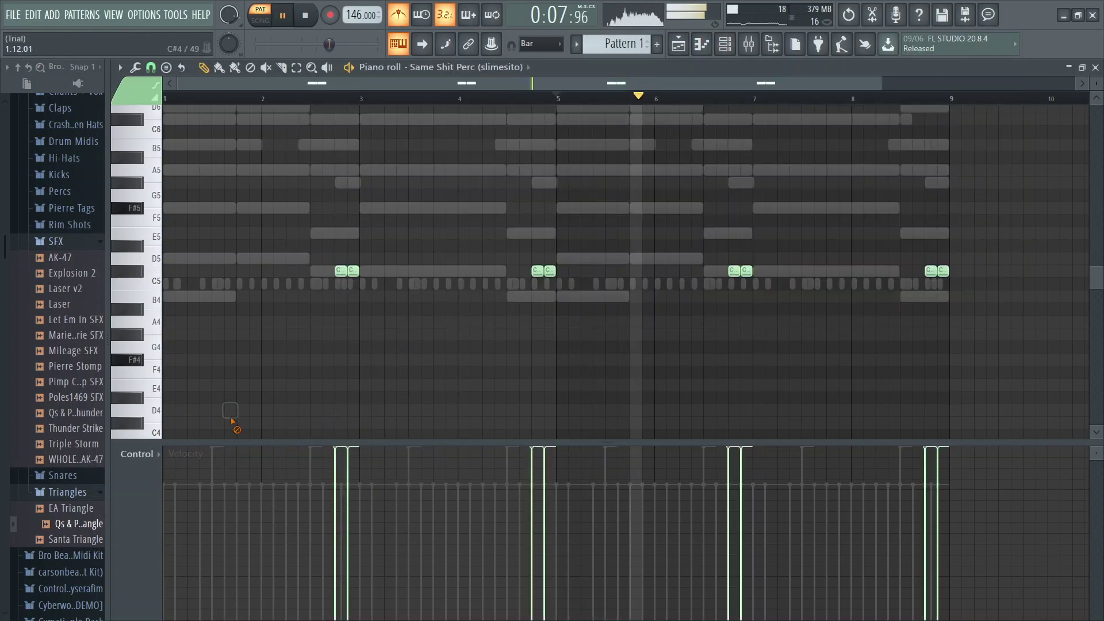
left_click(409, 67)
left_click(446, 209)
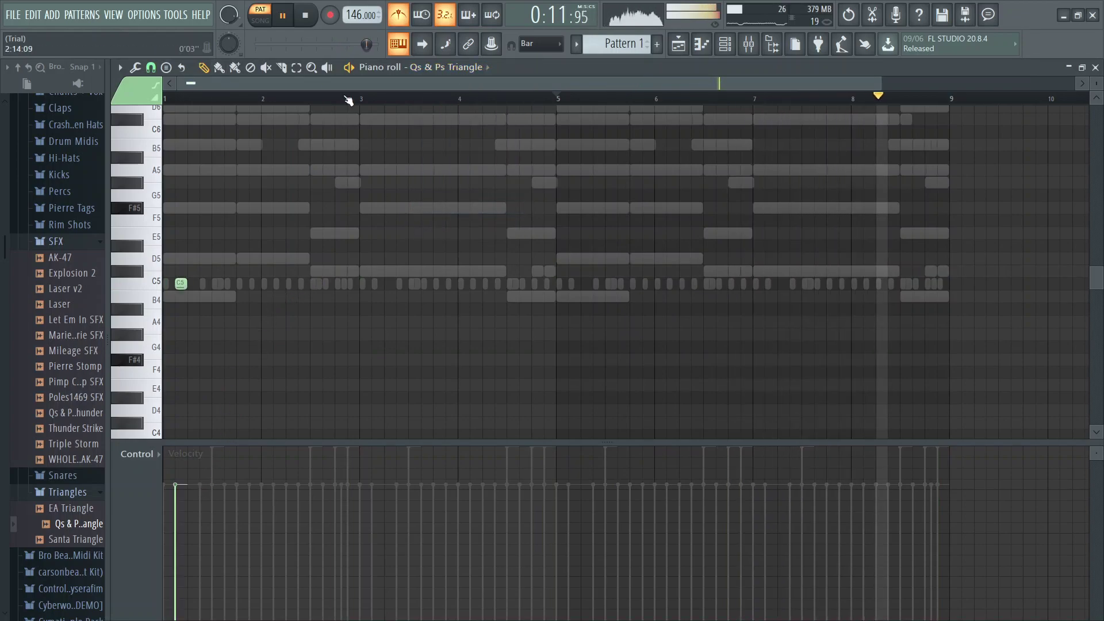
- Repeat the two-bar triangle pattern three times to fill all eight bars, and stop playback
left_click_drag(361, 99, 170, 99)
key("ctrl+b")
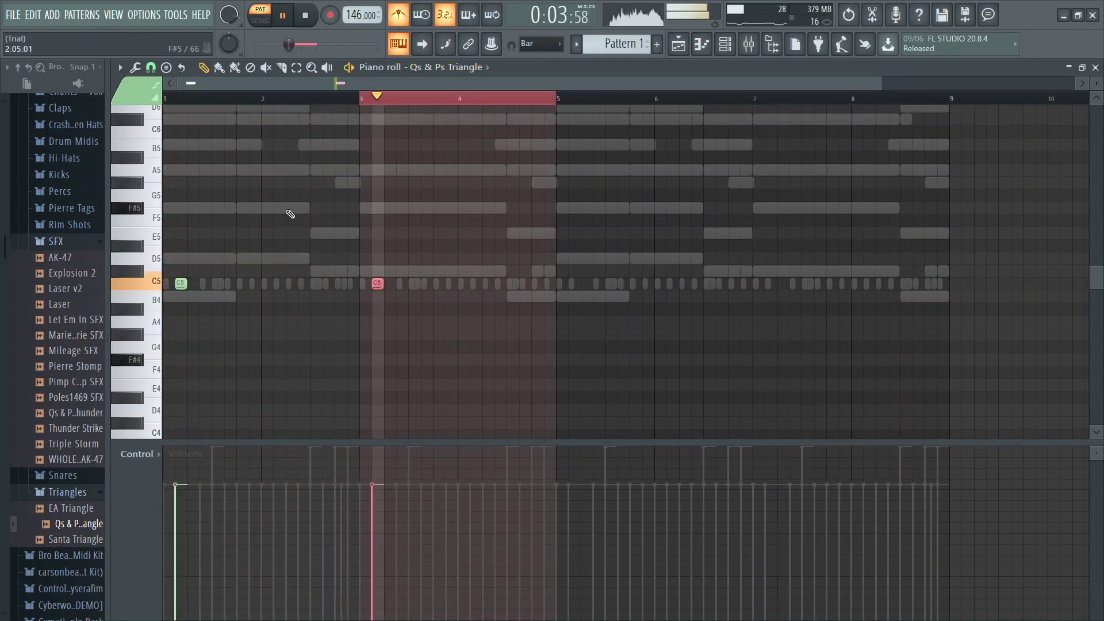
key("ctrl+b")
key("ctrl+b")
key("space")
key("ctrl+a")
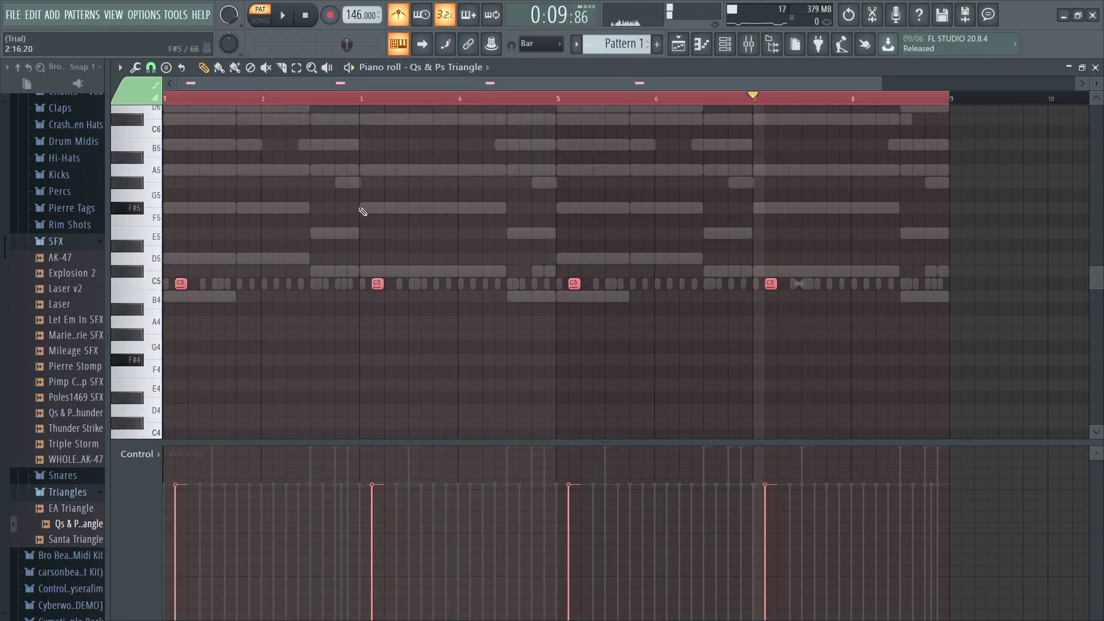
- Replay the beat with the Same Shit Perc channel shown in the piano roll, and bring up the channel rack
left_click(460, 67)
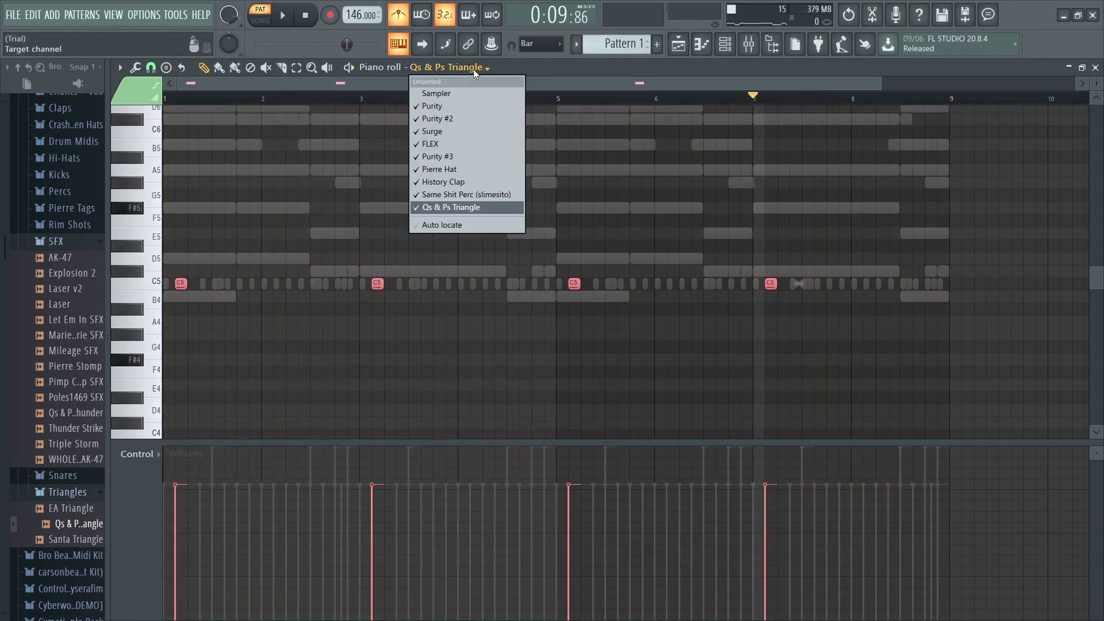
left_click(490, 194)
key("space")
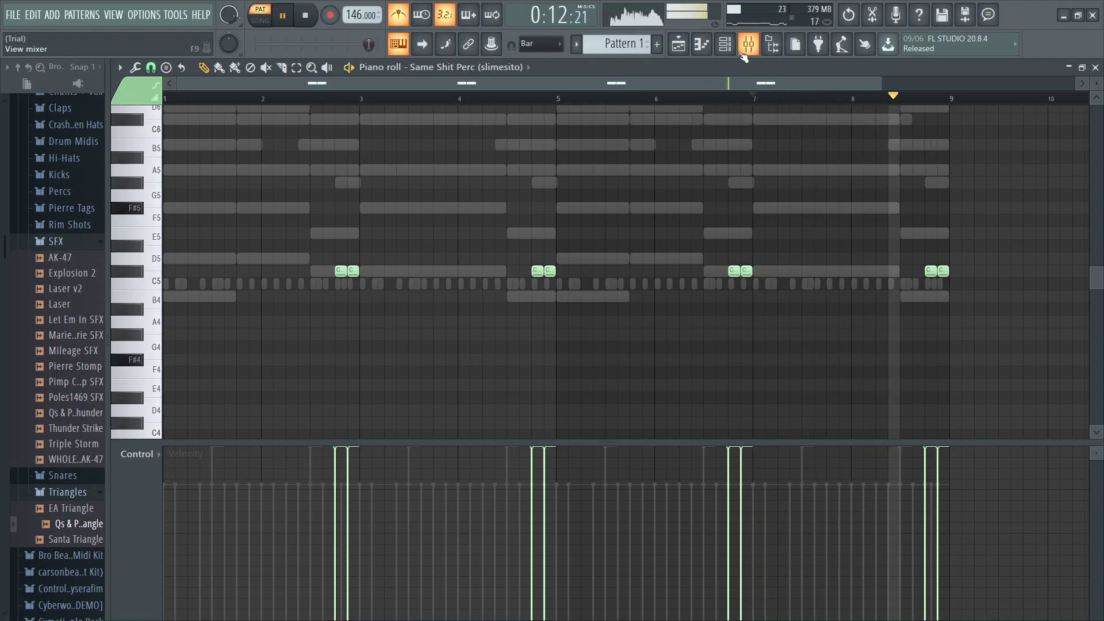
left_click(725, 43)
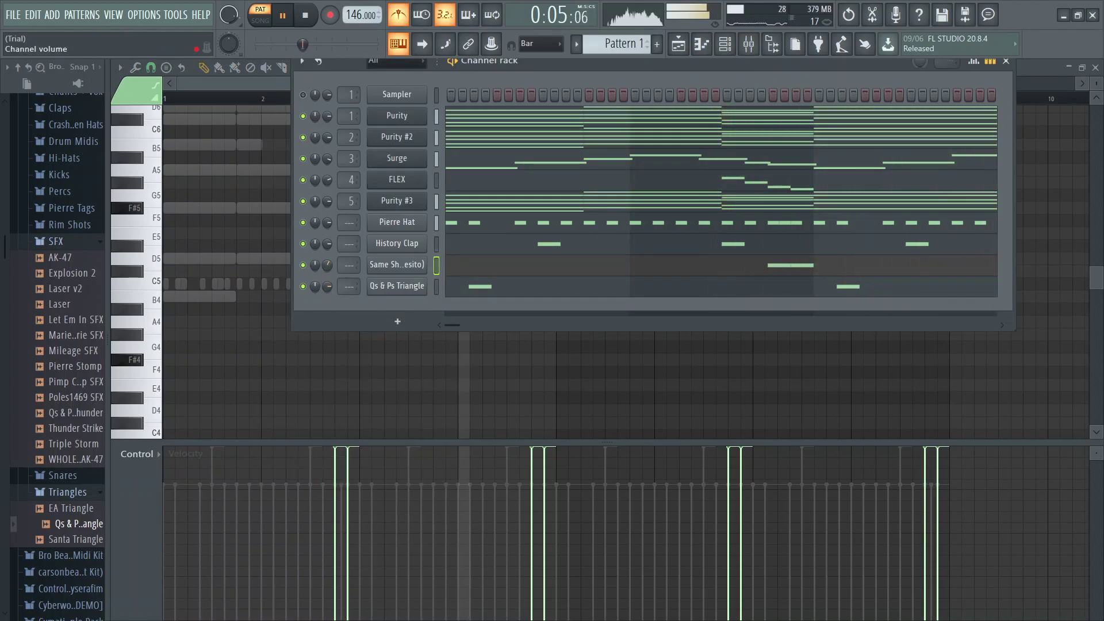
- Collapse the SFX and Triangles folders, stop playback and check the samples in the current kit's 808s folder
left_click(64, 243)
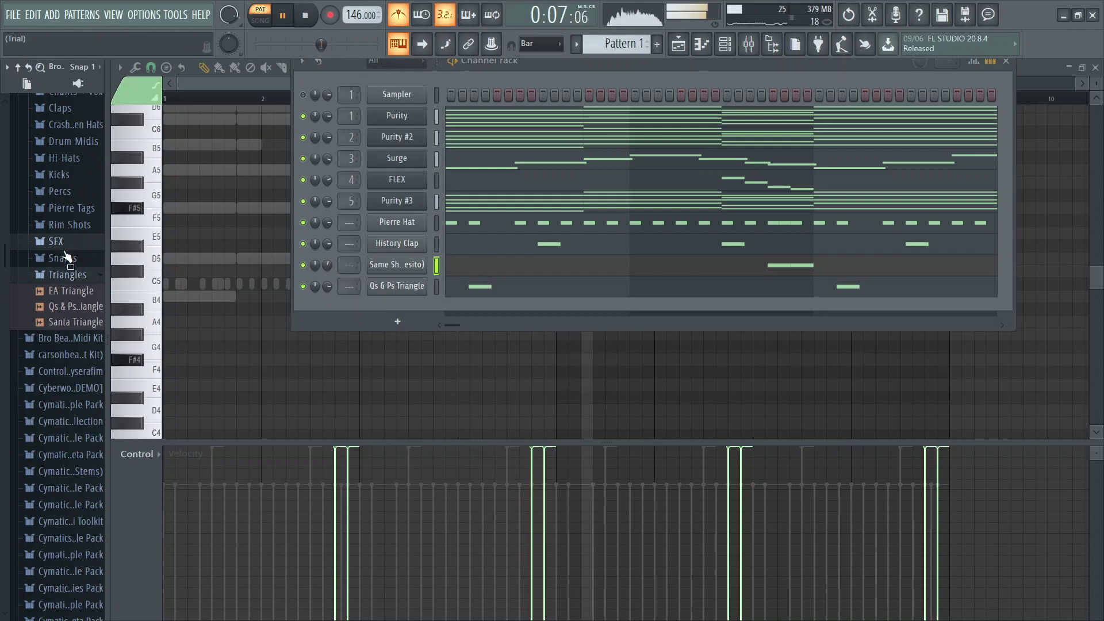
left_click(87, 276)
scroll(75, 229, "up", 2)
key("space")
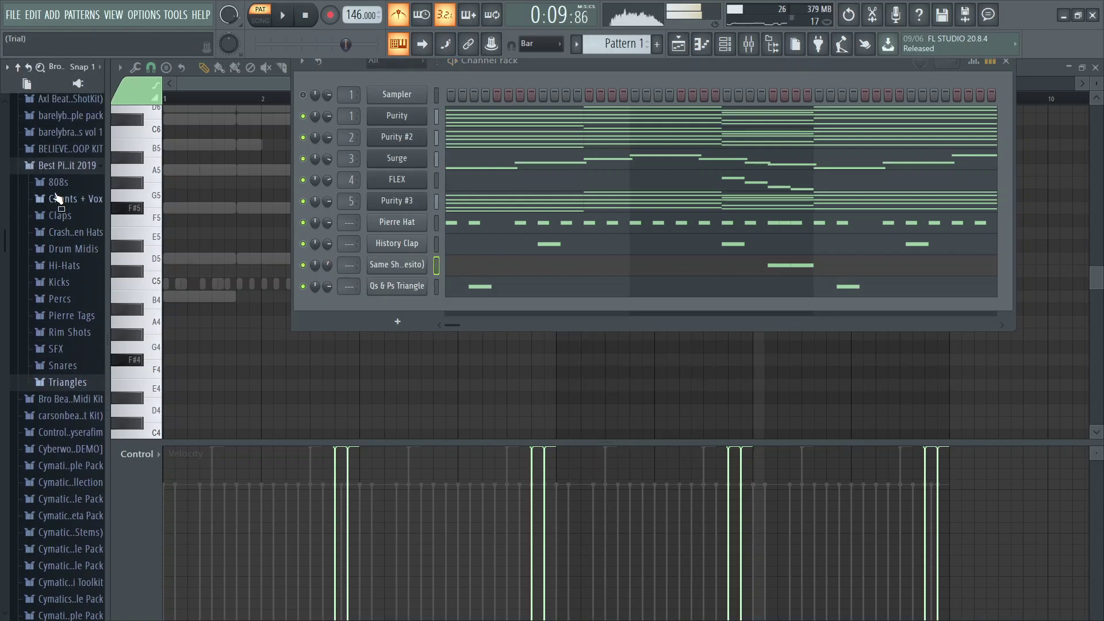
left_click(61, 184)
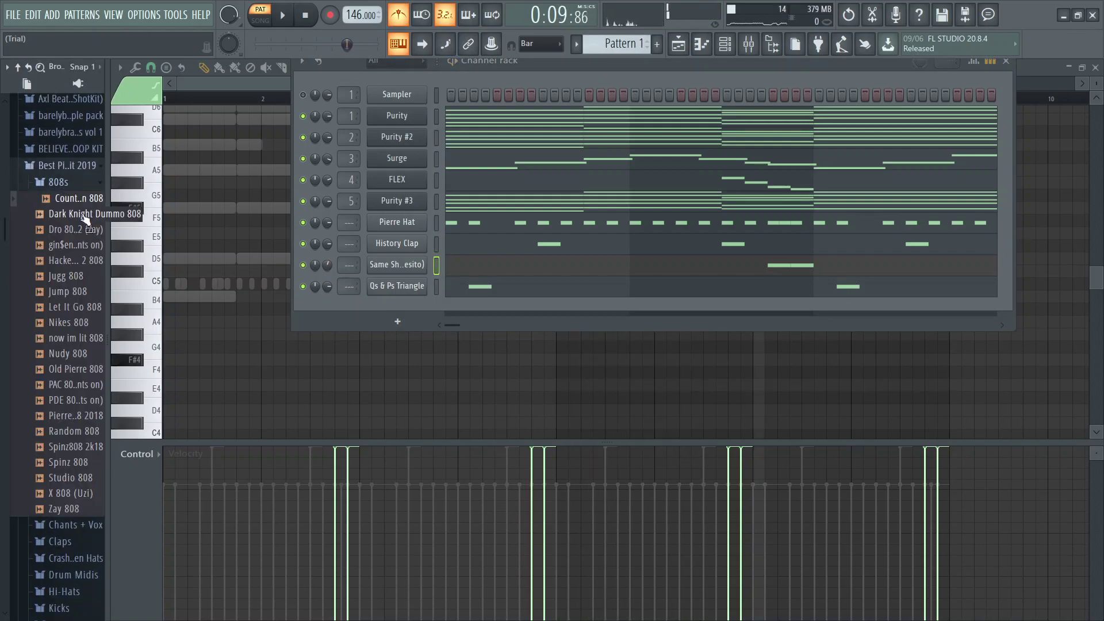
left_click(88, 187)
- Add the 1. Poof (808) sample from The Lunch77 Pierre Bourne Drumkit's 808s folder as a new channel
scroll(29, 302, "down", 15)
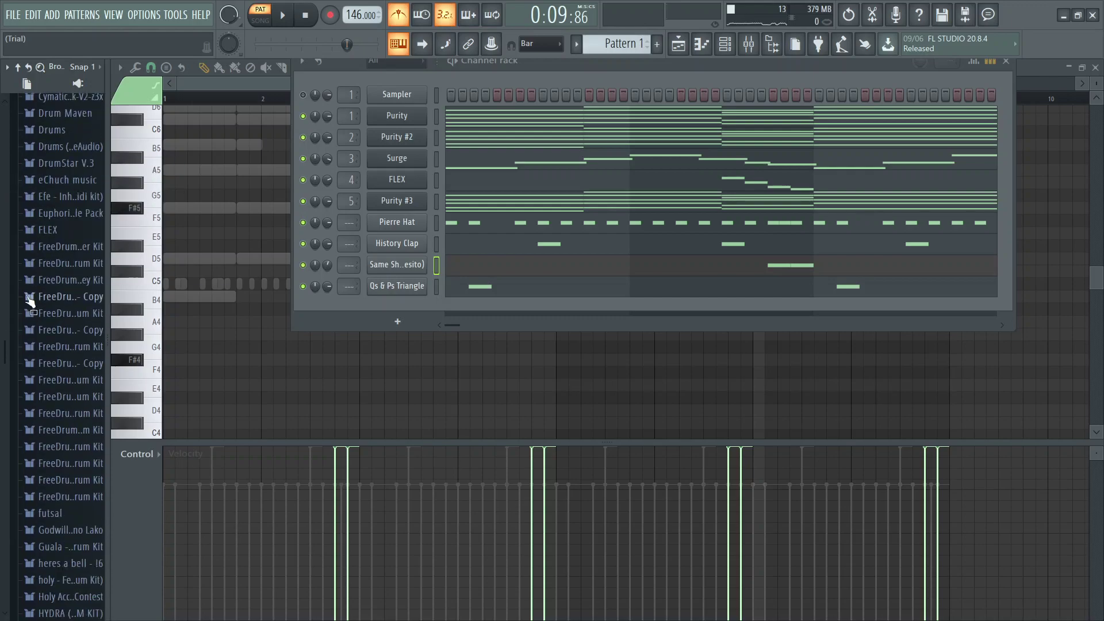
scroll(29, 303, "down", 10)
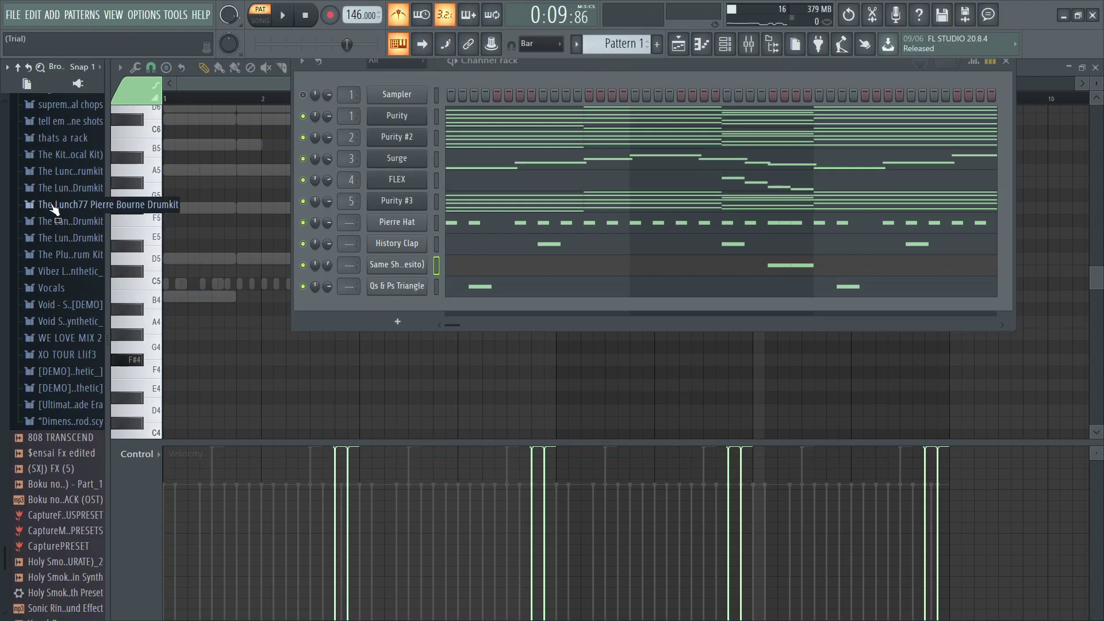
left_click(64, 208)
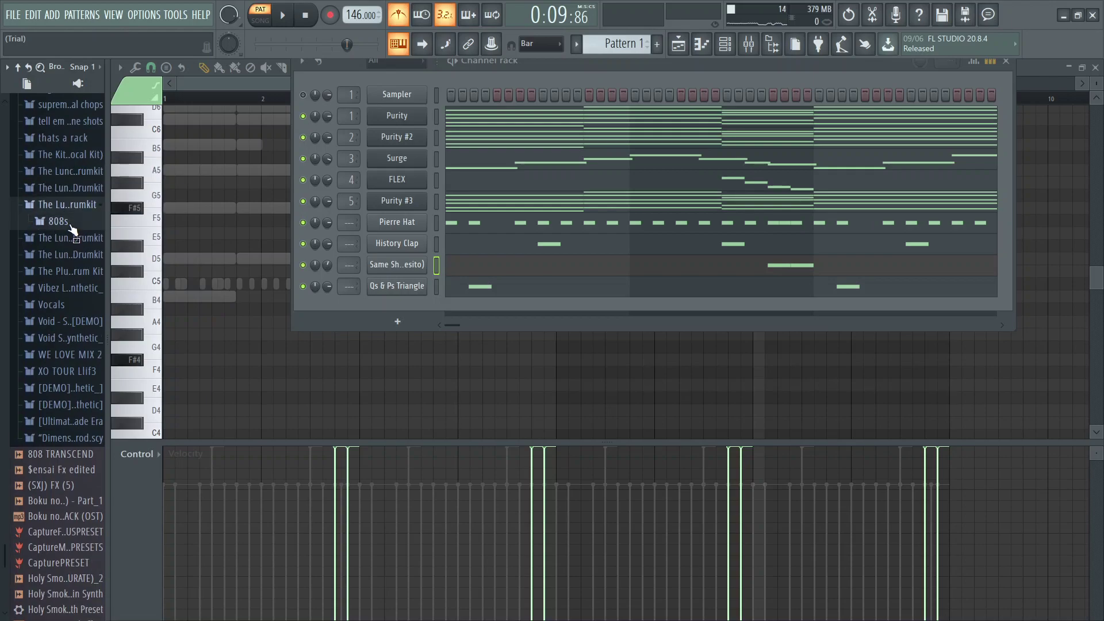
left_click(70, 226)
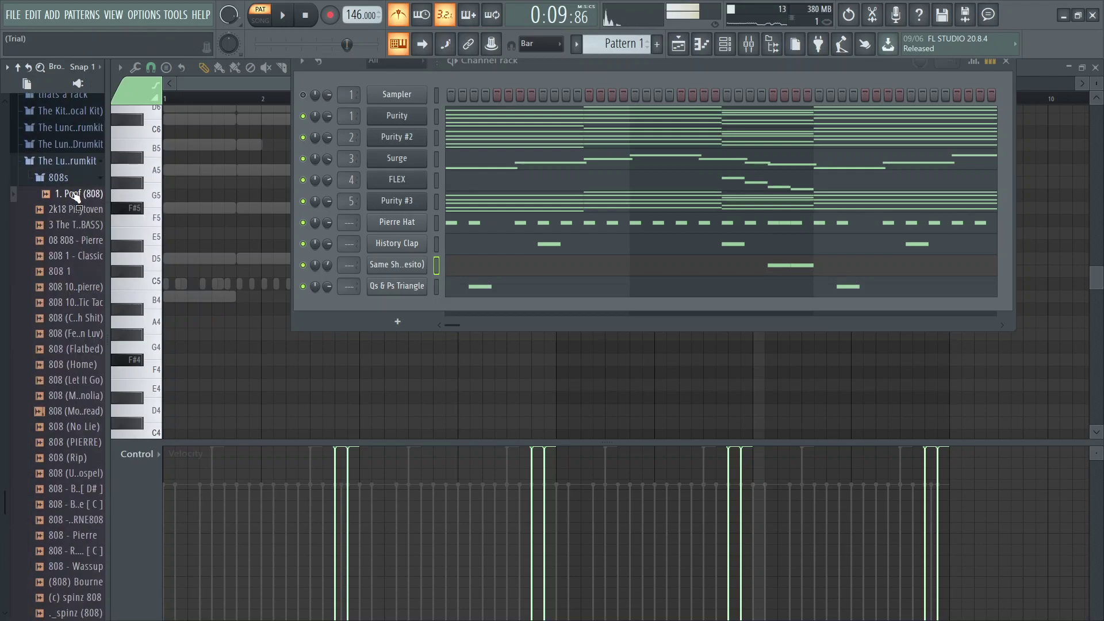
left_click_drag(374, 295, 391, 300)
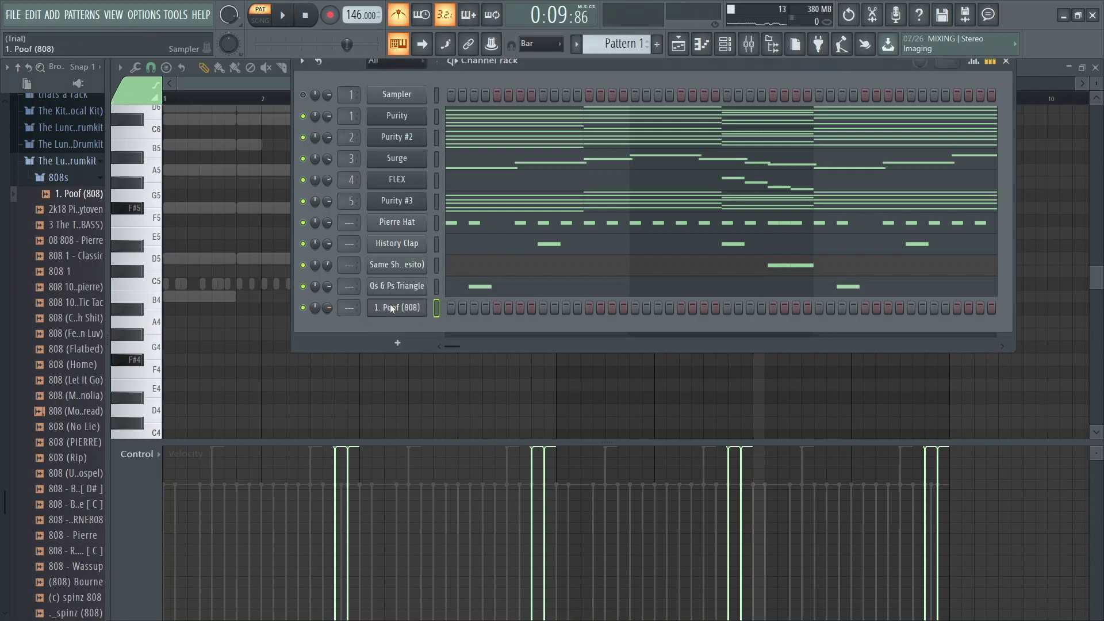
right_click(390, 305)
left_click(486, 392)
left_click(218, 336)
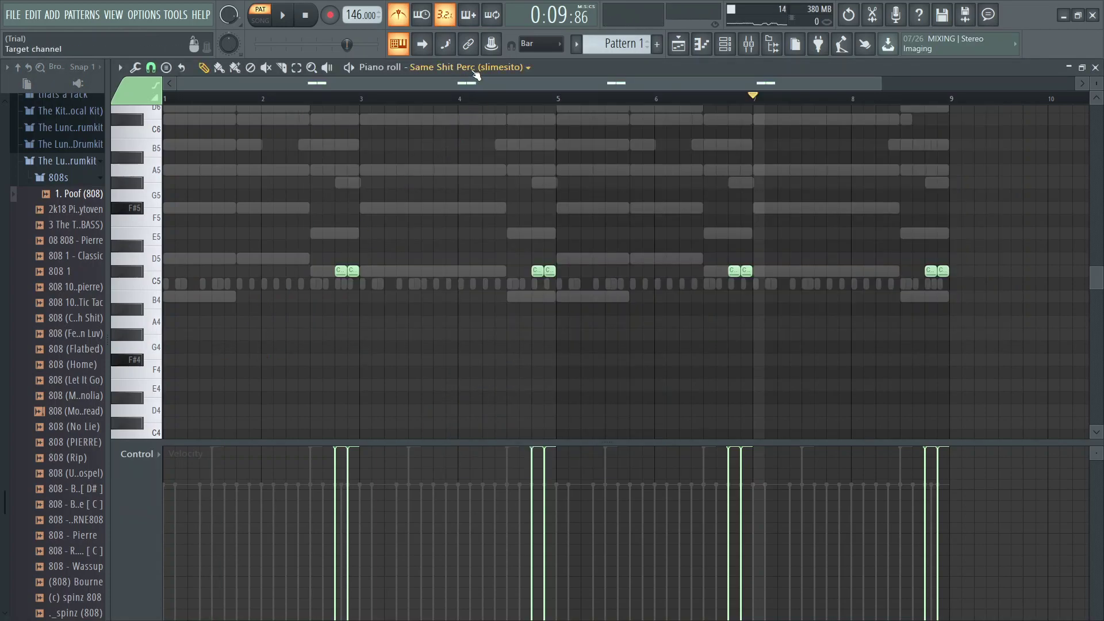
- Show the 1. Poof (808) channel in the piano roll and place a two-step B4 note at the start of bar 1
left_click(476, 74)
left_click(468, 215)
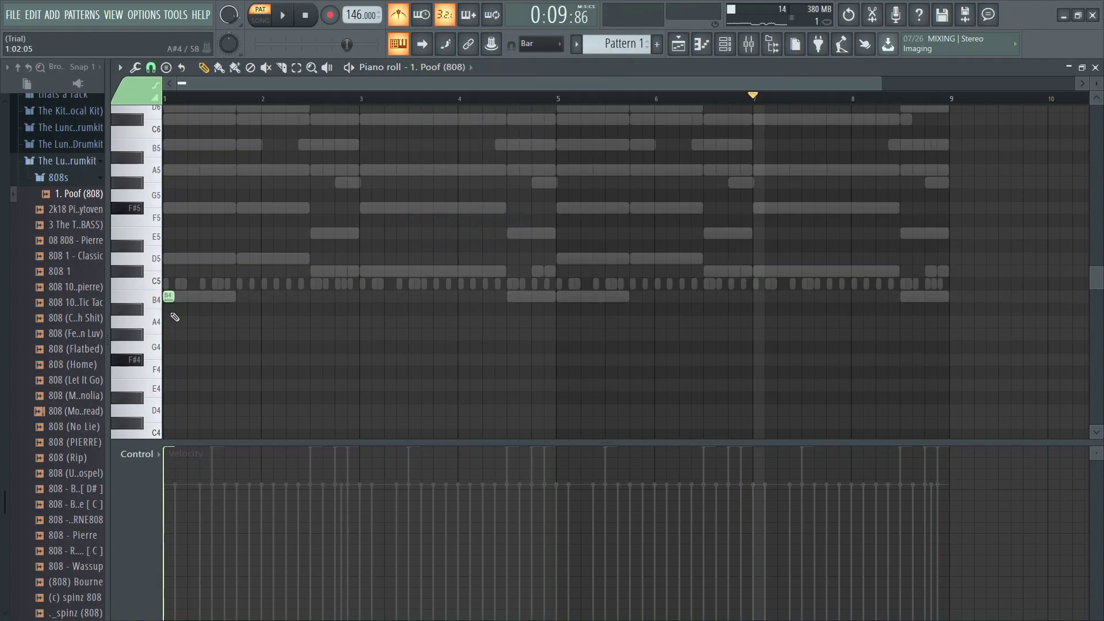
scroll(175, 315, "up", 3)
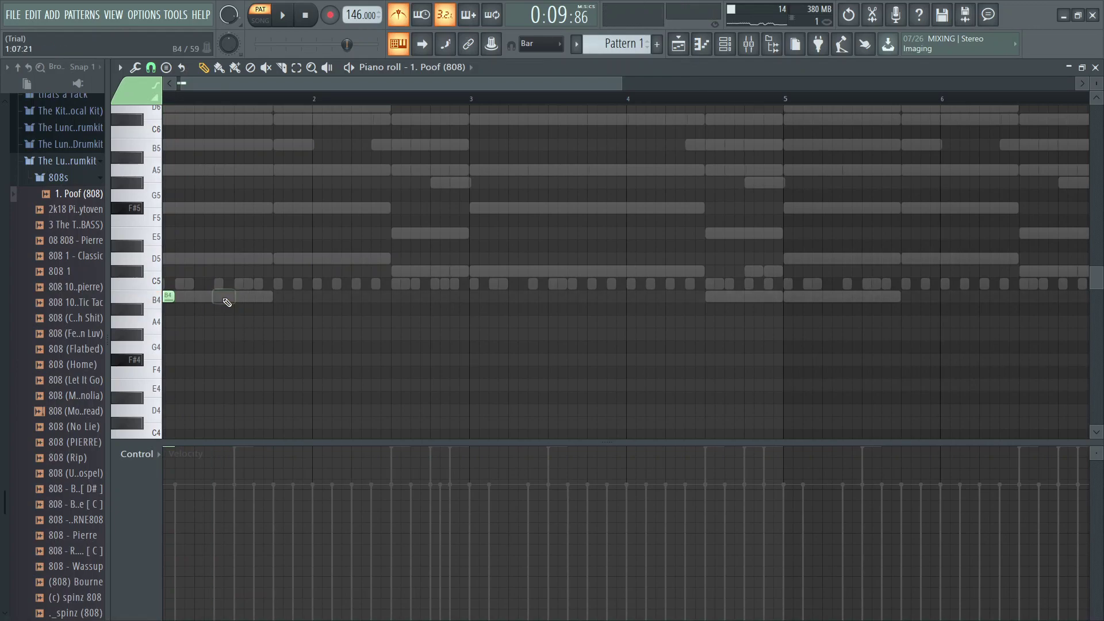
key("space")
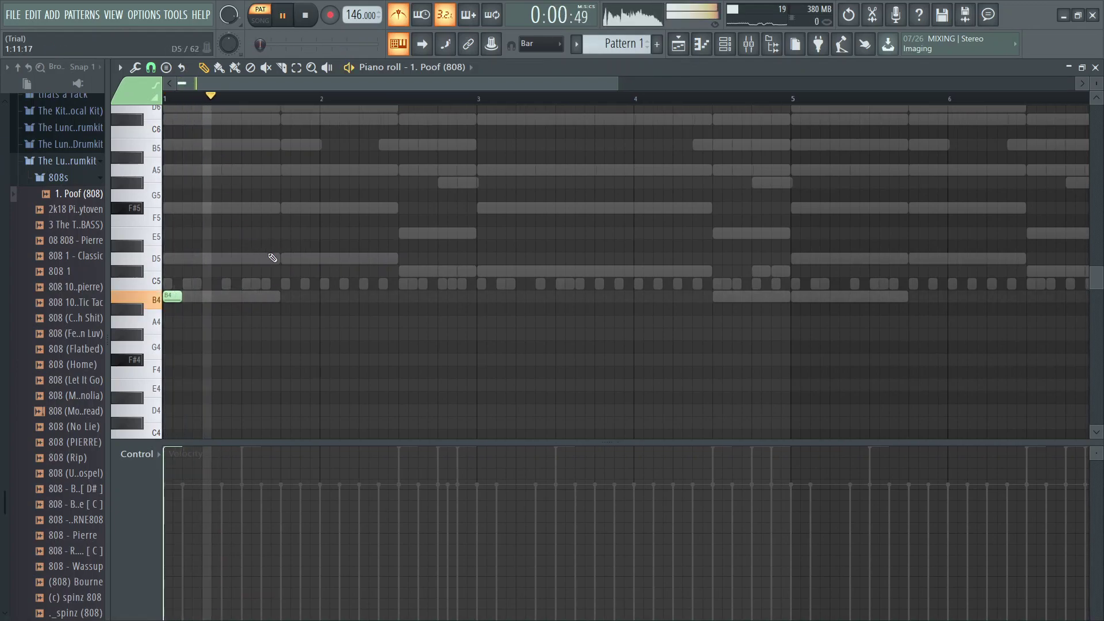
- Add 808 notes D5 on step 13 of bar 1 and step 5 of bar 2, and C#5 on step 11 of bar 2 and bar 3's start
left_click(287, 258)
key("space")
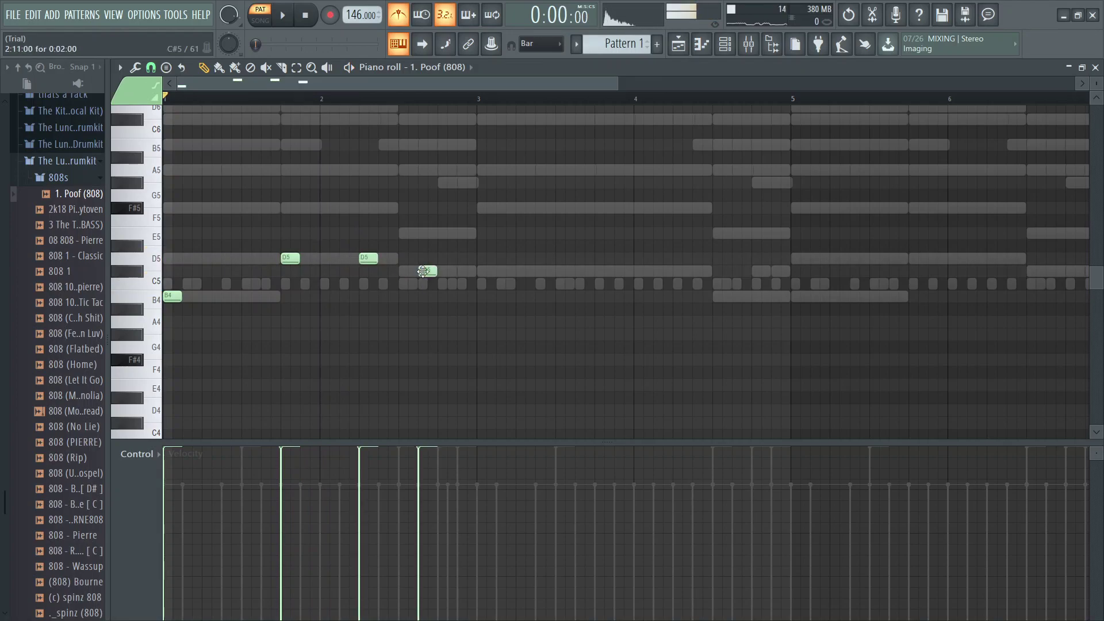
key("space")
mouse_move(422, 271)
left_mouse_down()
mouse_move(429, 229)
mouse_move(425, 271)
left_mouse_up()
key("space")
key("space")
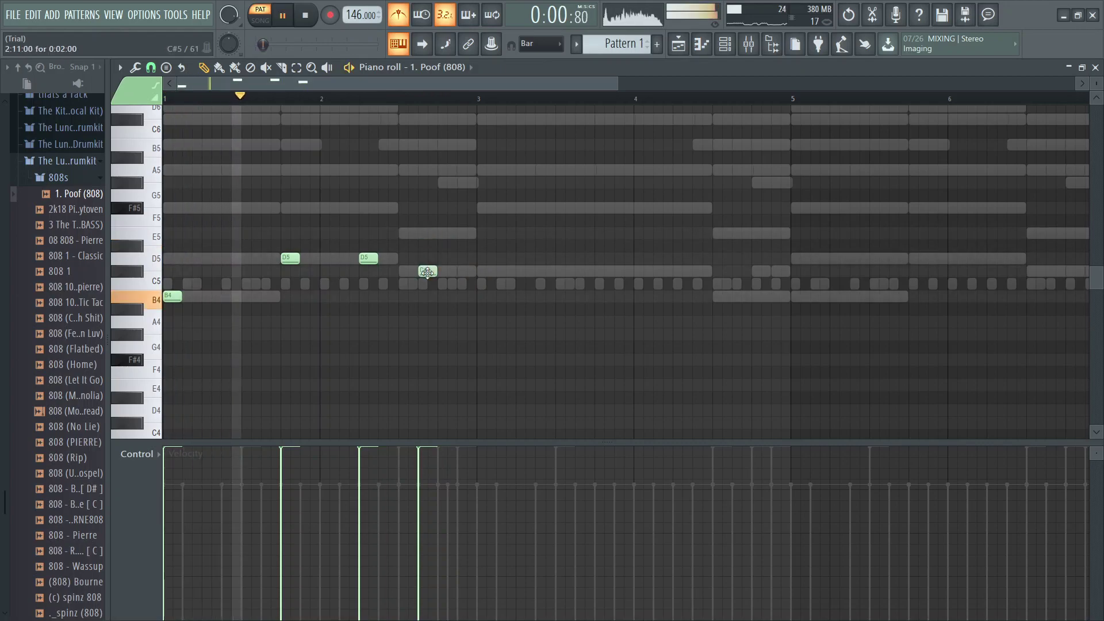
left_click(489, 270)
key("space")
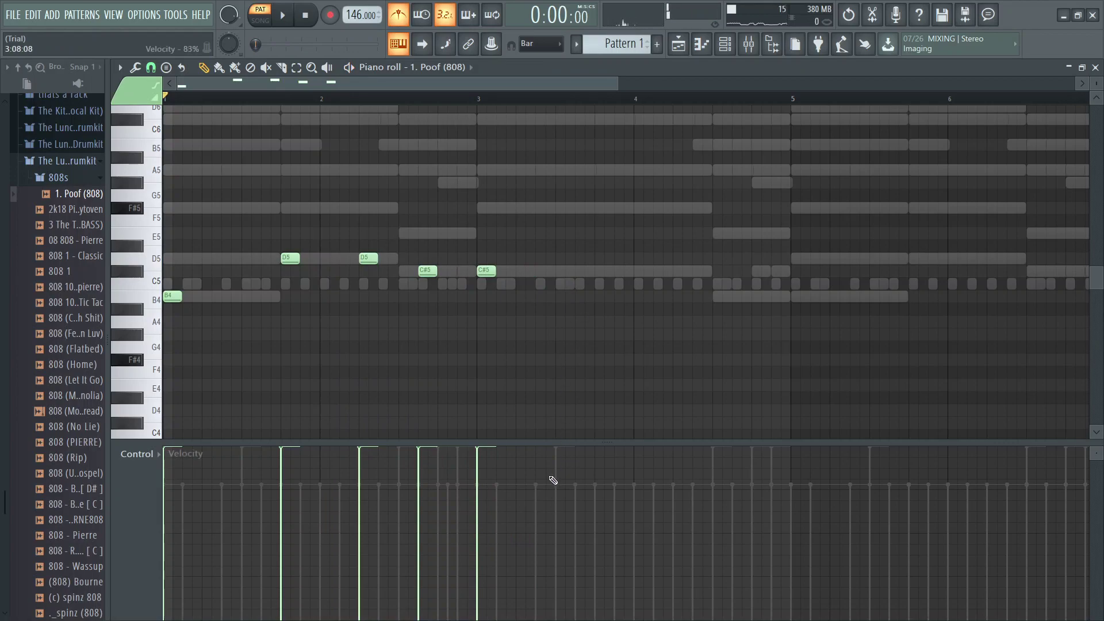
- Raise all the placed 808 notes by one octave and play the pattern to check them
scroll(552, 479, "up", 3)
scroll(548, 478, "down", 3, "ctrl")
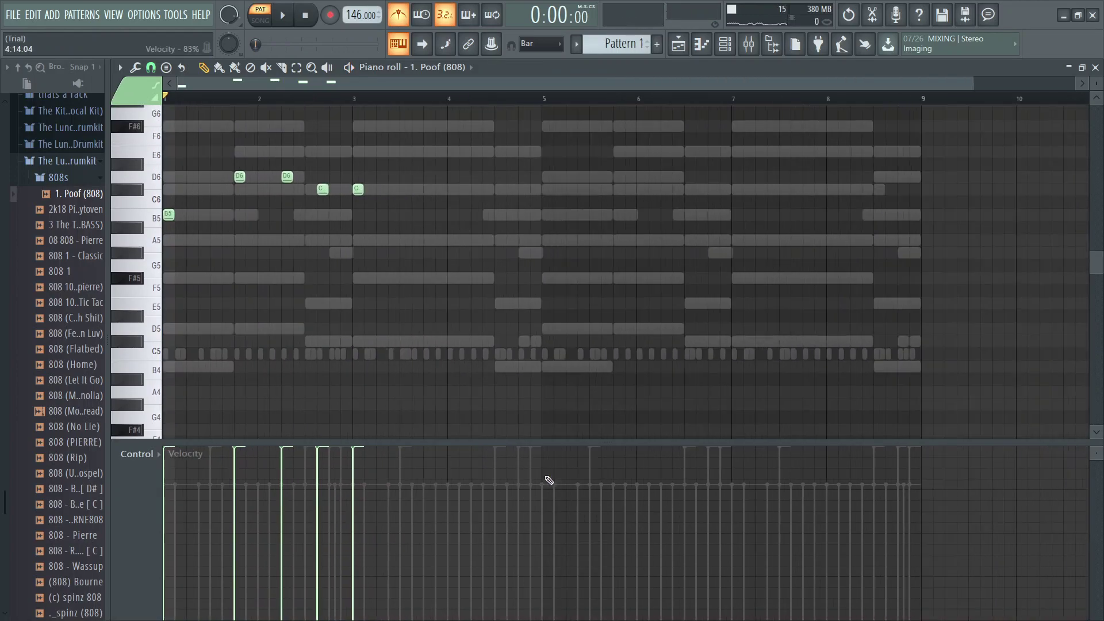
scroll(502, 476, "up", 4)
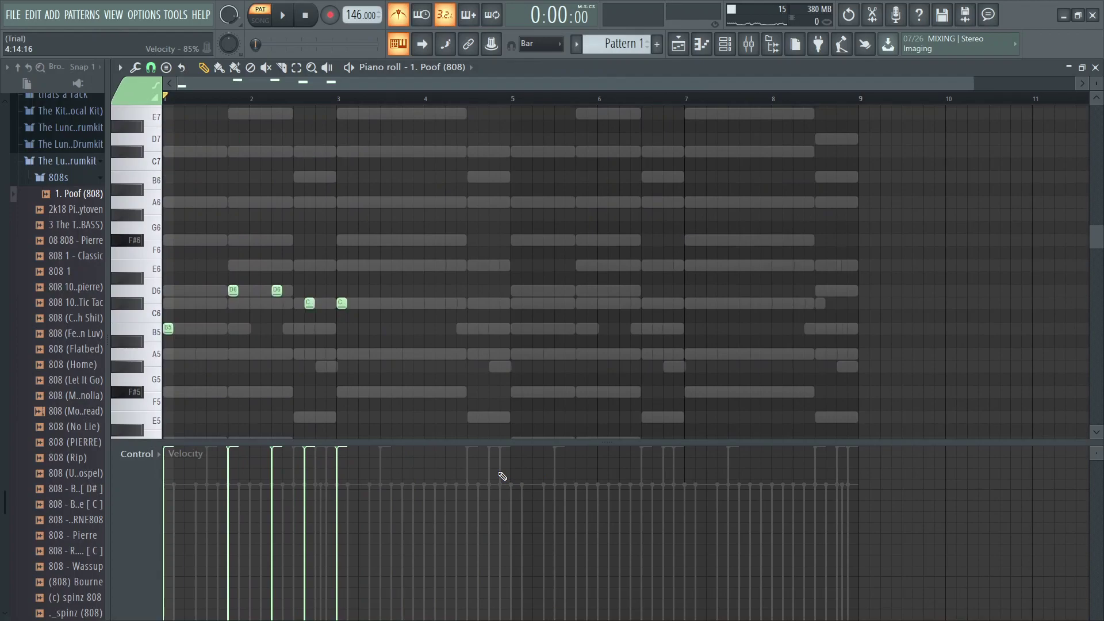
key("space")
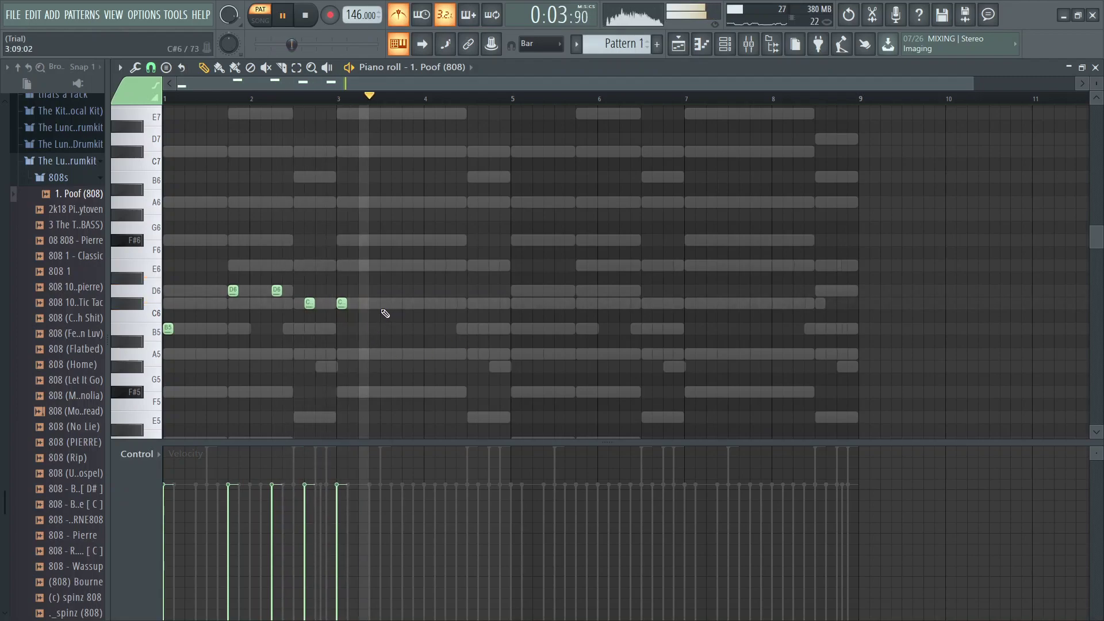
key("space")
- Add 808 notes C#6 on step 13 of bar 3 and step 5 of bar 4, and B5 on step 9 of bar 4
left_click(406, 303)
scroll(382, 266, "up", 2)
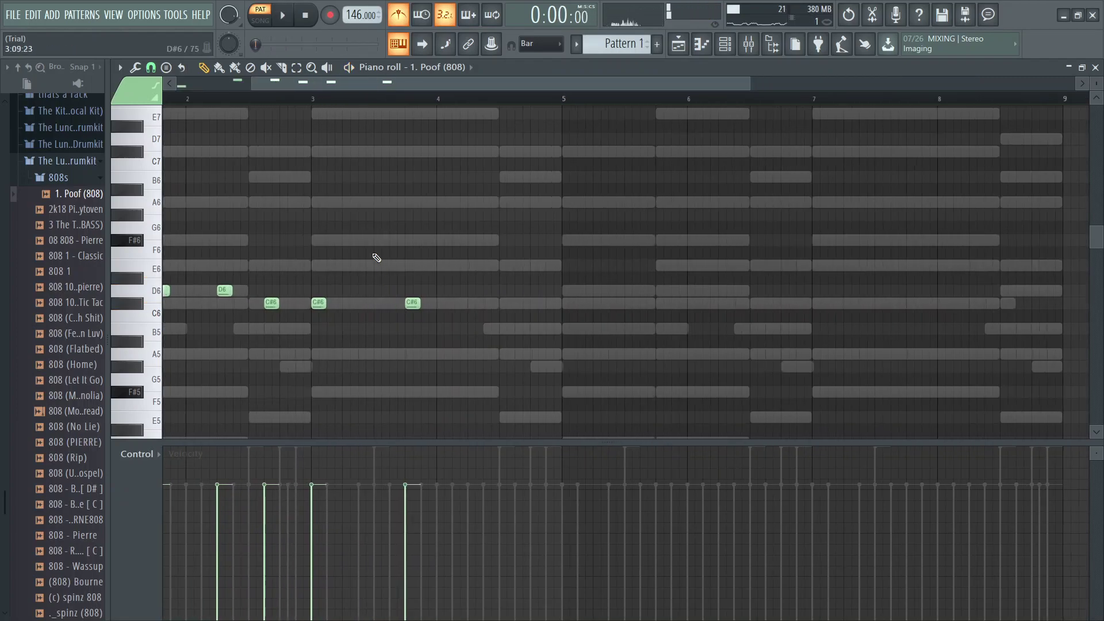
key("space")
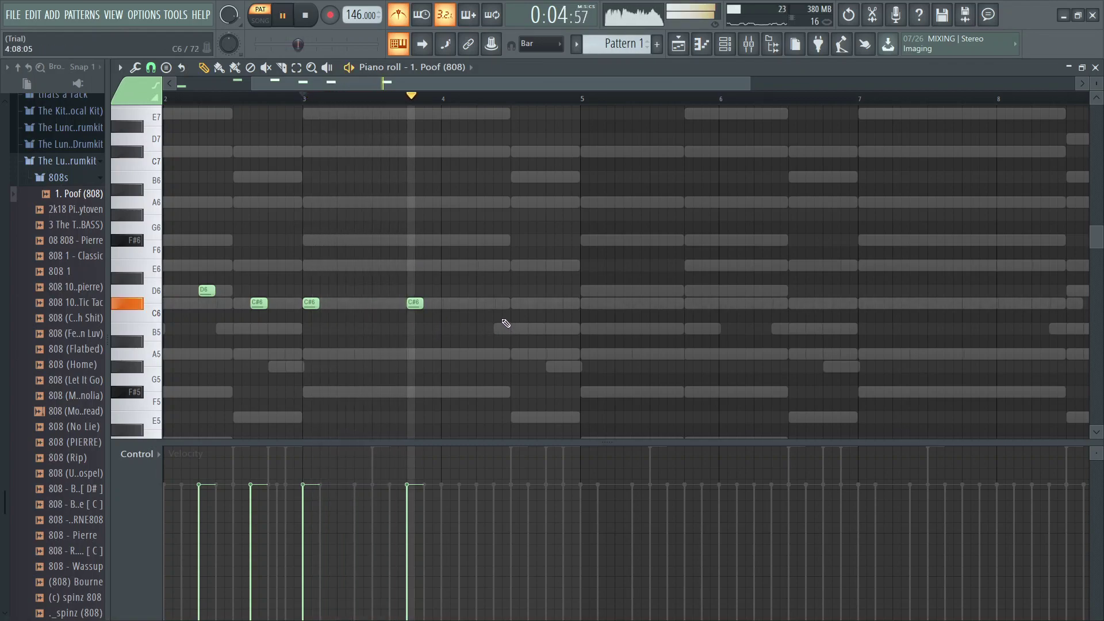
scroll(523, 320, "down", 3)
key("space")
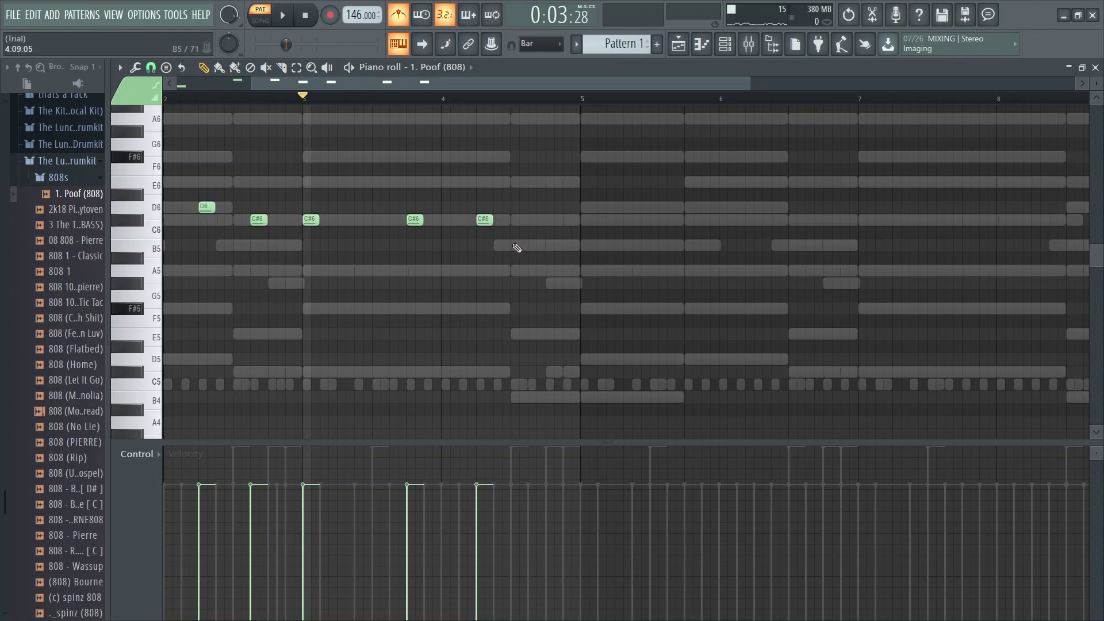
key("ctrl+Up")
key("space")
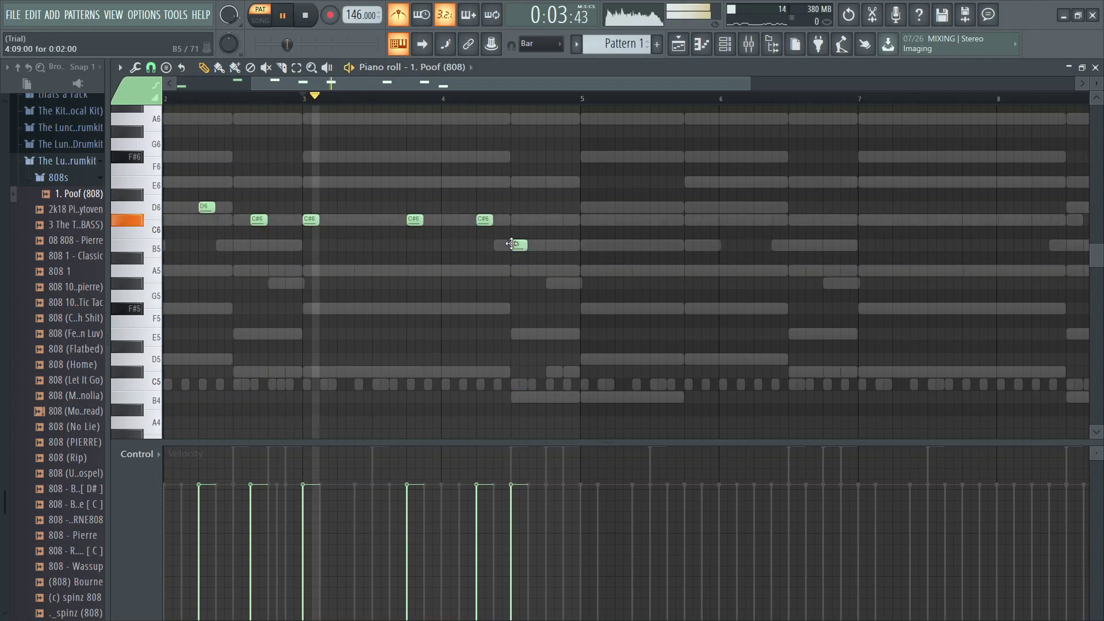
scroll(480, 231, "down", 2)
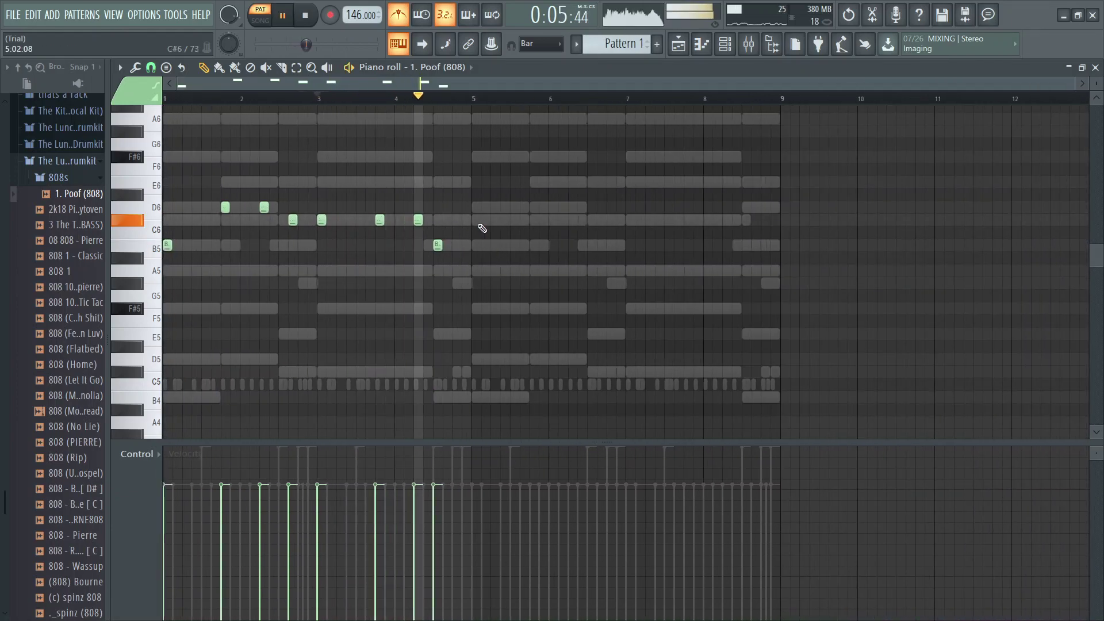
- Duplicate the four-bar 808 phrase into bars 5 to 8 and add a C#6 note on step 7 of bar 7
left_click_drag(471, 96, 164, 97)
key("ctrl+b")
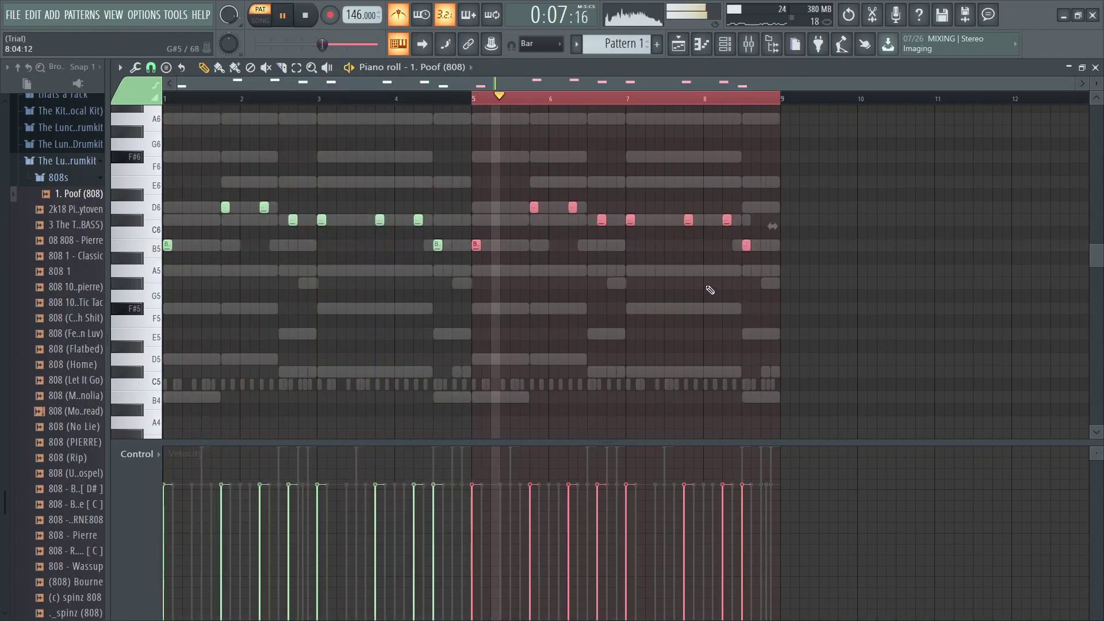
key("ctrl+d")
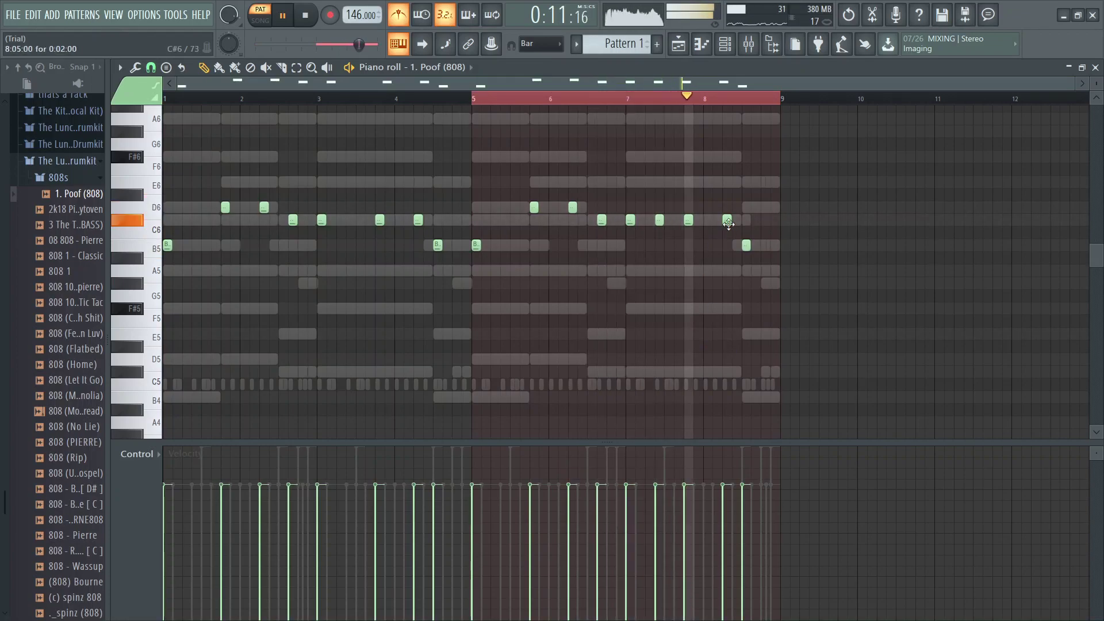
left_click(765, 245)
right_click(765, 246)
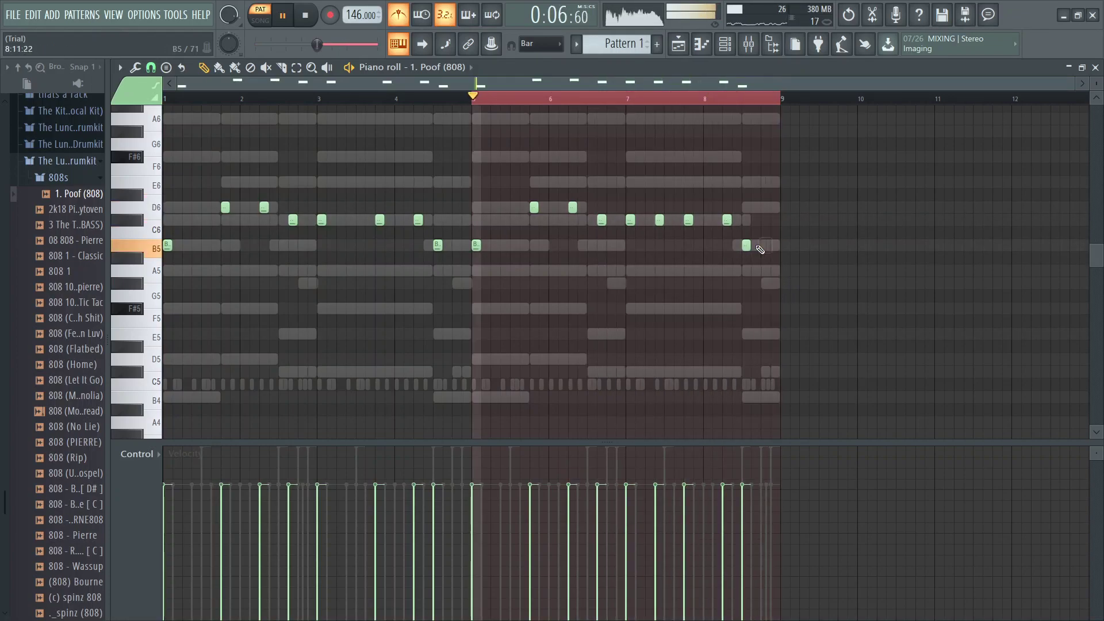
- Lower the whole 808 line by one octave, change its last note in bar 8 to E5, and audition from bar 8
left_click(704, 102)
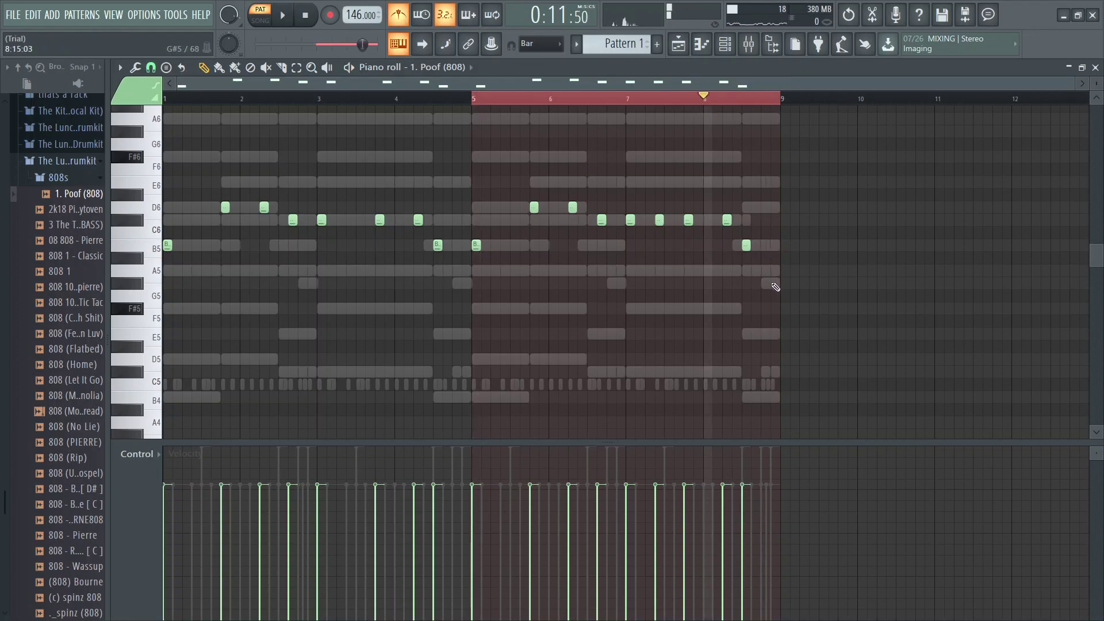
scroll(738, 238, "down", 5)
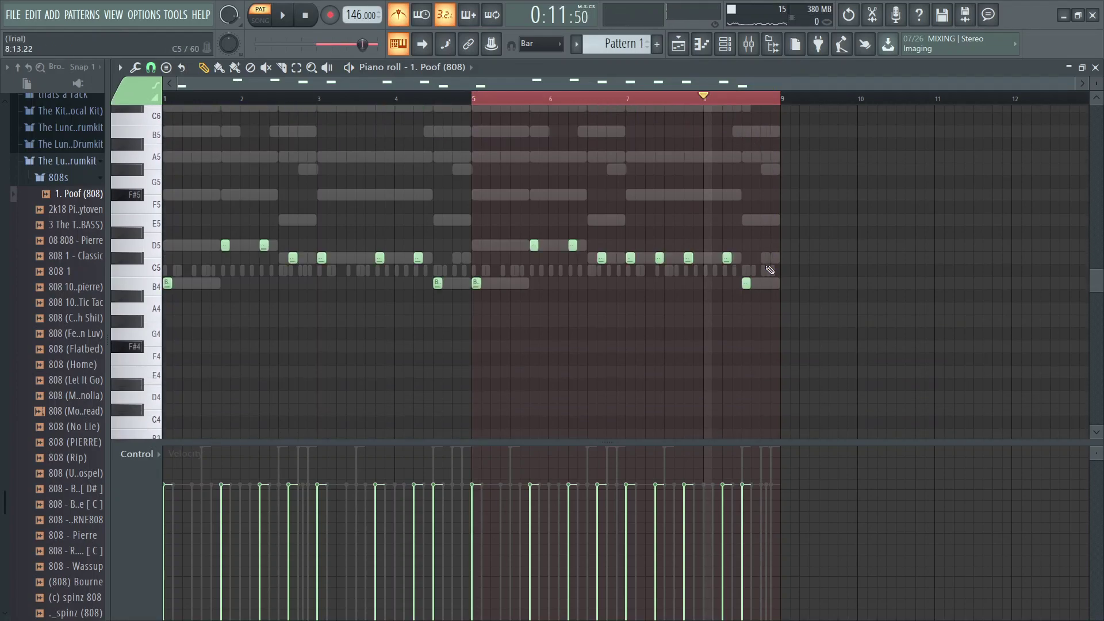
key("space")
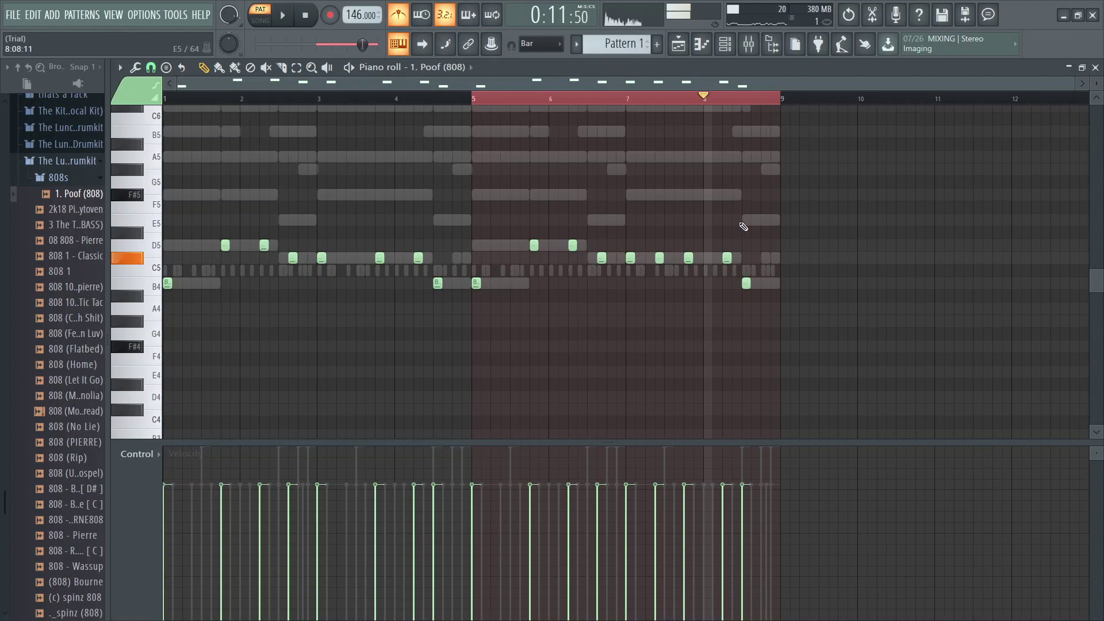
right_click(742, 288)
key("space")
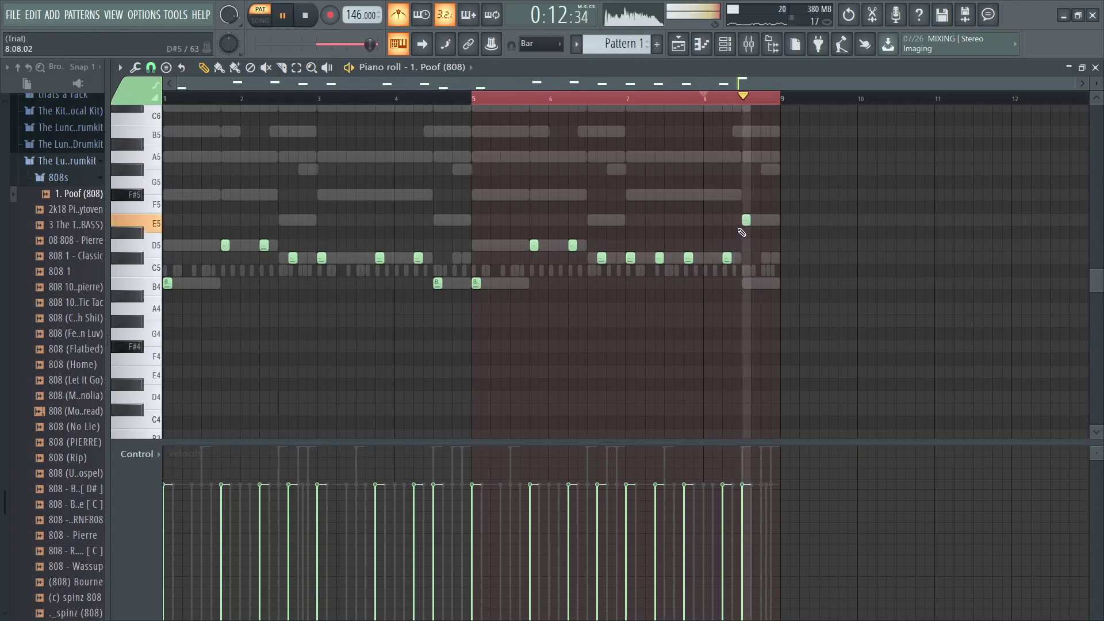
key("space")
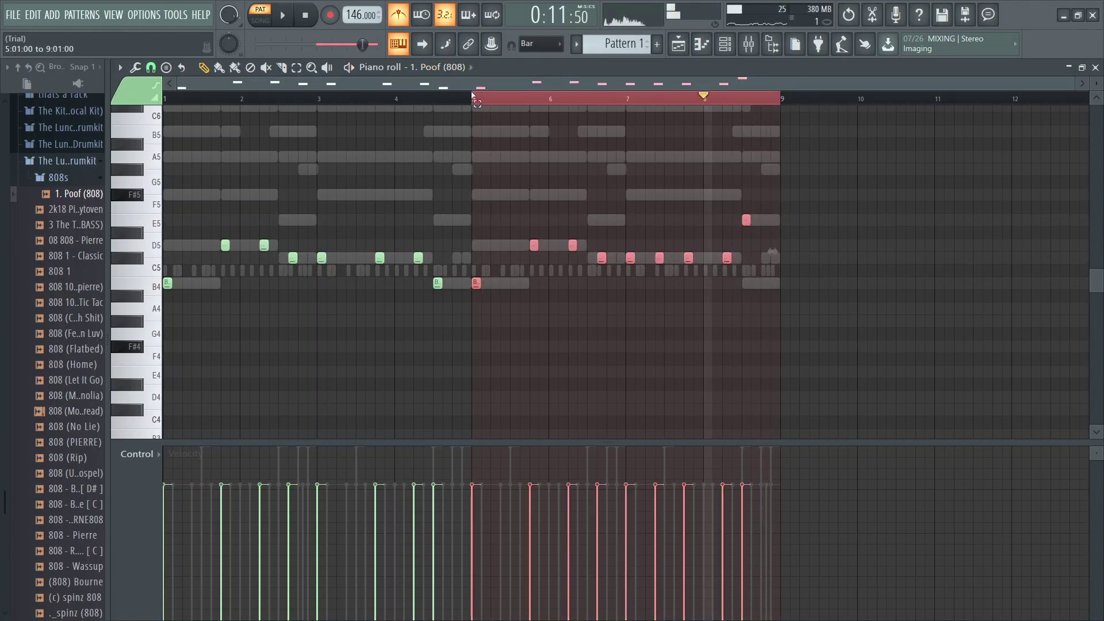
- Select all the 808 notes, raise their velocities to maximum and play the pattern from the start
key("ctrl+a")
key("Home")
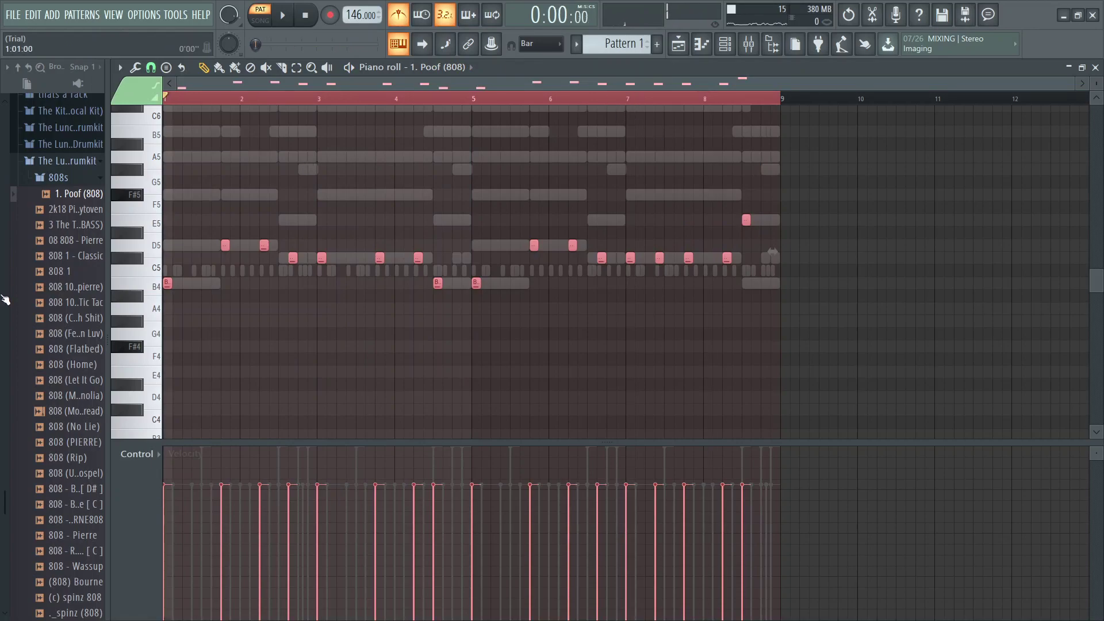
left_click_drag(695, 441, 166, 447)
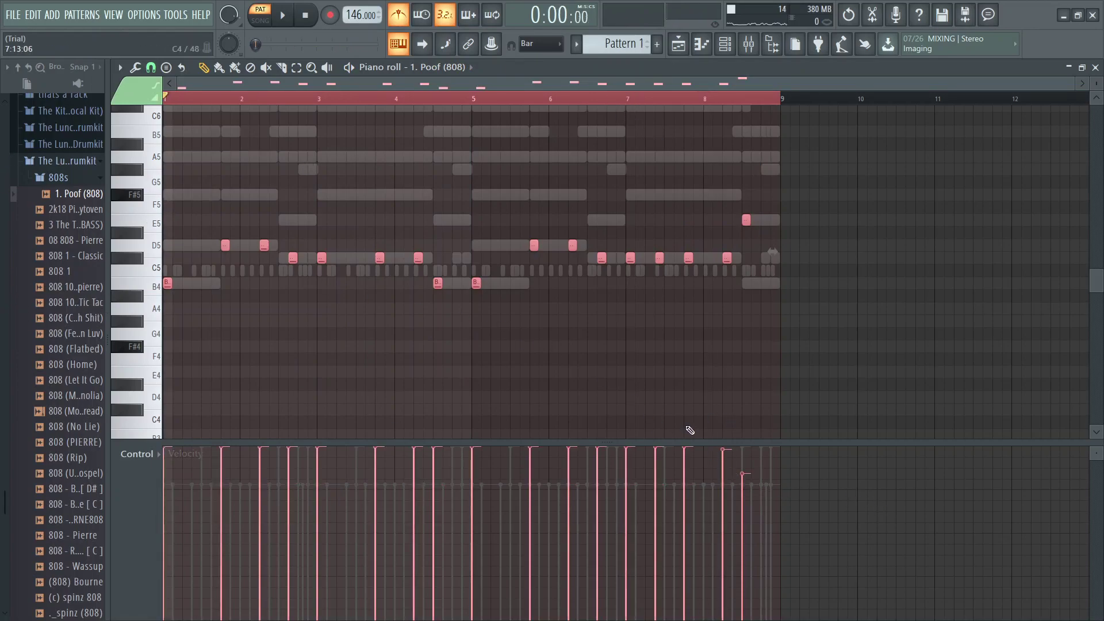
left_click(754, 364)
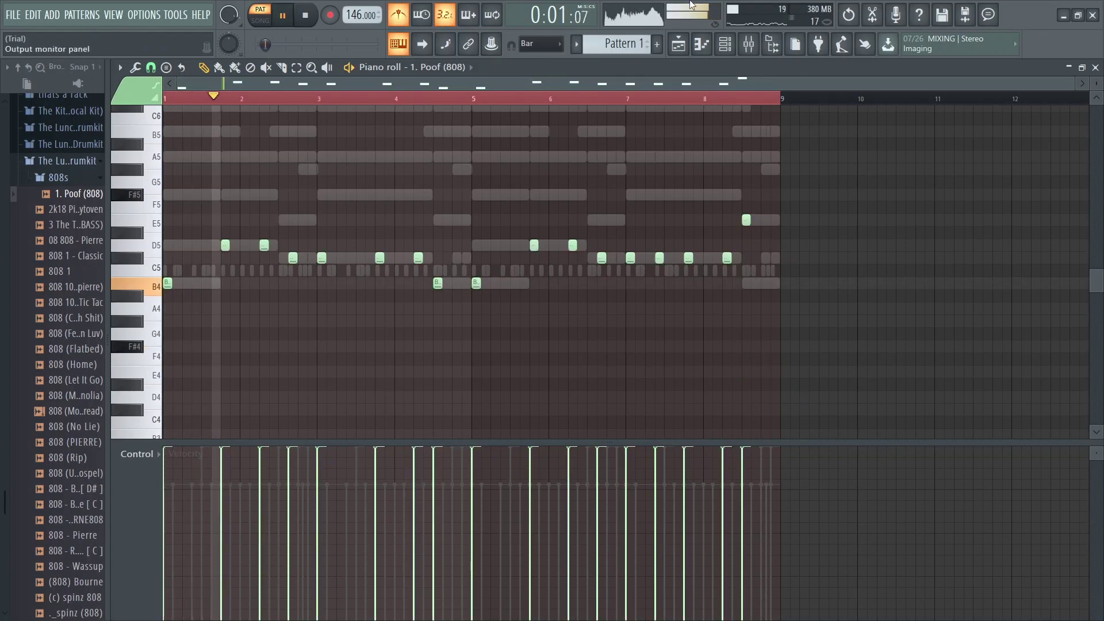
- In the 1. Poof (808) channel settings, raise Boost slightly with Clip enabled and normalize the sample
key("F6")
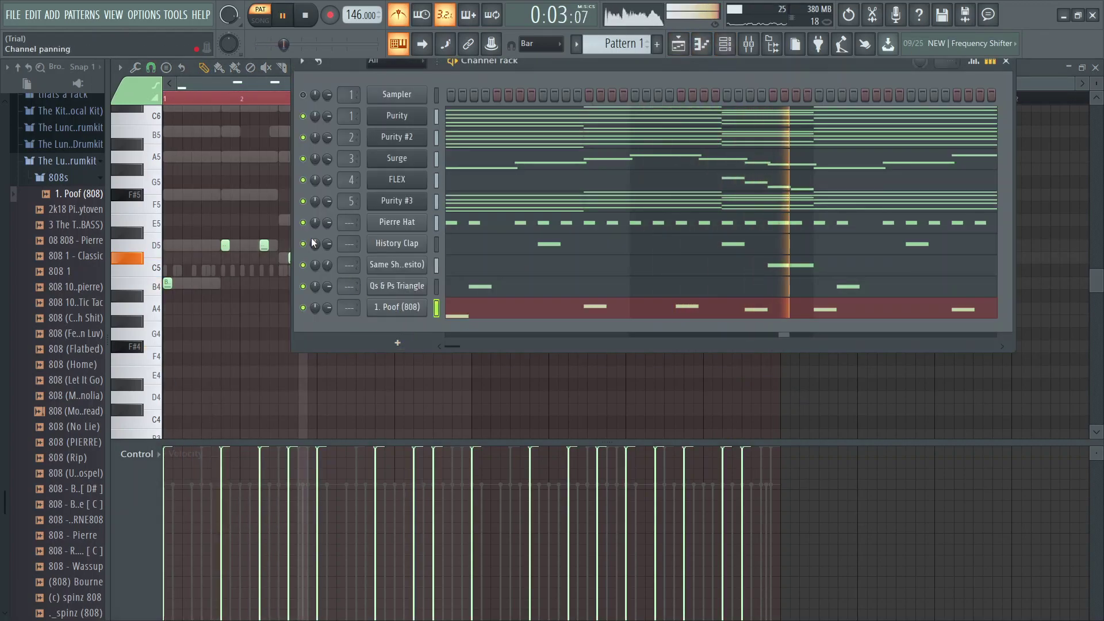
left_click(401, 308)
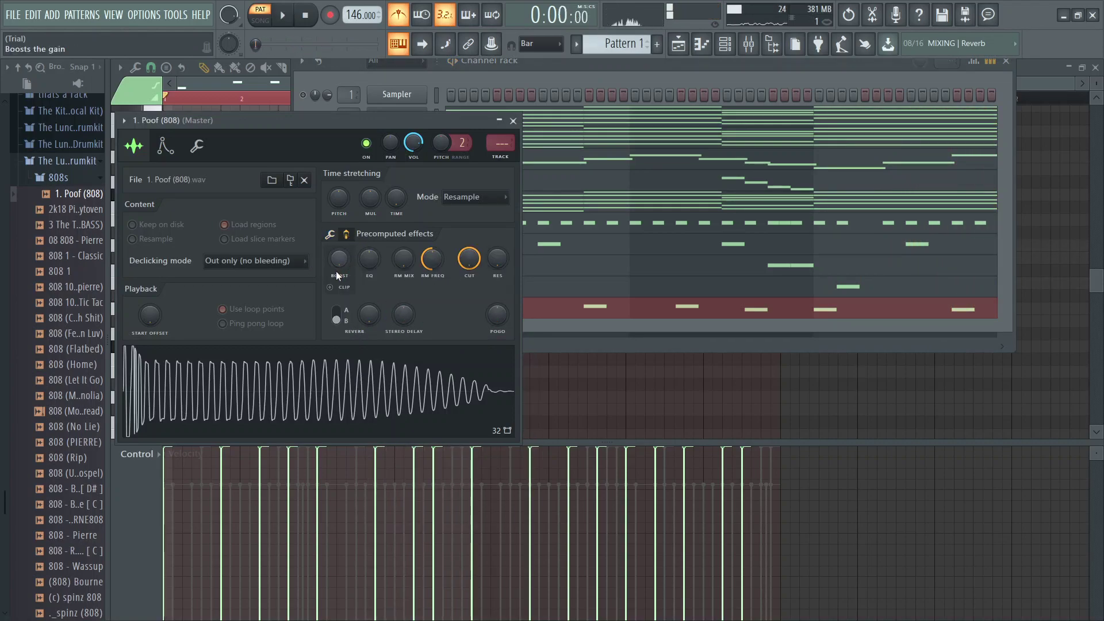
left_click_drag(337, 268, 338, 263)
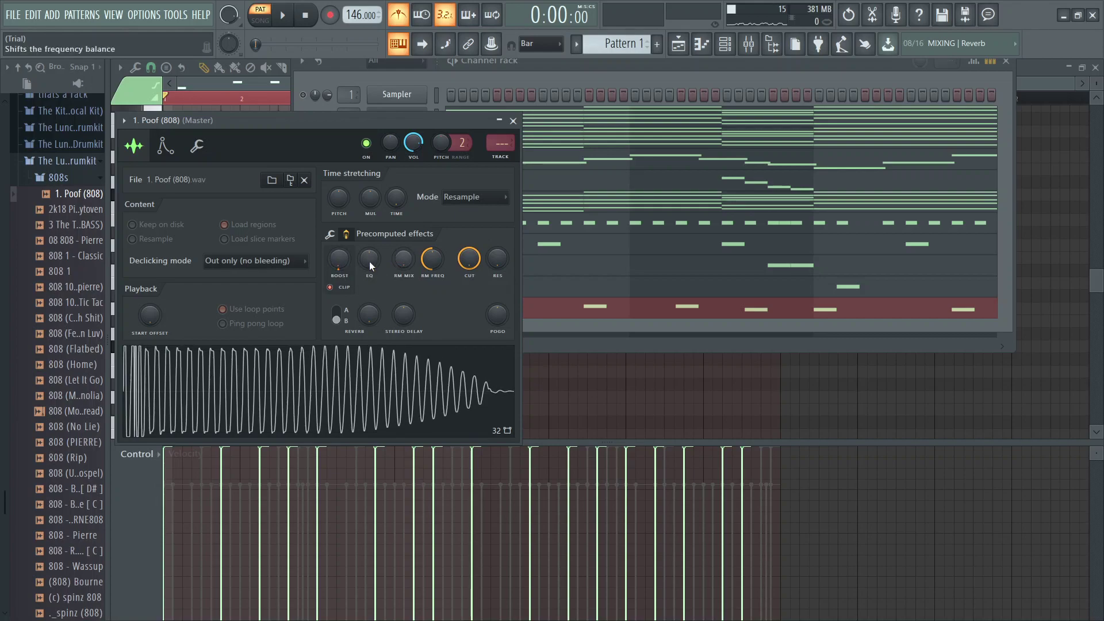
left_click_drag(369, 258, 369, 252)
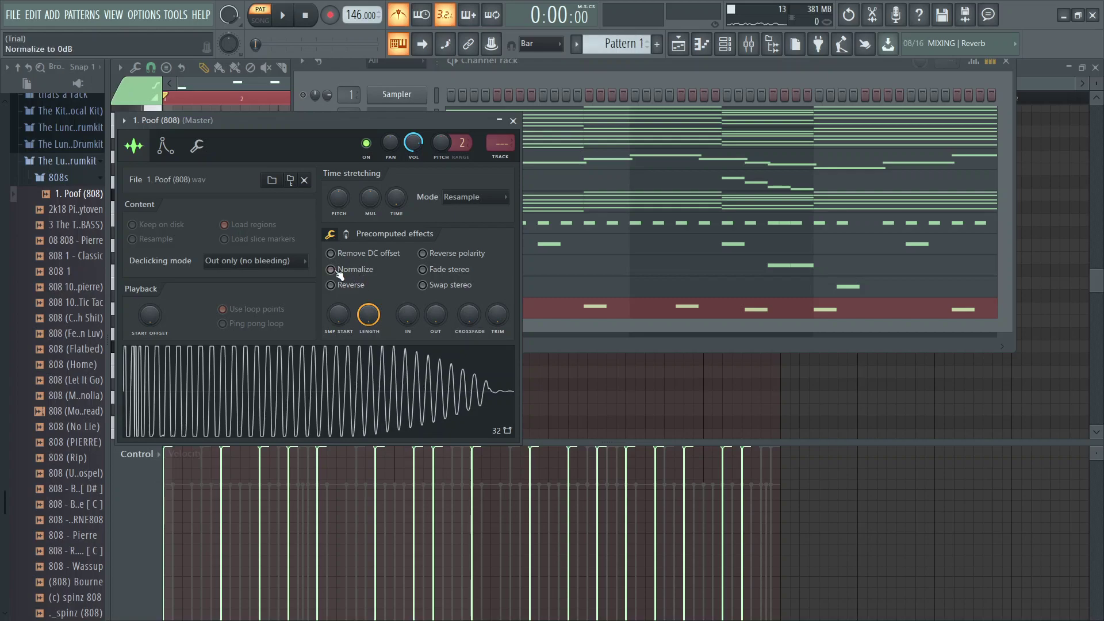
left_click(513, 120)
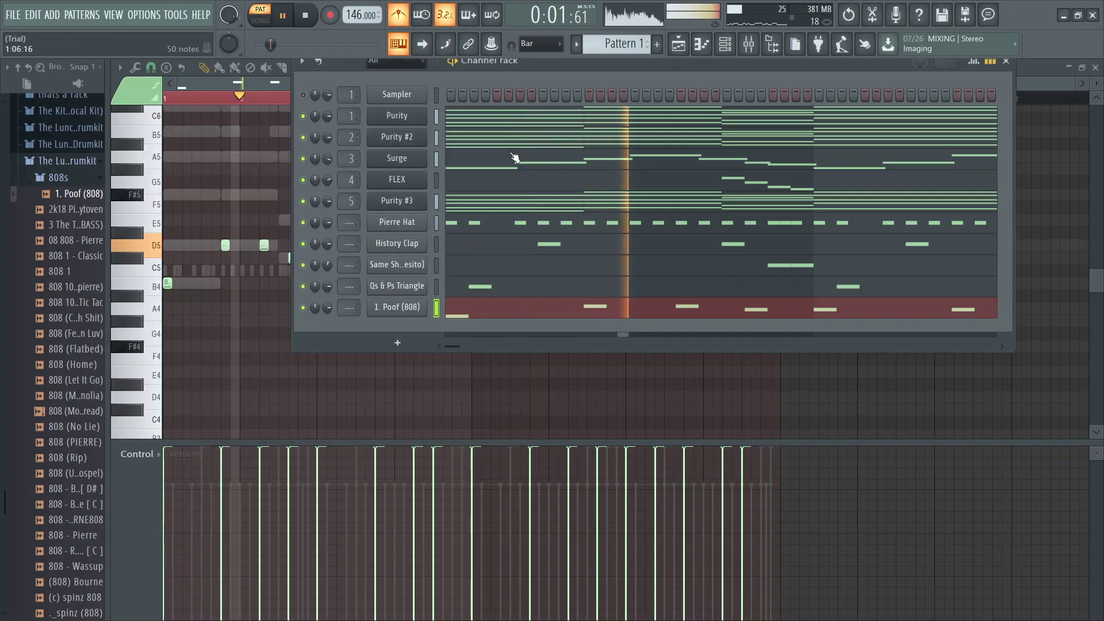
- On the mixer's Master track, disable the Fruity Limiter and load Fruity Soft Clipper into slot 9
left_click(364, 371)
right_click(362, 369)
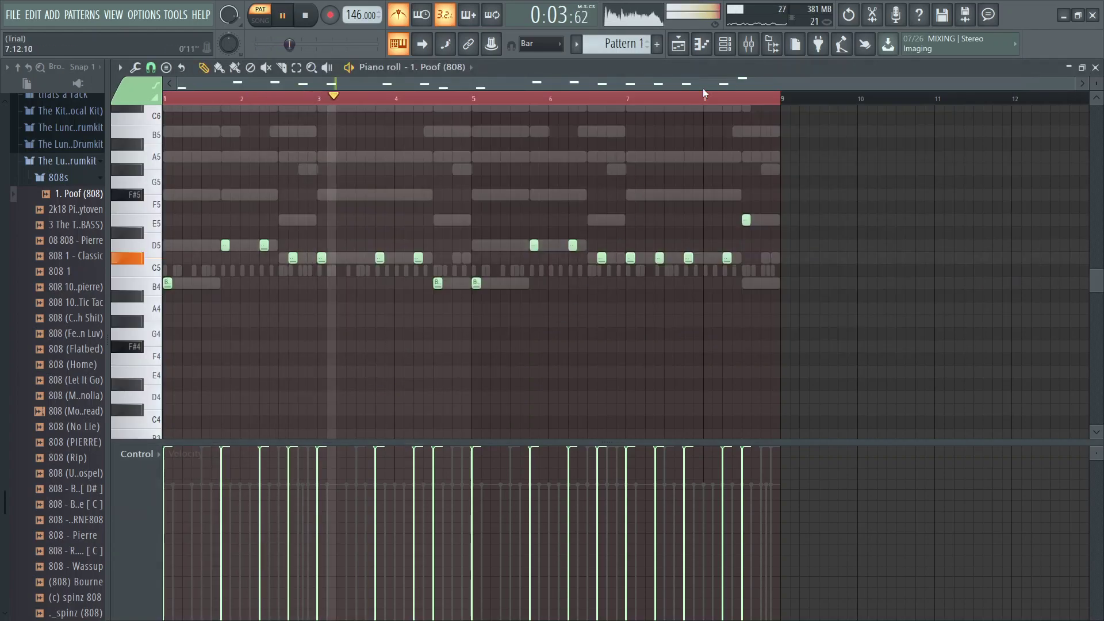
key("F6")
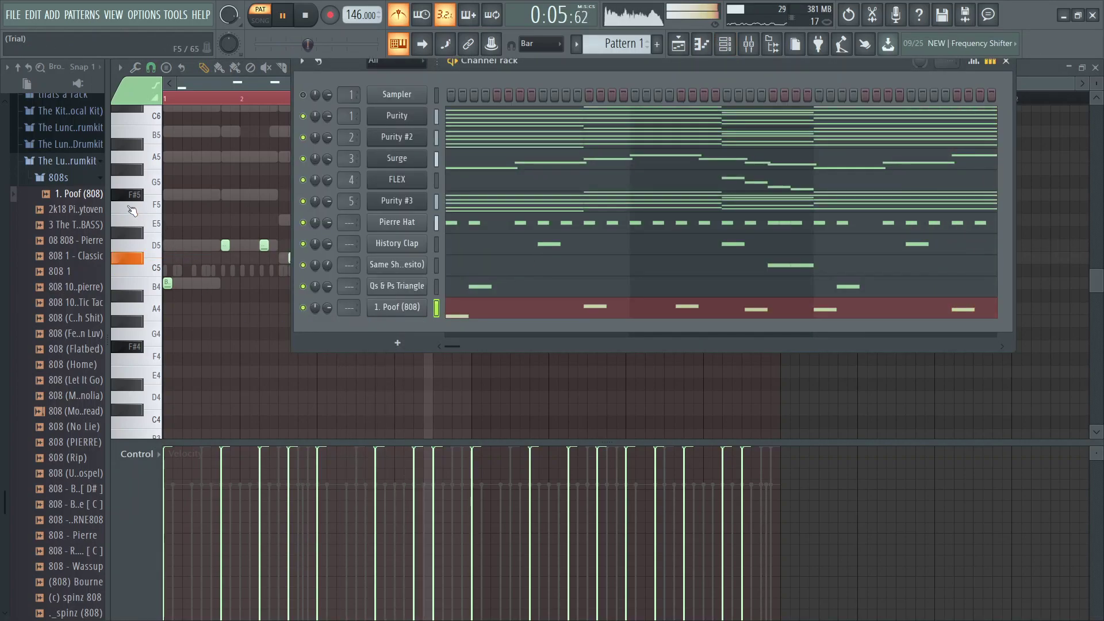
left_click(750, 44)
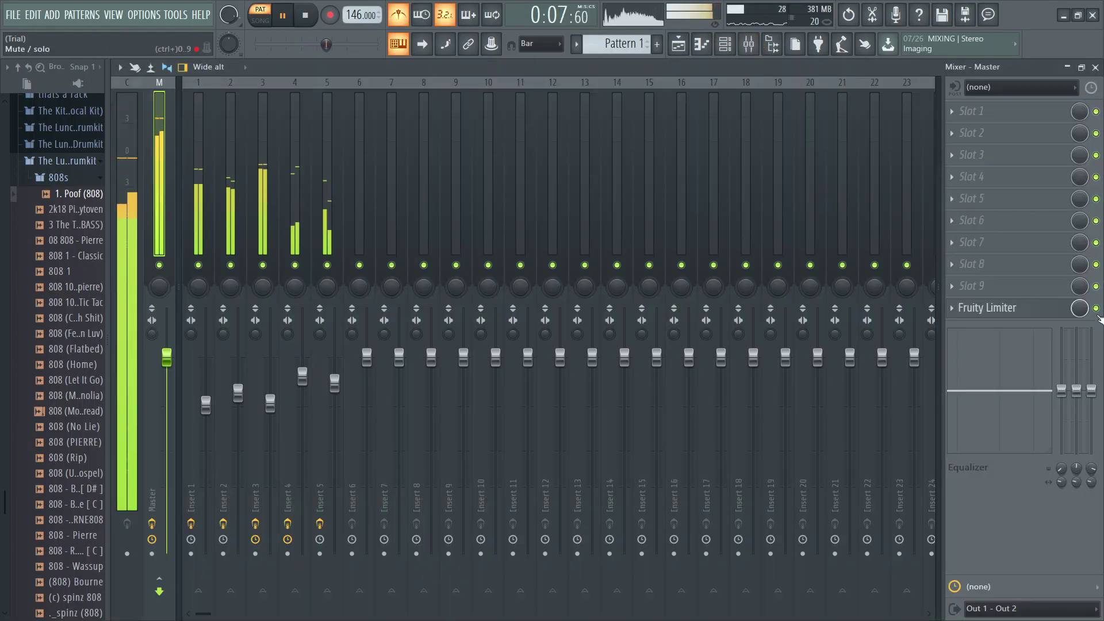
left_click(999, 287)
left_click(741, 278)
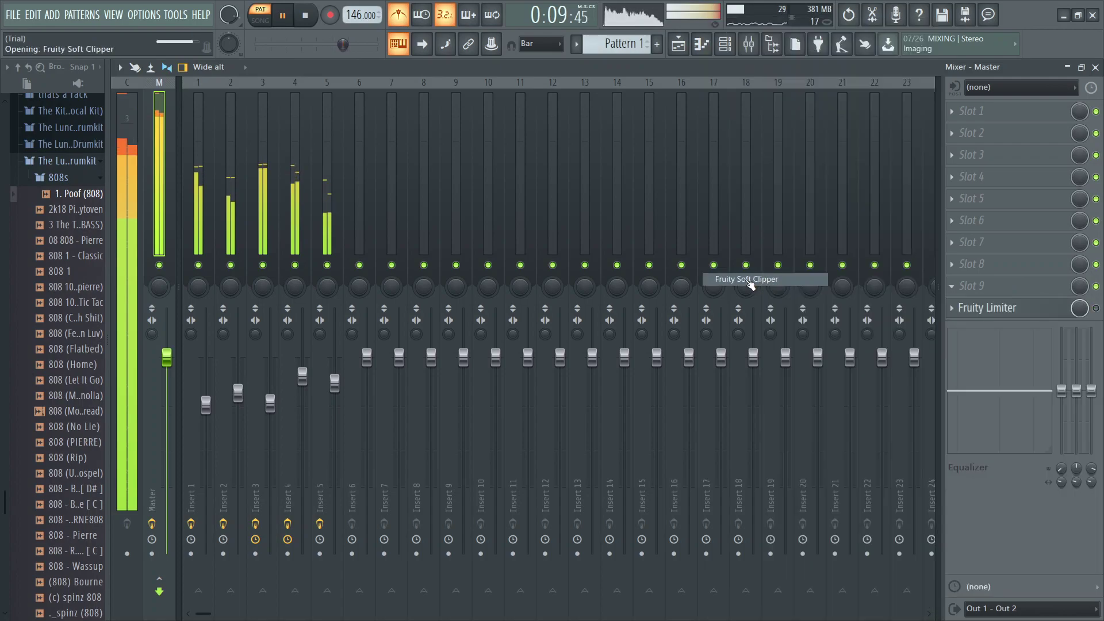
left_click(343, 158)
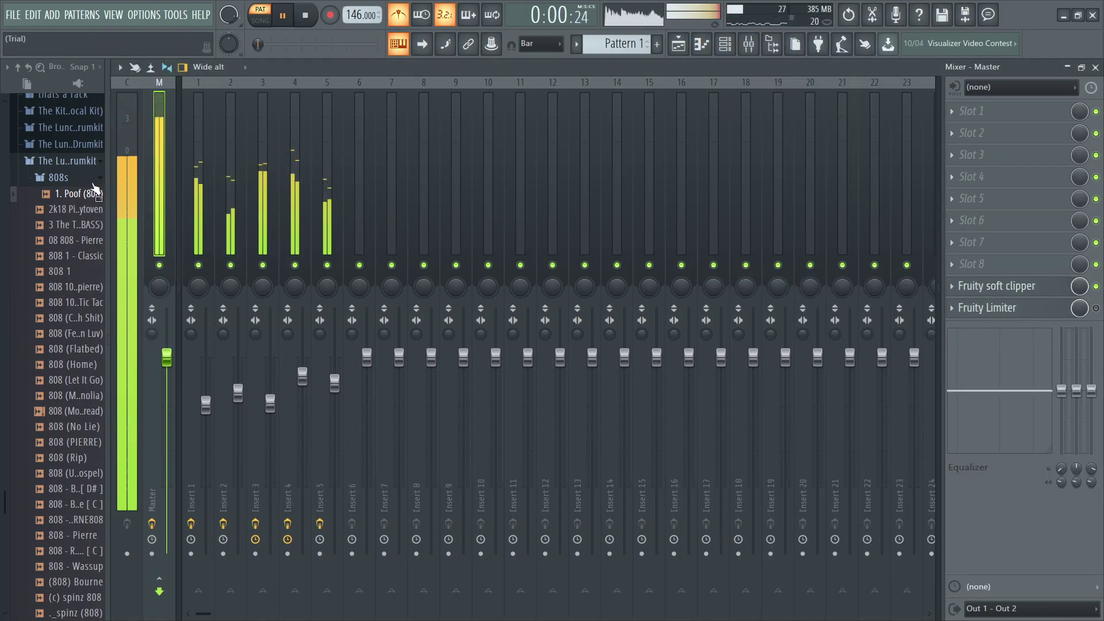
- Stop playback and audition the four samples following 1. Poof (808) in the 808s folder, up to 808 1 - Classic
key("space")
left_click(86, 209)
left_click(83, 225)
left_click(85, 239)
left_click(86, 256)
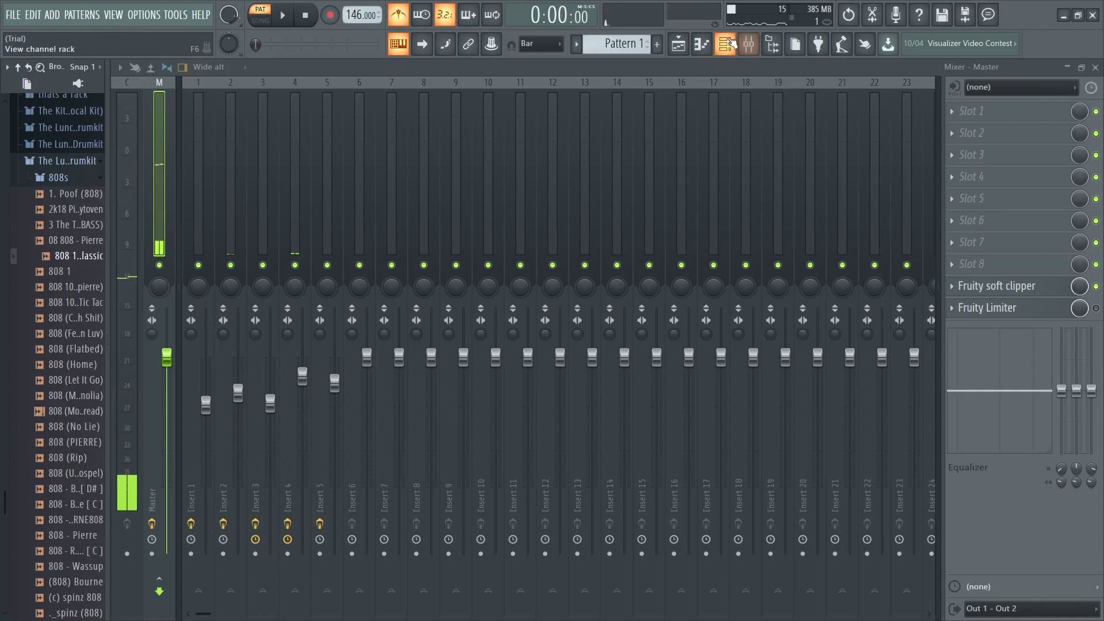
- Play the beat while checking the 1. Poof (808) channel's precomputed effects, its piano roll notes and the channel rack
left_click(735, 49)
key("space")
left_click(397, 307)
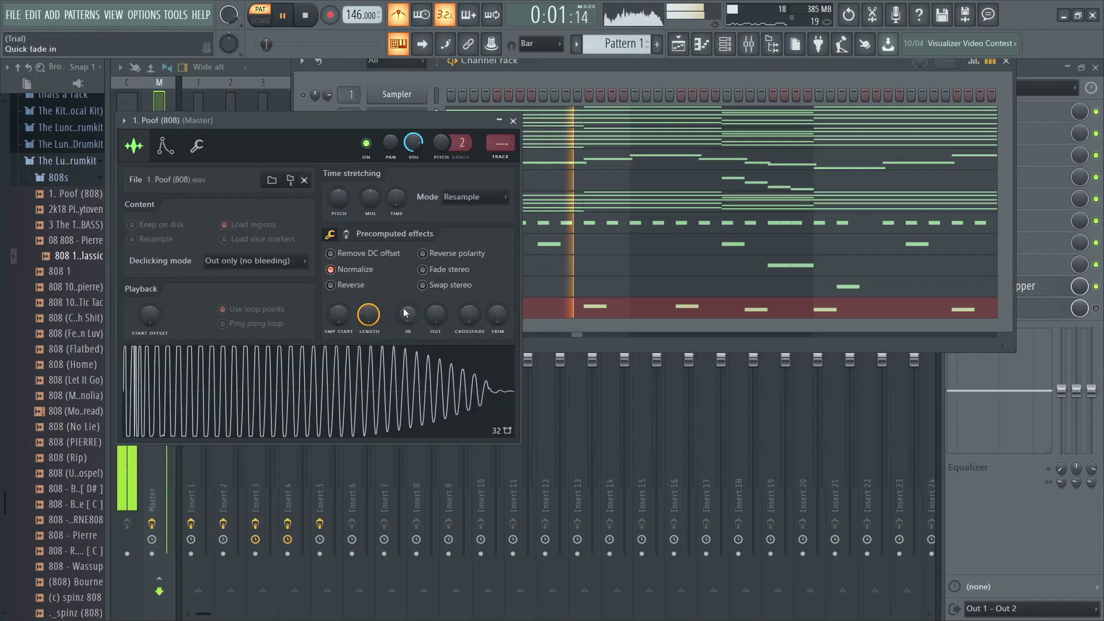
left_click(345, 234)
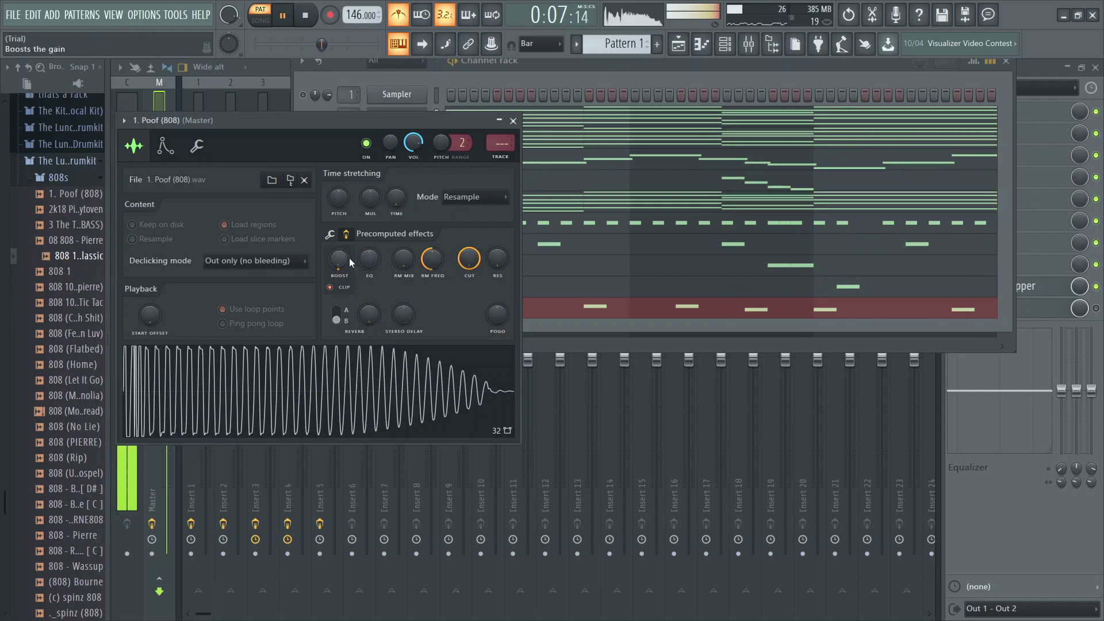
left_click(513, 121)
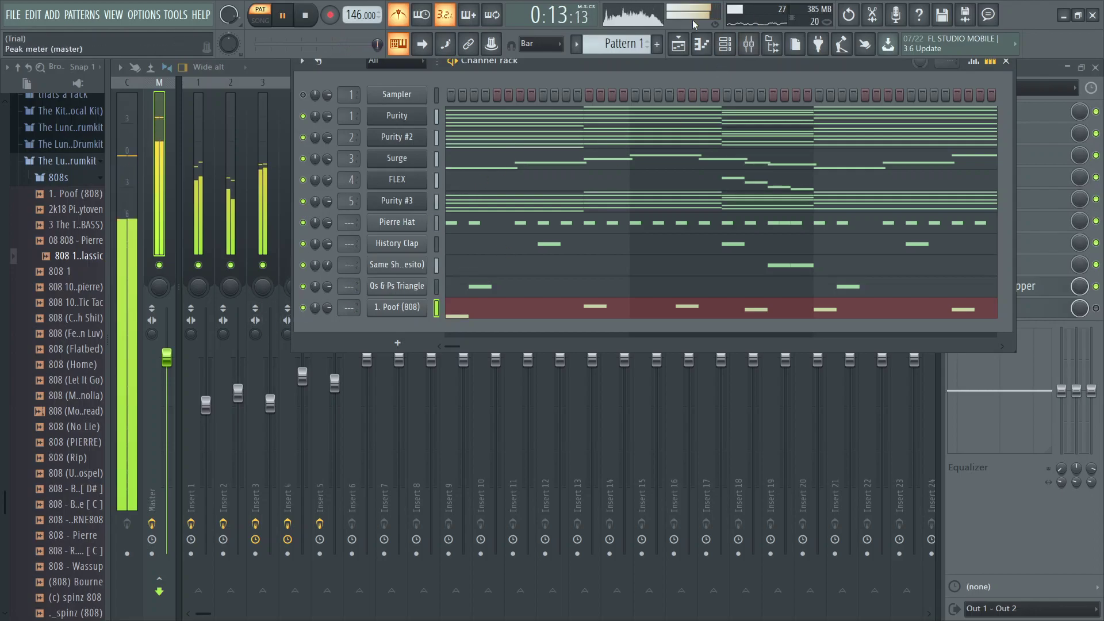
key("F7")
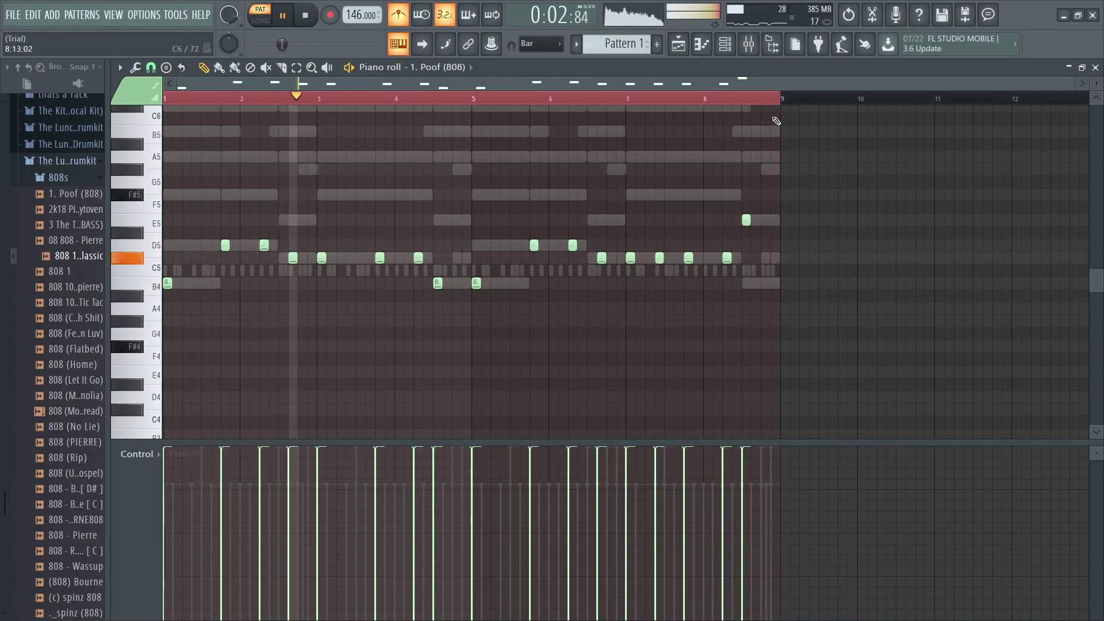
key("F6")
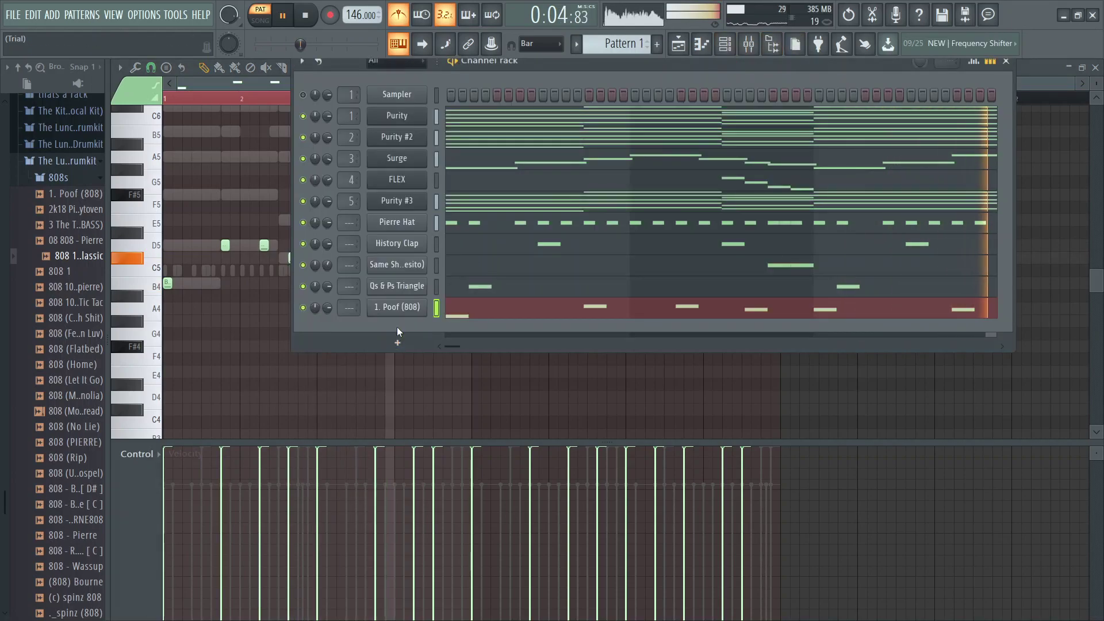
- Stop playback and add the Fruity Dance generator as a channel below 1. Poof (808)
key("space")
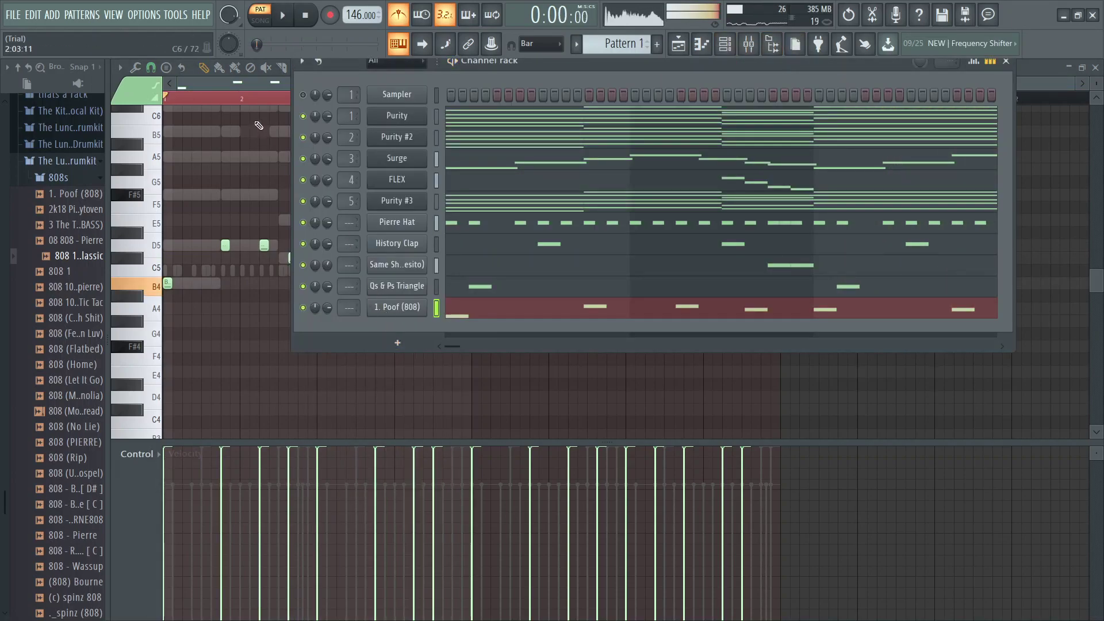
left_click(396, 345)
left_click(437, 20)
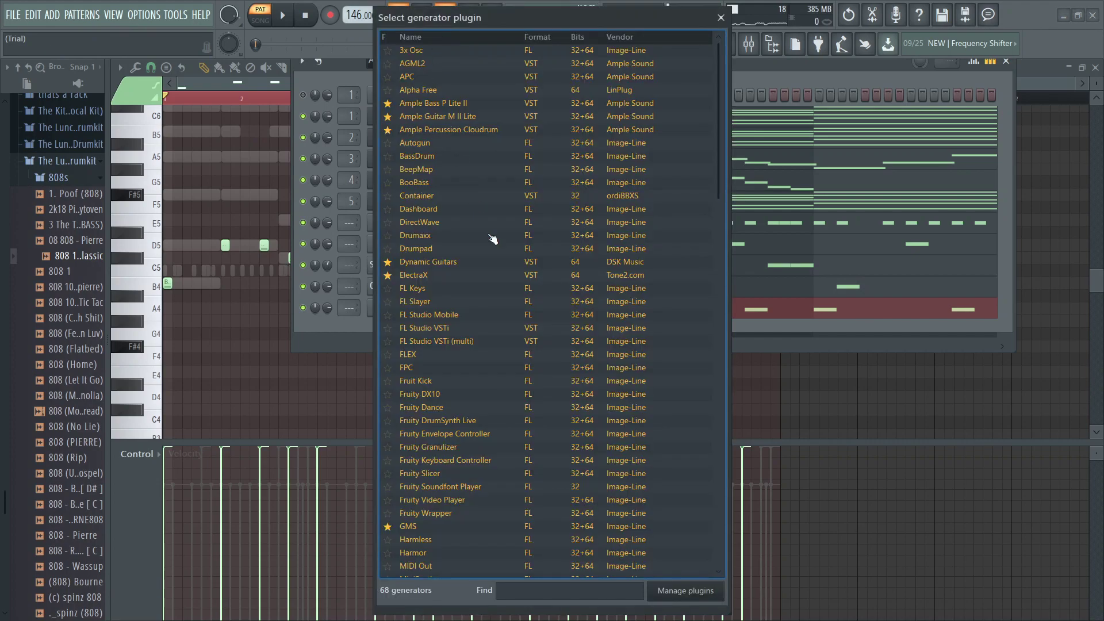
type("fru")
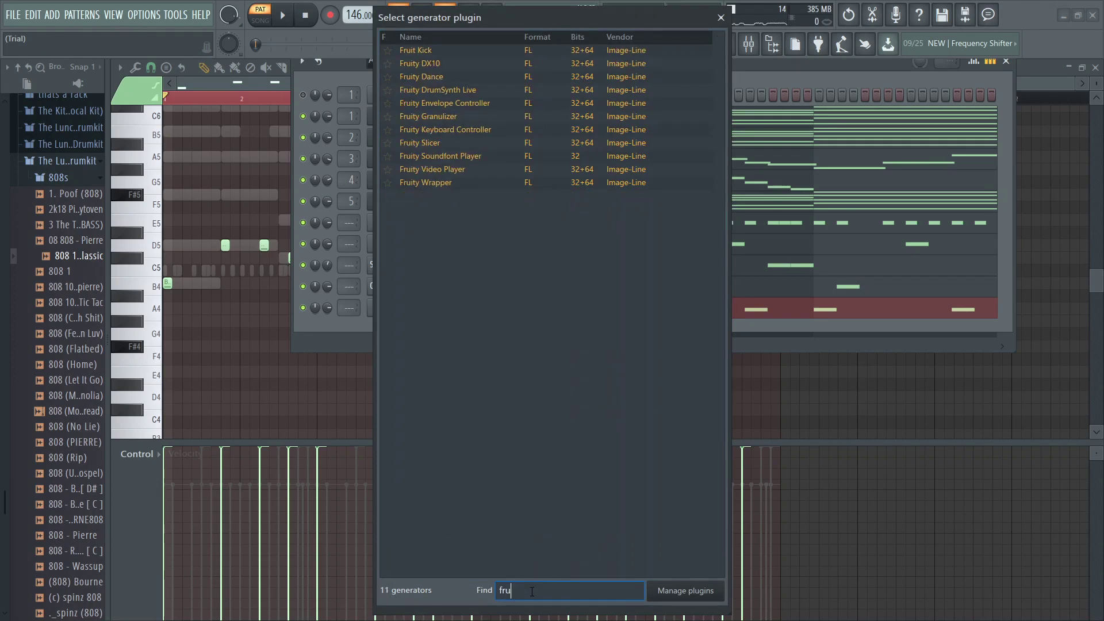
left_click(434, 76)
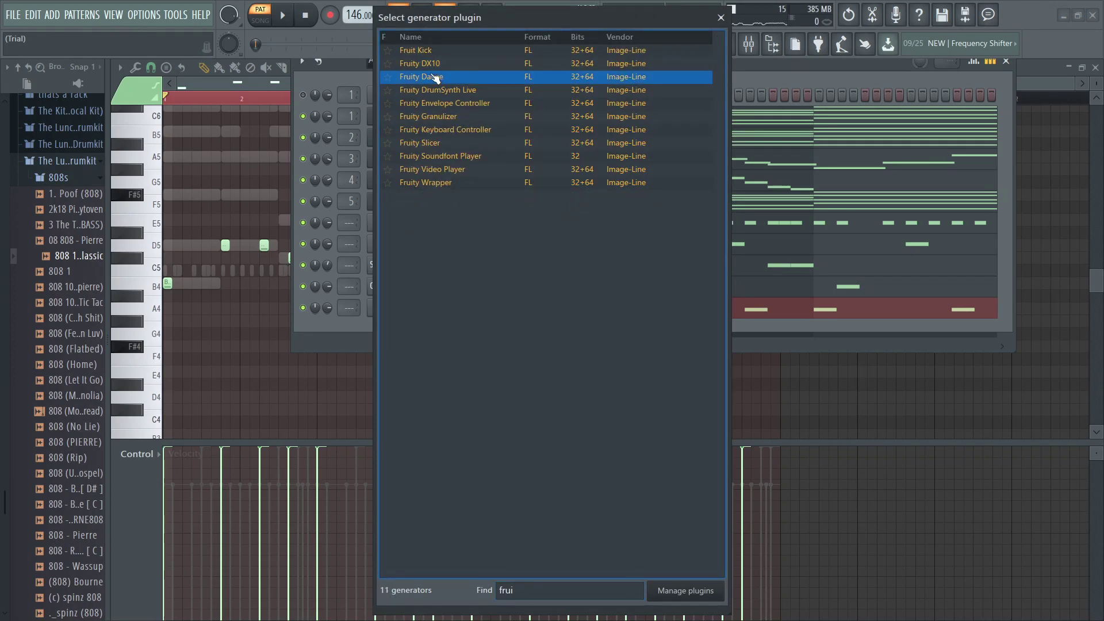
left_click(393, 81)
key("Escape")
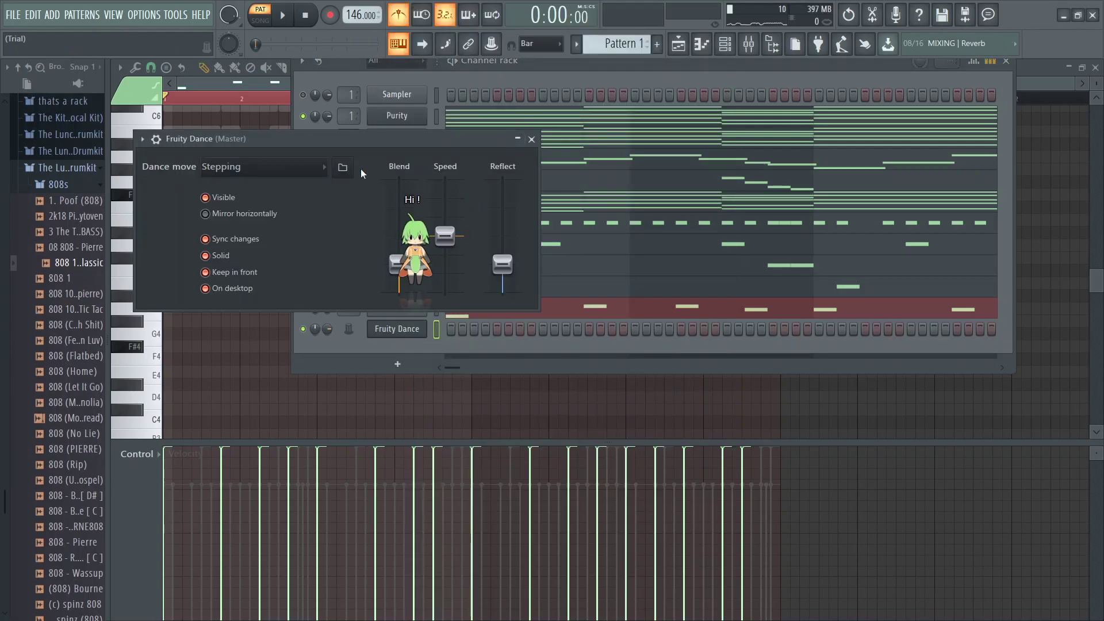
- Move the Fruity Dance window clear of the dancer and try the Freestyle, Jumping and Hula moves while playing the beat
left_click_drag(424, 134, 866, 145)
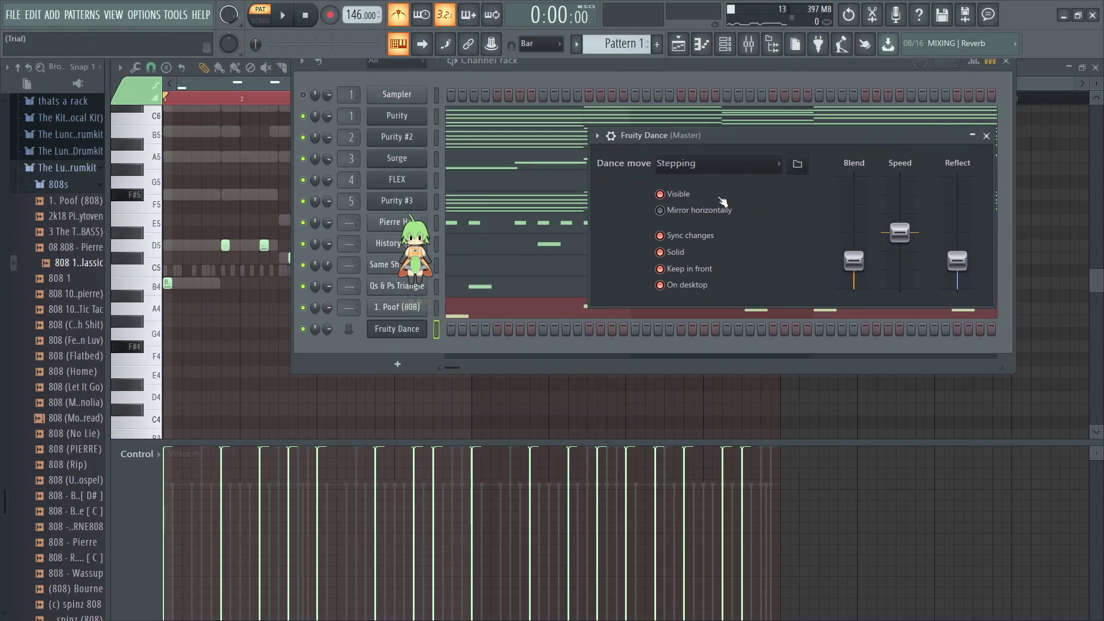
key("space")
key("space")
left_click(684, 168)
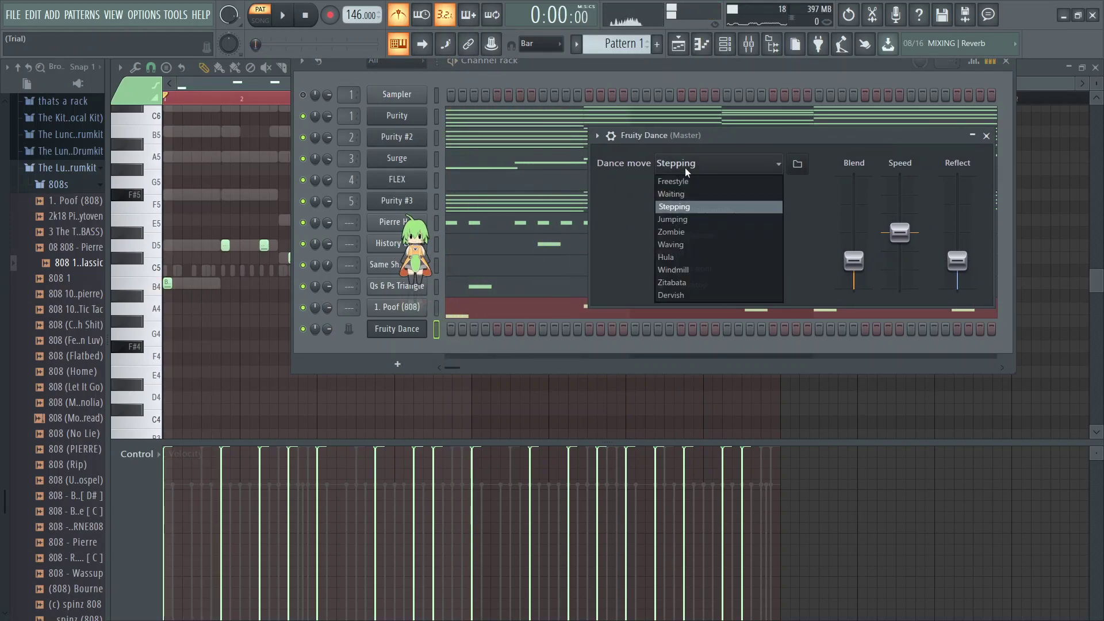
left_click(687, 181)
key("space")
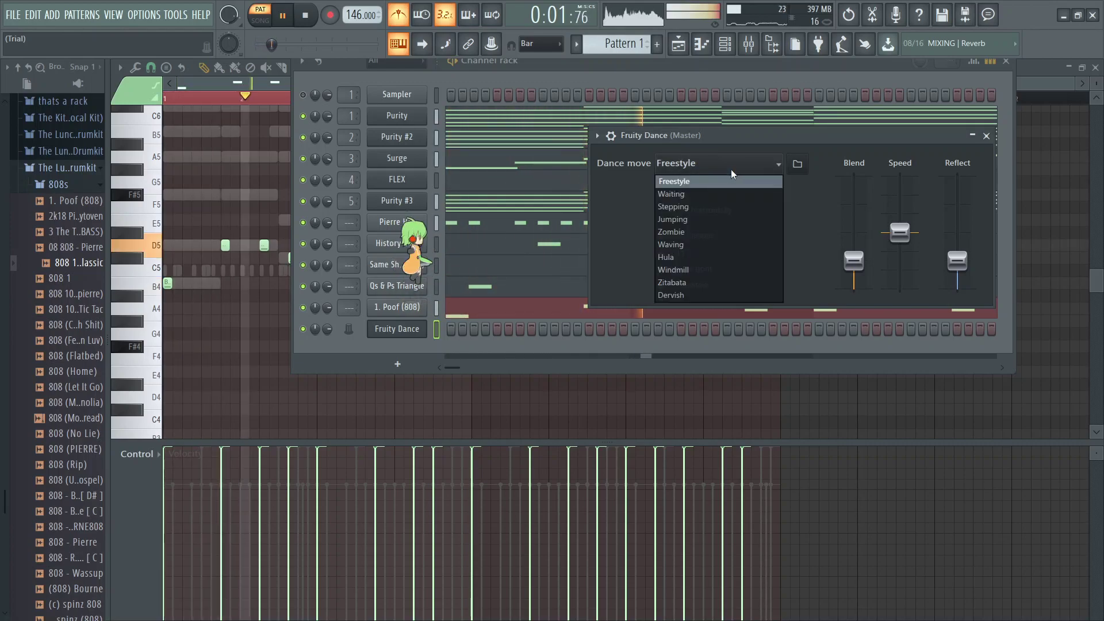
left_click(719, 220)
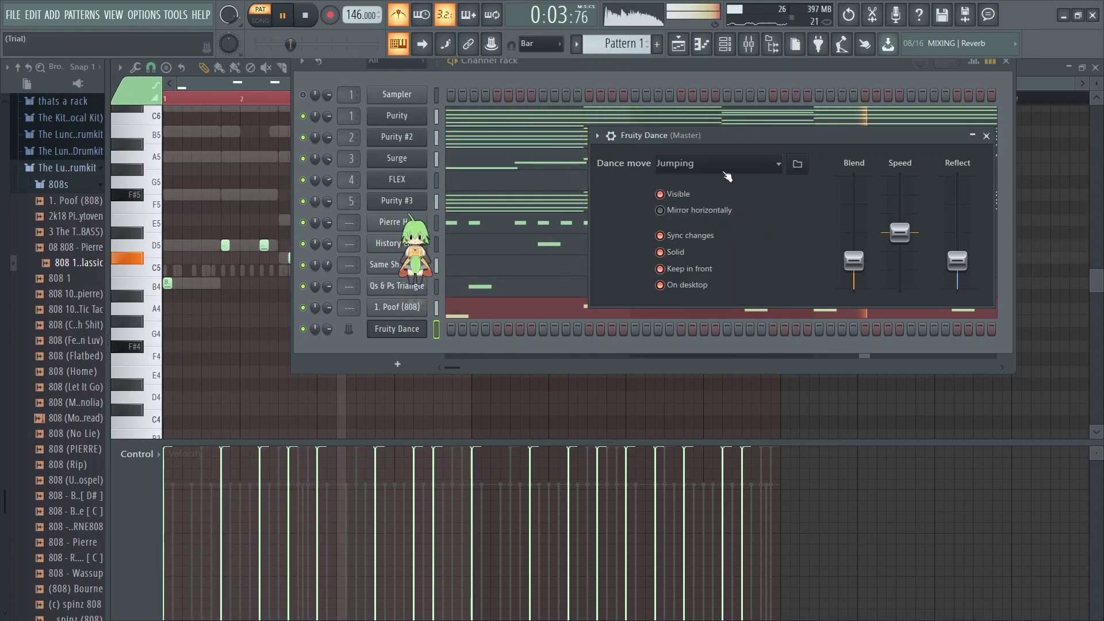
left_click(727, 176)
left_click(723, 254)
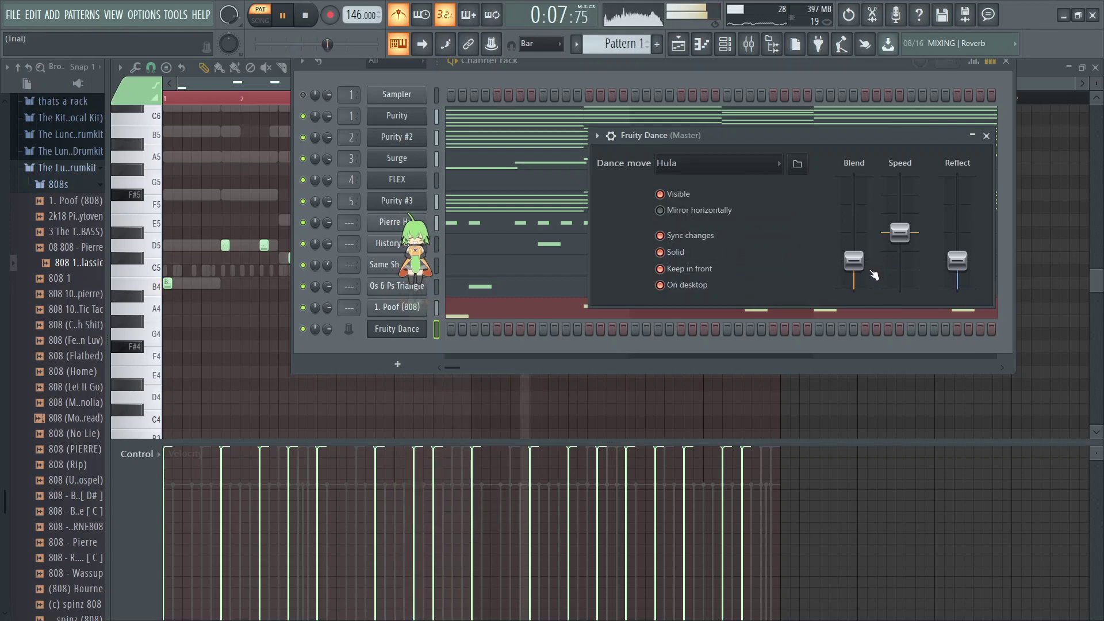
- In Fruity Dance, raise Blend to maximum, lower Speed and Reflect slightly, and toggle Sync changes off and back on
left_click_drag(854, 260, 854, 177)
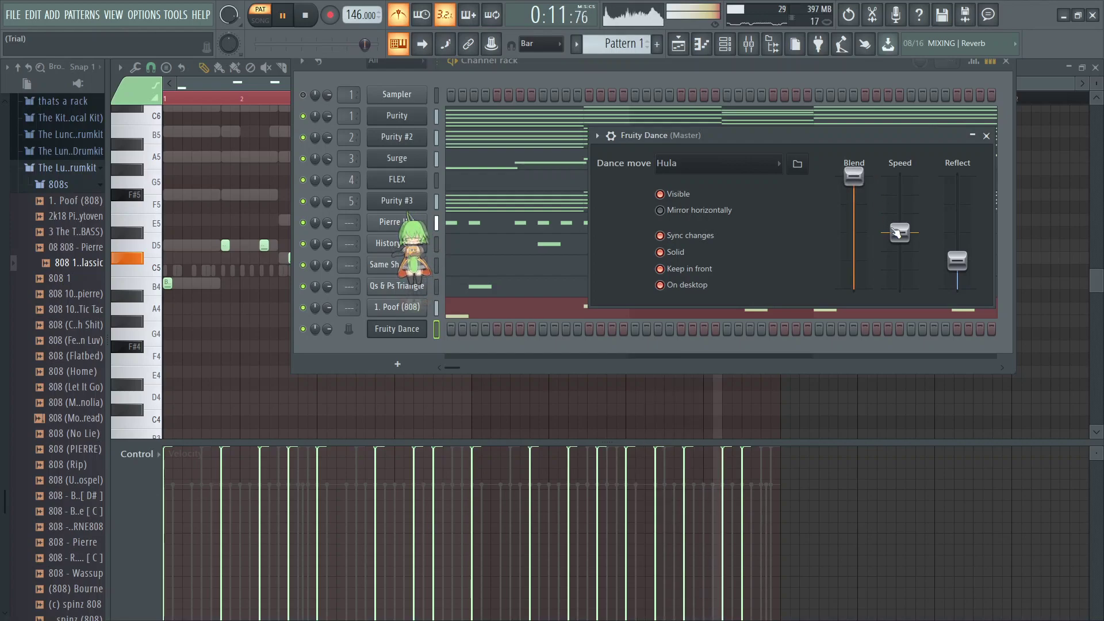
left_click_drag(894, 230, 894, 251)
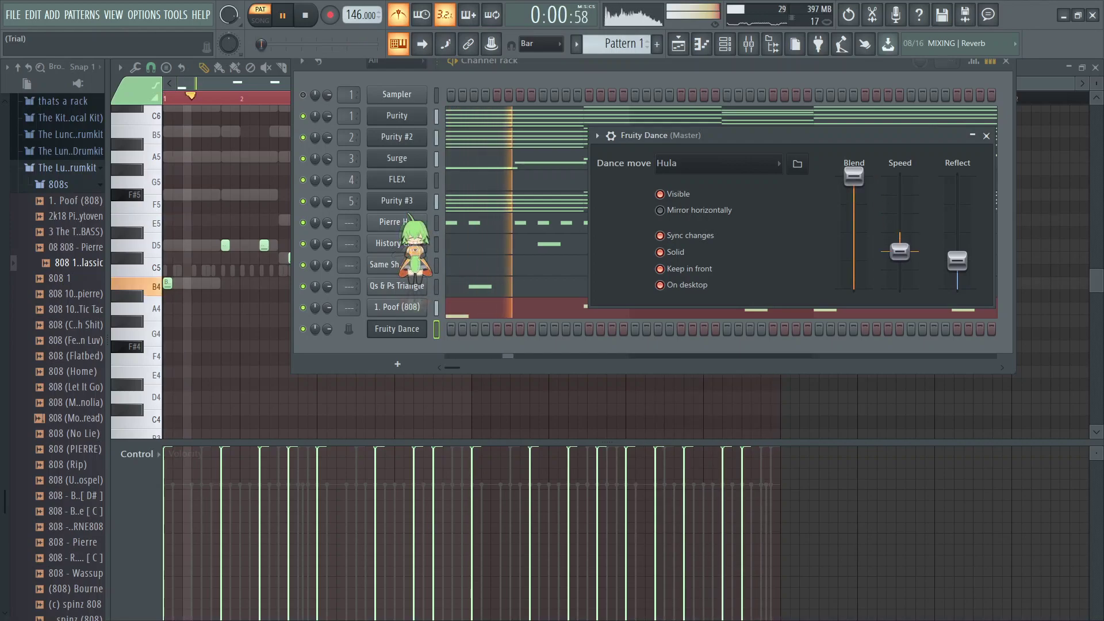
mouse_move(900, 254)
left_mouse_down()
mouse_move(900, 270)
mouse_move(900, 252)
left_mouse_up()
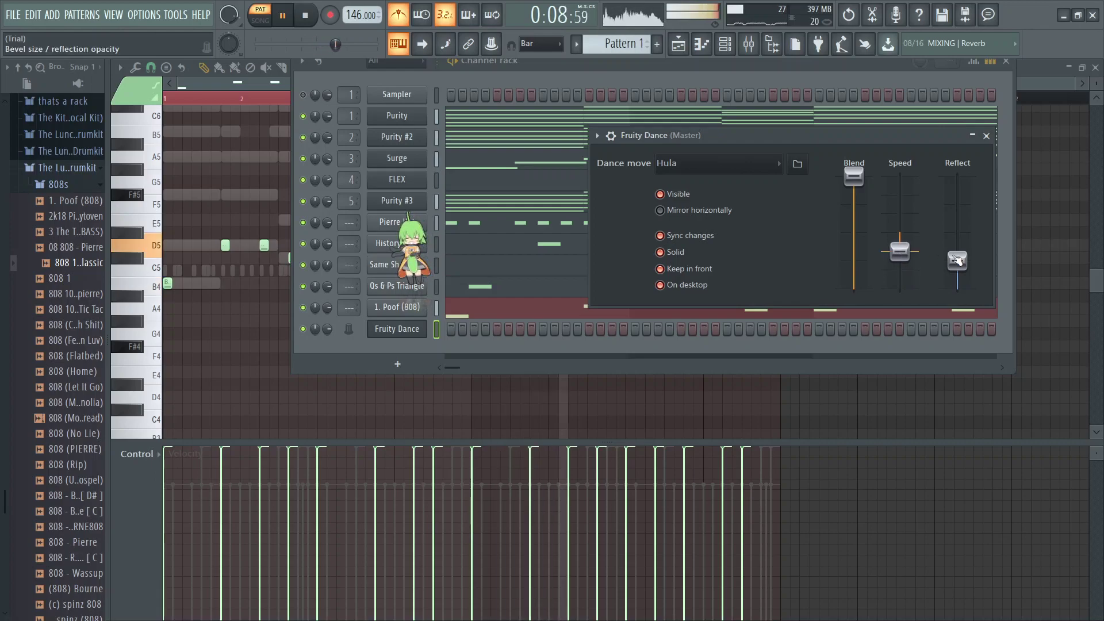
mouse_move(950, 260)
left_mouse_down()
mouse_move(957, 230)
mouse_move(957, 267)
left_mouse_up()
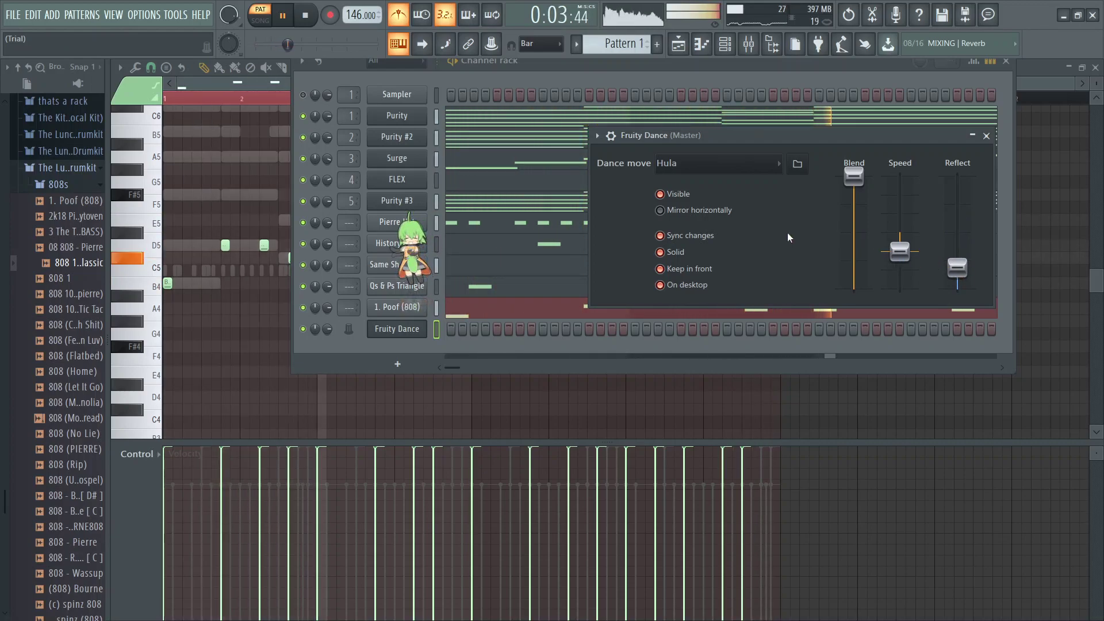
left_click(660, 236)
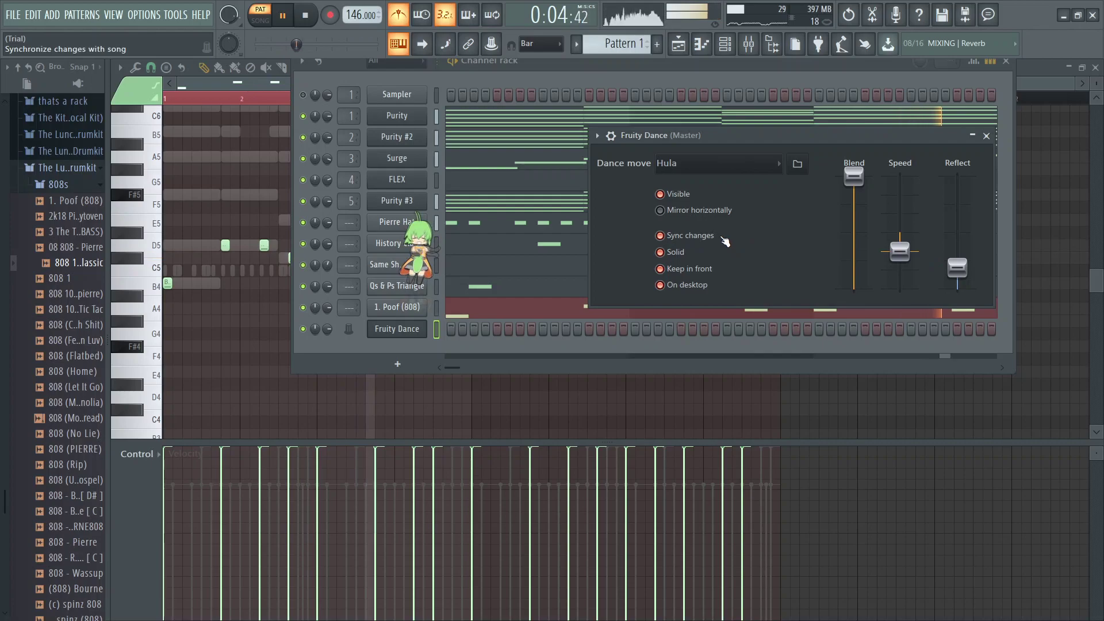
left_click(667, 237)
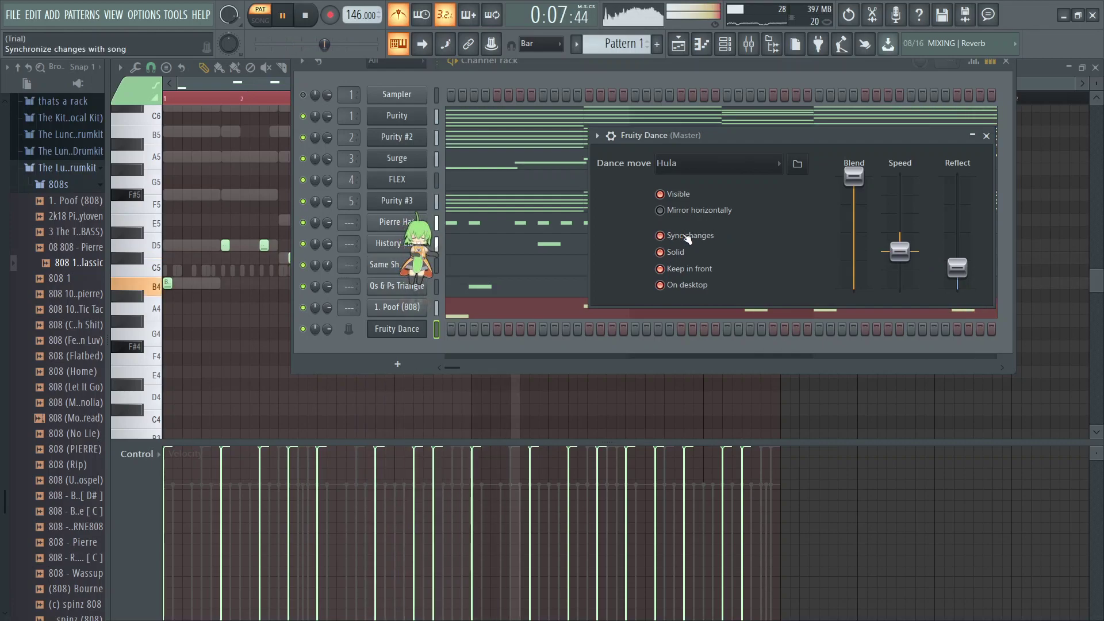
- Stop playback, delete the channels from Pierre Hat through Fruity Dance, and split Pattern 1 by channel
left_click(986, 136)
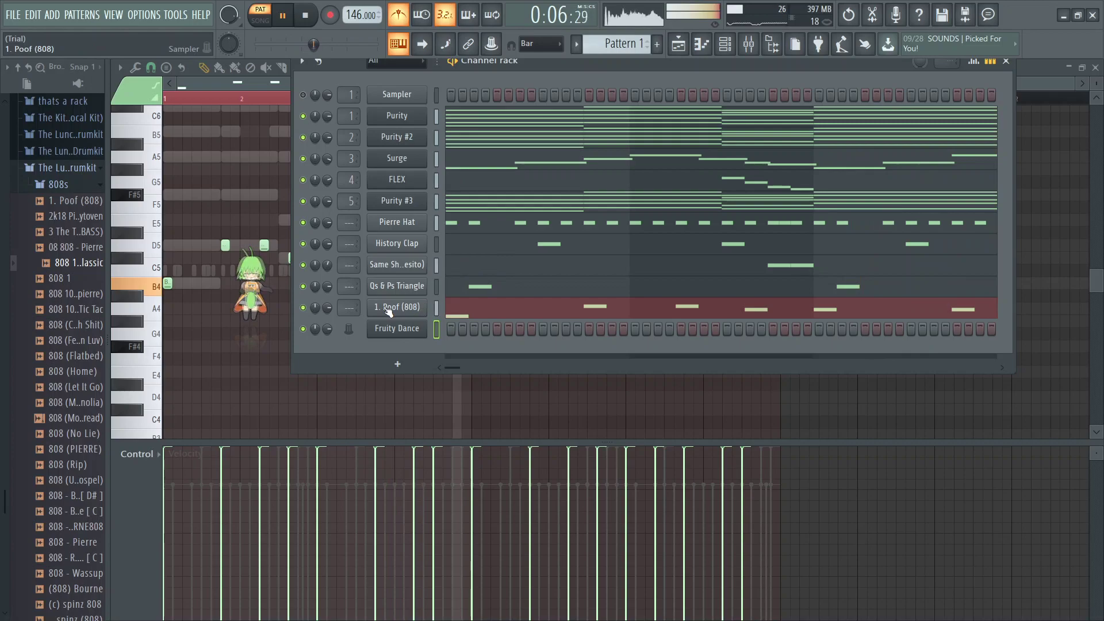
key("space")
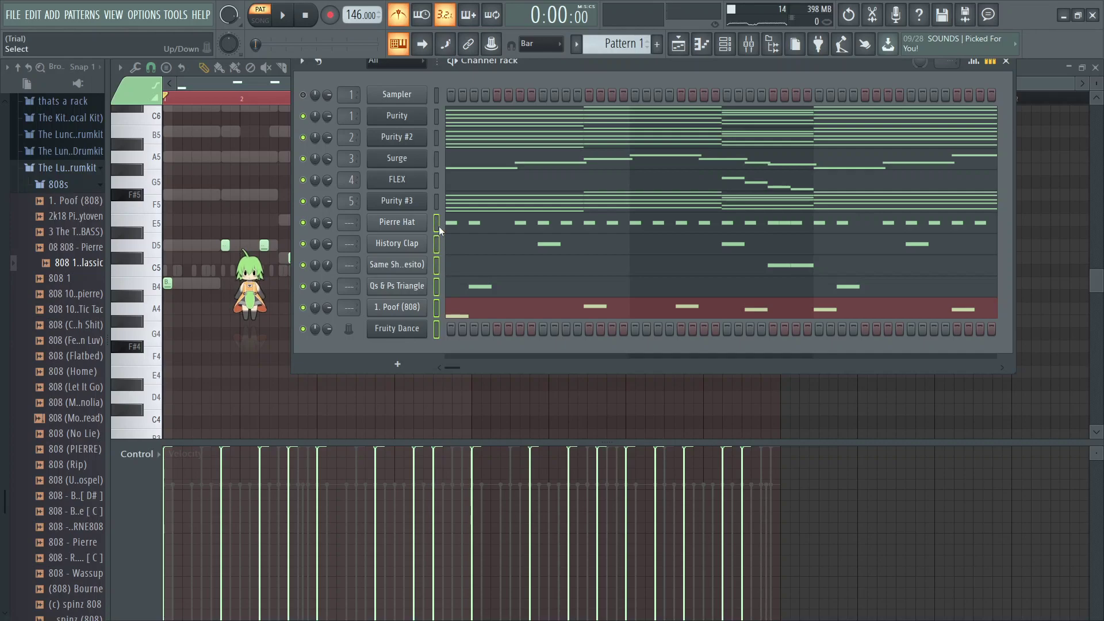
key("F9")
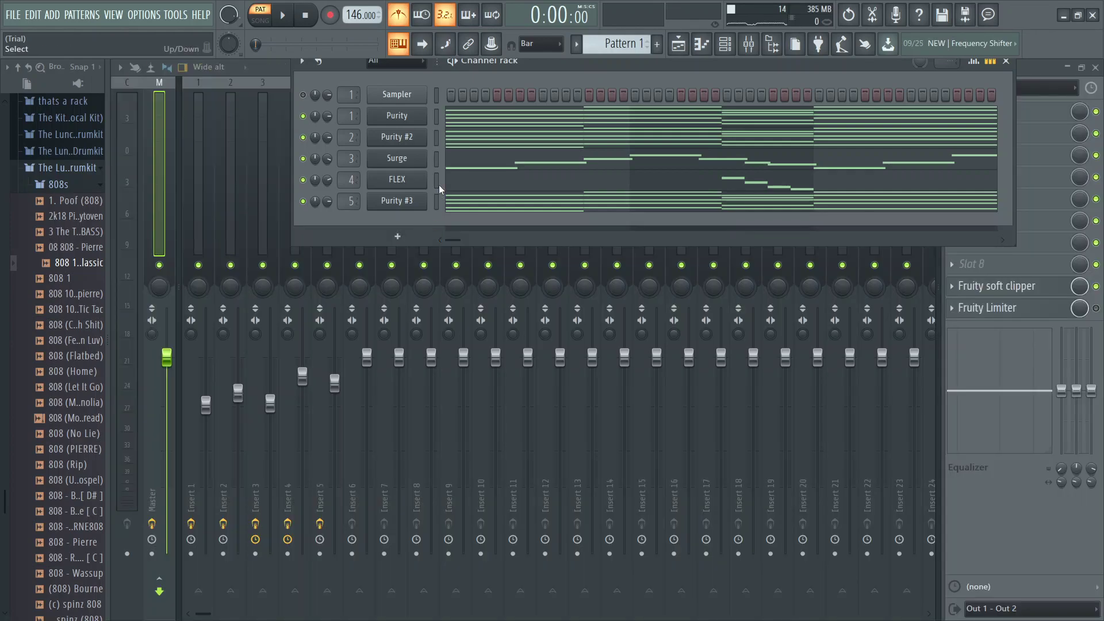
left_click(609, 33)
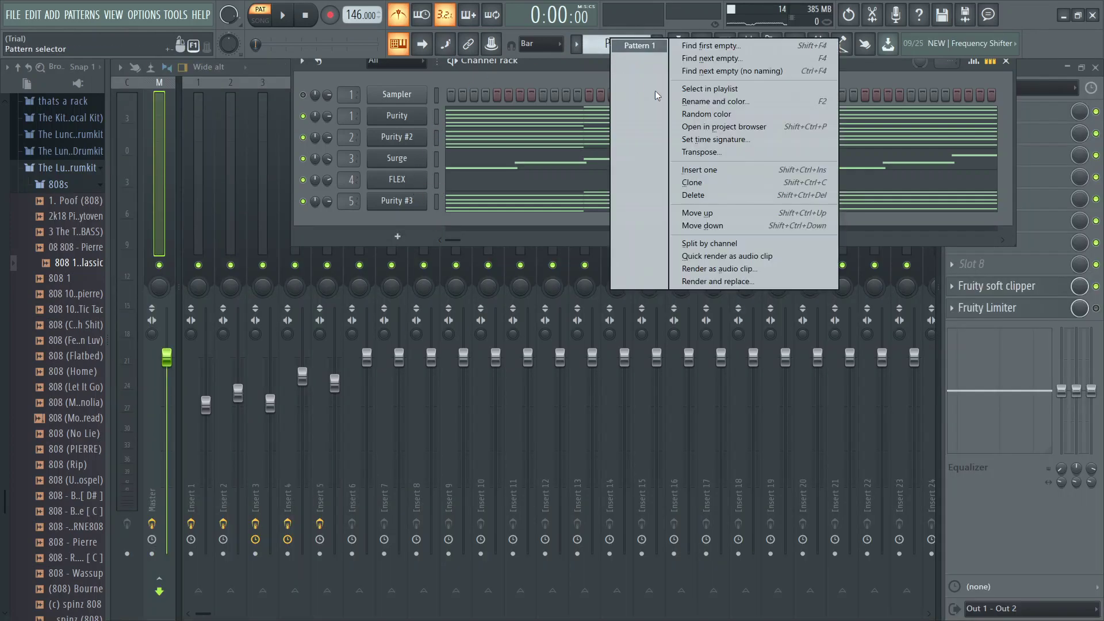
left_click(711, 244)
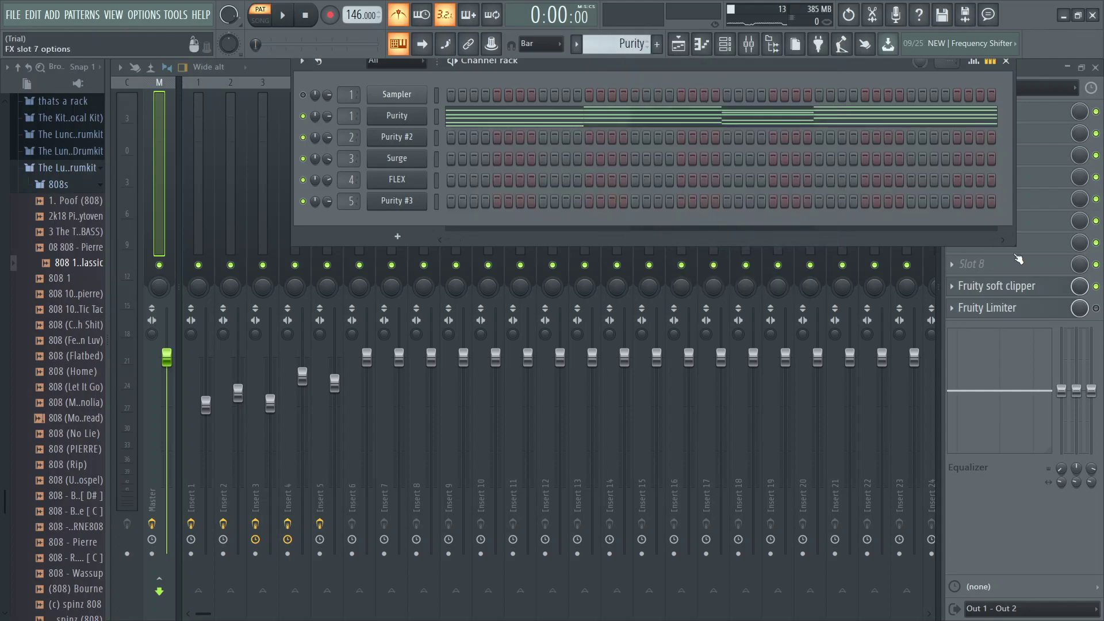
- On the mixer's Master track, delete Fruity Soft Clipper from slot 9 and re-enable the Fruity Limiter
left_click(951, 290)
key("F8")
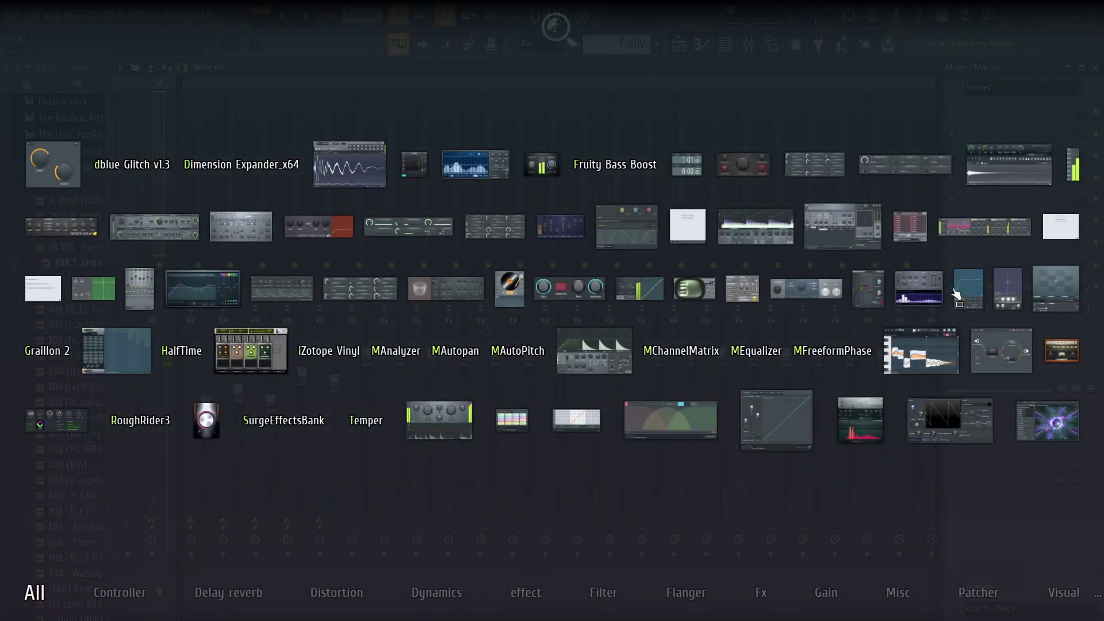
left_click(25, 590)
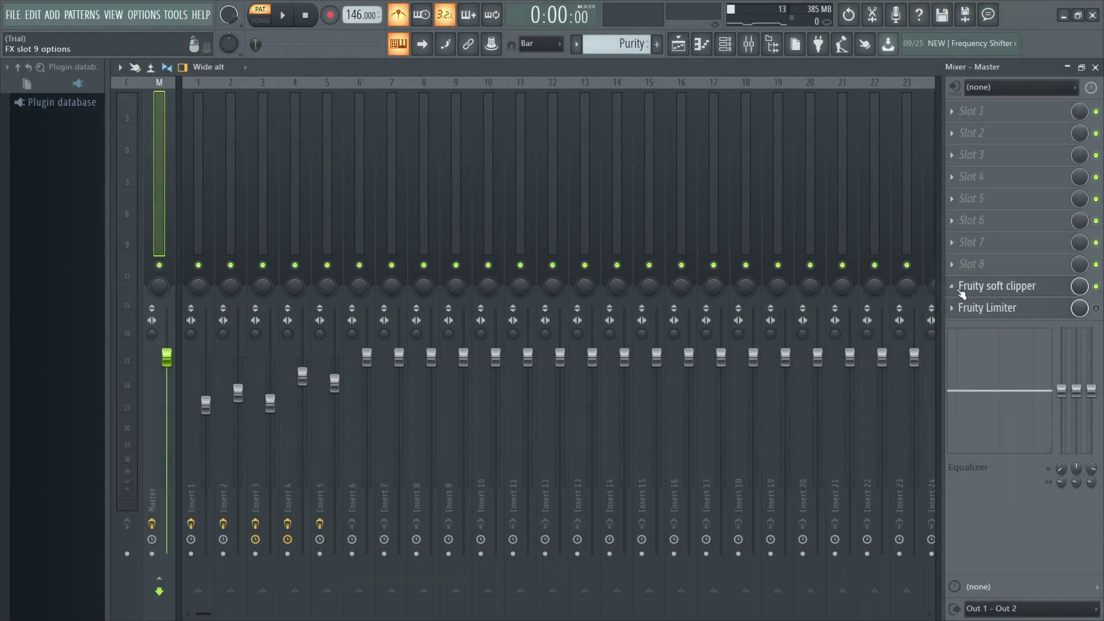
left_click(964, 295)
left_click(990, 316)
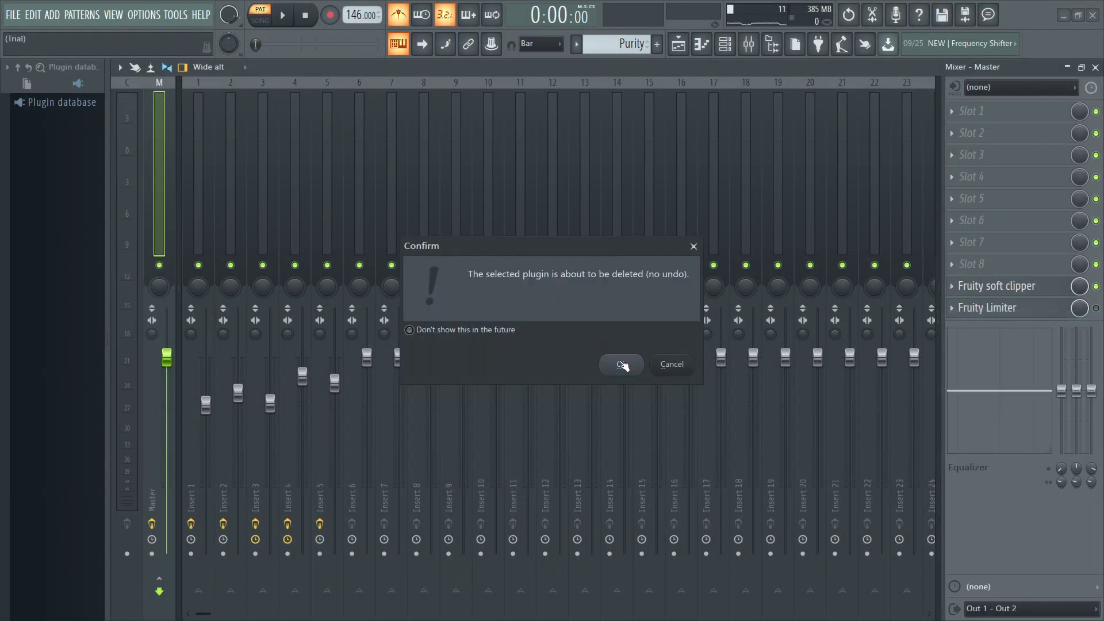
left_click(621, 365)
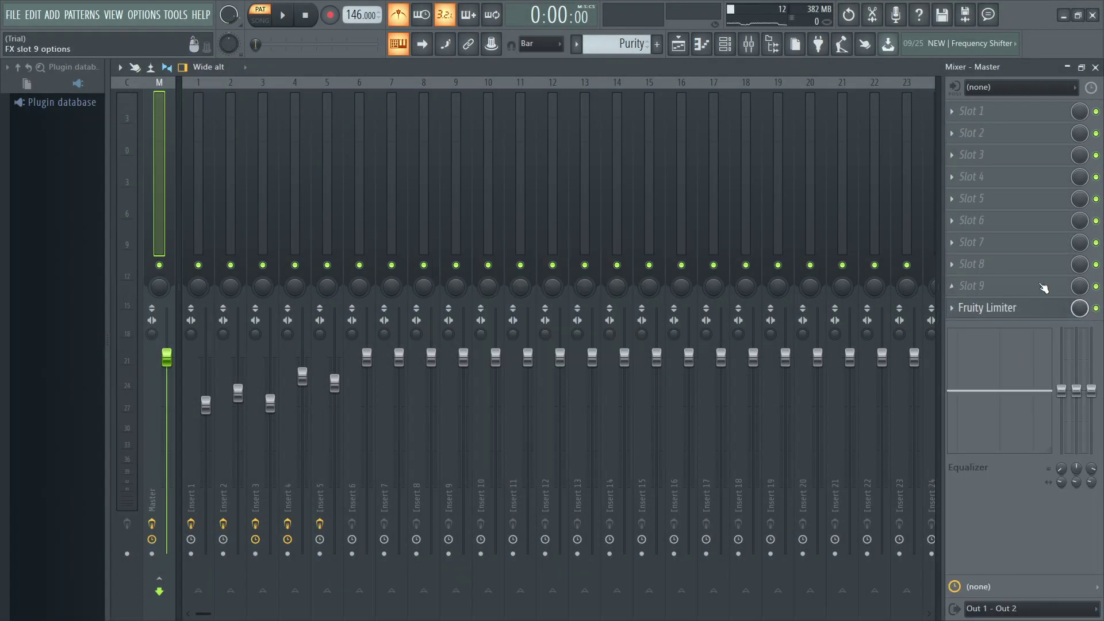
- Play the Purity pattern briefly, restore the browser's Snap 1 view, and shrink the browser until it is hidden
key("space")
left_click(26, 84)
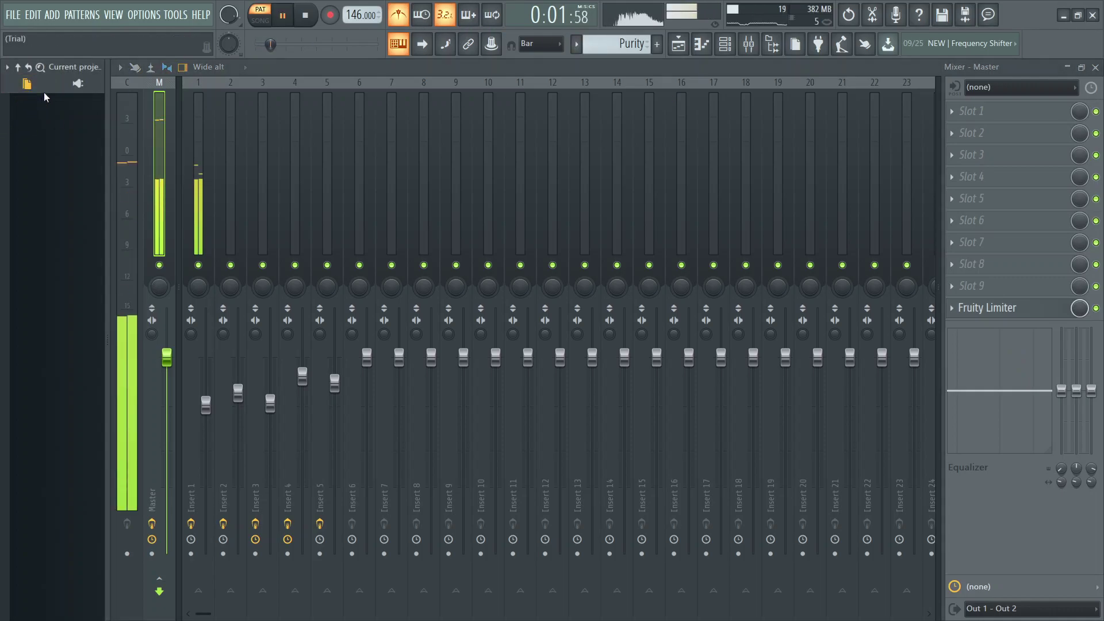
left_click(70, 67)
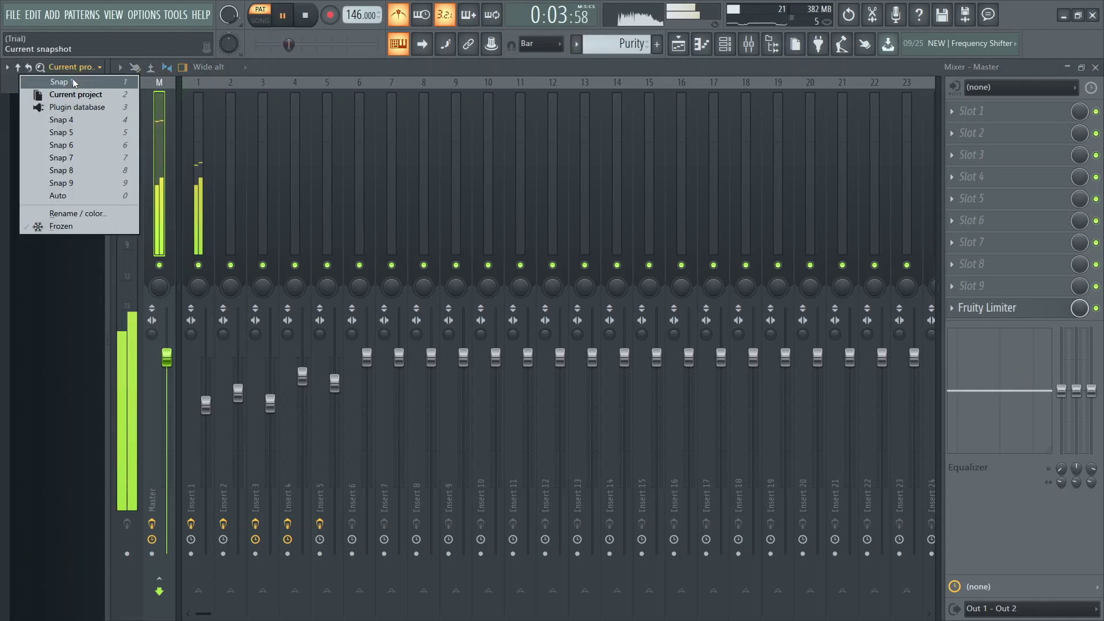
left_click(72, 82)
key("space")
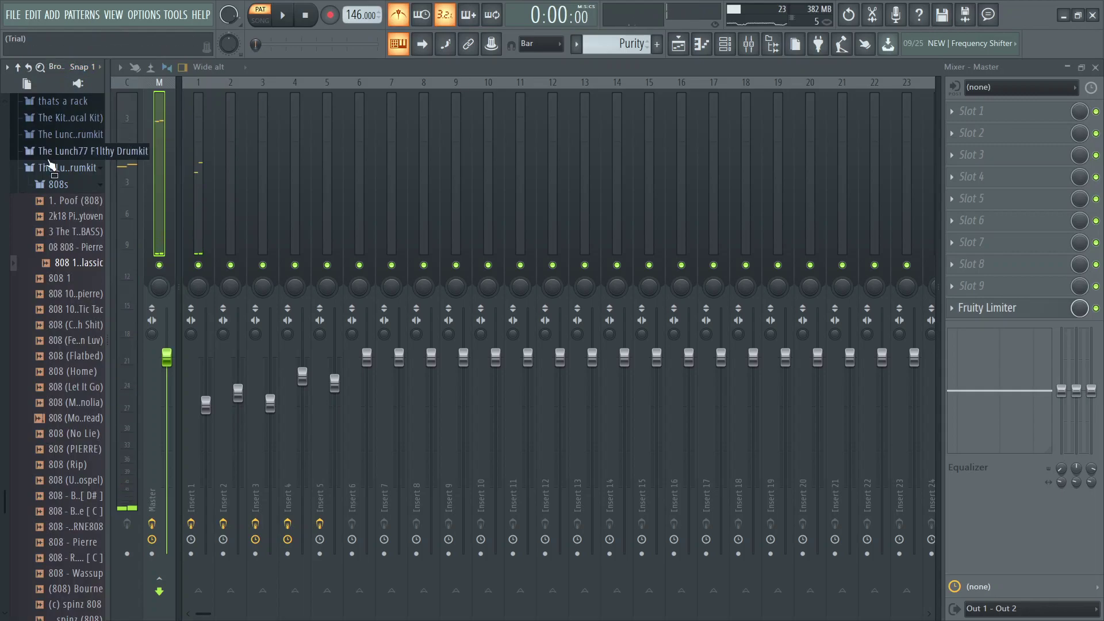
left_click_drag(108, 190, 2, 180)
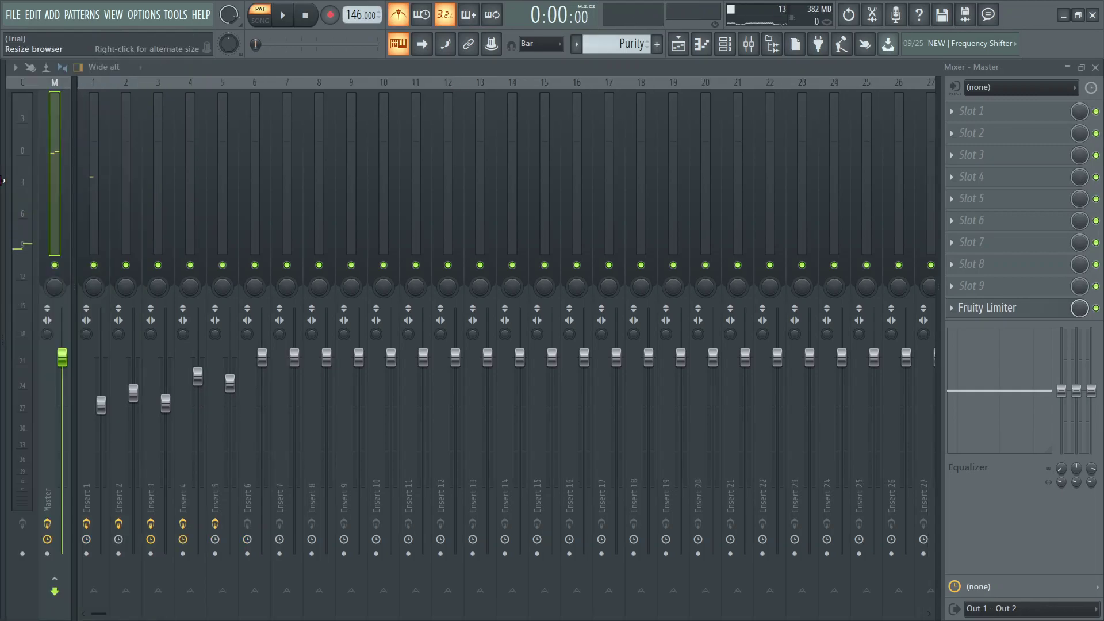
- Open the playlist and rename the Purity #3 pattern as Purity Bell Arp
key("space")
key("F5")
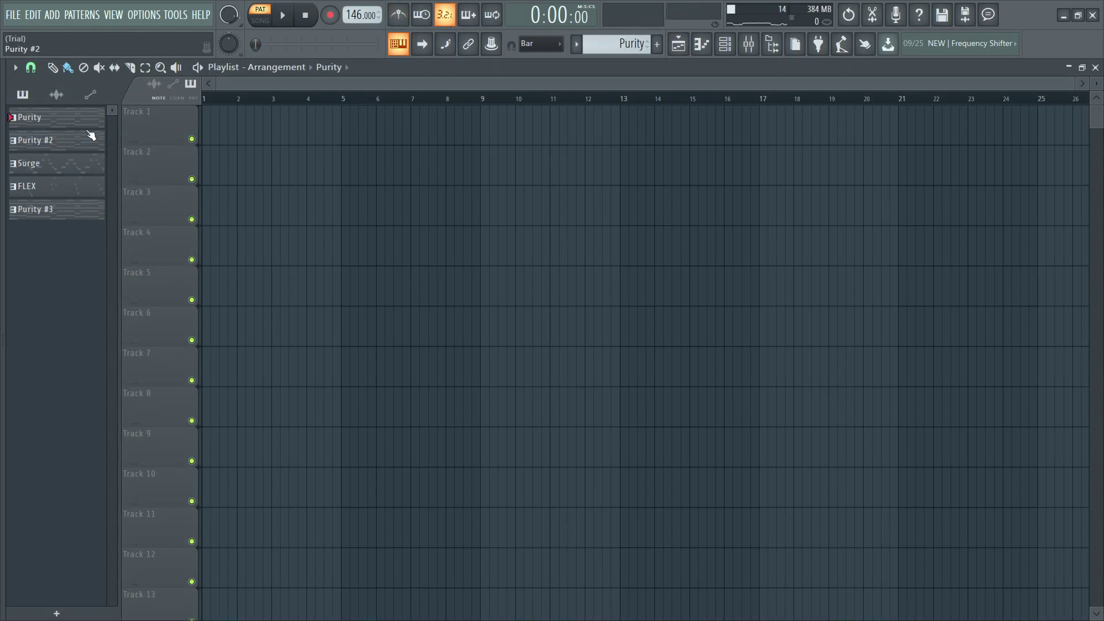
right_click(53, 212)
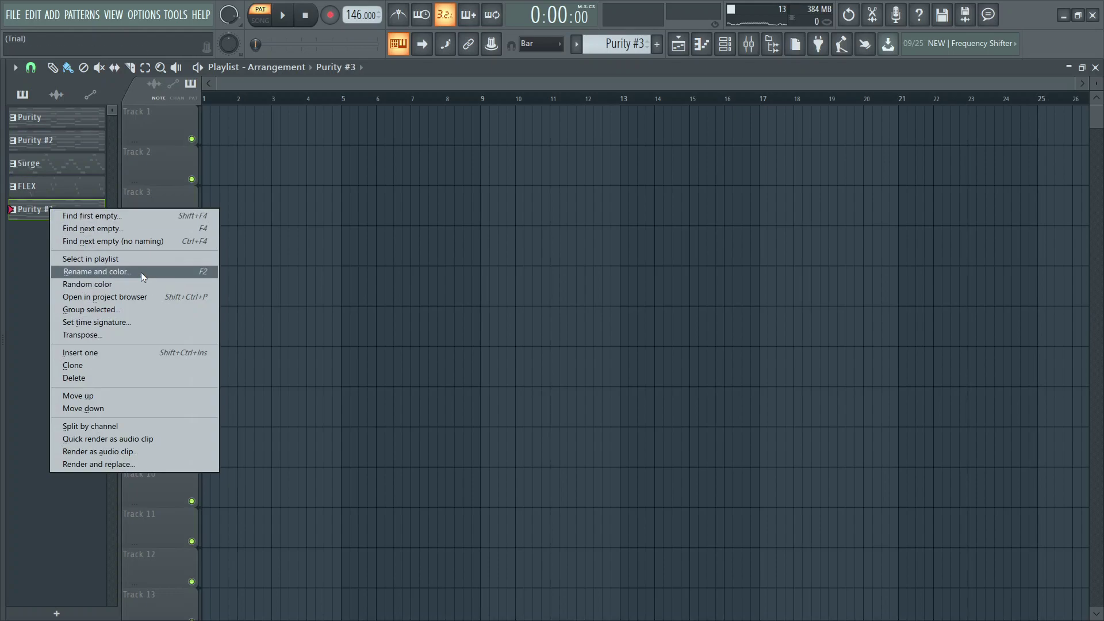
left_click(142, 273)
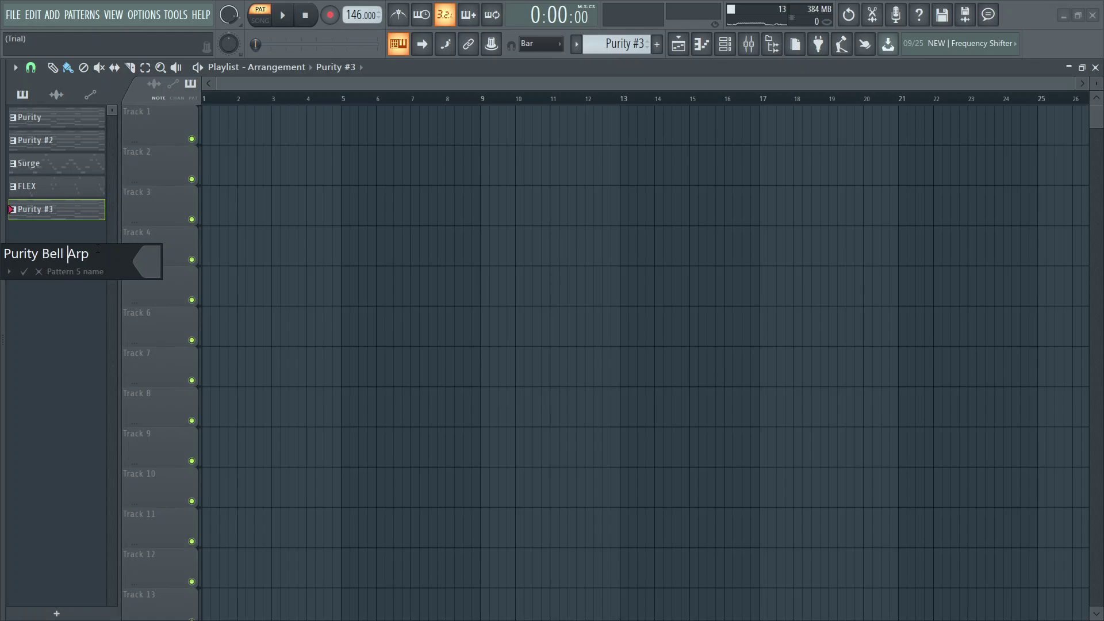
key("Return")
- Rename the first Purity pattern as Purity Pad
right_click(74, 111)
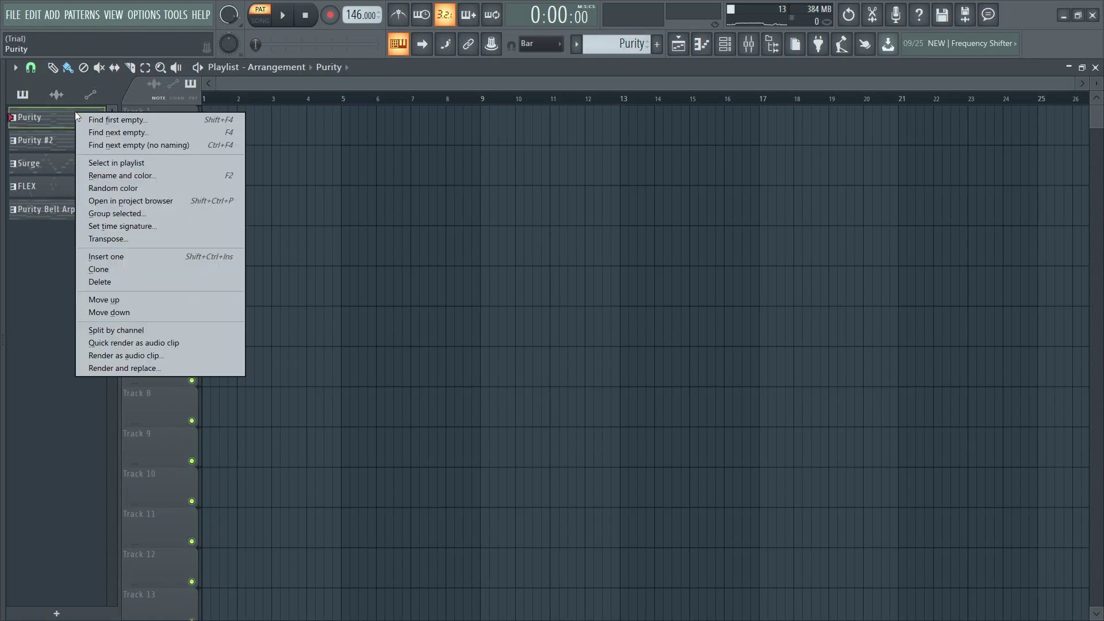
left_click(180, 175)
type("Pad")
key("Return")
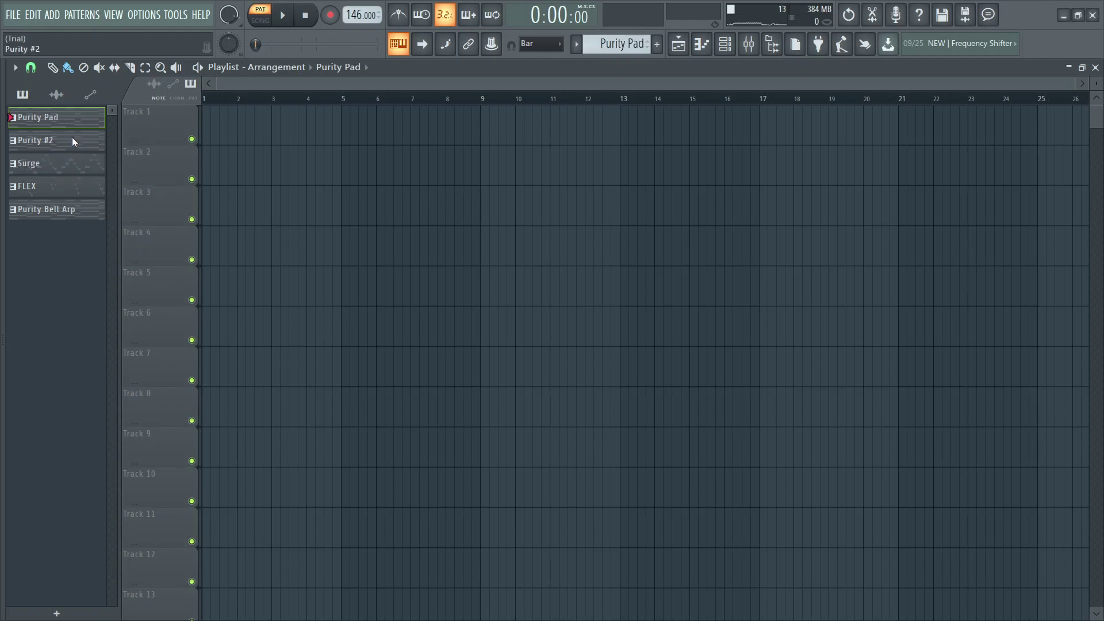
- Rename the Purity #2 pattern as Purity Pad #2 and the Surge pattern as Surge Lead
right_click(77, 142)
left_click(155, 202)
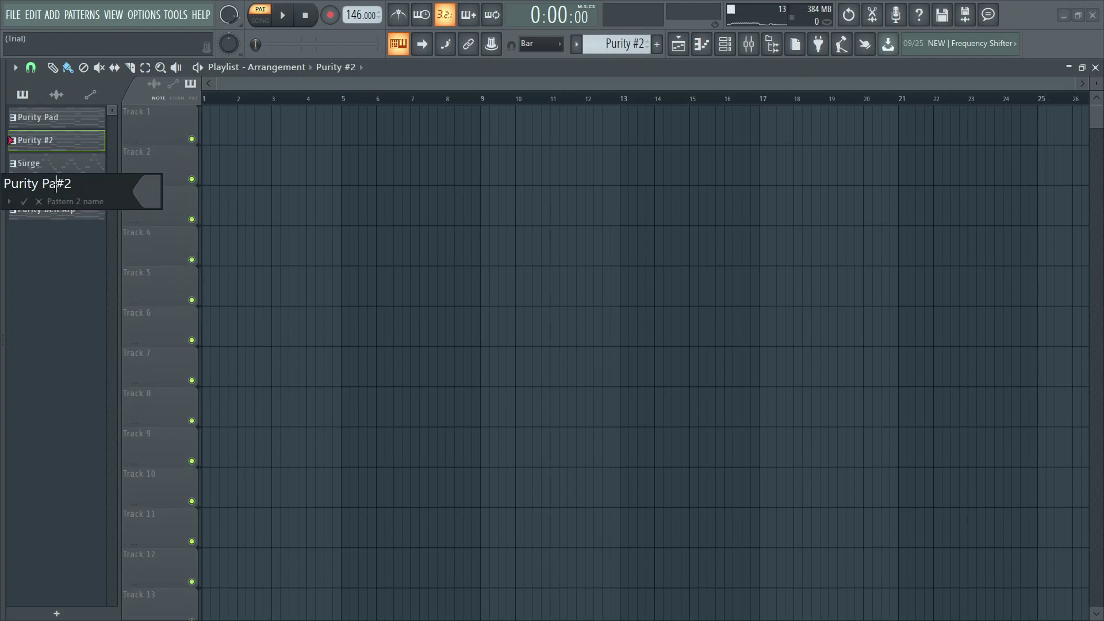
key("Return")
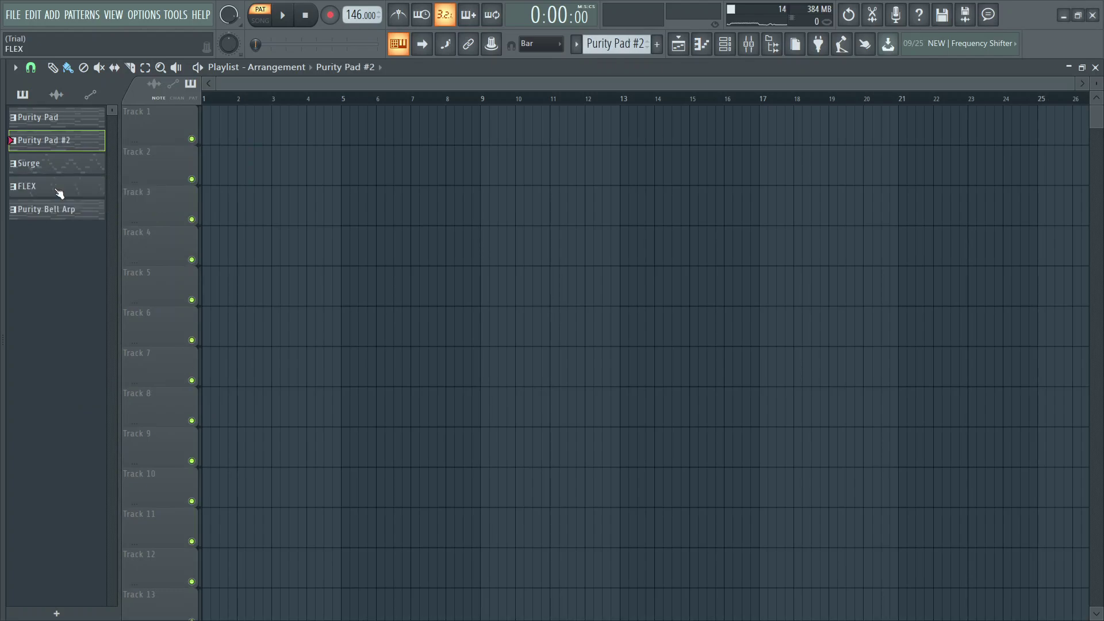
right_click(84, 163)
left_click(163, 225)
left_click(105, 209)
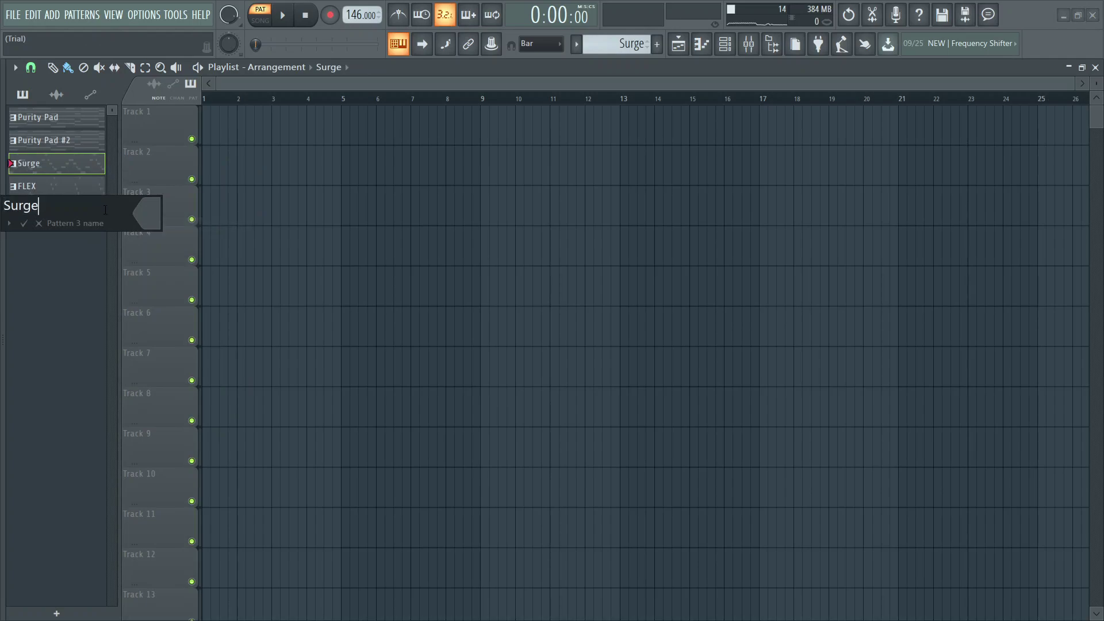
key("Return")
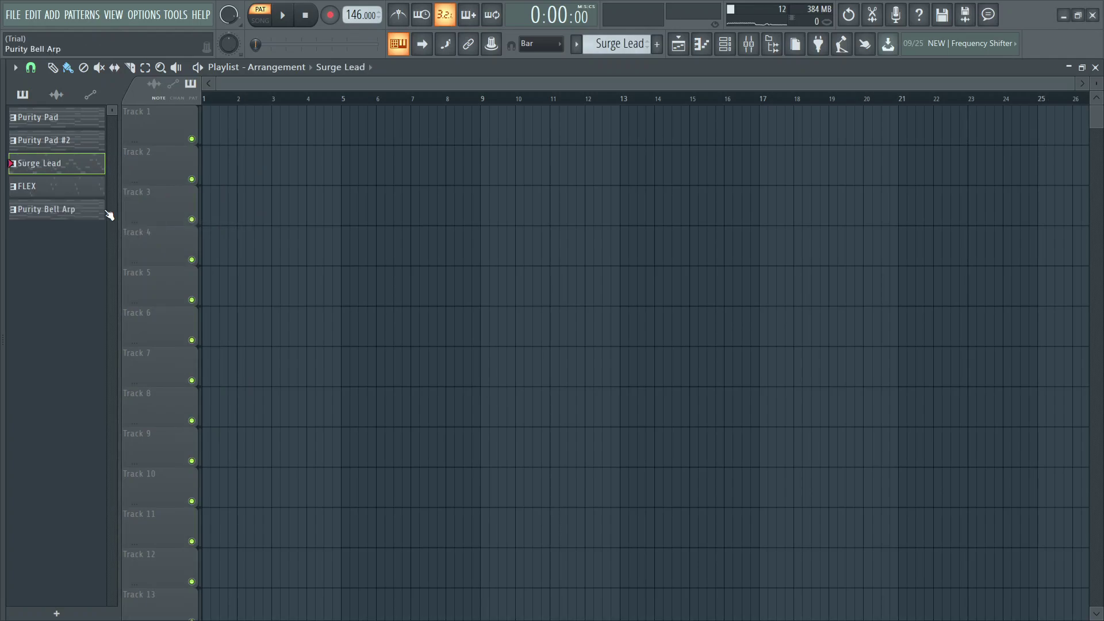
- Rename the FLEX pattern as FLEX Synth
right_click(72, 192)
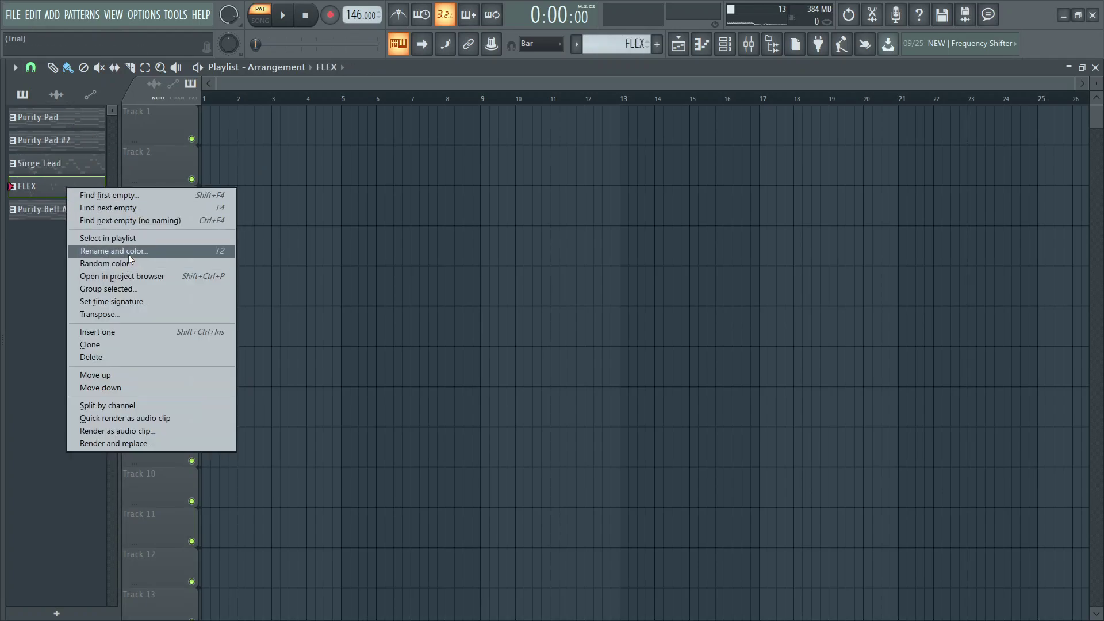
left_click(129, 251)
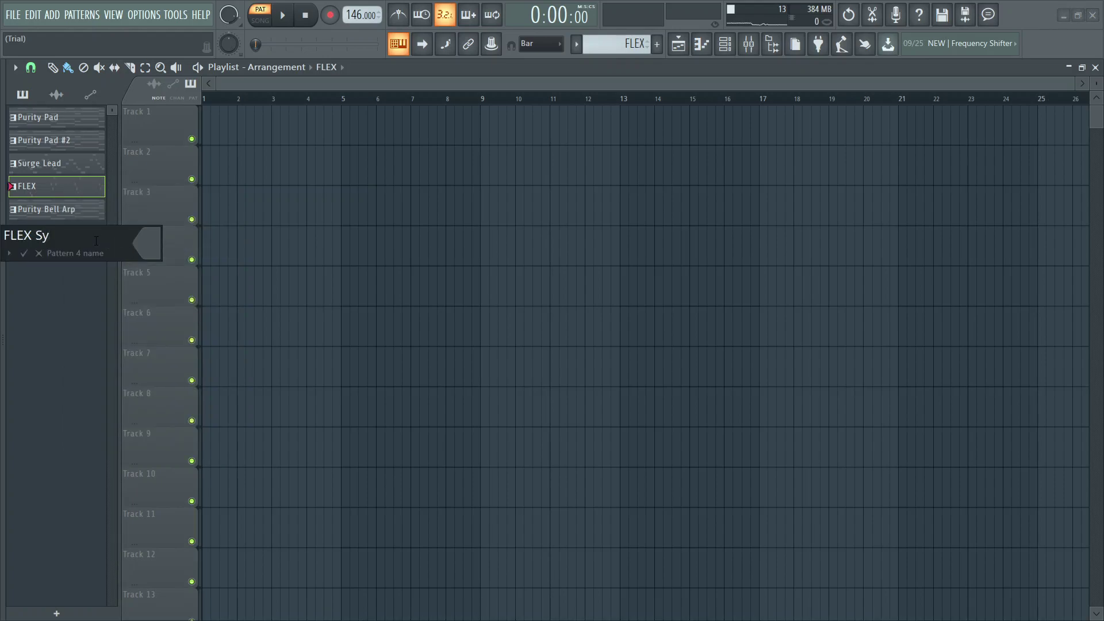
key("Return")
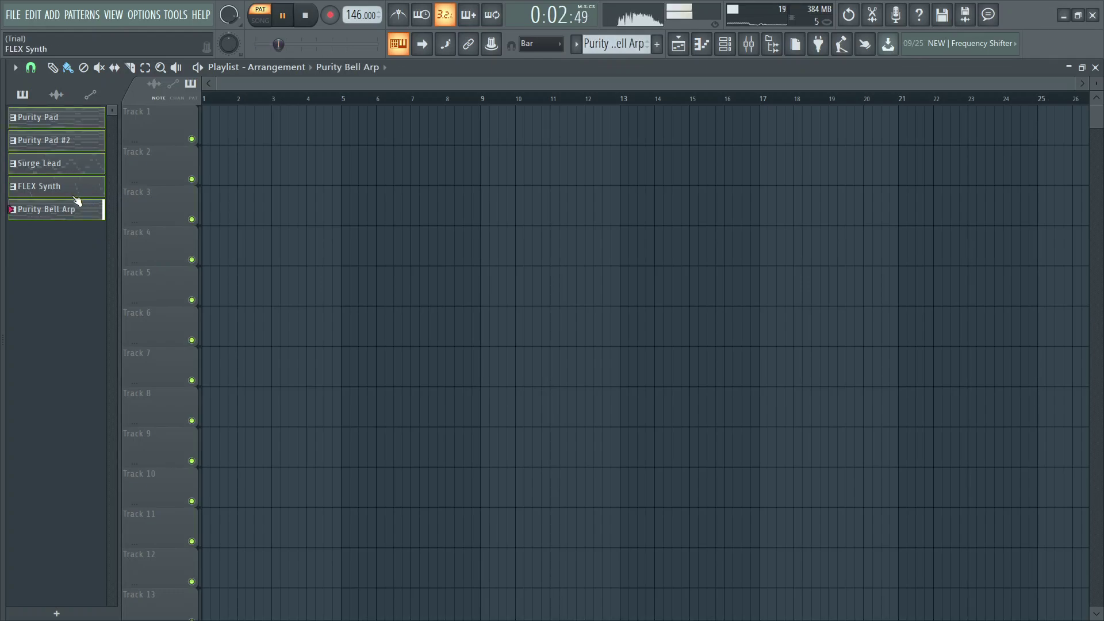
- Render all five selected patterns as audio clips and close the Fruity Love Philter window
right_click(68, 209)
left_click(160, 444)
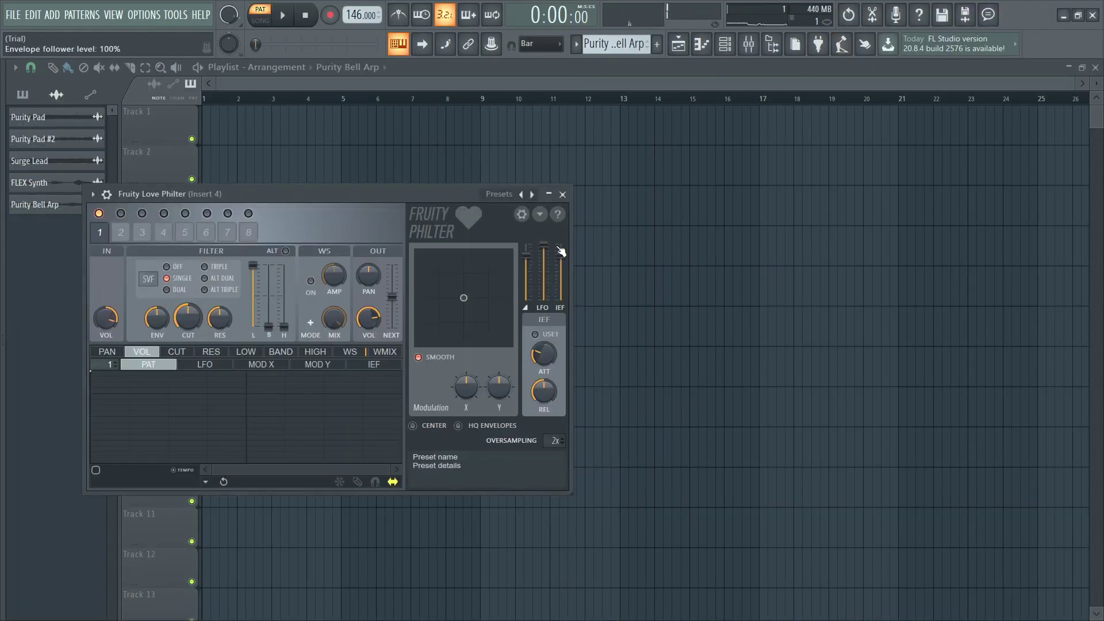
left_click(563, 195)
key("F9")
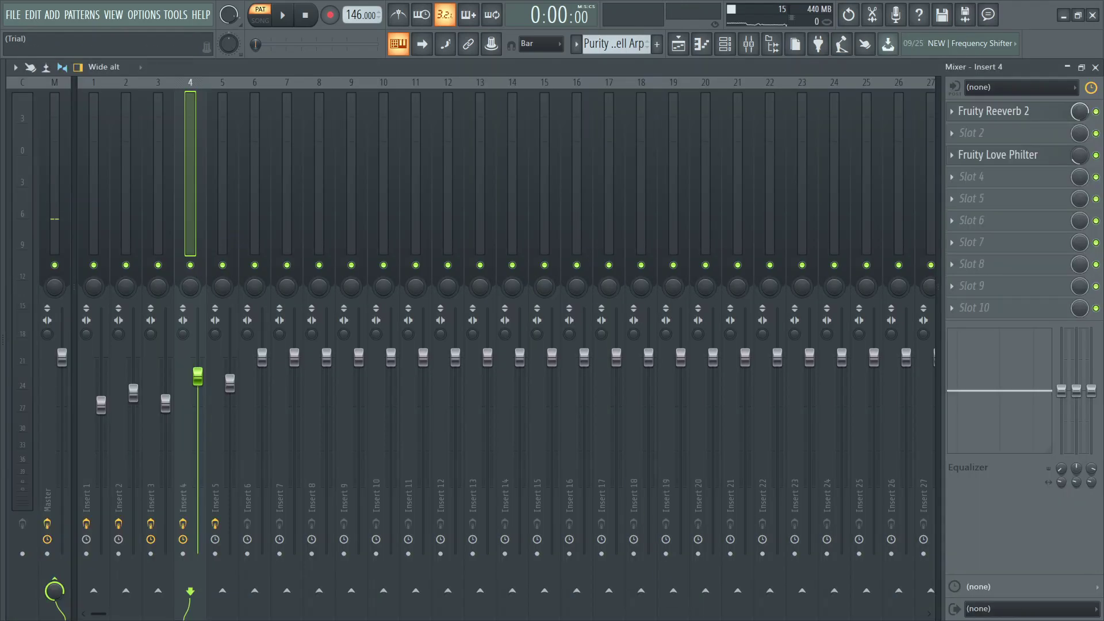
left_click(1063, 18)
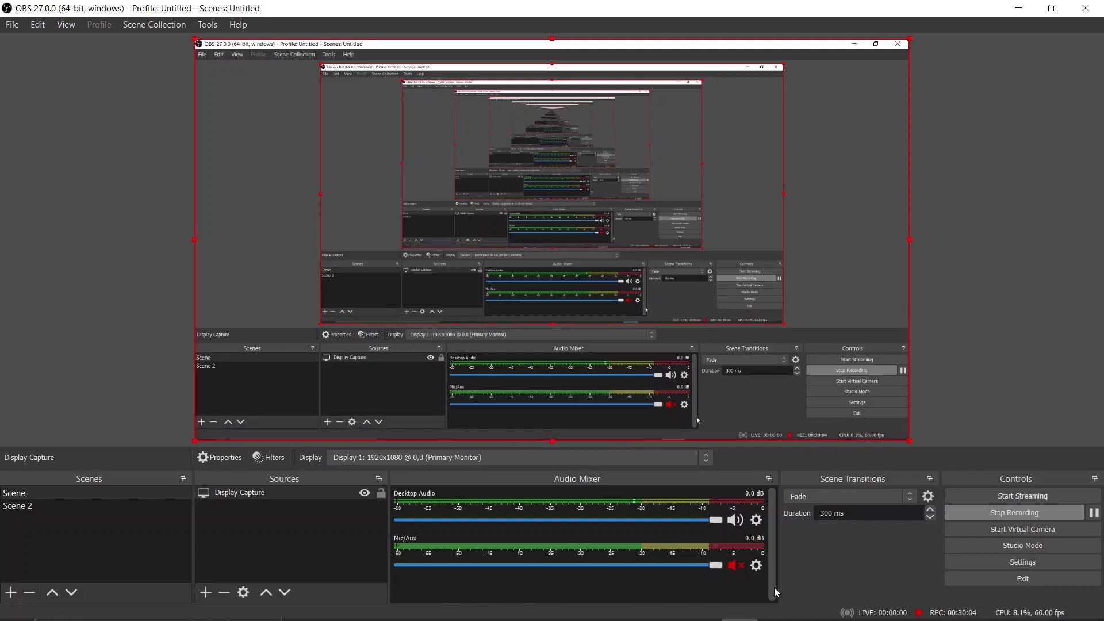
left_click(703, 607)
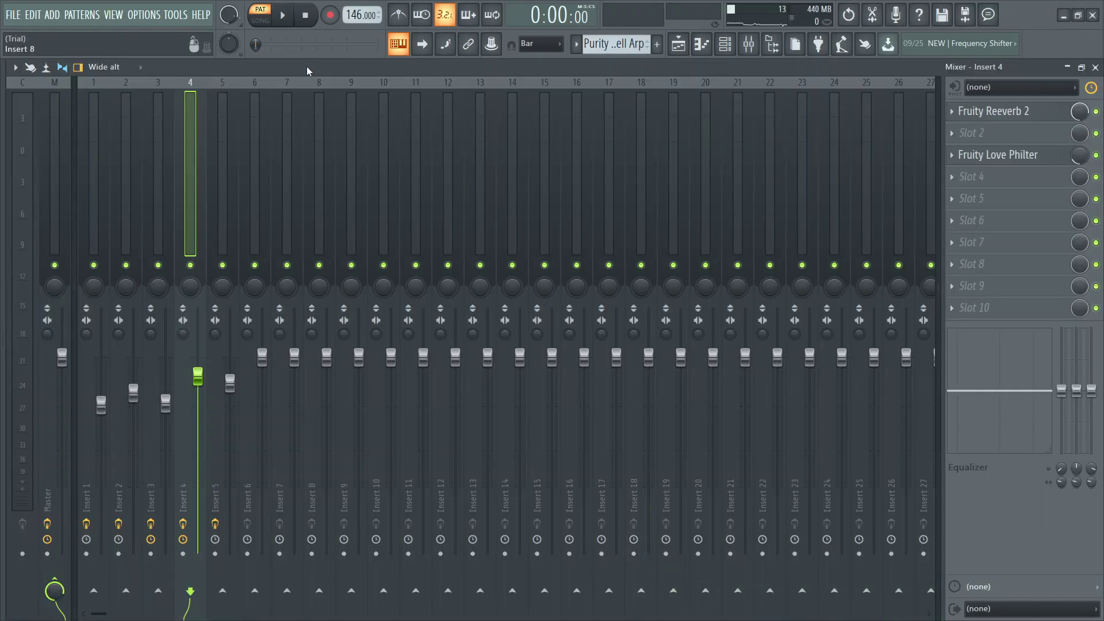
left_click(693, 44)
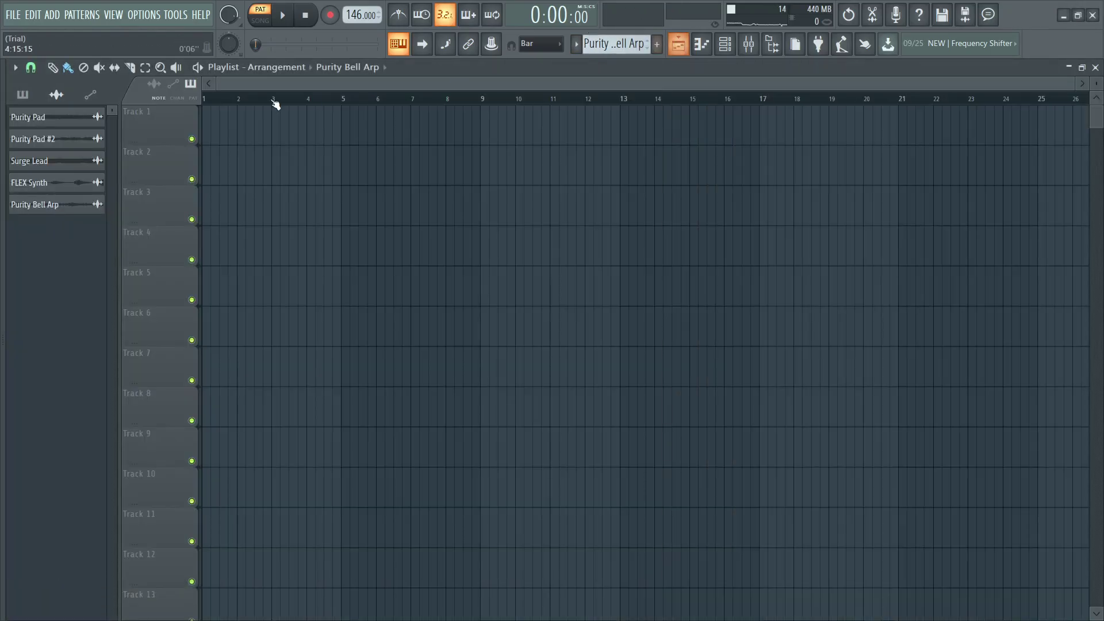
- Reorder the Purity Bell Arp audio clip below Purity Pad #2, and place all five clips on tracks 1 to 5 from bar 1
left_click(49, 123)
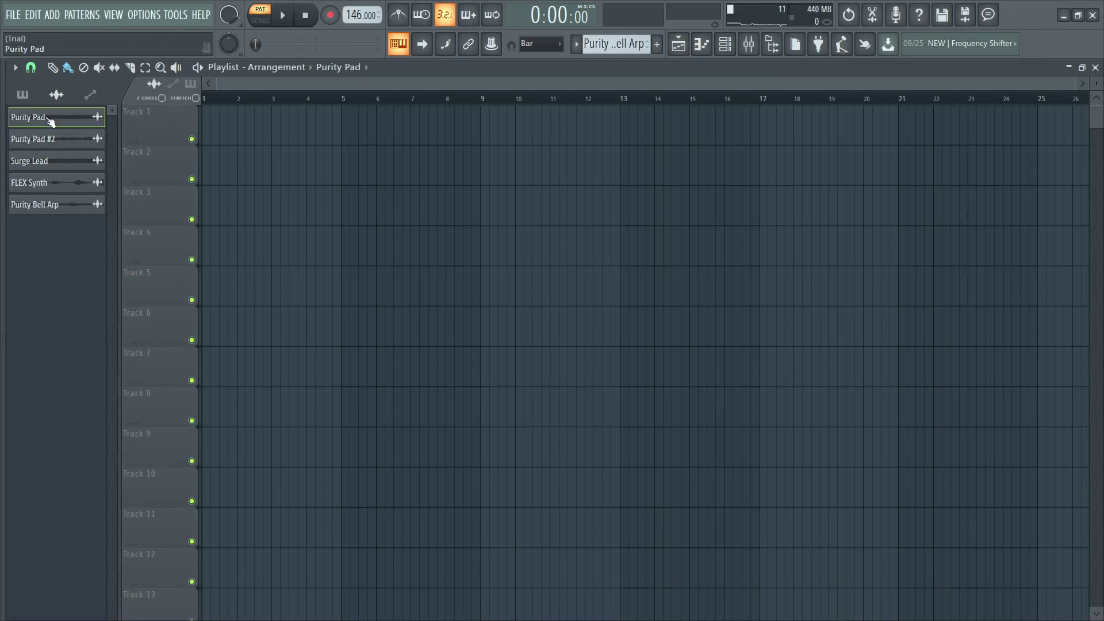
left_click_drag(70, 207, 68, 138)
left_click(71, 120)
left_click(35, 205, "shift")
left_click_drag(55, 206, 230, 106)
- Duplicate the five playlist clips to bar 9 and delete the second Surge Lead clip on track 4
key("ctrl+b")
left_click(566, 376)
right_click(567, 376)
right_click(616, 246)
scroll(620, 280, "down", 2)
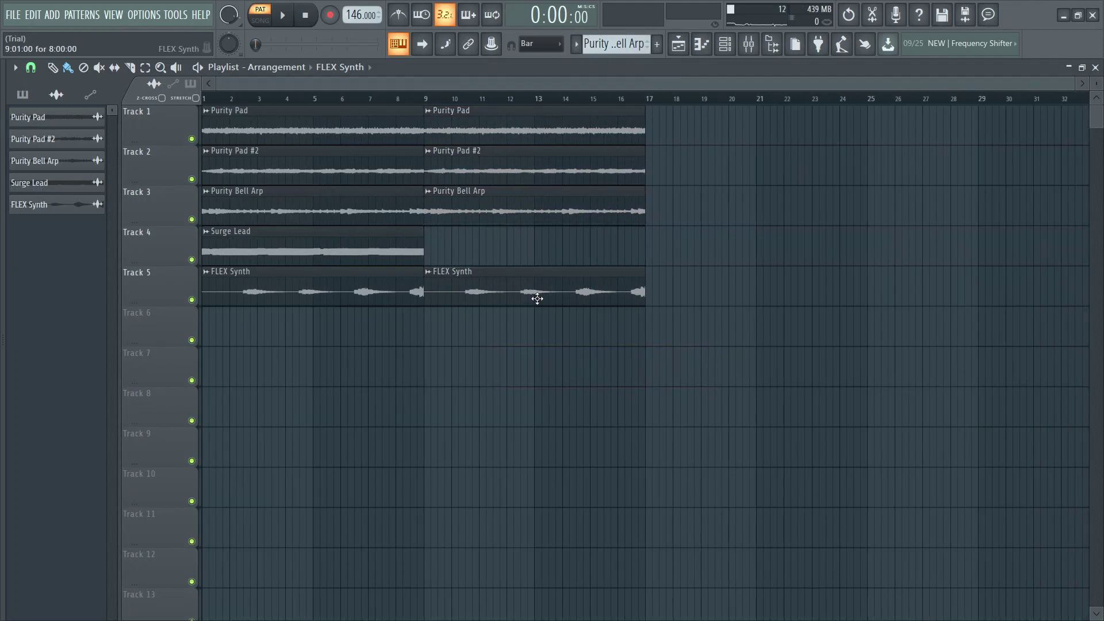
- Duplicate the clips starting at bar 9 to bar 17 and delete the new FLEX Synth copy on track 5
left_click_drag(559, 301, 561, 117)
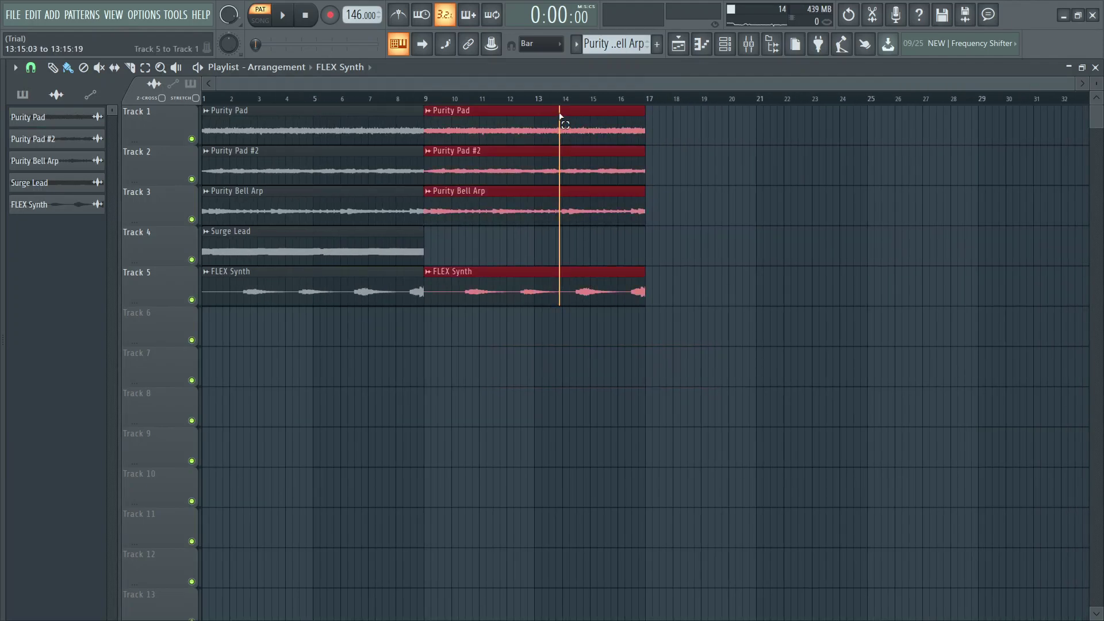
key("ctrl+b")
right_click(712, 285)
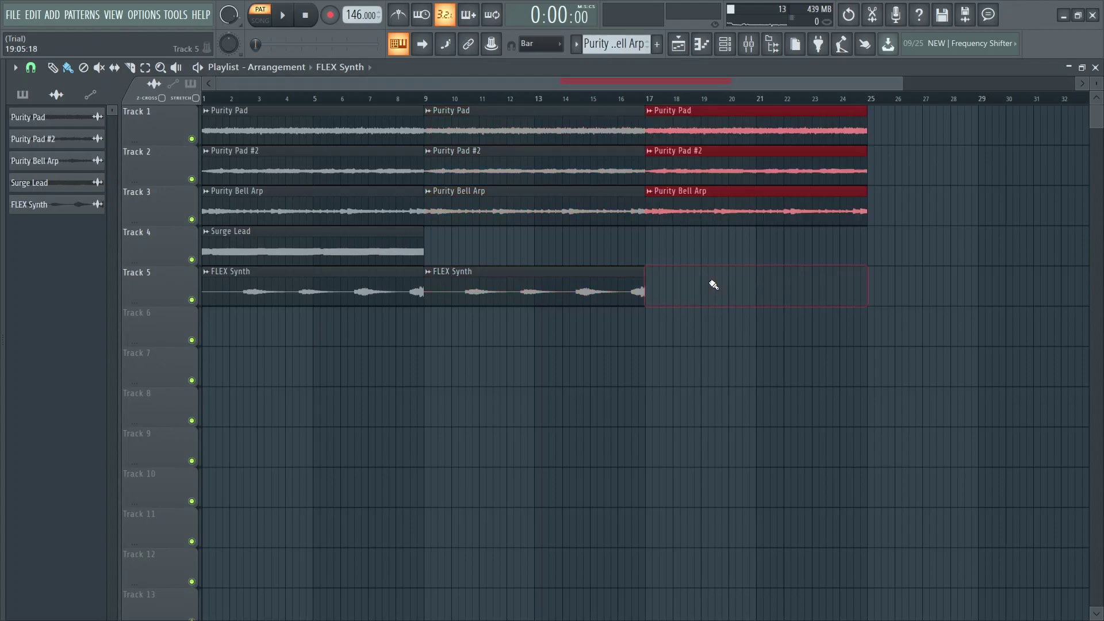
scroll(712, 284, "down", 2)
- Copy the Purity Pad and Purity Pad #2 clips to bar 33 on tracks 1 and 2
left_click_drag(696, 163, 693, 101)
left_click_drag(642, 137, 998, 126)
left_click_drag(1012, 230, 845, 236)
scroll(846, 236, "down", 2)
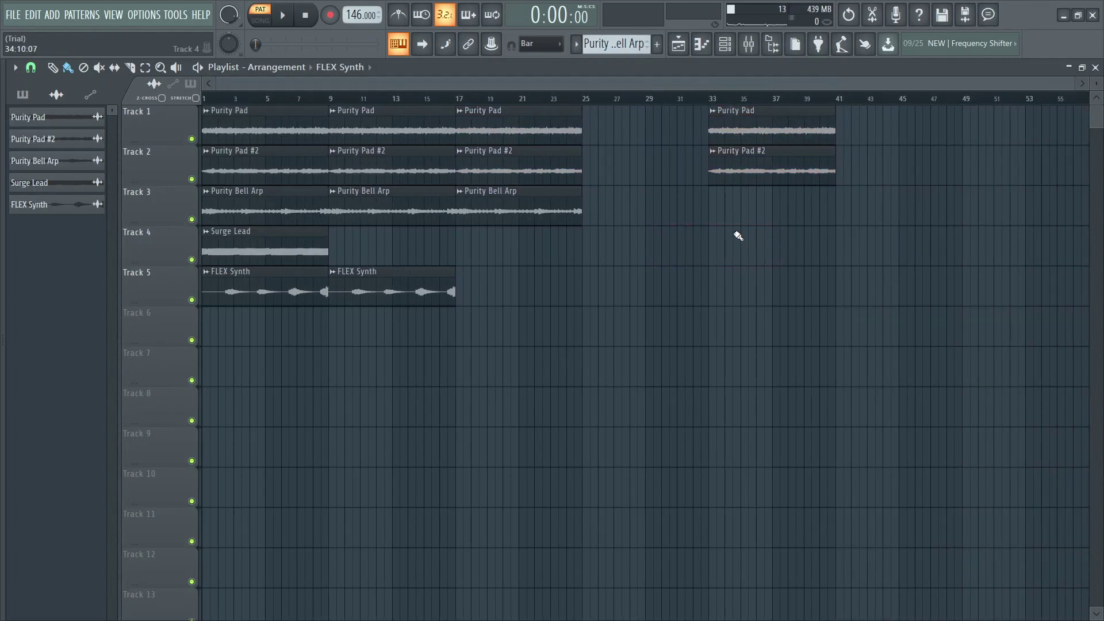
- Place single copies of the remaining clips one after another: Purity Bell Arp at bar 41, Surge Lead at bar 49 and FLEX Synth at bar 57
left_click_drag(274, 211, 880, 216)
left_click_drag(424, 293, 374, 309)
left_click_drag(236, 251, 994, 250)
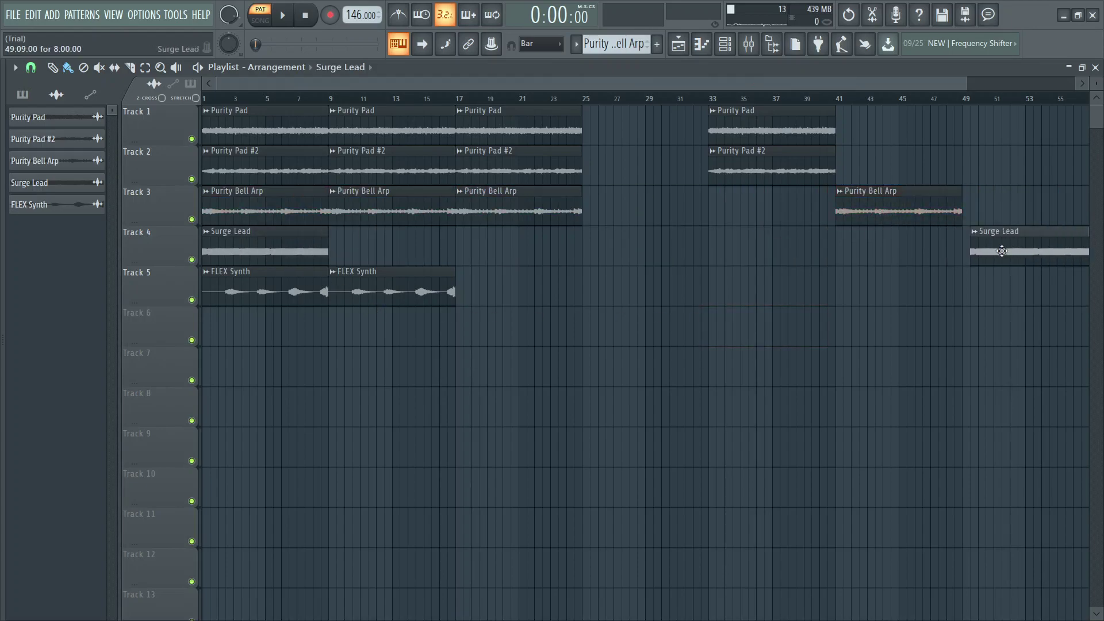
left_click_drag(418, 278, 1047, 278)
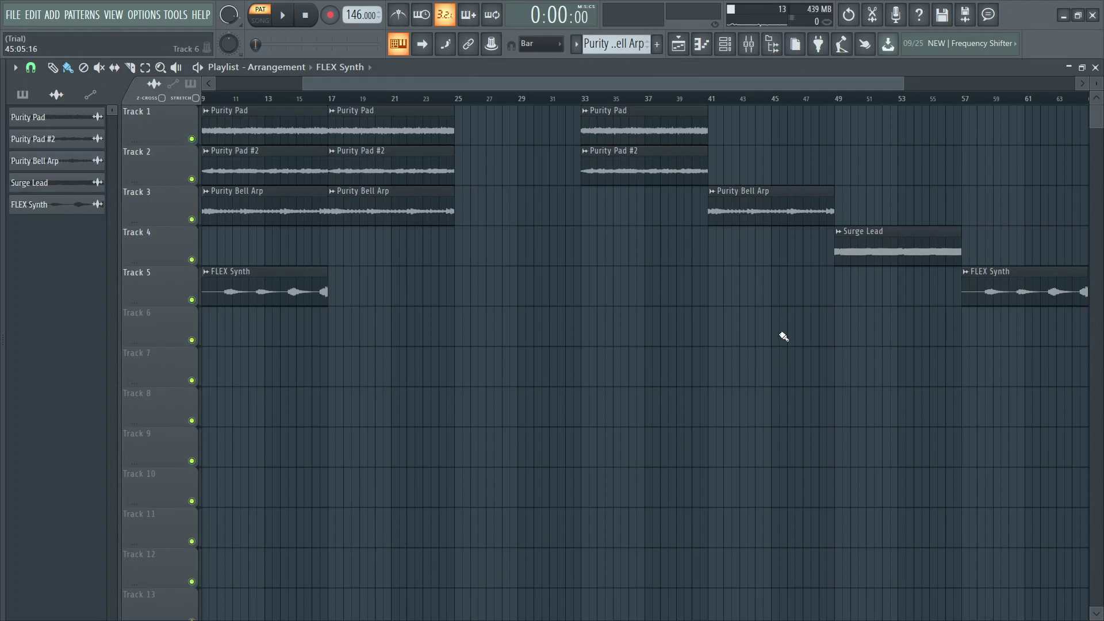
- Switch the playlist to the Draw tool and select the FLEX Synth audio clip as the source
left_click(52, 68)
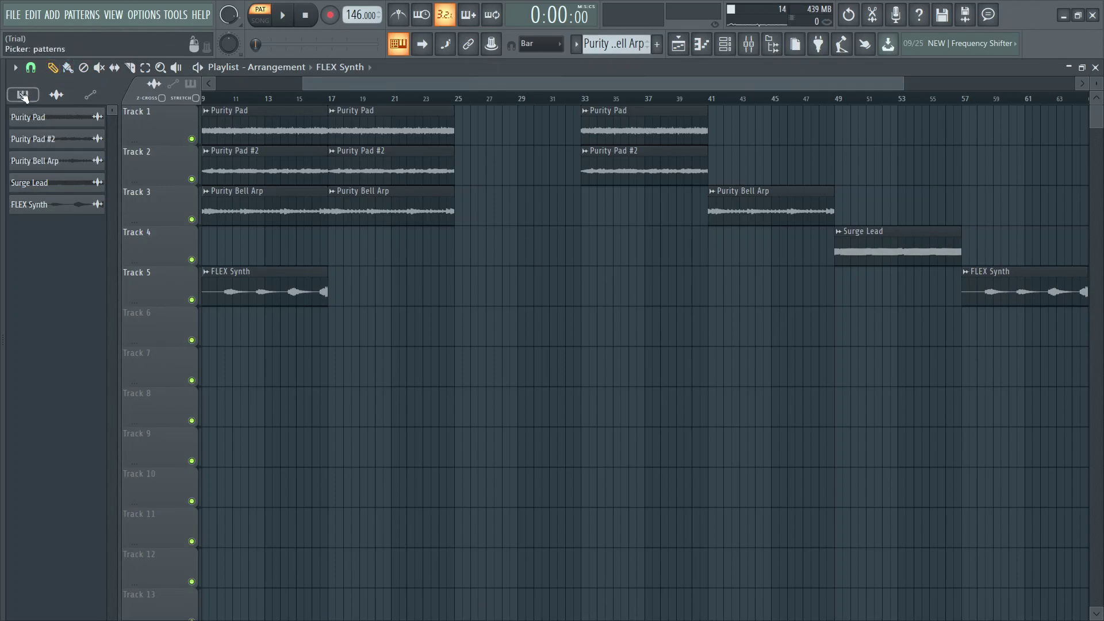
left_click(34, 204)
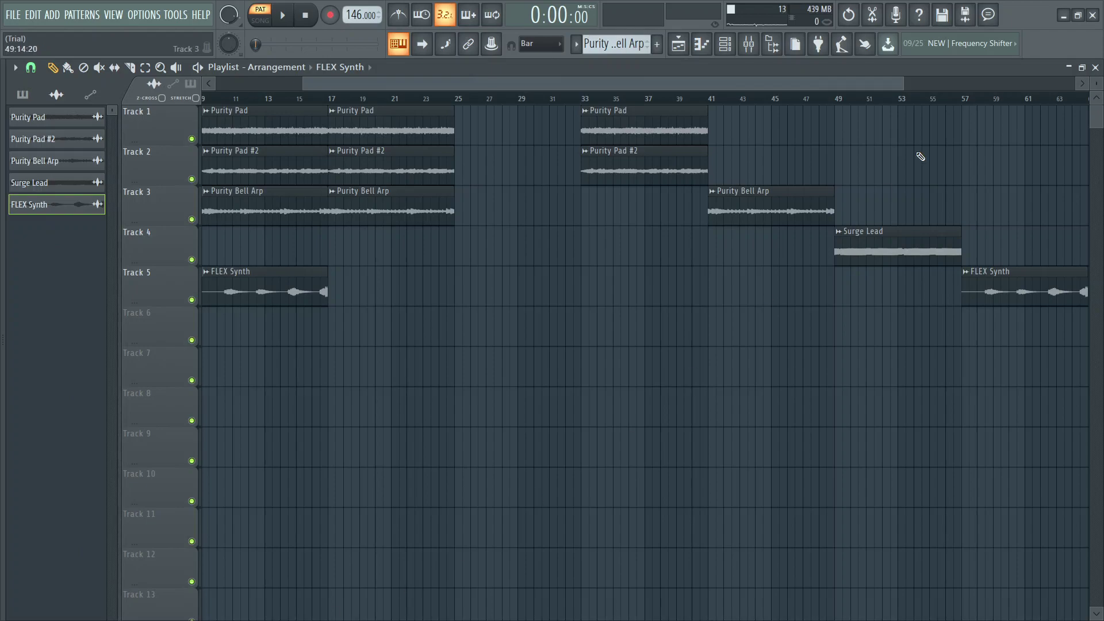
- Write the note "the audio clips on the far right are stems for the loop" in the Windows search box
left_click(1063, 15)
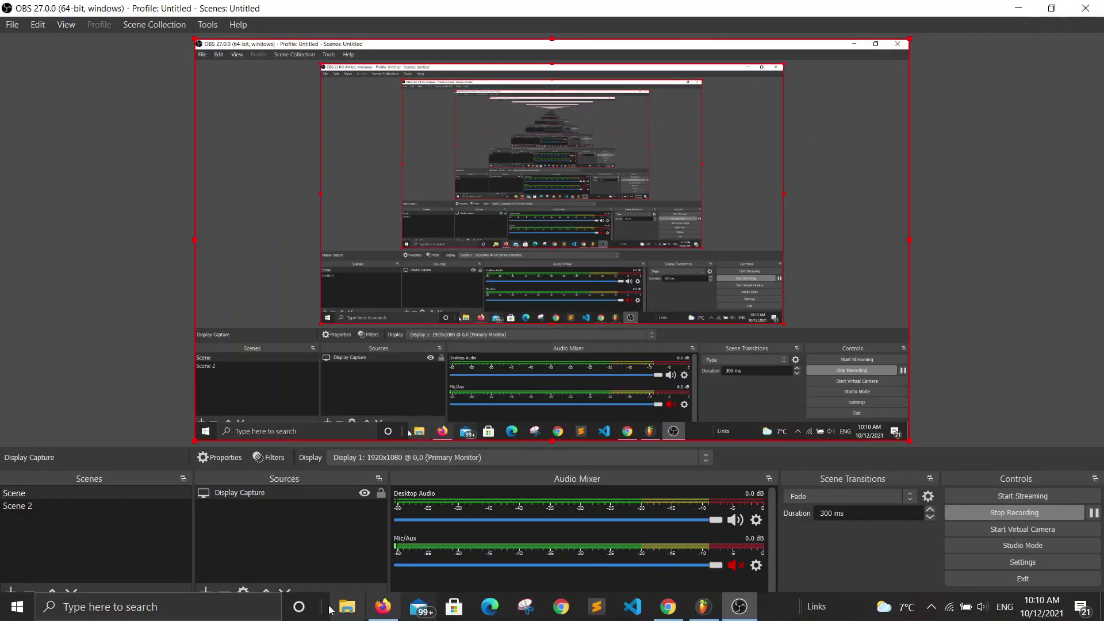
left_click(222, 607)
type("the audio")
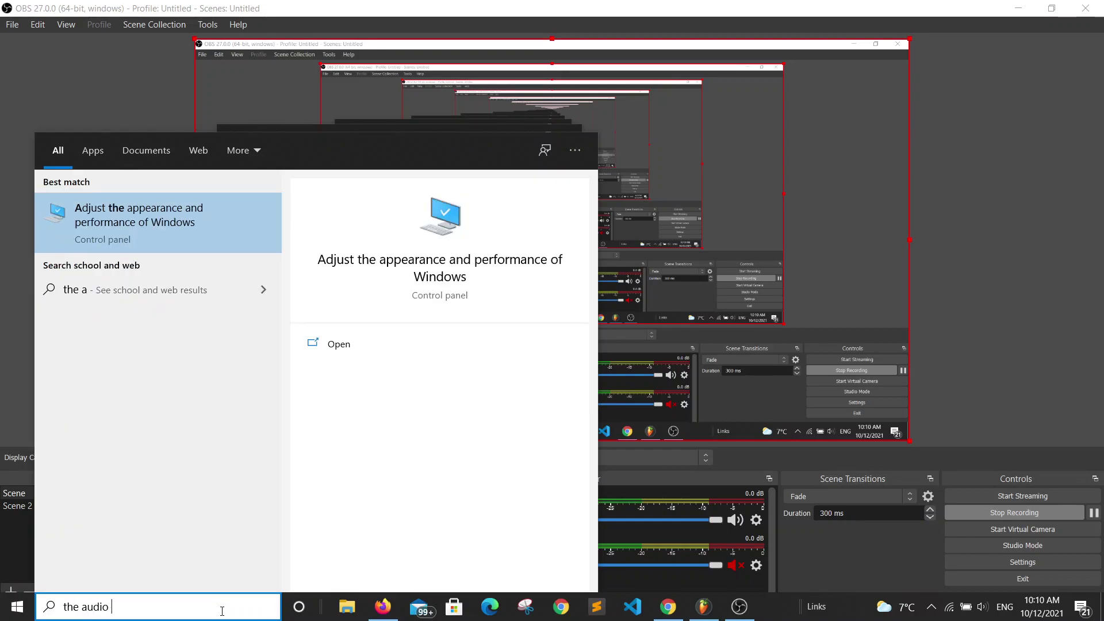
type(" clips on the far right are stems for the loop")
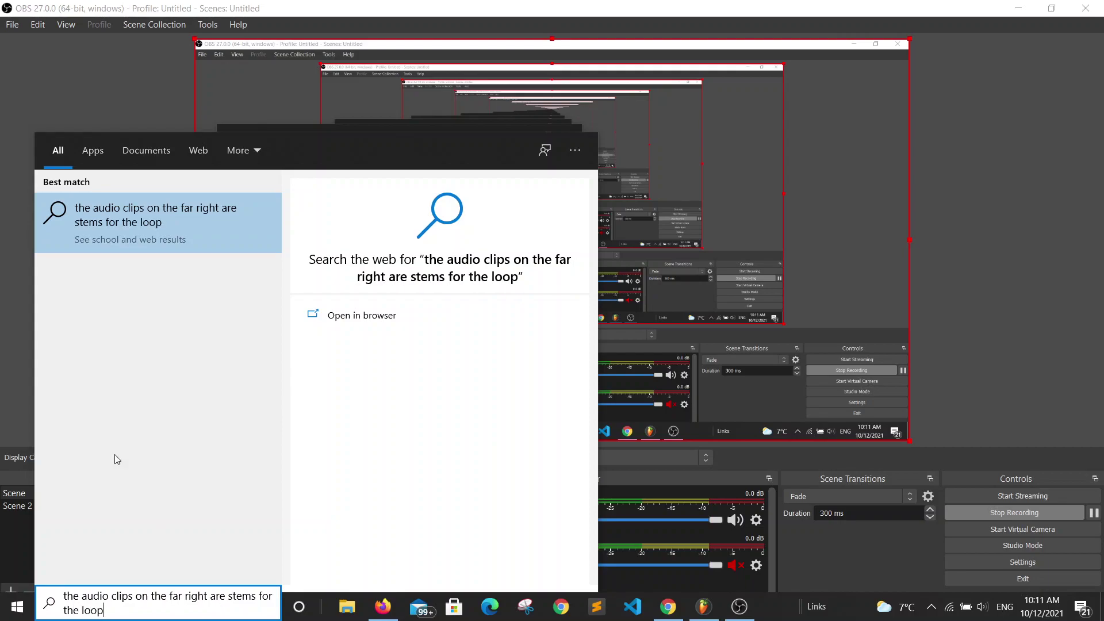
- Clear the note from the Windows search box
key("BackSpace")
key("BackSpace")
key("BackSpace")
key("BackSpace")
key("BackSpace")
key("BackSpace")
key("BackSpace")
key("BackSpace")
key("BackSpace")
key("BackSpace")
key("BackSpace")
key("BackSpace")
key("BackSpace")
key("BackSpace")
key("BackSpace")
key("BackSpace")
key("BackSpace")
key("BackSpace")
key("BackSpace")
key("BackSpace")
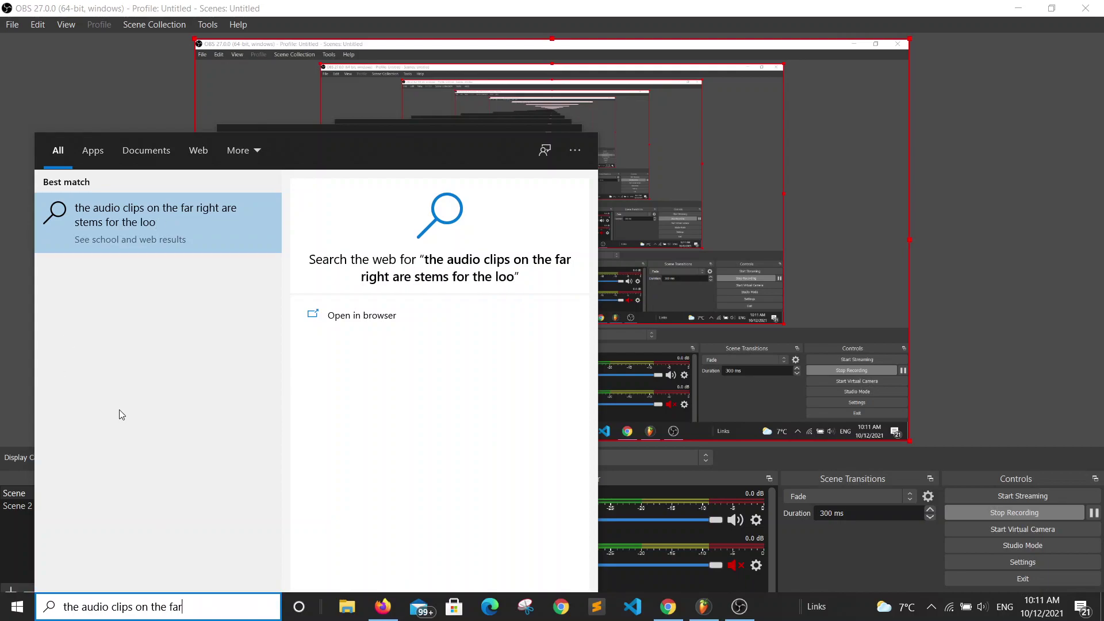
key("BackSpace")
key("BackSpace")
key("BackSpace")
key("BackSpace")
key("BackSpace")
key("BackSpace")
key("BackSpace")
key("BackSpace")
key("BackSpace")
key("BackSpace")
key("BackSpace")
key("BackSpace")
key("BackSpace")
key("BackSpace")
key("BackSpace")
key("BackSpace")
key("BackSpace")
key("BackSpace")
key("BackSpace")
key("BackSpace")
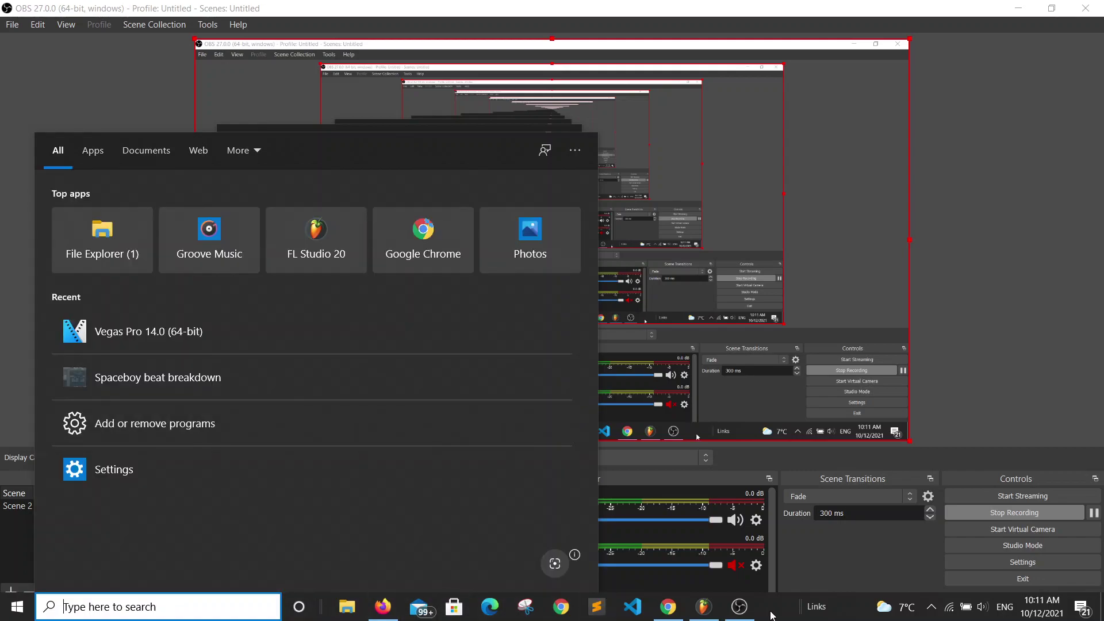
- Switch back to FL Studio, set playback to song mode and play the start of the arrangement
left_click(712, 614)
key("space")
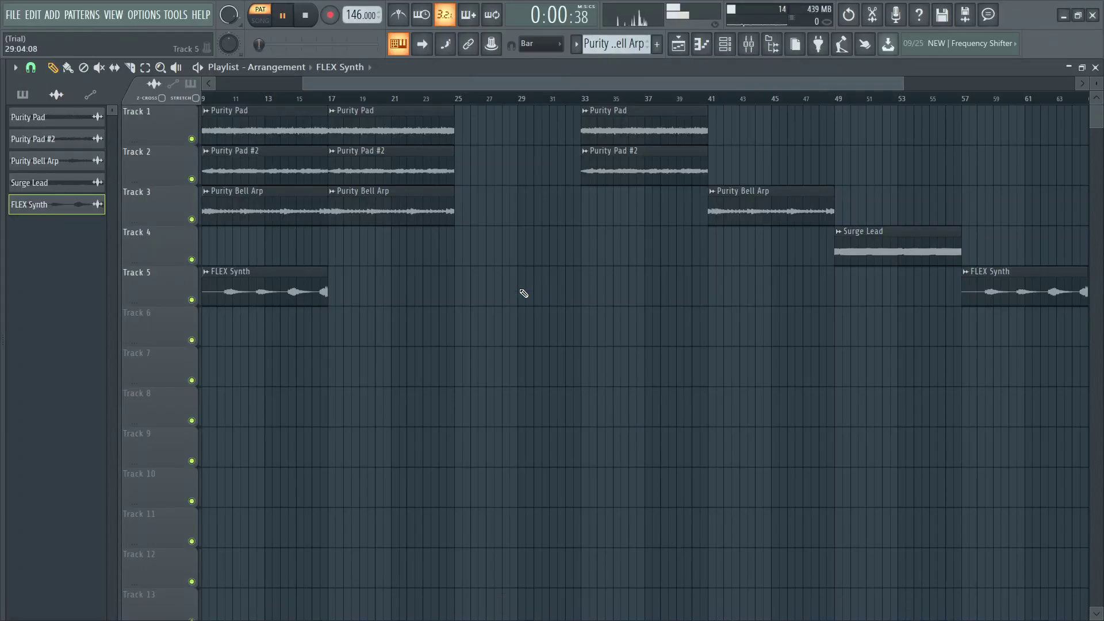
left_click(269, 26)
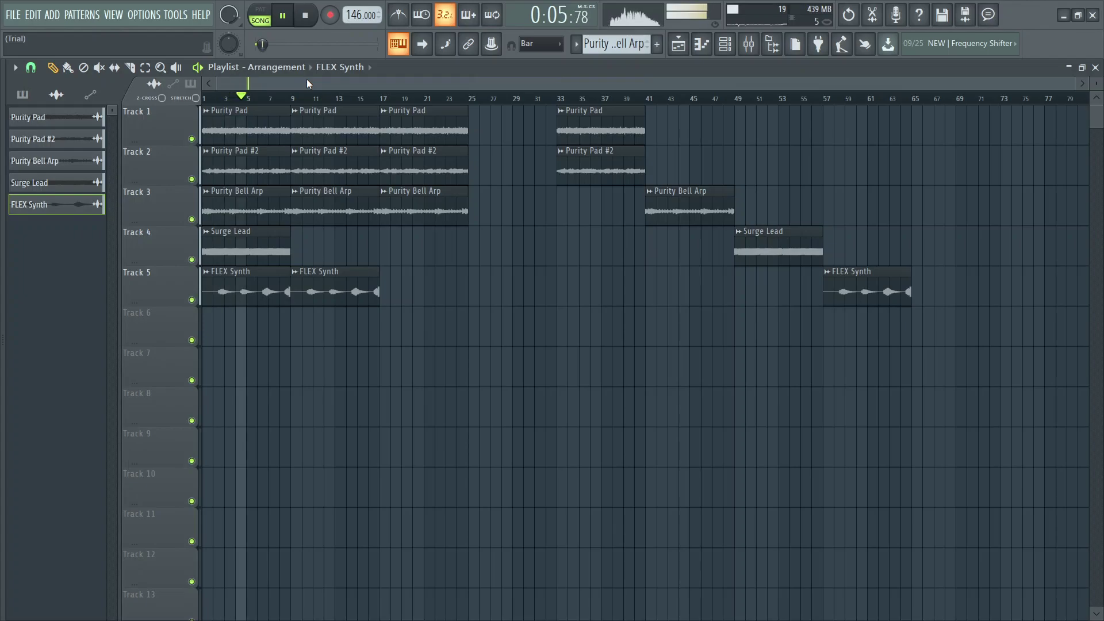
key("space")
- List the patterns, inspect the Purity Pad pattern's notes in the piano roll, and return to the playlist
left_click(14, 99)
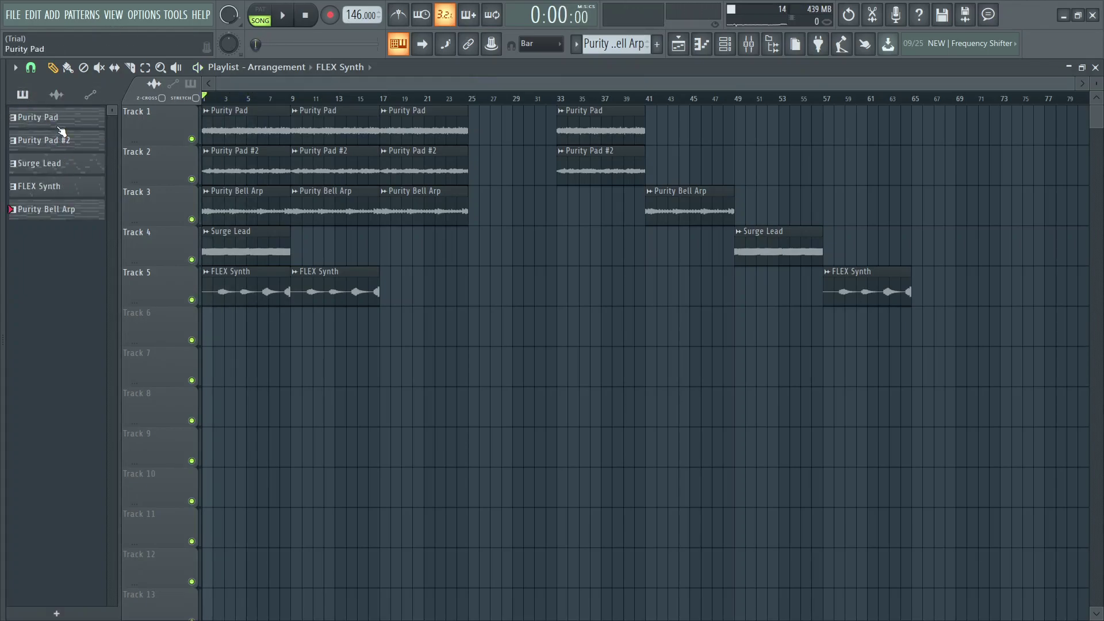
double_click(62, 128)
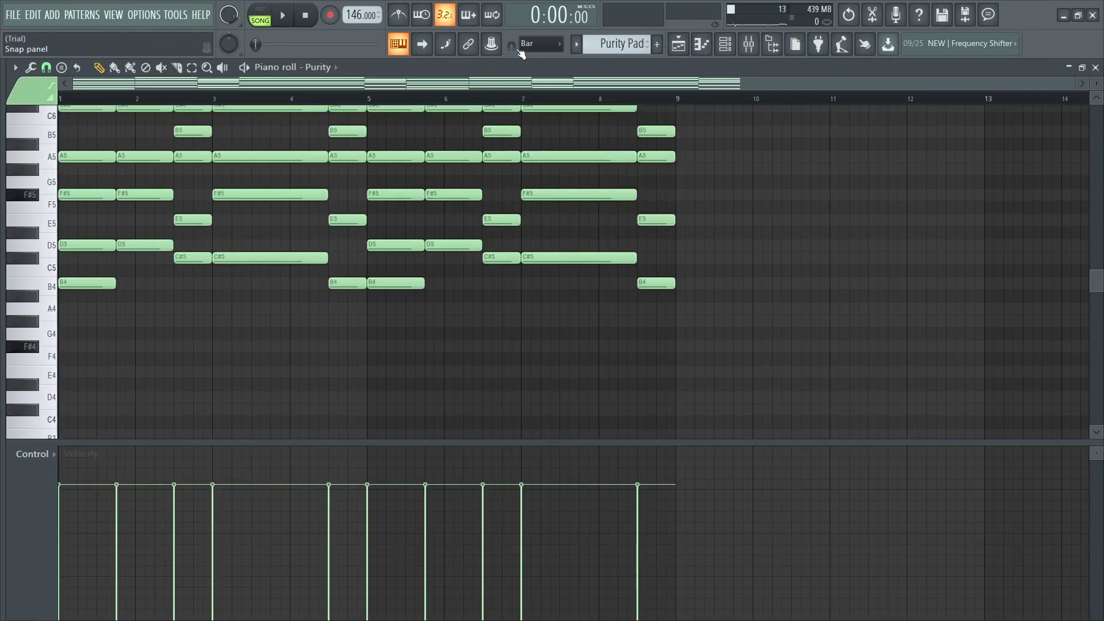
left_click(679, 44)
- Delete all five patterns, from Purity Pad to Purity Bell Arp, from the project
left_click(69, 209)
right_click(70, 213)
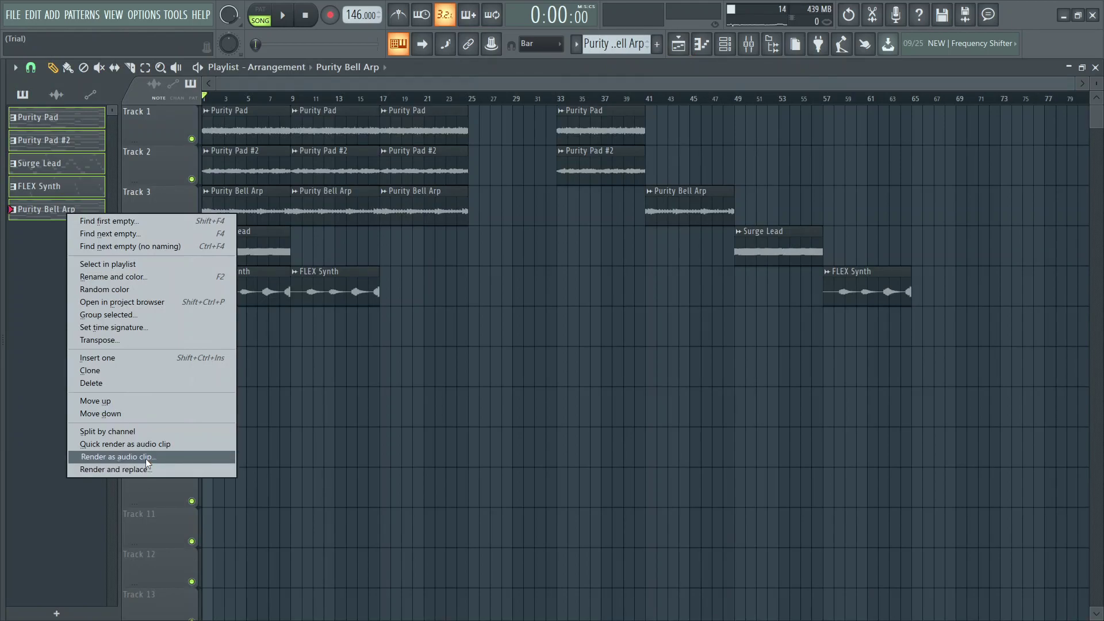
left_click(141, 386)
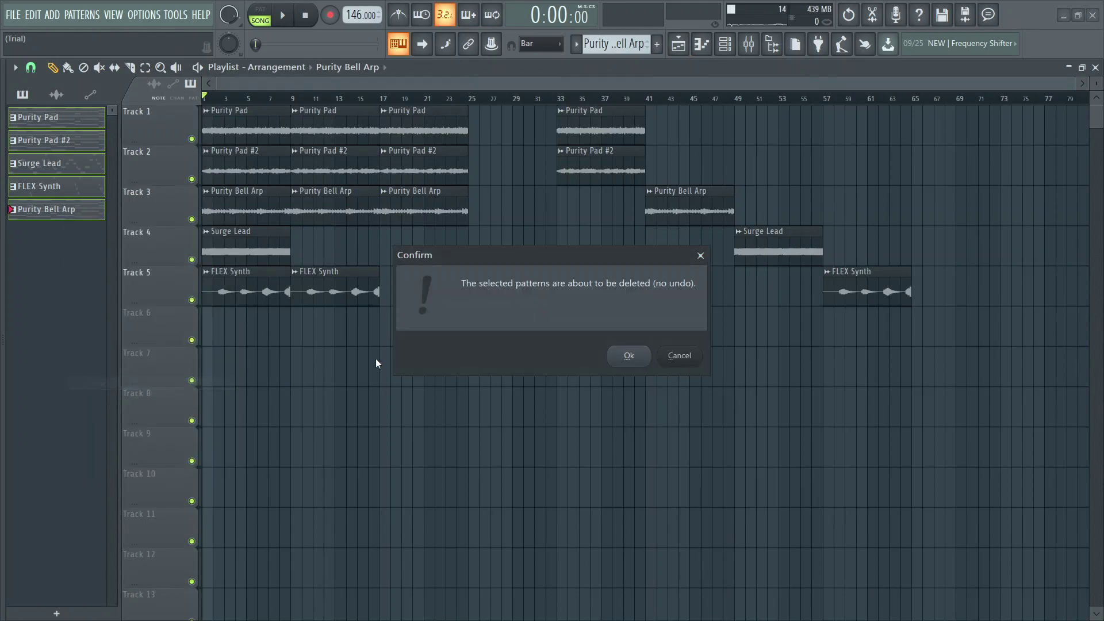
left_click(634, 366)
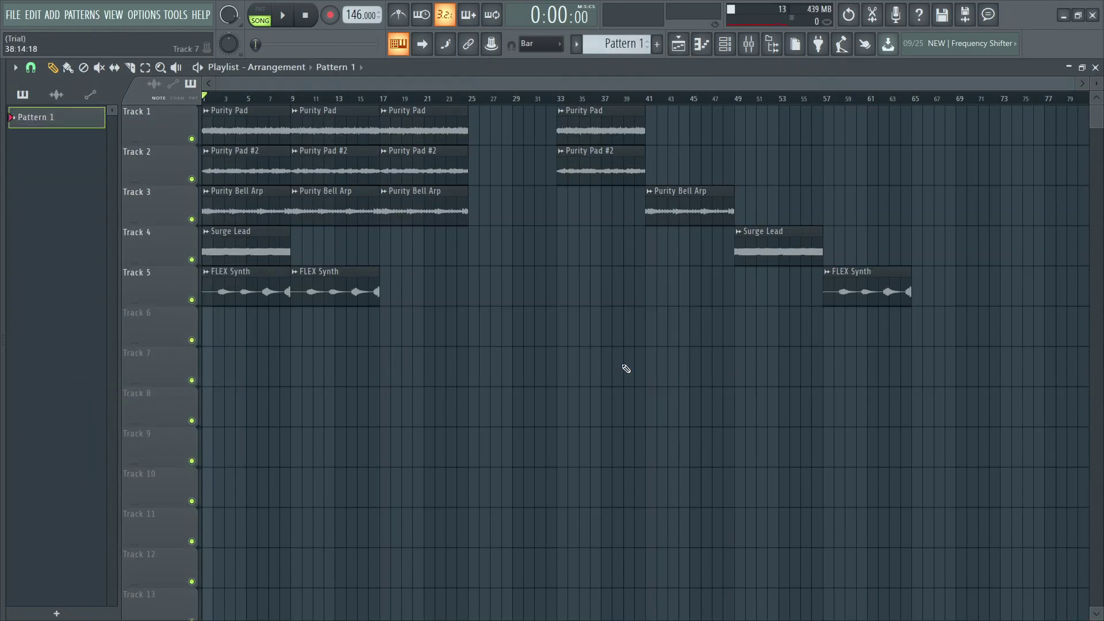
- Delete the Purity, Purity #2, Surge, FLEX and Purity #3 channels from the channel rack, keeping only the Sampler
left_click(725, 45)
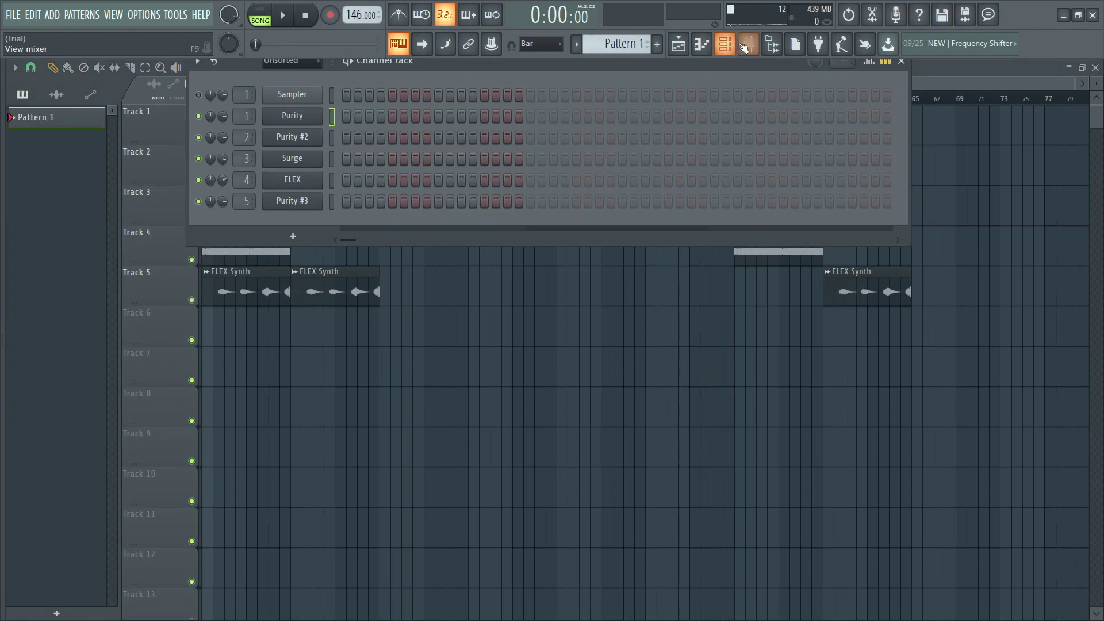
left_click(332, 203)
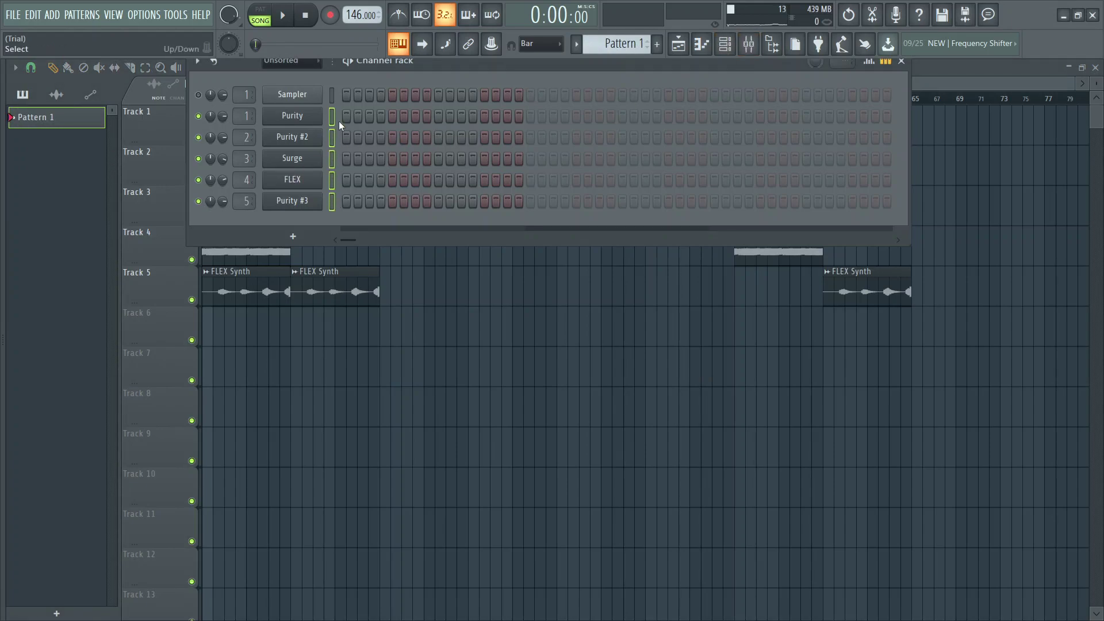
key("alt+Delete")
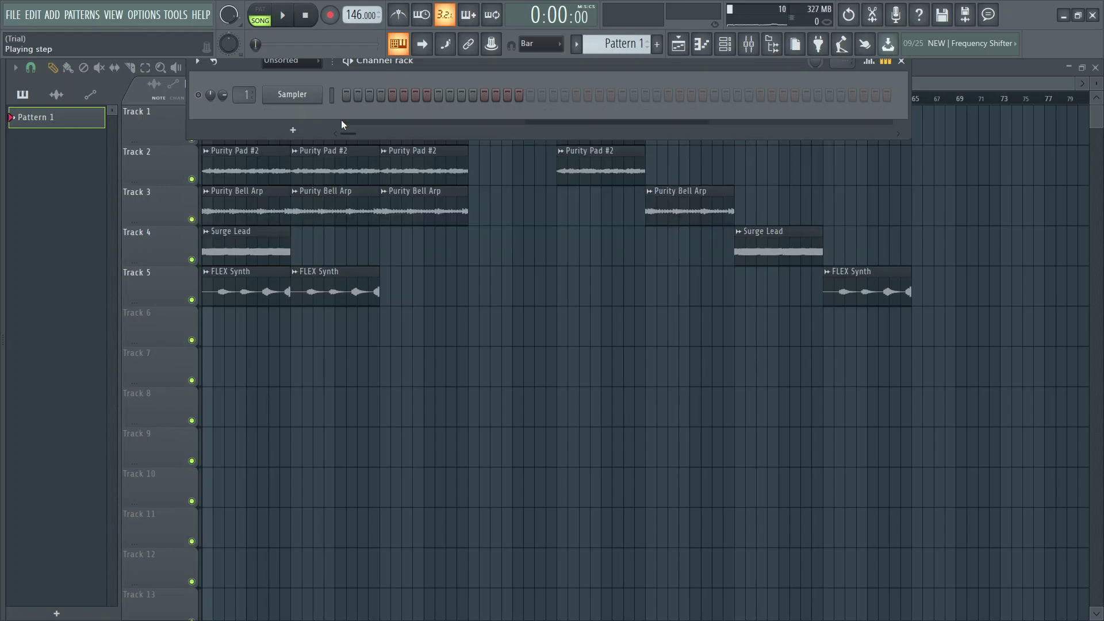
key("F6")
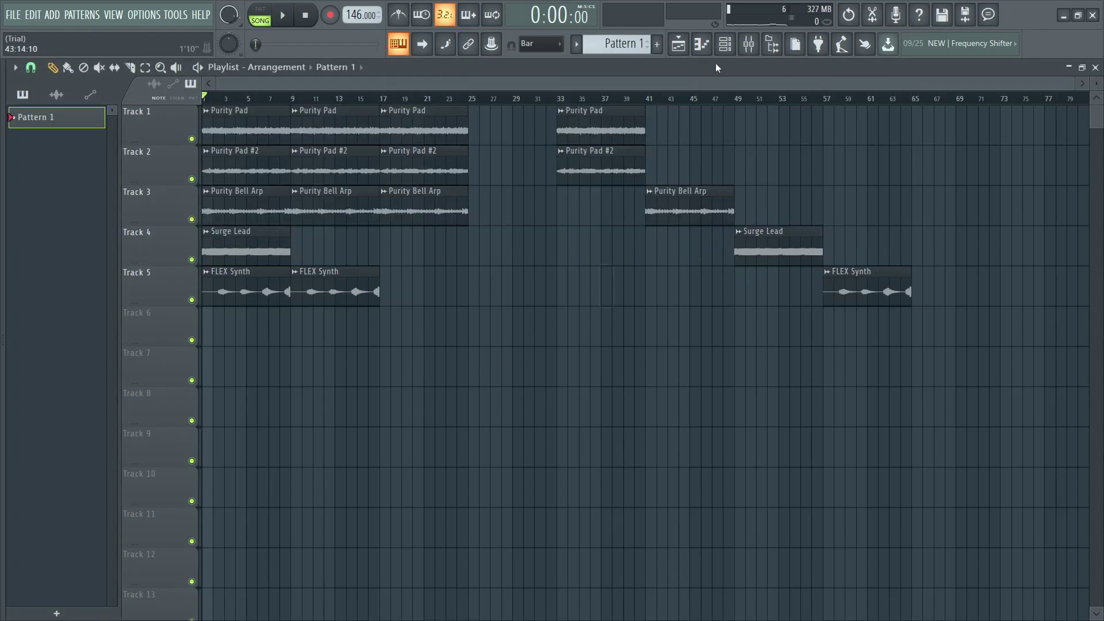
- Reset mixer inserts 1 to 5 to default while the song plays, and return to the playlist
left_click(749, 44)
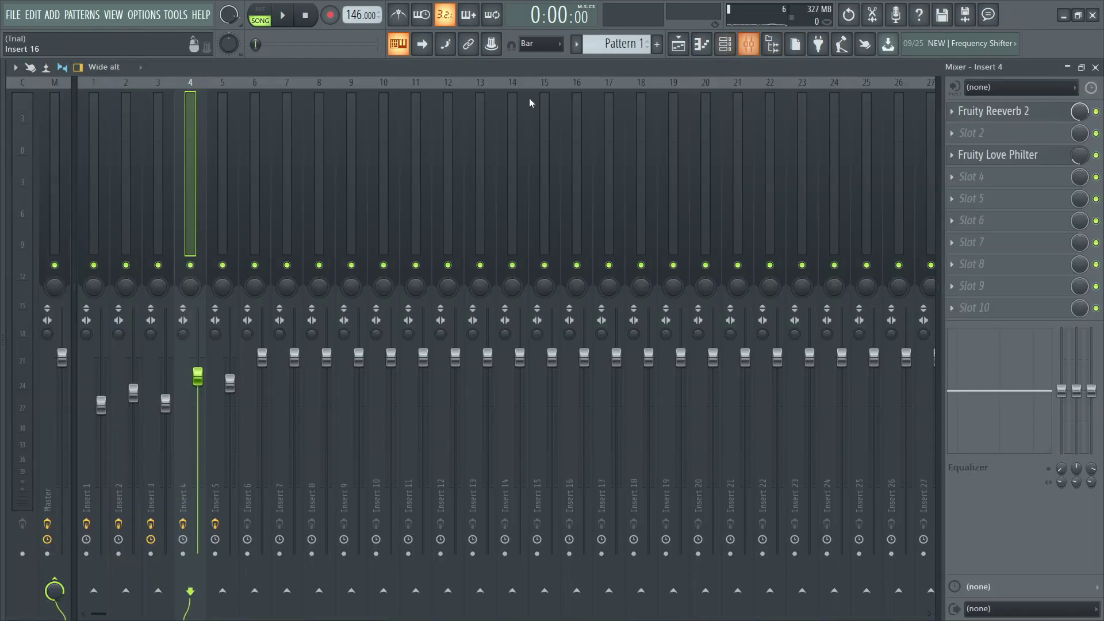
left_click(98, 140)
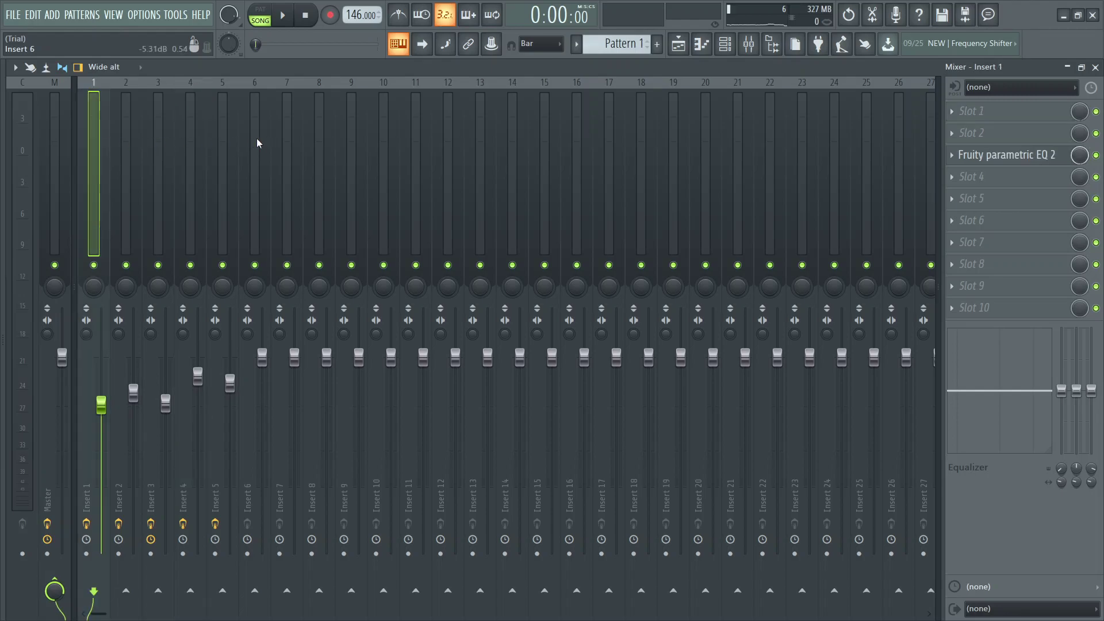
left_click_drag(236, 139, 109, 143)
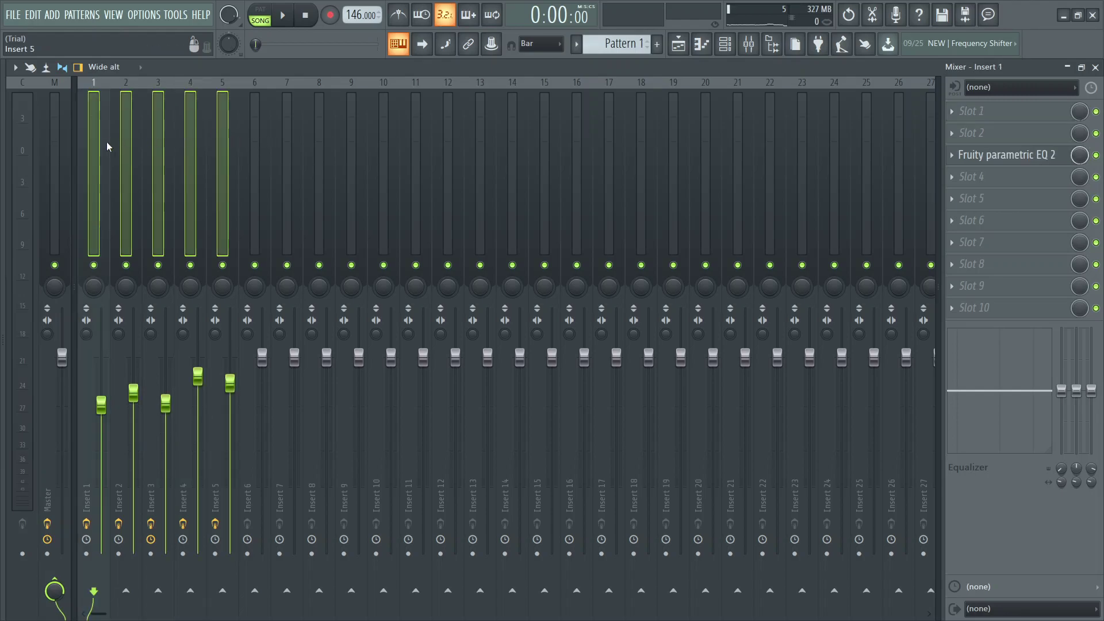
left_click(283, 16)
right_click(221, 140)
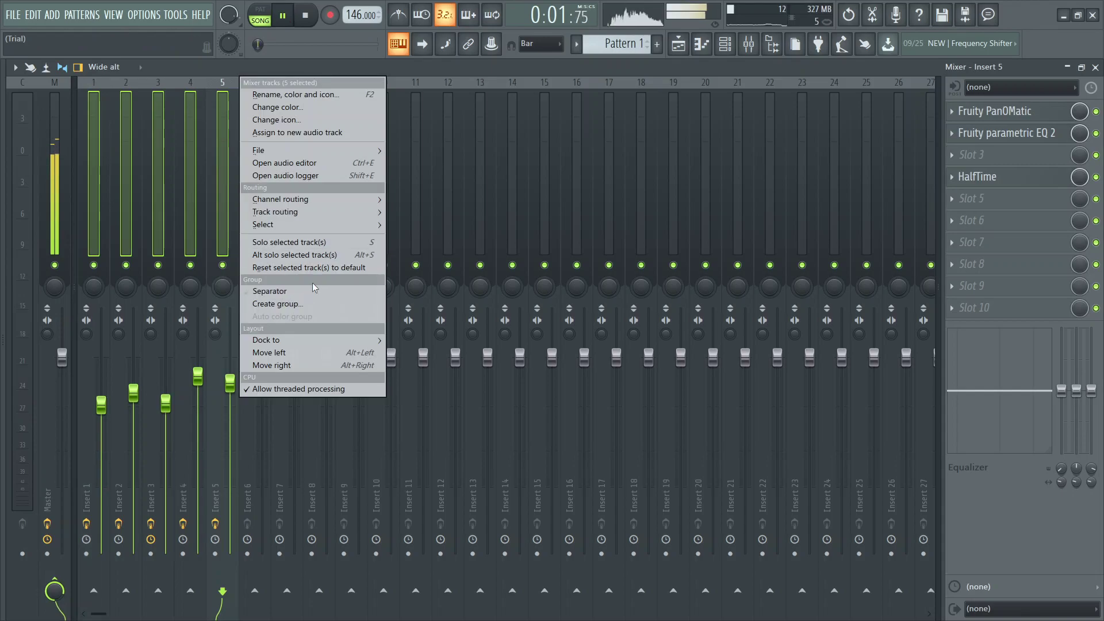
left_click(315, 270)
left_click(664, 354)
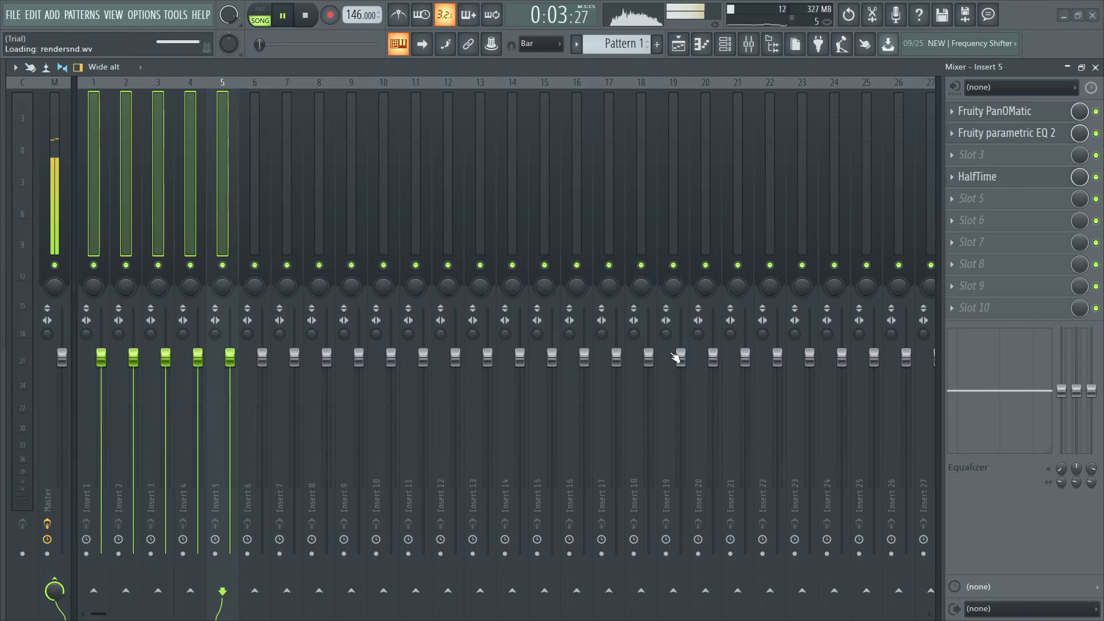
key("F5")
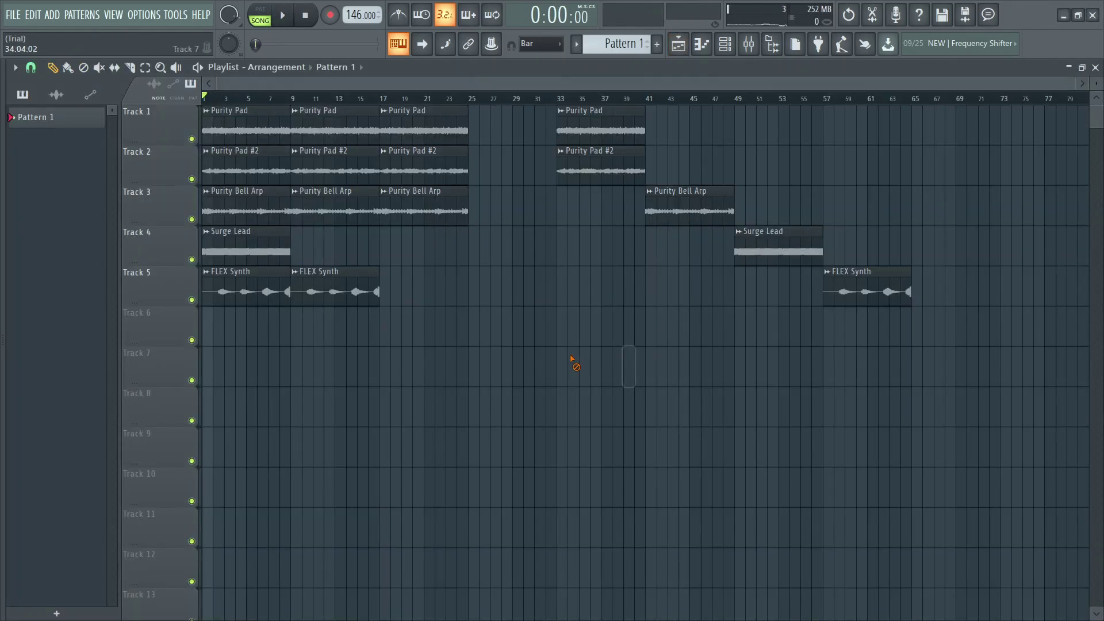
- Start saving the song as a Microsoft wave file in the SEGA II LOOP KIT folder
key("ctrl+s")
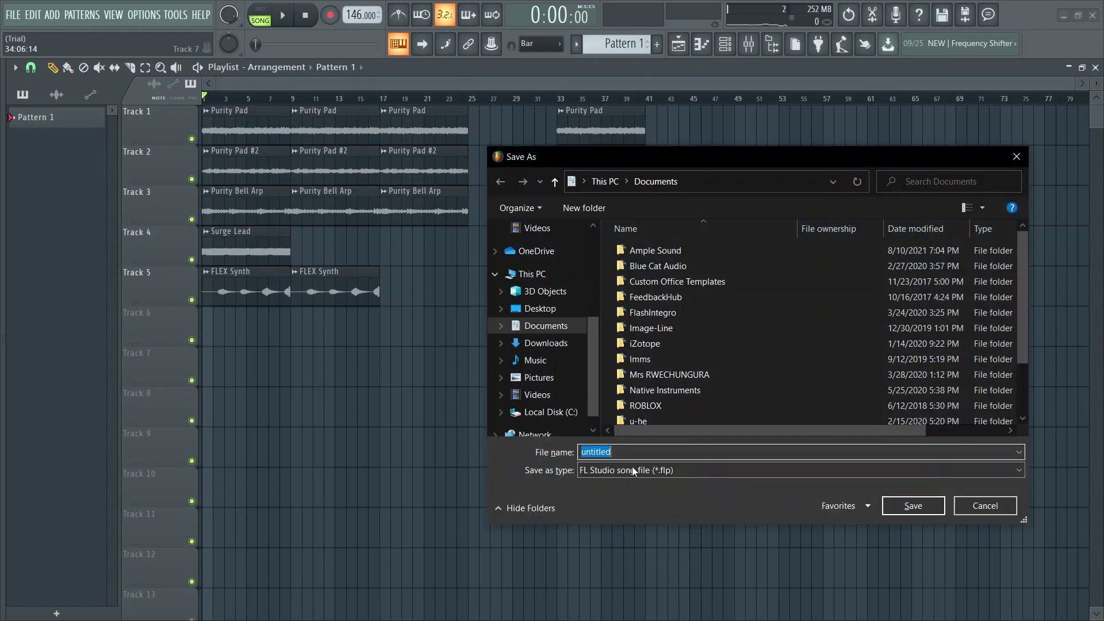
left_click(637, 471)
left_click(628, 518)
left_click(623, 470)
left_click(626, 507)
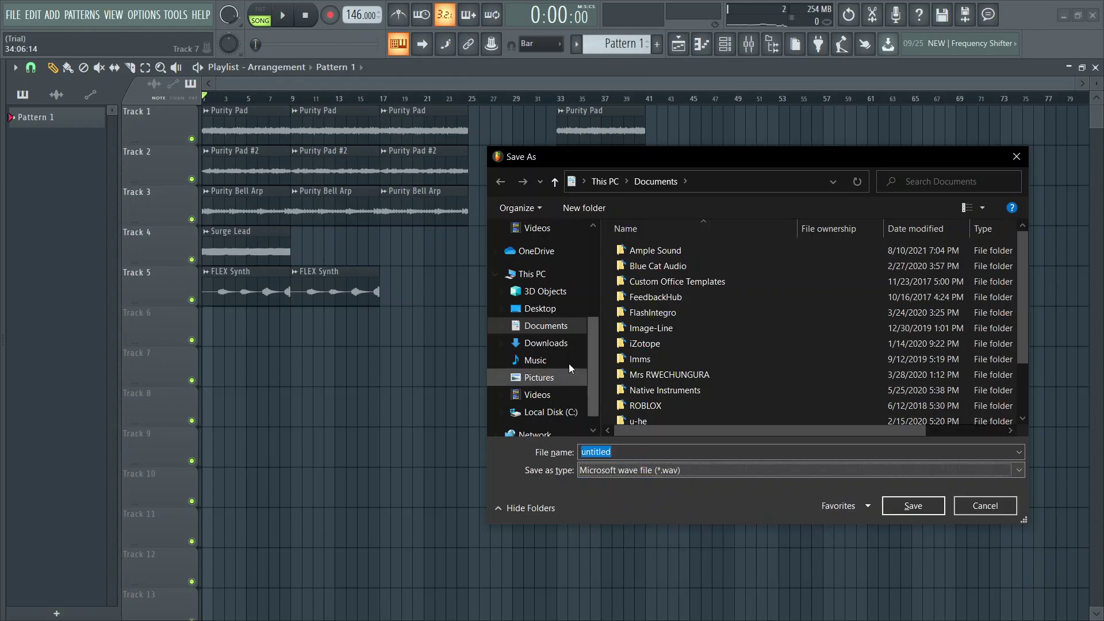
scroll(567, 361, "up", 1)
left_click(564, 246)
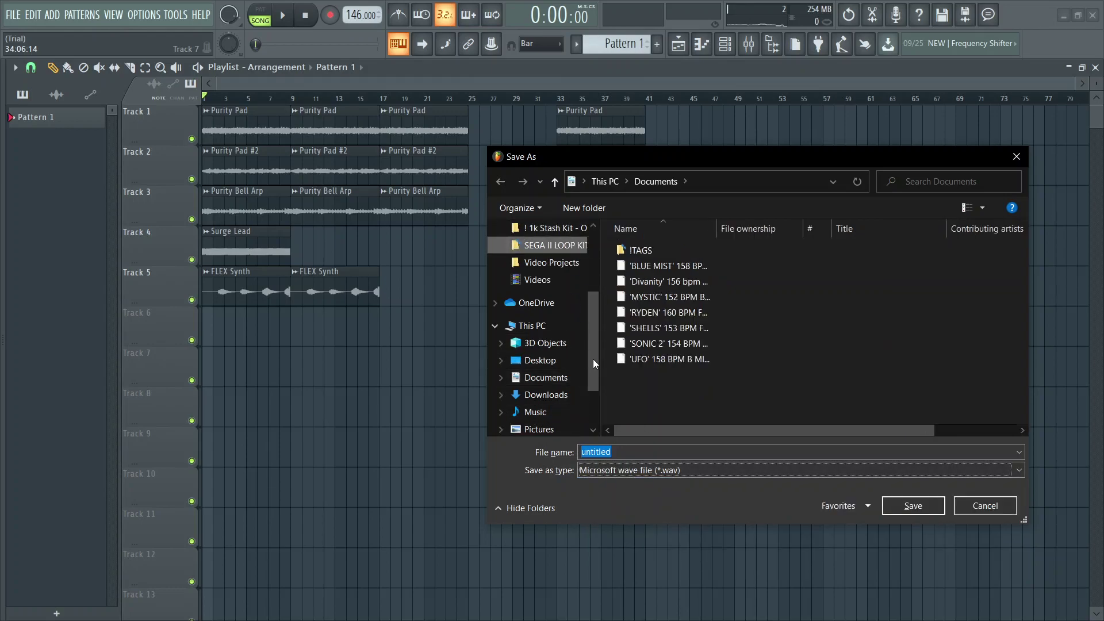
- Name the file 'DIMENSIONS' 146 BPM F3 MINOR and render the full song to WAV with the current export settings
left_click(621, 452)
type("'")
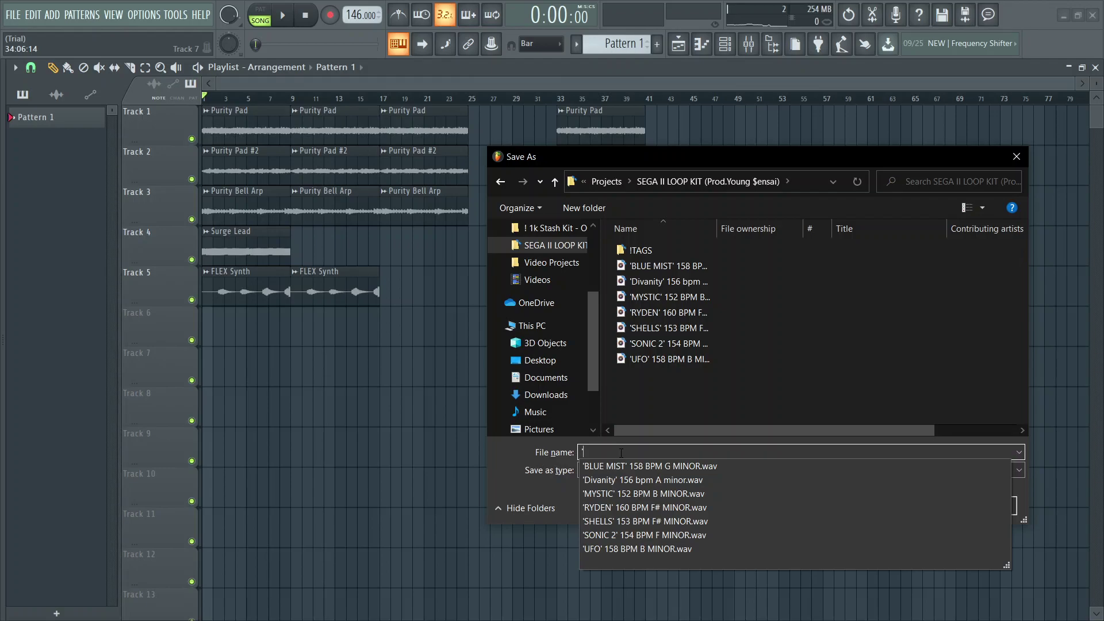
type("D")
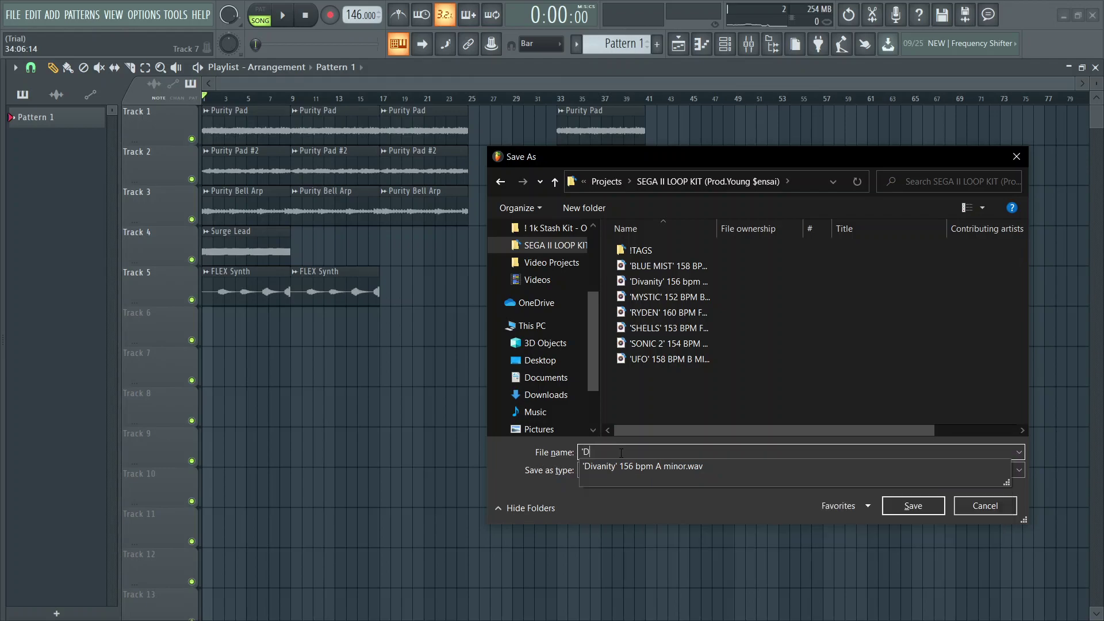
type("IMENSIONS' 146 BPM F3 MINOR")
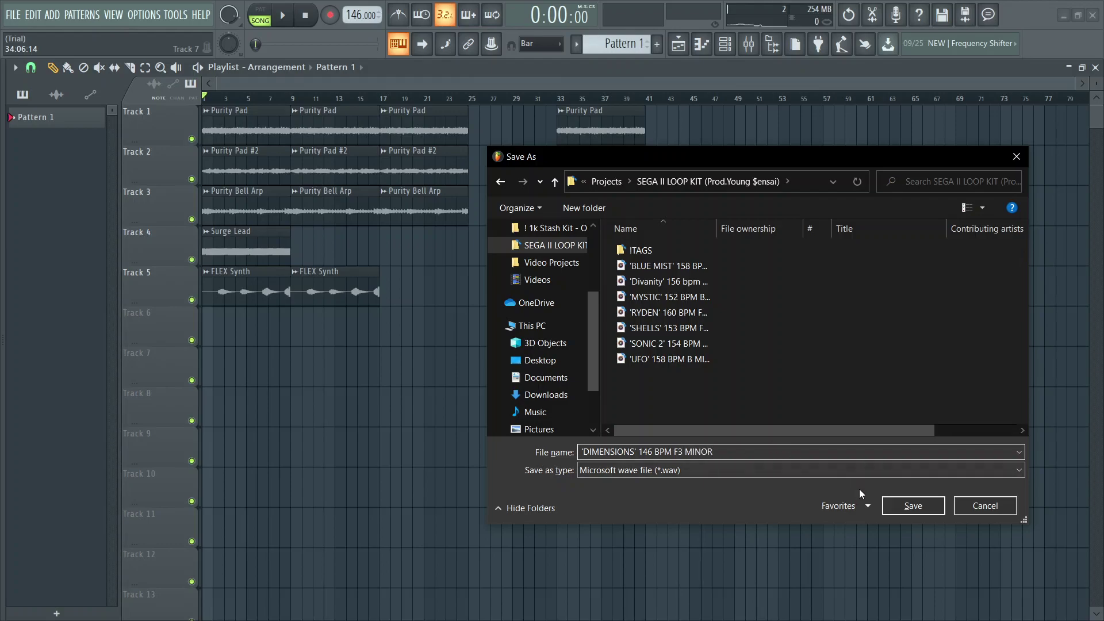
left_click(913, 505)
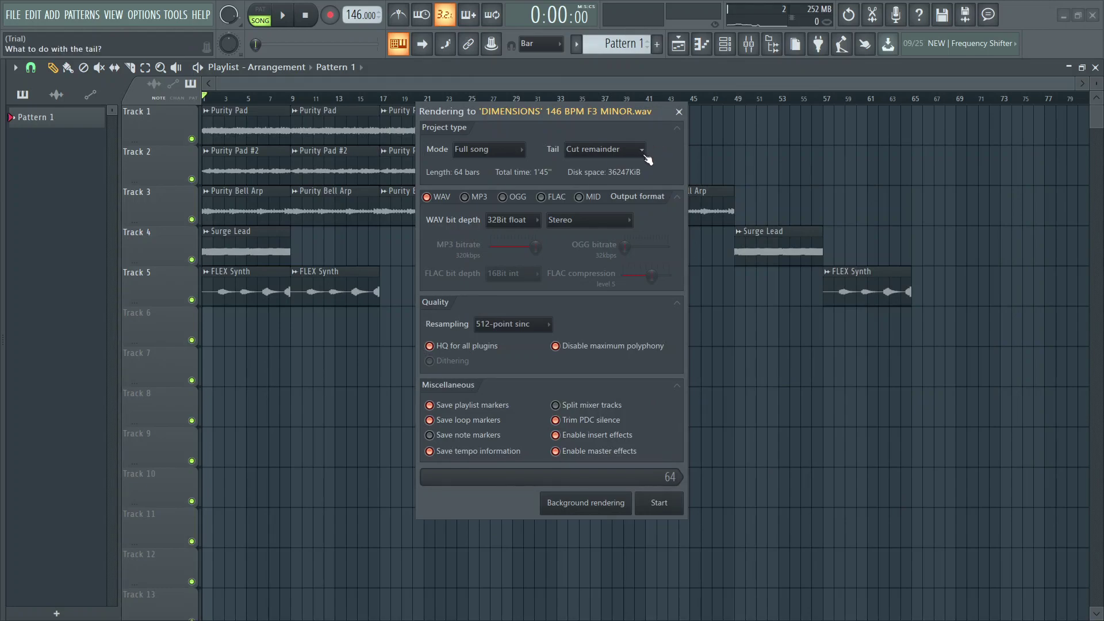
left_click(659, 502)
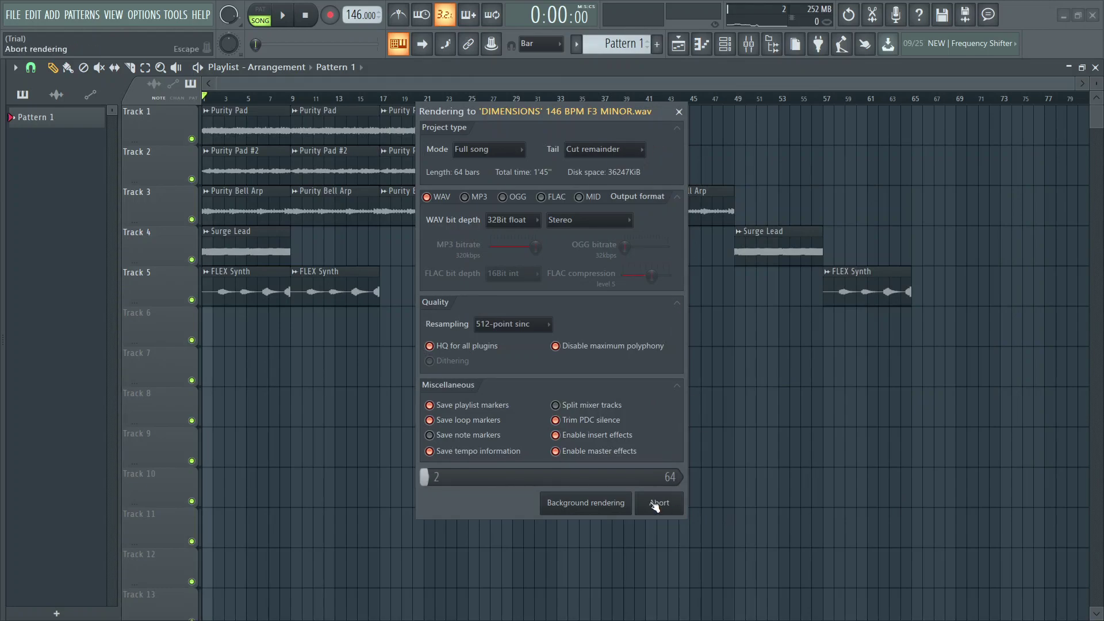
key("alt+Tab")
key("alt+Tab")
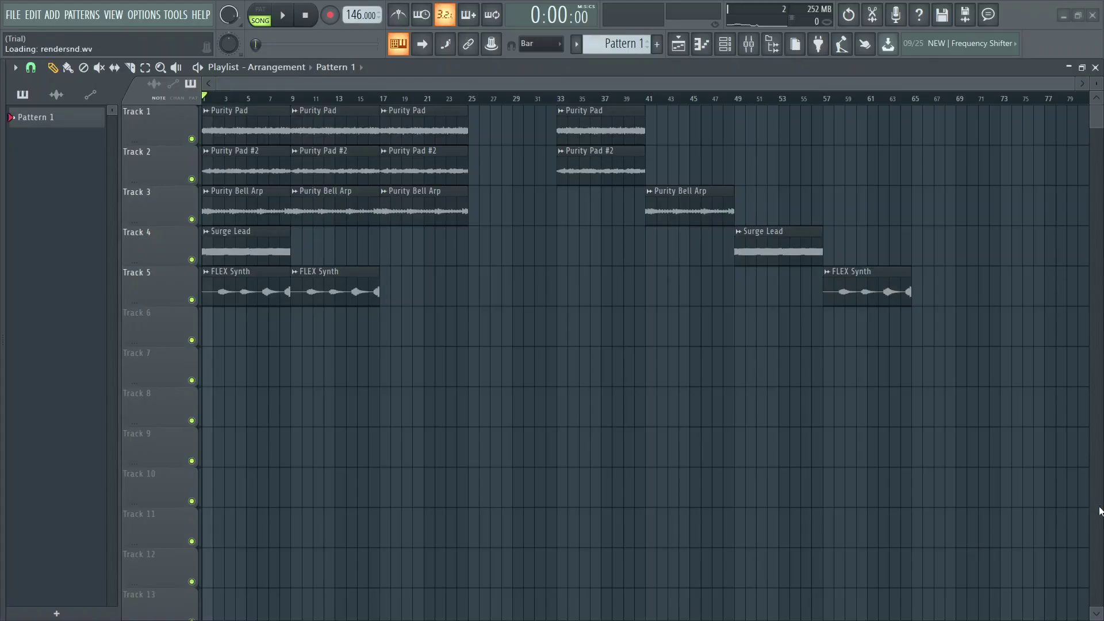